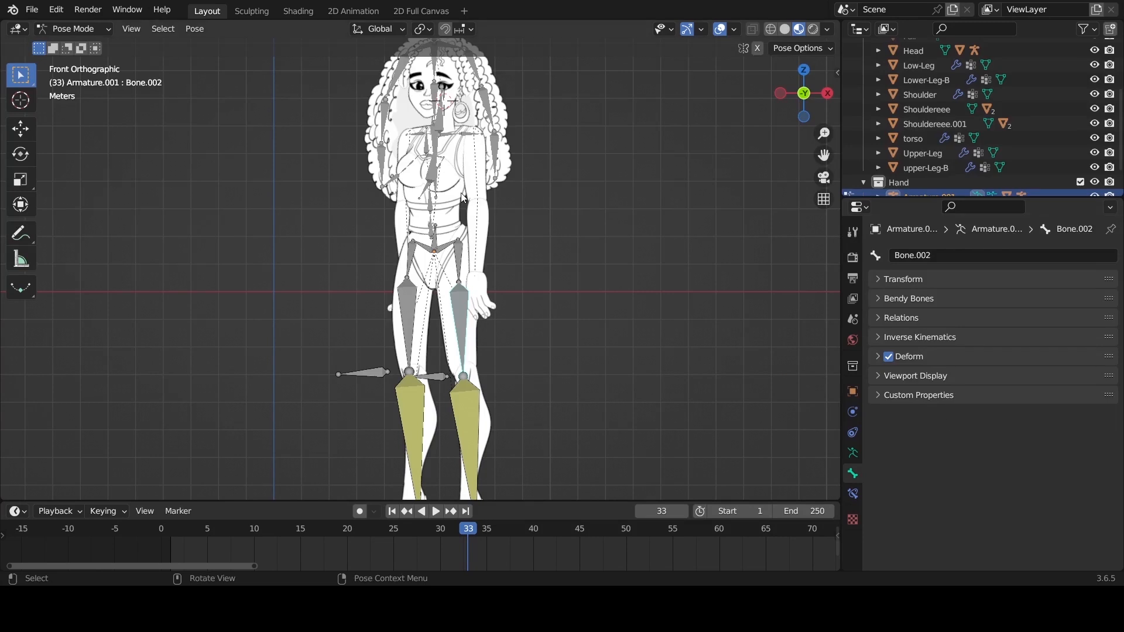
Switch from Pose Mode to Object Mode and select the hair armature.
{"action": "scroll", "coordinate": [454, 183], "scroll_direction": "up", "scroll_amount": 1}
{"action": "scroll", "coordinate": [454, 182], "scroll_direction": "down", "scroll_amount": 1}
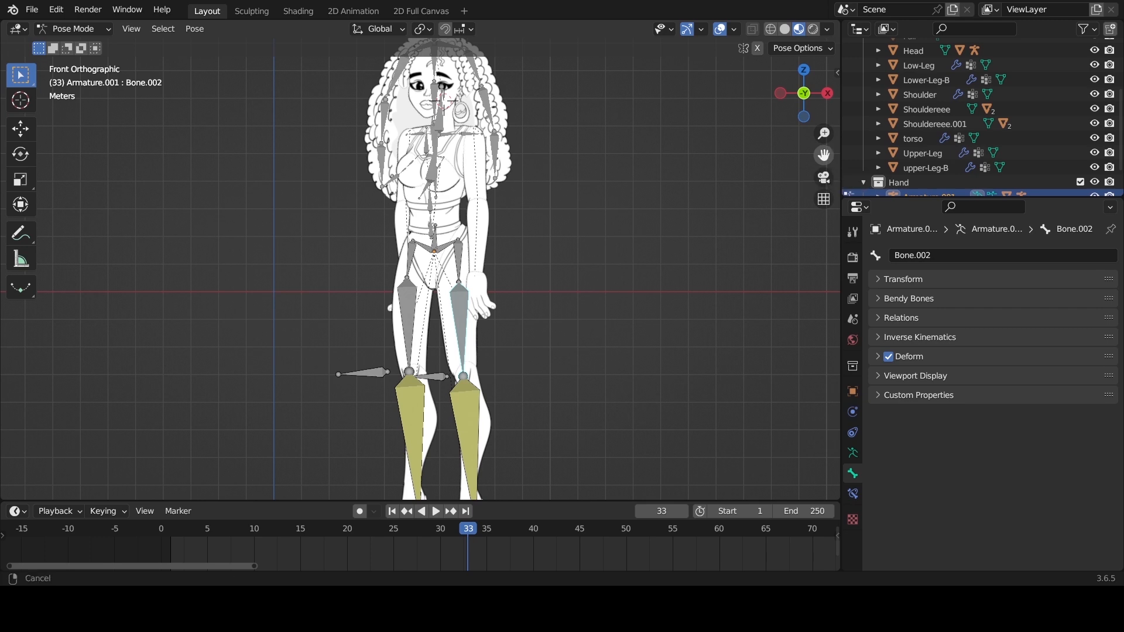
{"action": "left_click_drag", "start_coordinate": [826, 153], "coordinate": [826, 221]}
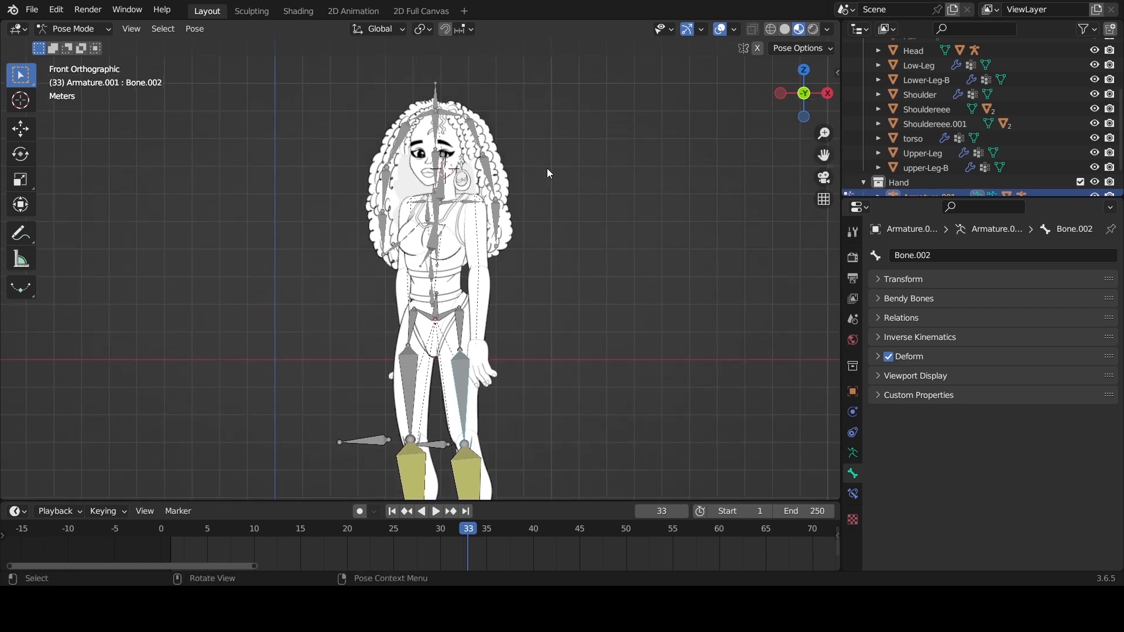
{"action": "scroll", "coordinate": [470, 176], "scroll_direction": "up", "scroll_amount": 3}
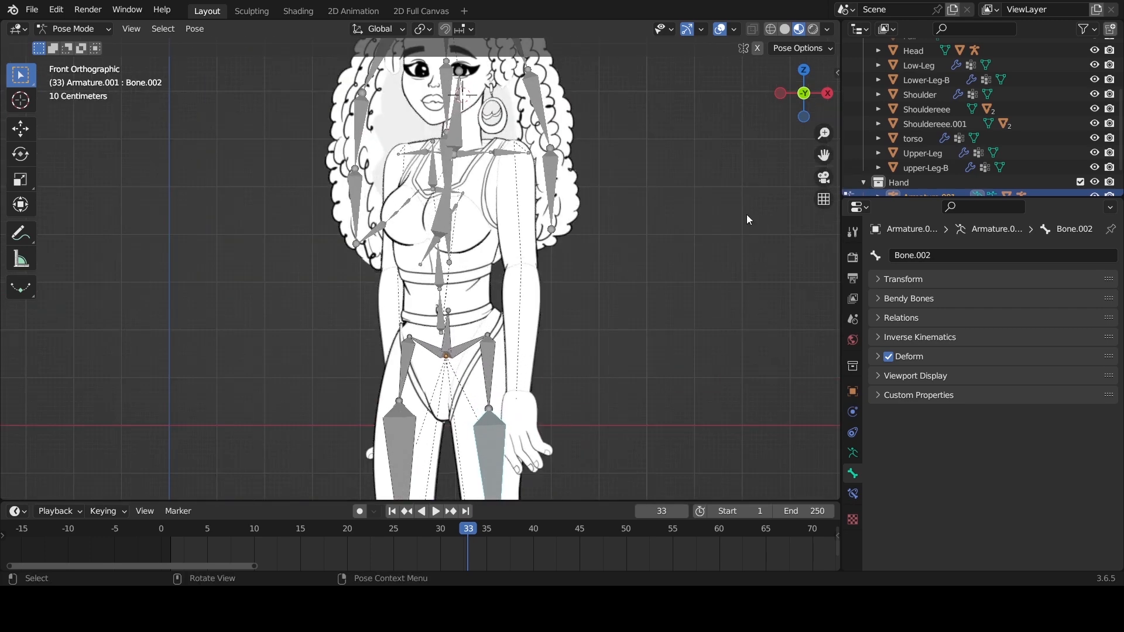
{"action": "left_click_drag", "start_coordinate": [824, 154], "coordinate": [824, 259]}
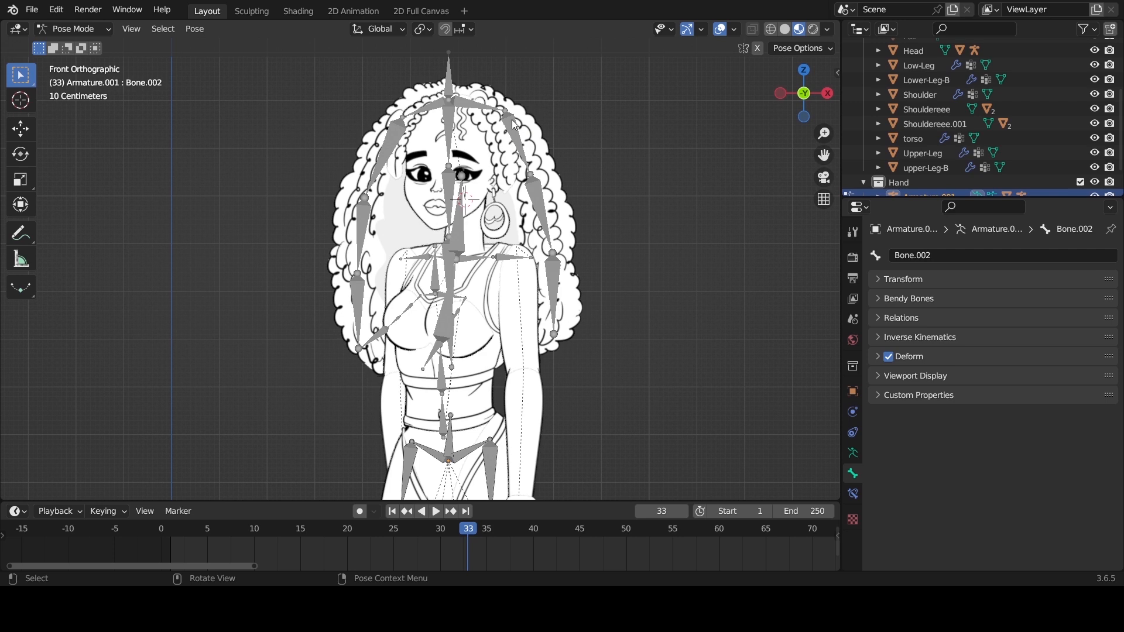
{"action": "left_click", "coordinate": [97, 30]}
{"action": "left_click", "coordinate": [100, 45]}
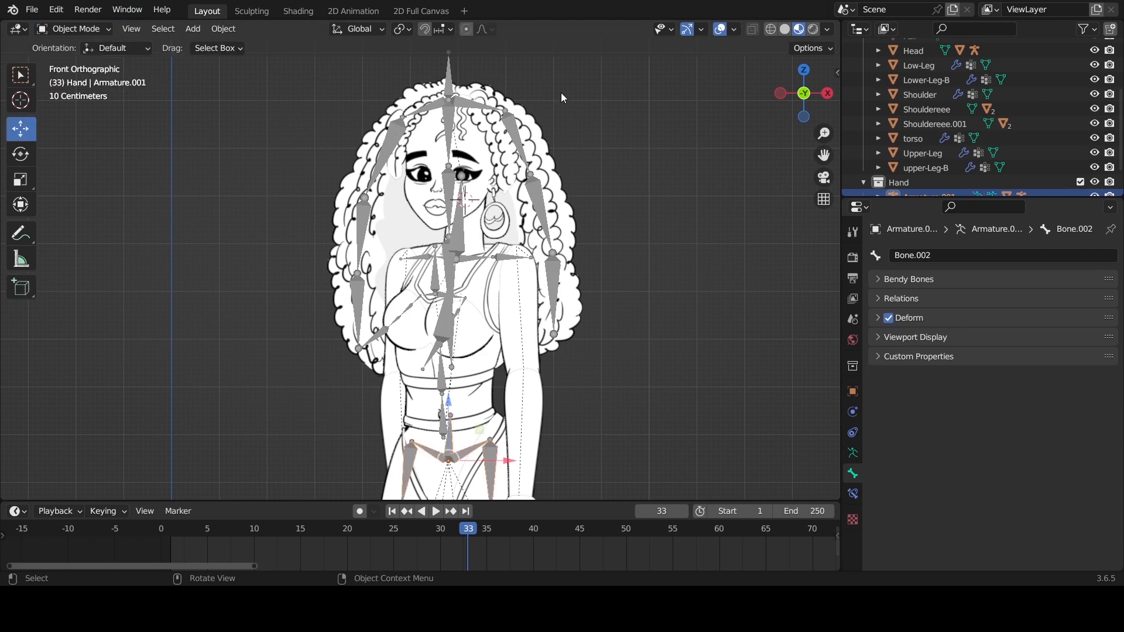
{"action": "left_click", "coordinate": [561, 98]}
{"action": "left_click", "coordinate": [450, 97]}
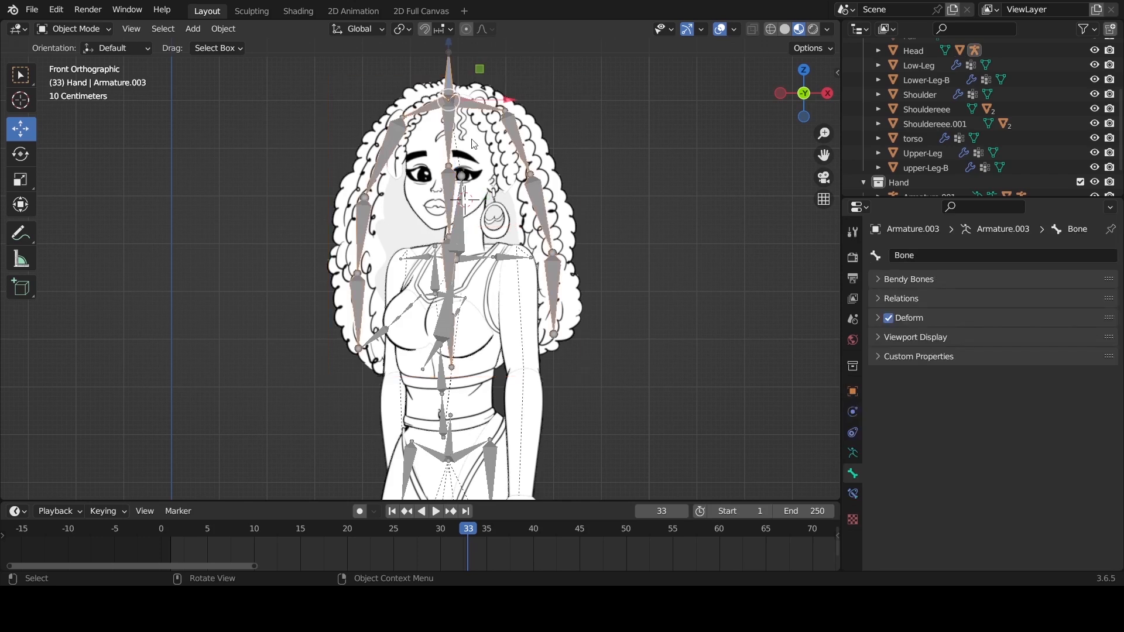
Set the hair armature's viewport display type to Stick in its armature properties.
{"action": "left_click", "coordinate": [853, 453]}
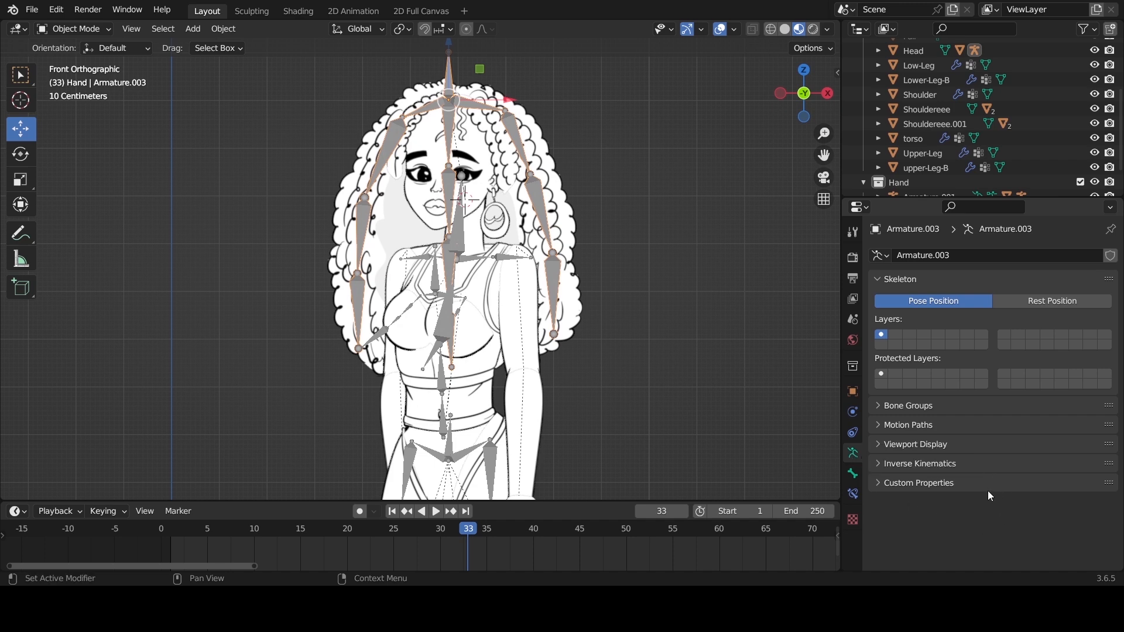
{"action": "left_click", "coordinate": [949, 445]}
{"action": "scroll", "coordinate": [916, 457], "scroll_direction": "down", "scroll_amount": 2}
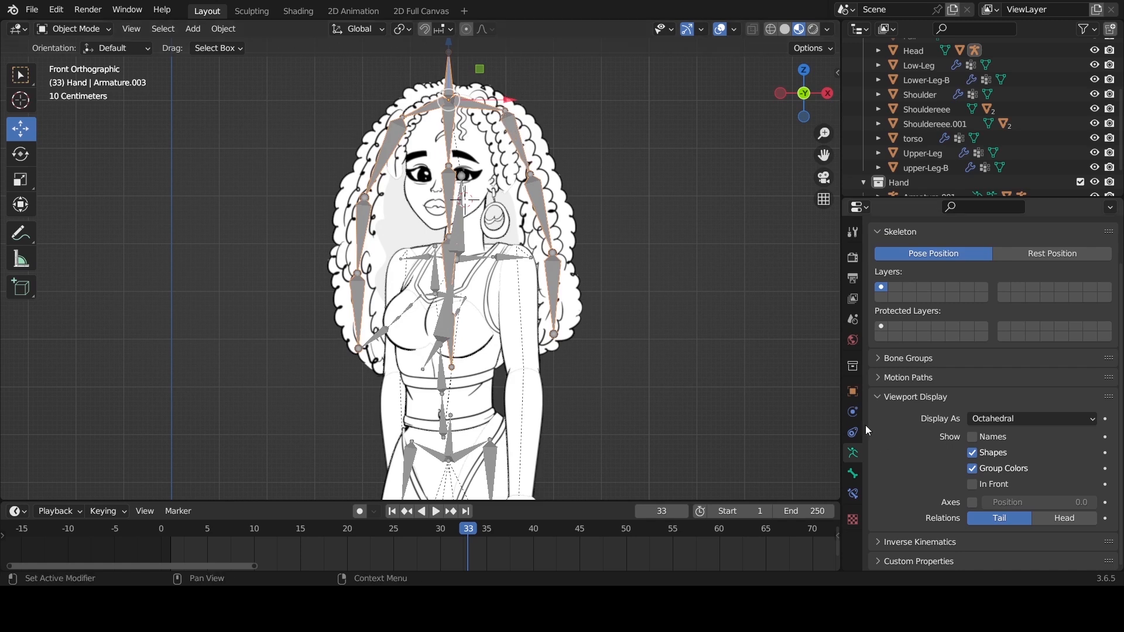
{"action": "left_click", "coordinate": [993, 416]}
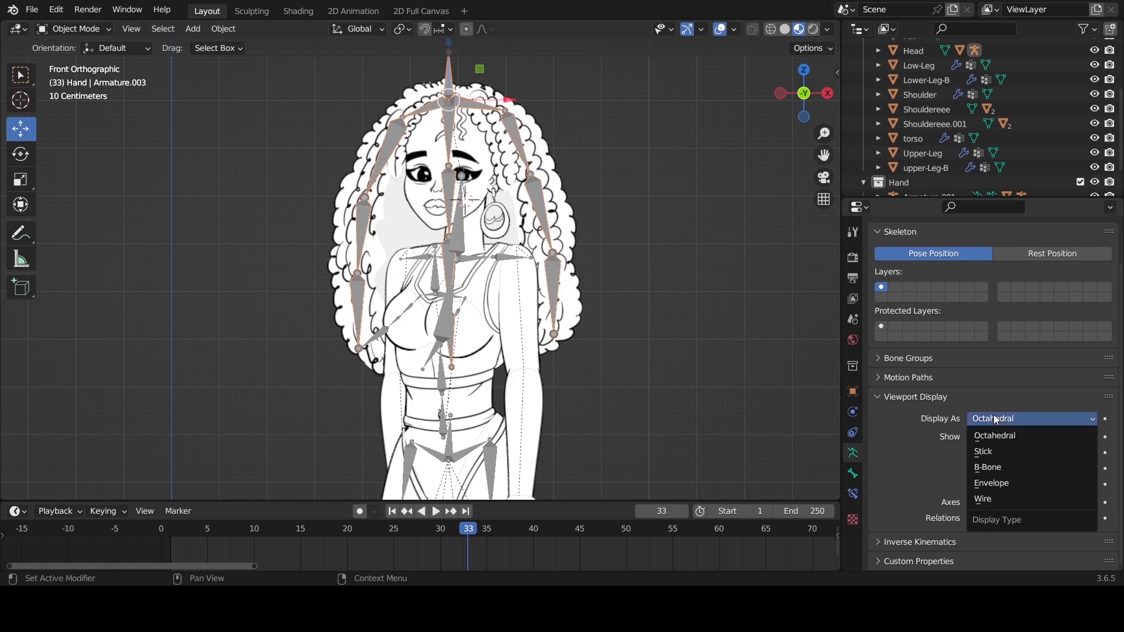
{"action": "left_click", "coordinate": [991, 452]}
{"action": "left_click", "coordinate": [676, 232]}
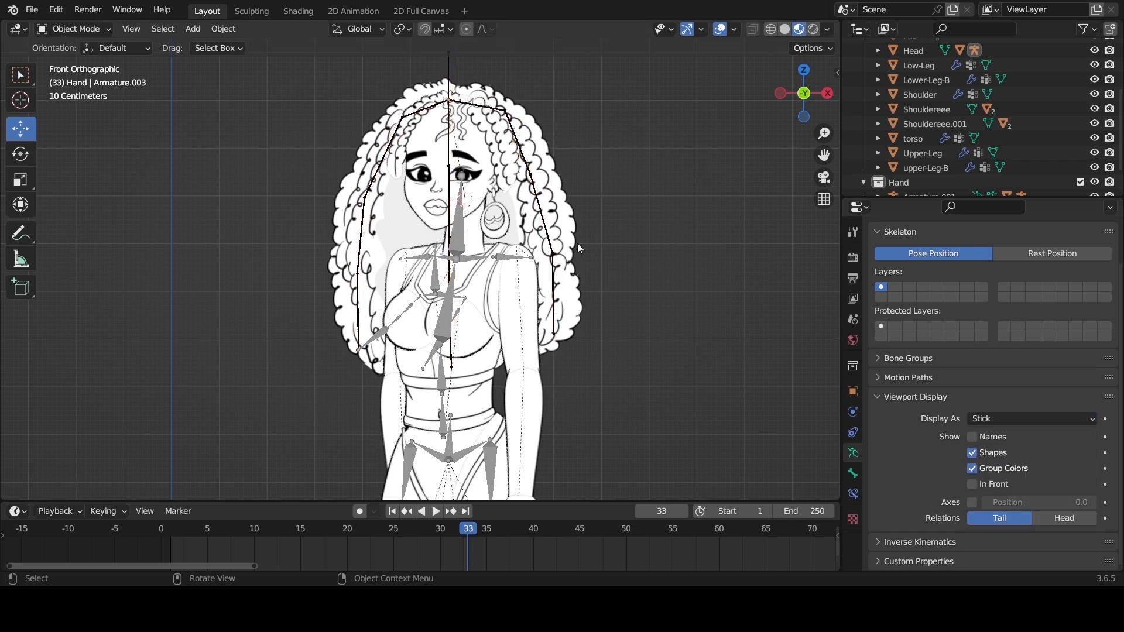
Set the viewport display of the spine-and-shoulder armature and the chest armature to Stick.
{"action": "left_click", "coordinate": [493, 261]}
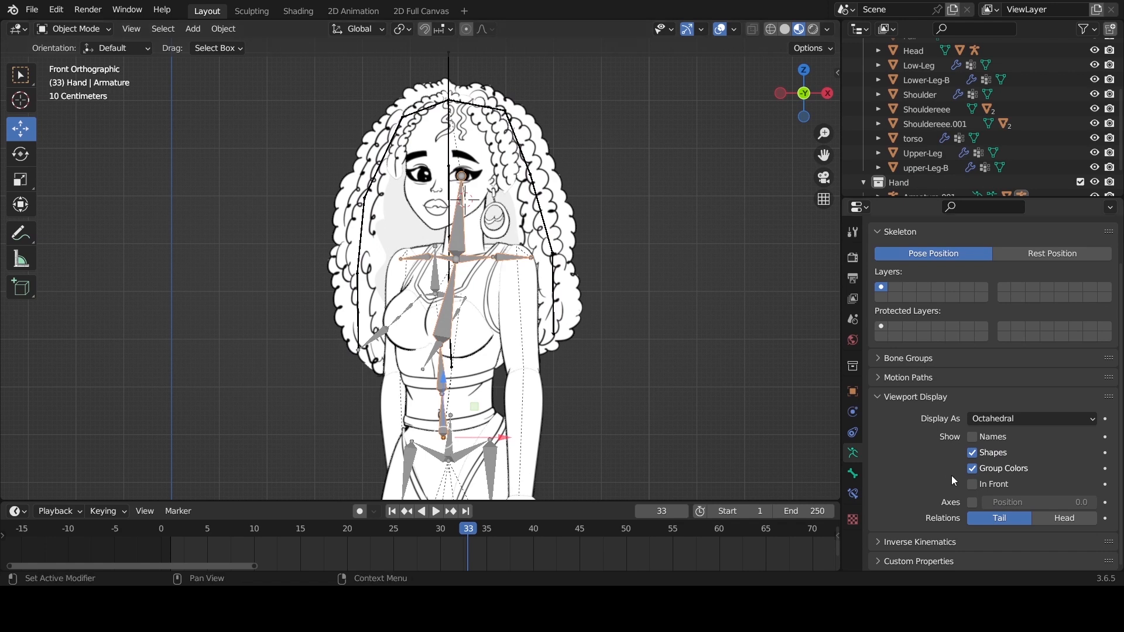
{"action": "left_click", "coordinate": [1017, 418]}
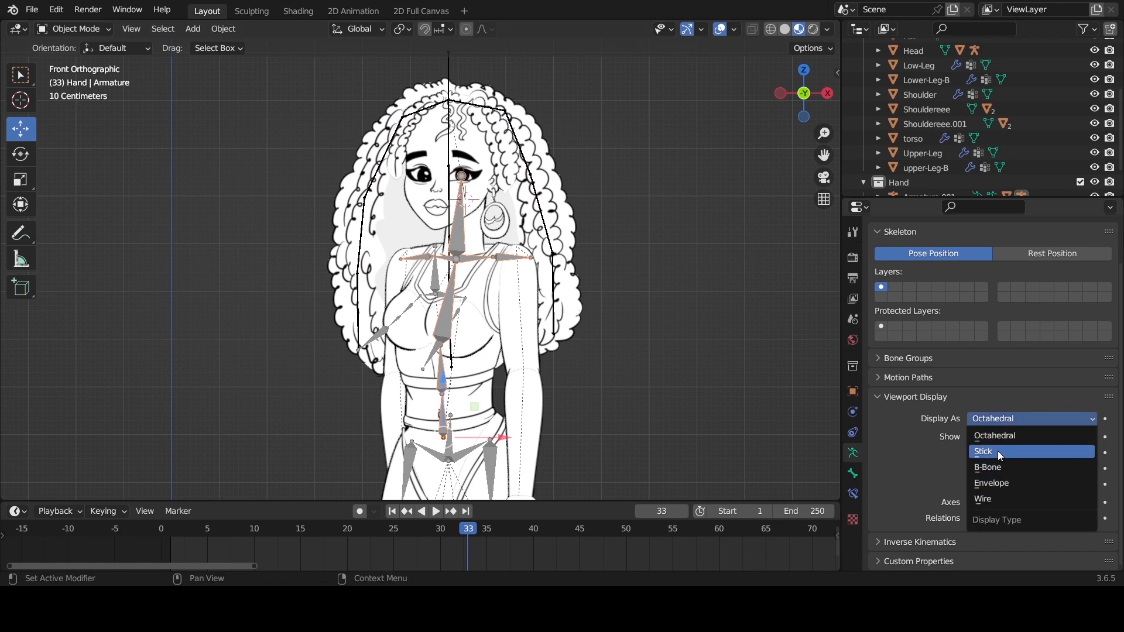
{"action": "left_click", "coordinate": [997, 452]}
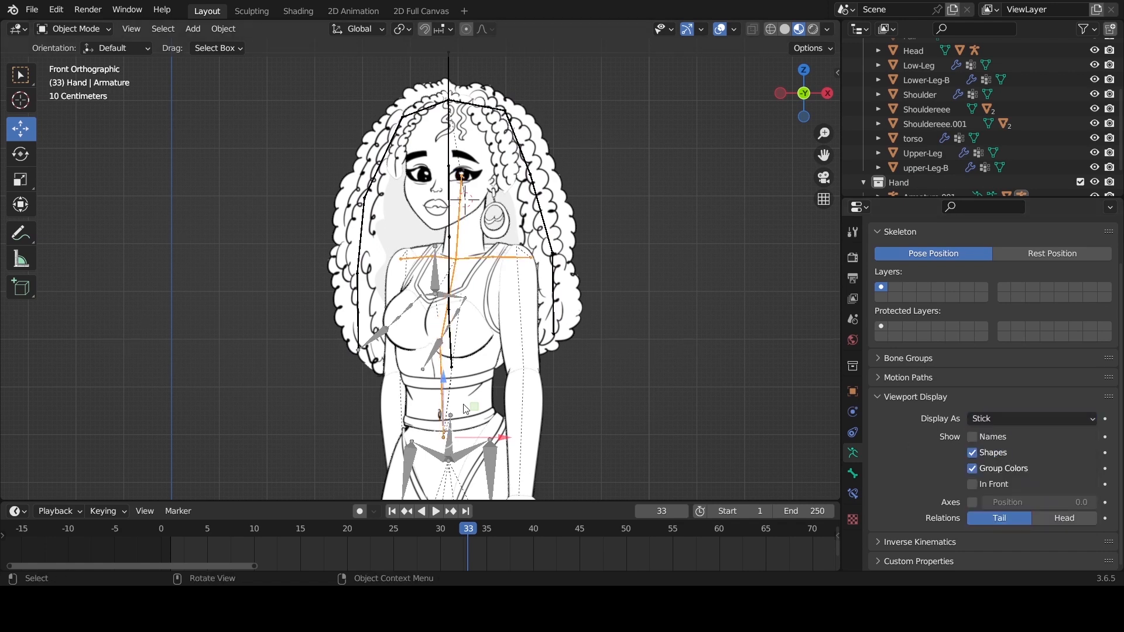
{"action": "left_click", "coordinate": [436, 352]}
{"action": "left_click", "coordinate": [996, 420]}
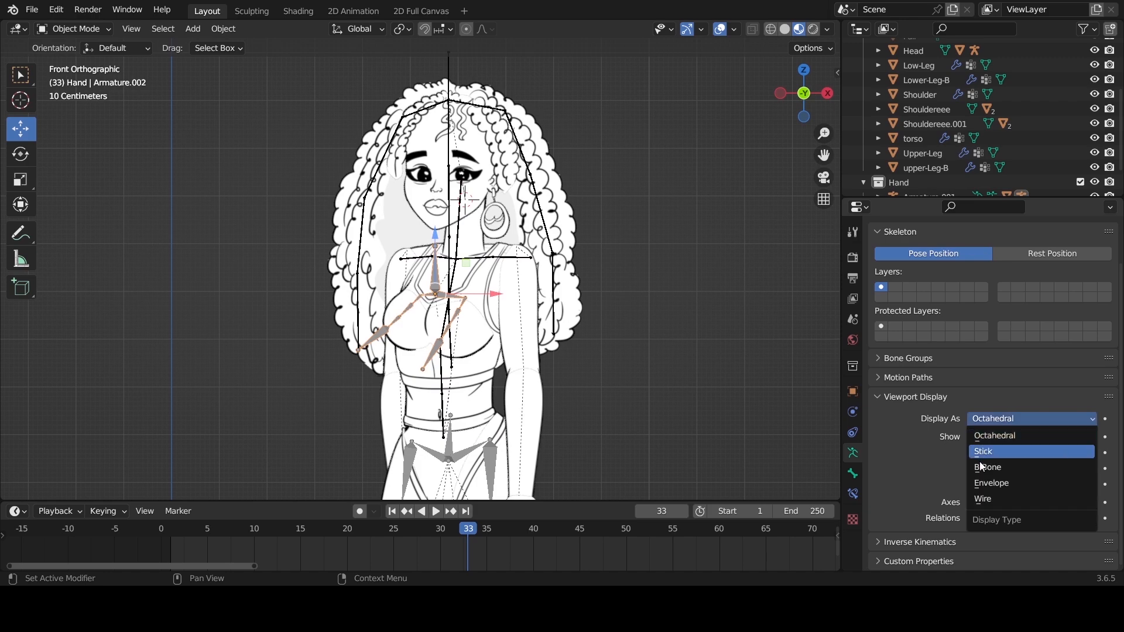
{"action": "left_click", "coordinate": [989, 452]}
Set the hip-and-leg armature's viewport display to Stick and deselect it.
{"action": "scroll", "coordinate": [529, 403], "scroll_direction": "down", "scroll_amount": 3}
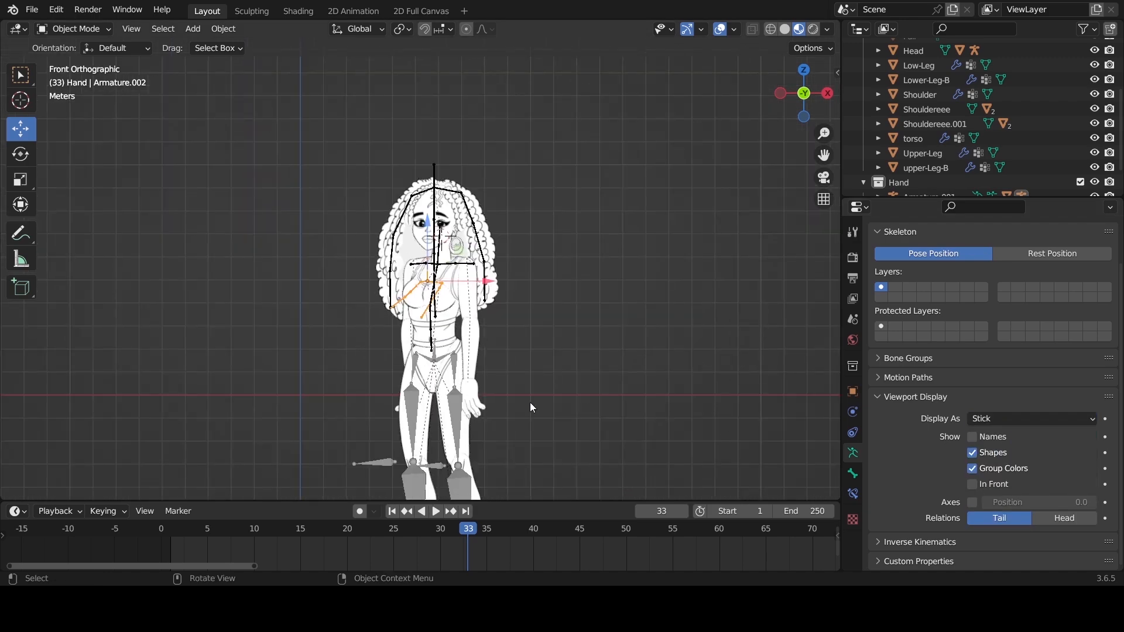
{"action": "left_click", "coordinate": [449, 402]}
{"action": "left_click", "coordinate": [998, 420]}
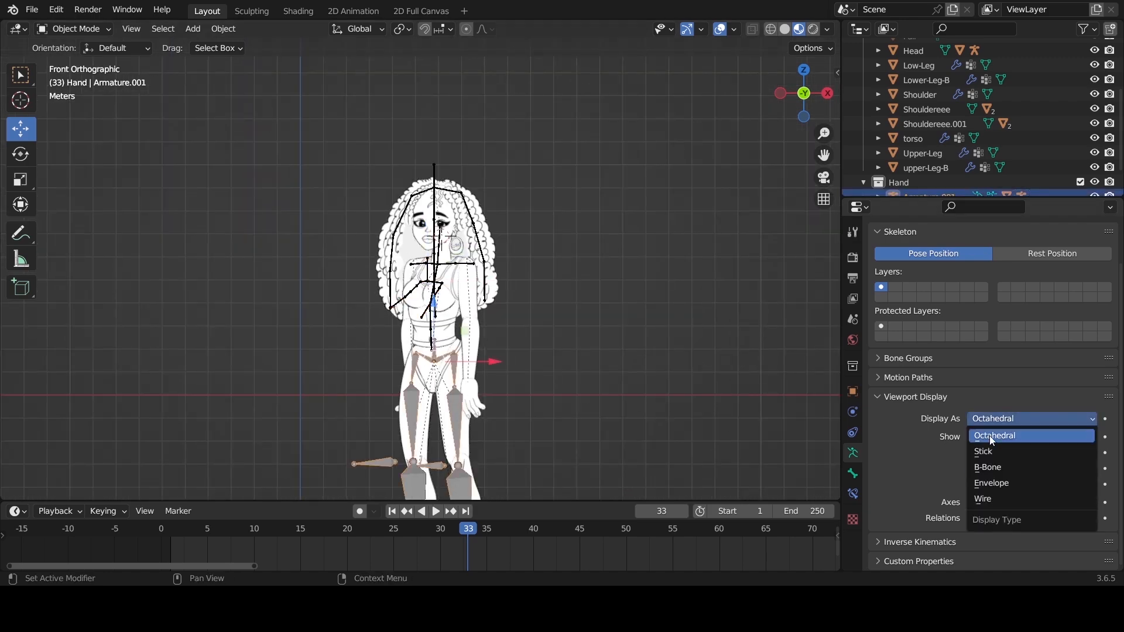
{"action": "left_click", "coordinate": [999, 452]}
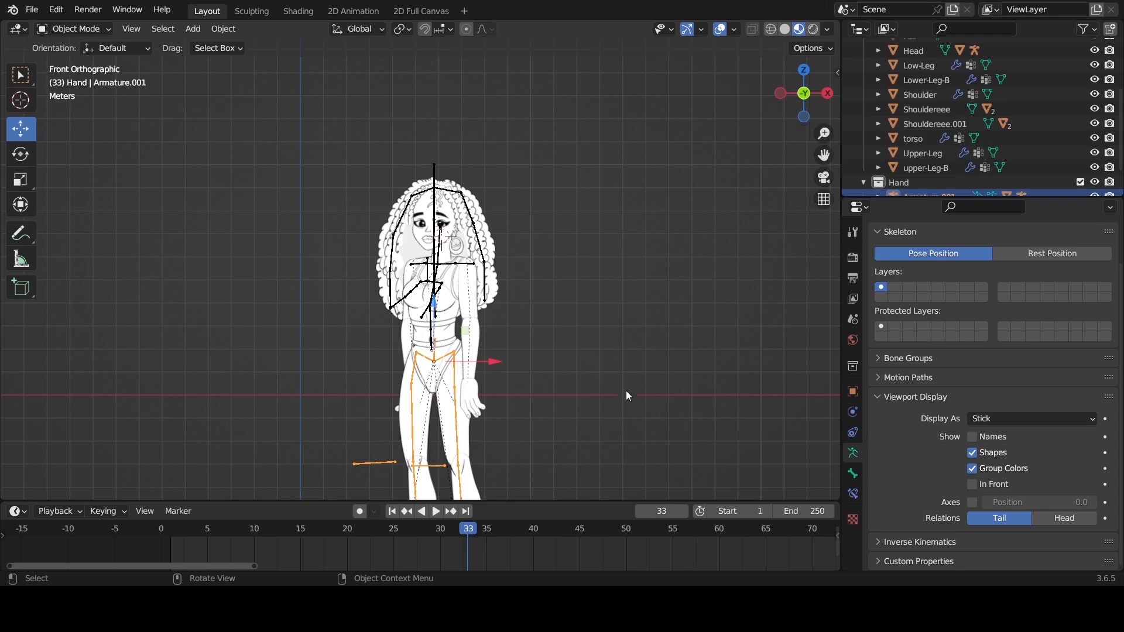
{"action": "left_click", "coordinate": [627, 390]}
Select the hair armature and try rotating its lowest bone on the earring side in Pose Mode.
{"action": "scroll", "coordinate": [627, 387], "scroll_direction": "up", "scroll_amount": 5}
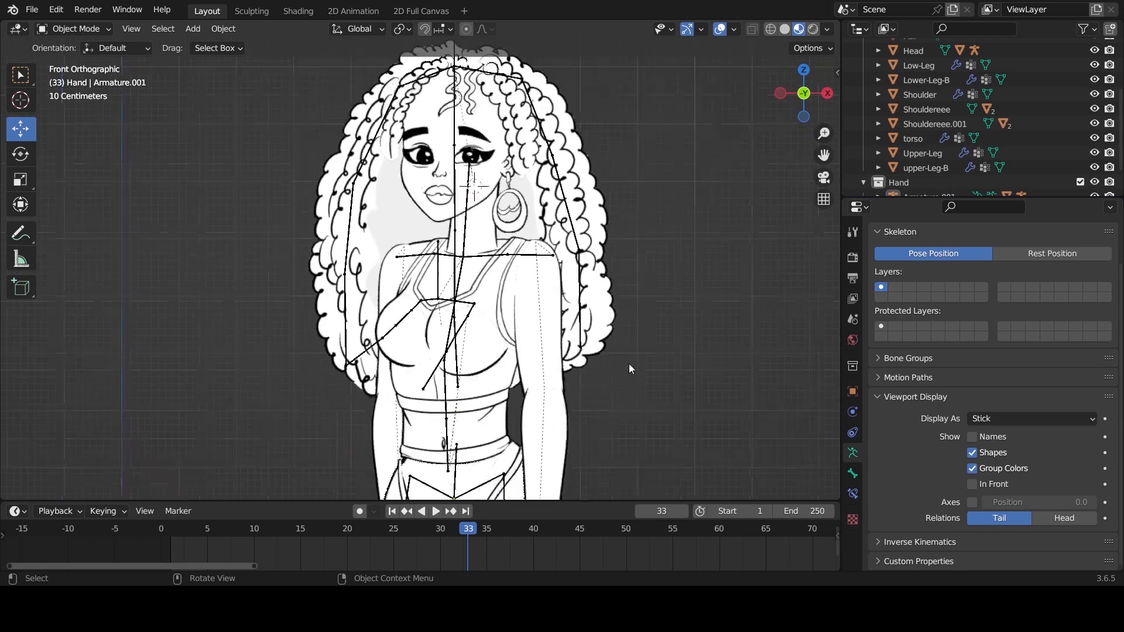
{"action": "scroll", "coordinate": [630, 368], "scroll_direction": "down", "scroll_amount": 4}
{"action": "left_click_drag", "start_coordinate": [824, 154], "coordinate": [811, 231]}
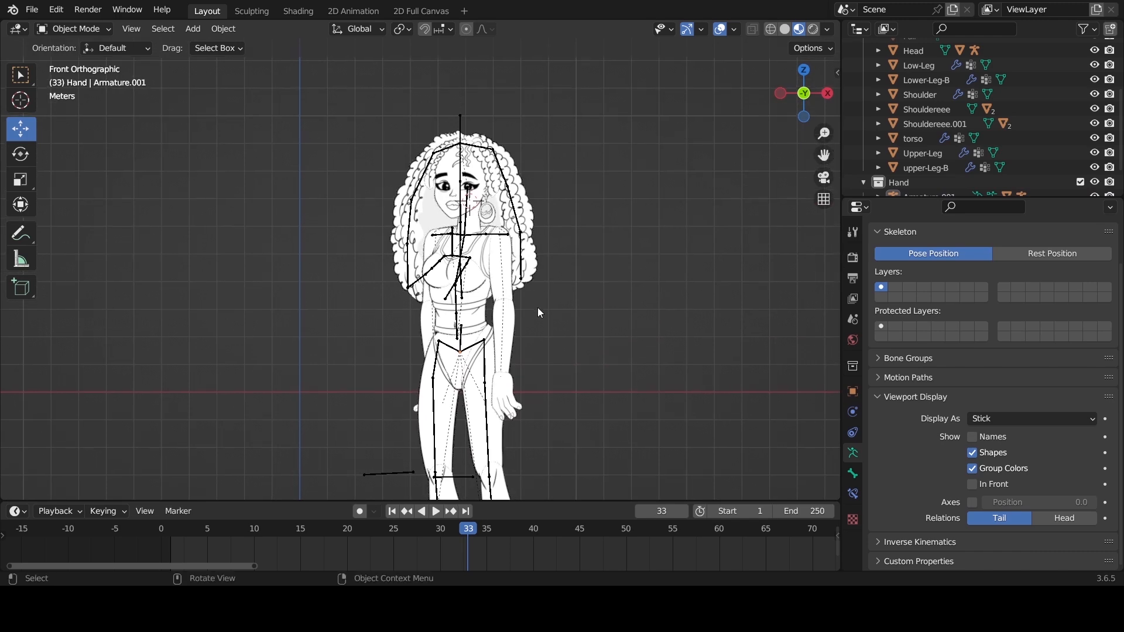
{"action": "scroll", "coordinate": [538, 308], "scroll_direction": "up", "scroll_amount": 4}
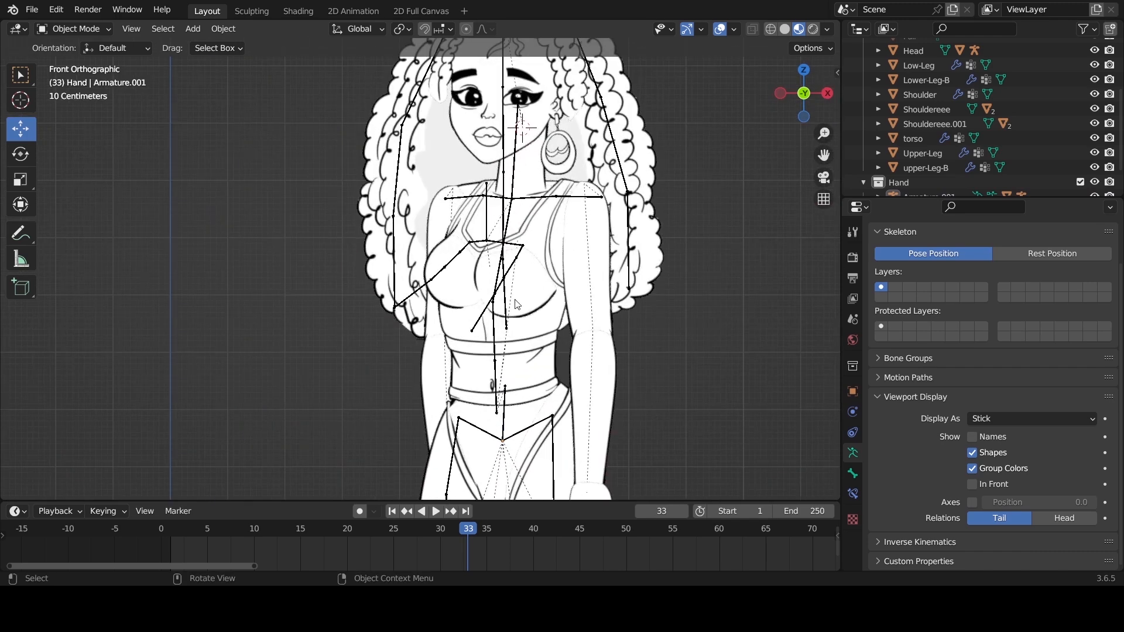
{"action": "left_click", "coordinate": [507, 232]}
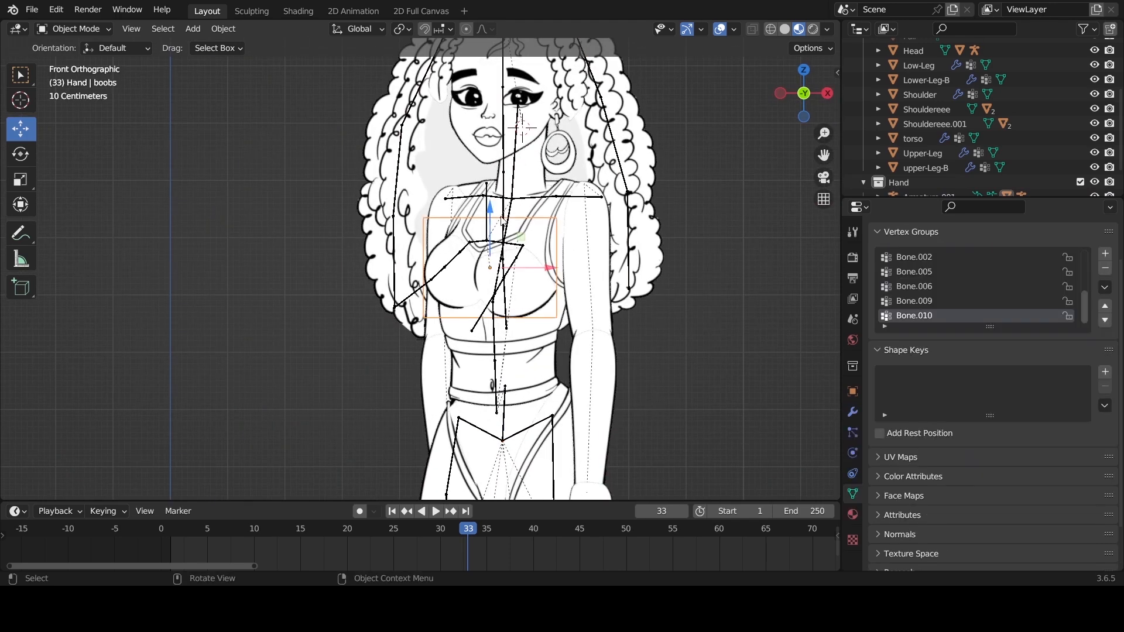
{"action": "left_click", "coordinate": [621, 169]}
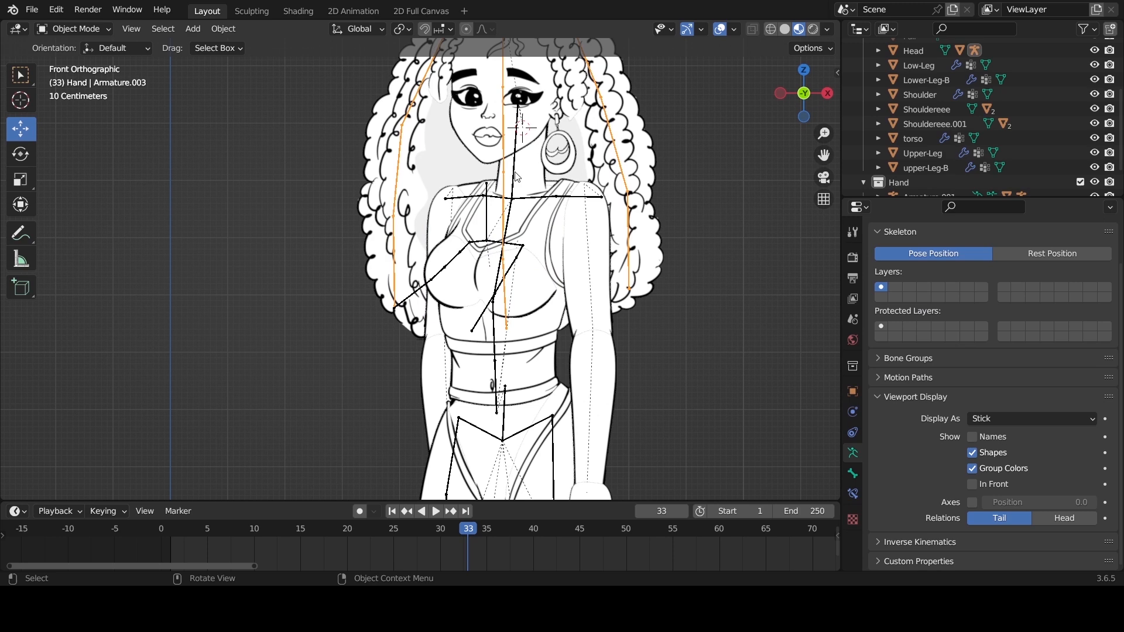
{"action": "left_click", "coordinate": [61, 29]}
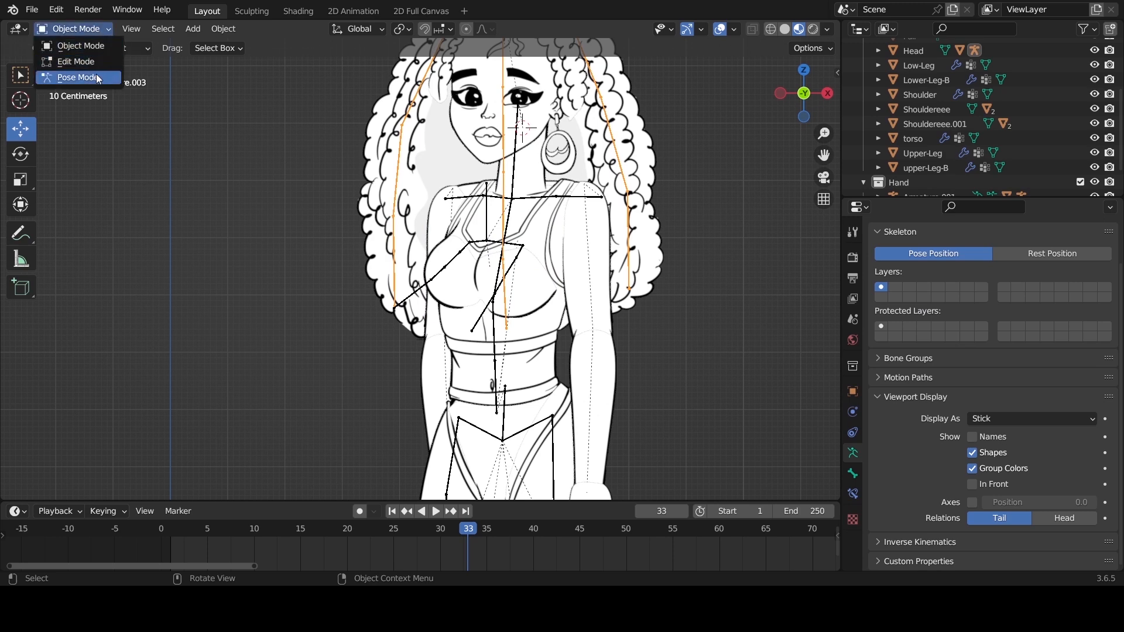
{"action": "left_click", "coordinate": [96, 75]}
{"action": "left_click", "coordinate": [630, 189]}
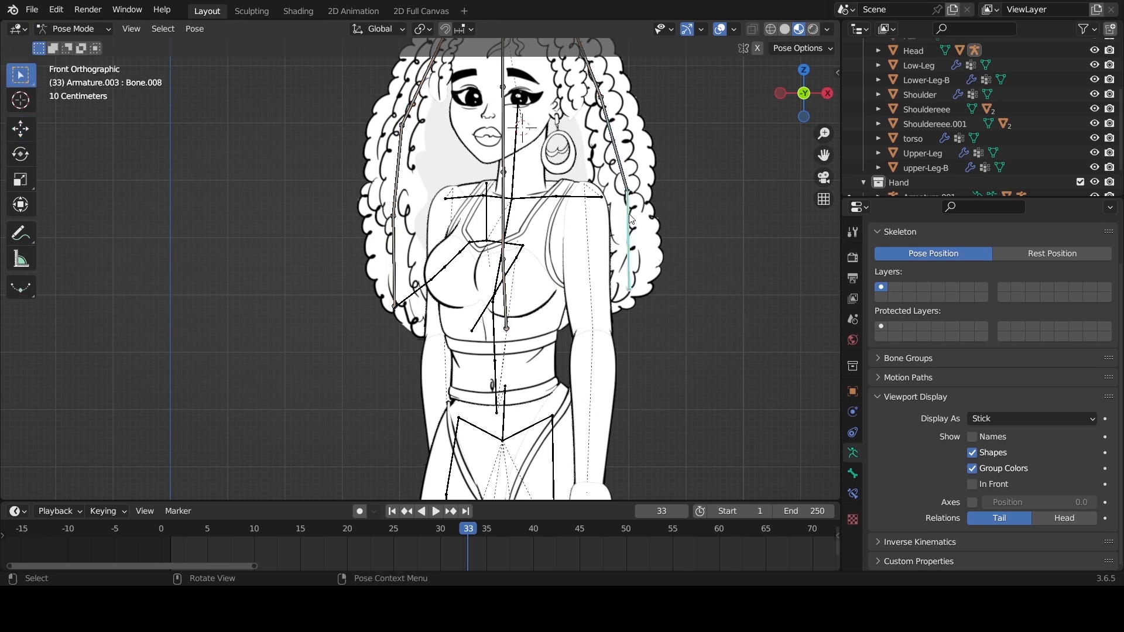
{"action": "key", "text": "r"}
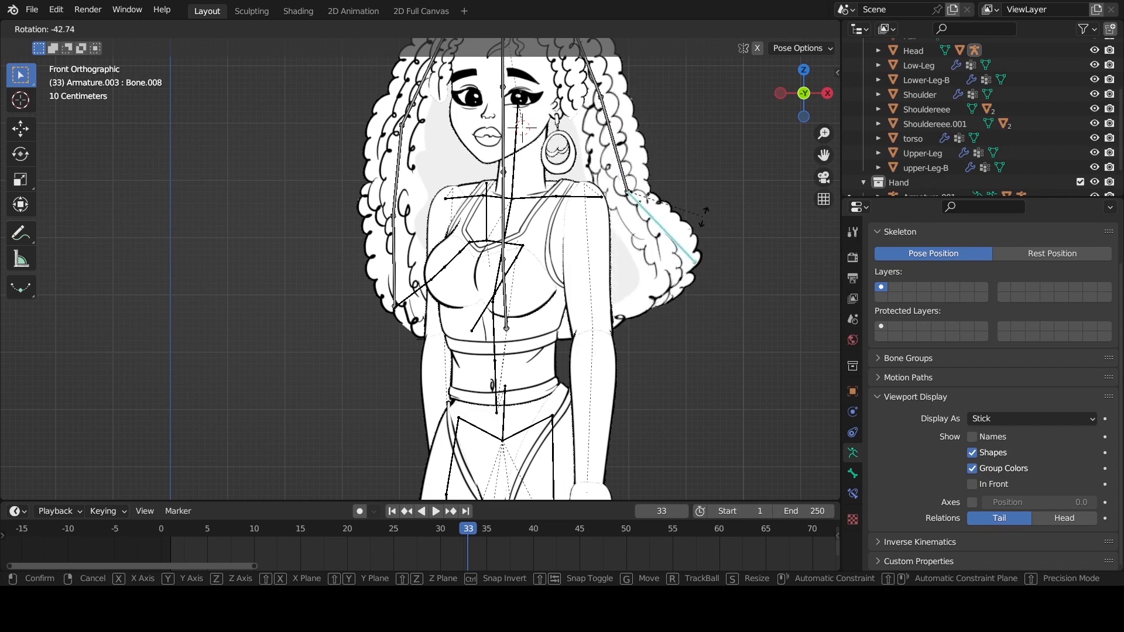
{"action": "right_click", "coordinate": [671, 219]}
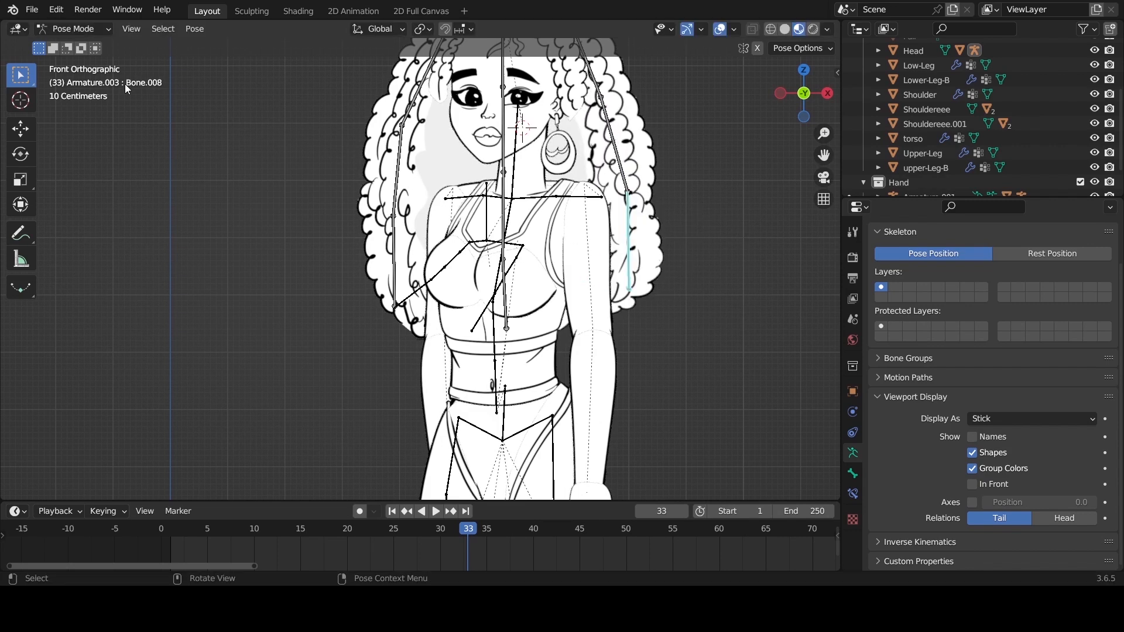
Return to Object Mode and set the hair armature's viewport display type to Wire.
{"action": "left_click", "coordinate": [77, 29]}
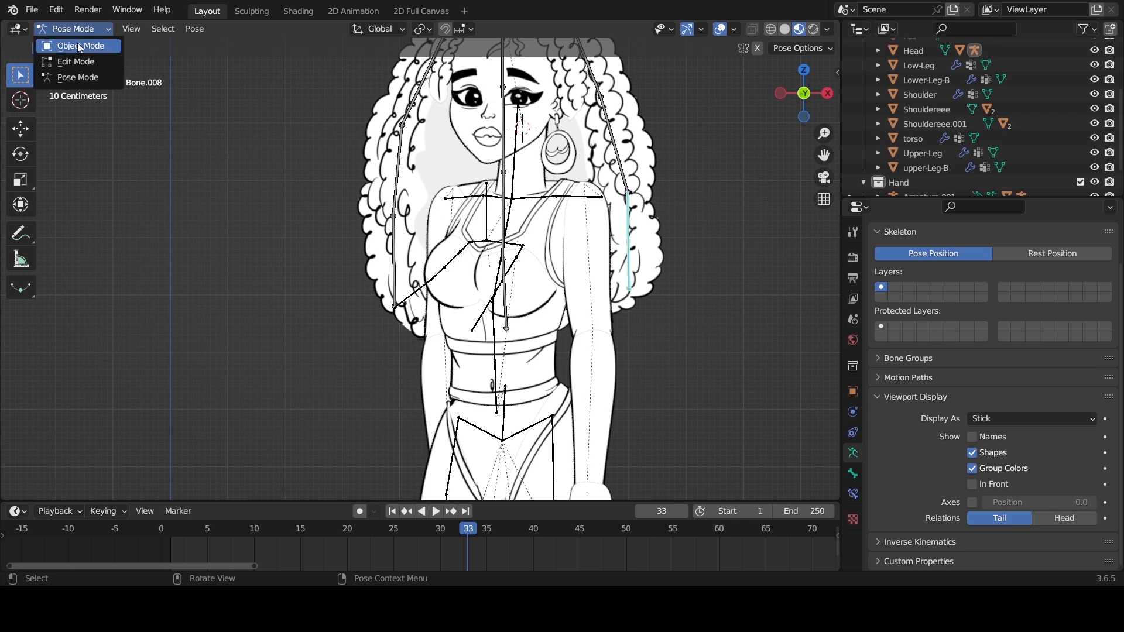
{"action": "left_click", "coordinate": [80, 46]}
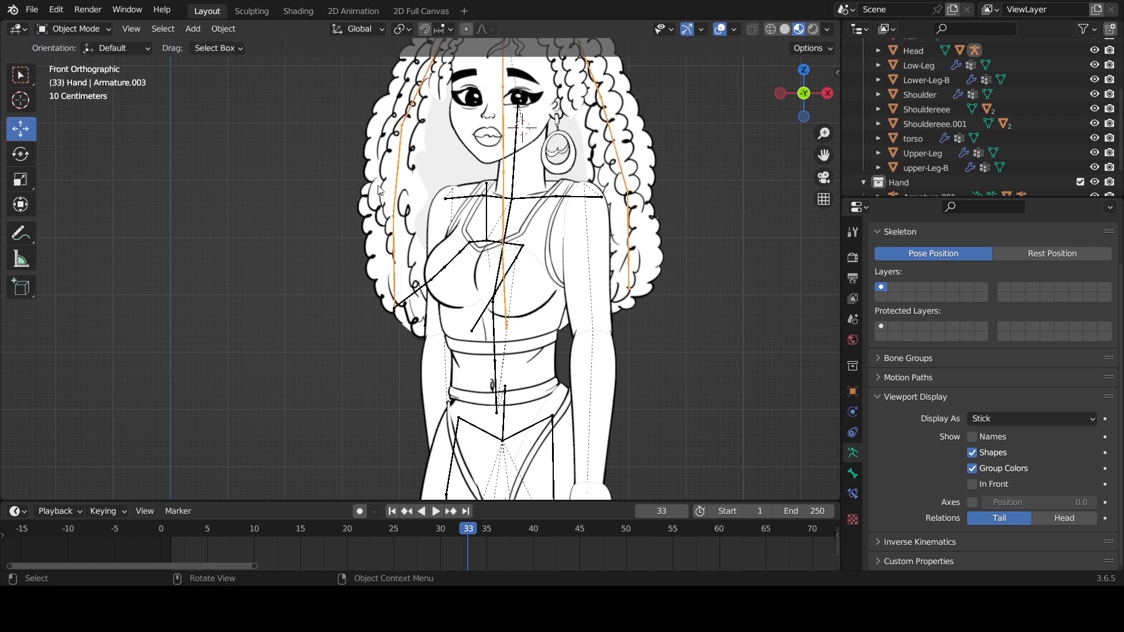
{"action": "left_click", "coordinate": [1005, 419]}
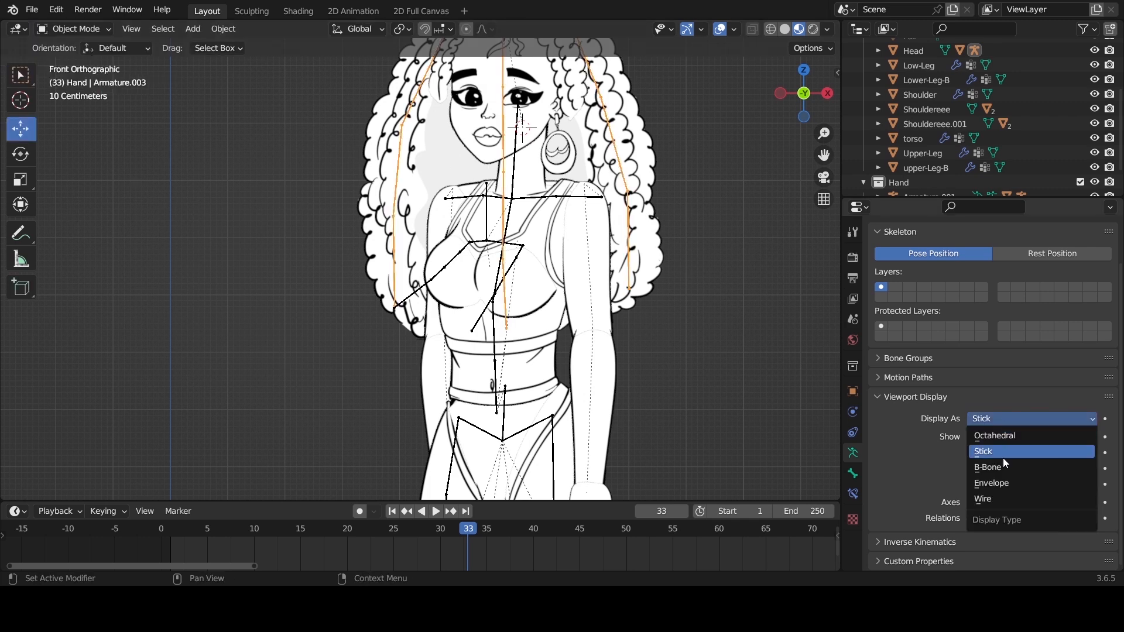
{"action": "left_click", "coordinate": [1009, 499]}
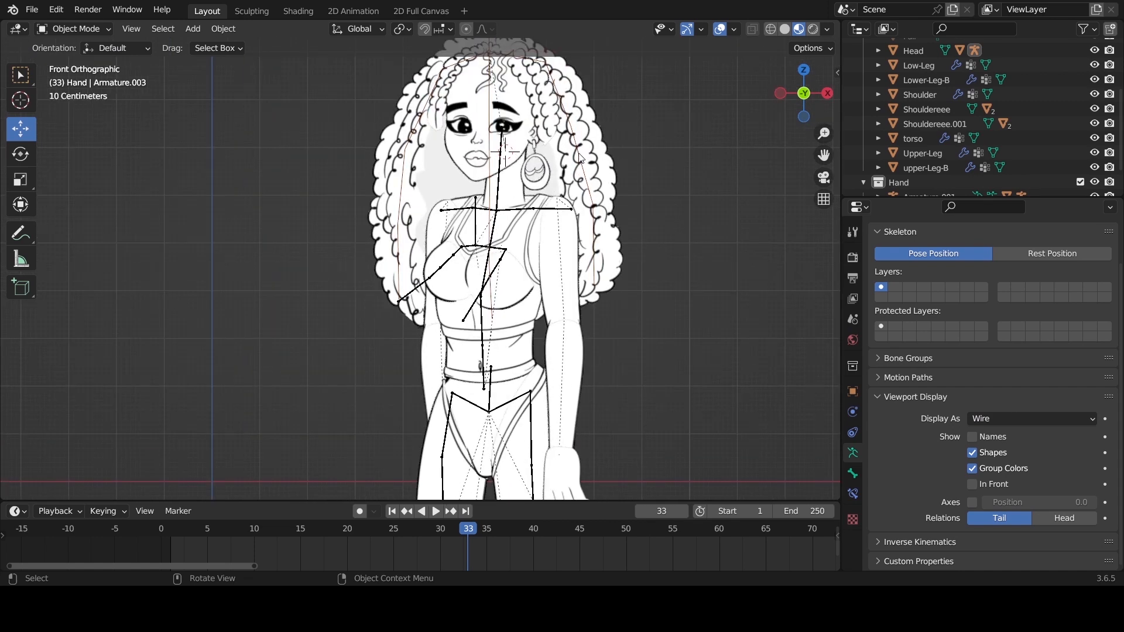
Try rotating the hair armature's middle bone on the earring side in Pose Mode and return to Object Mode.
{"action": "key", "text": "ctrl+Tab"}
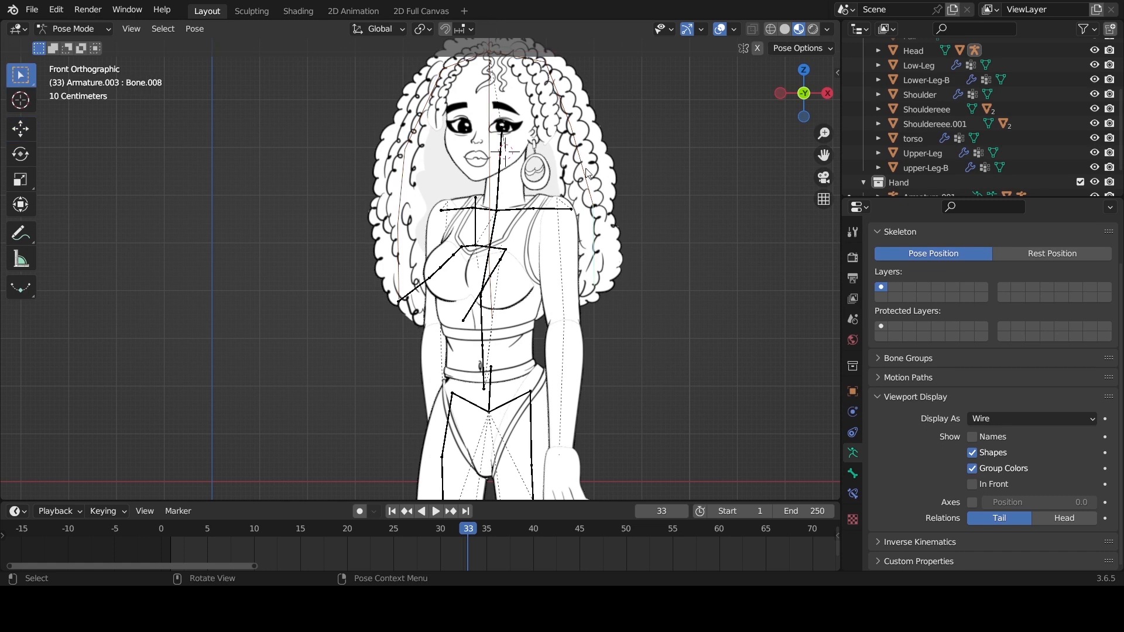
{"action": "key", "text": "r"}
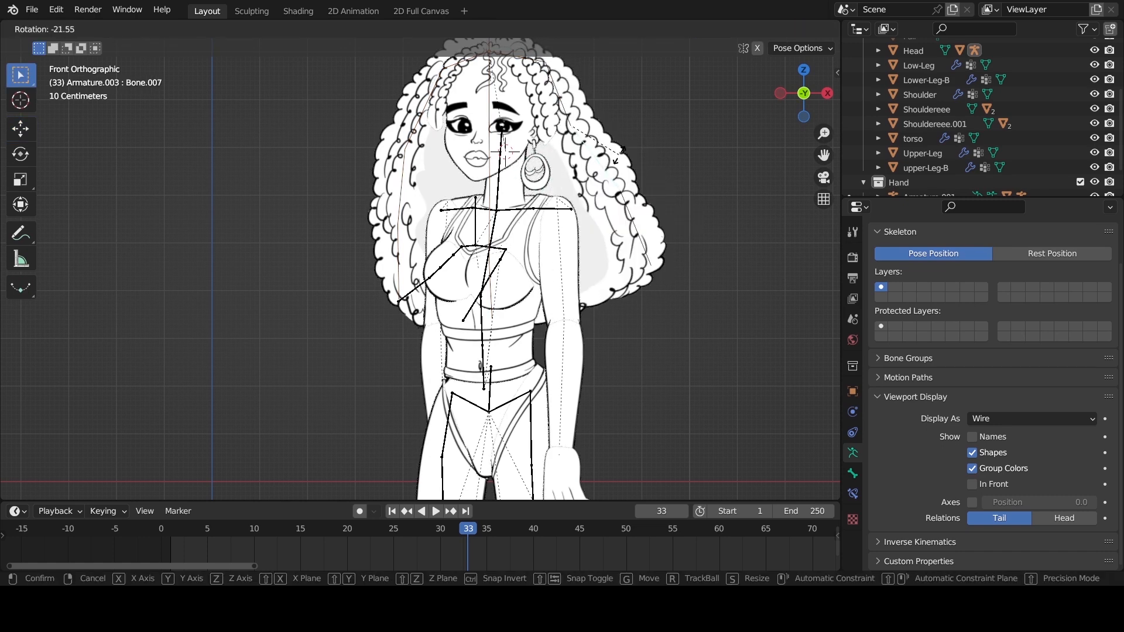
{"action": "right_click", "coordinate": [727, 245]}
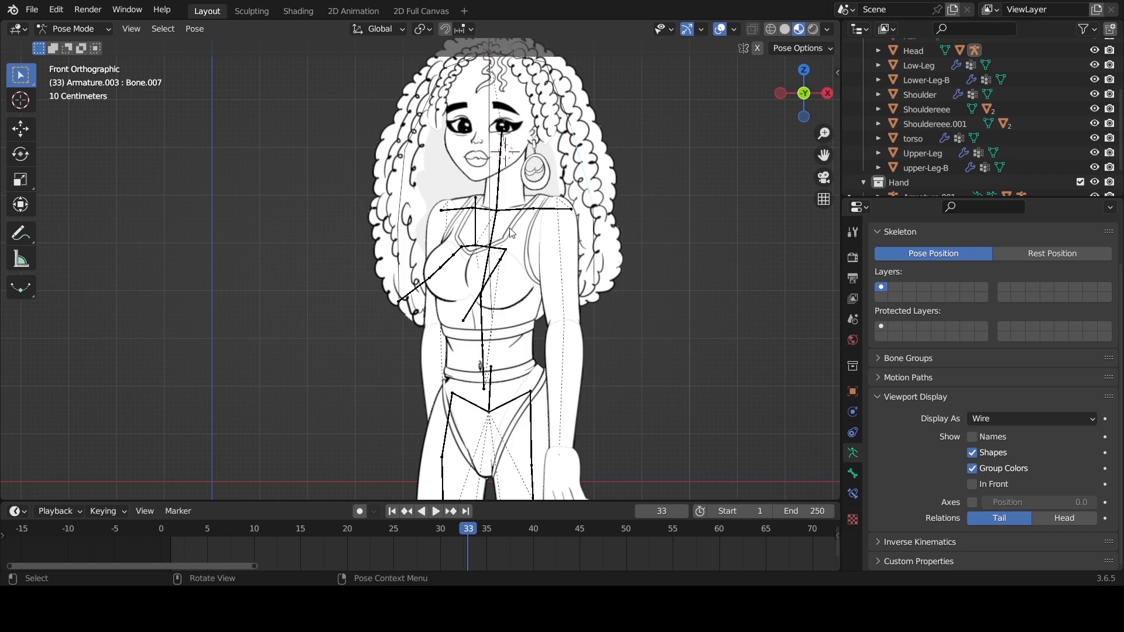
{"action": "key", "text": "ctrl+Tab"}
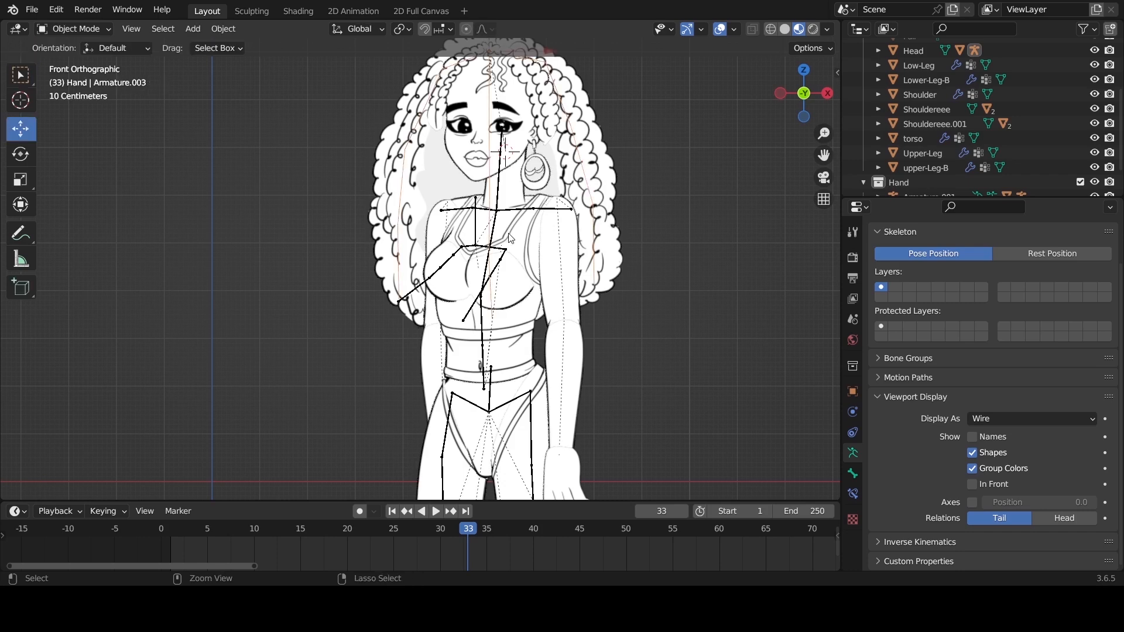
Set the viewport display type of the spine-and-shoulder armature and the bent chest-level armature to Wire.
{"action": "left_click", "coordinate": [497, 228]}
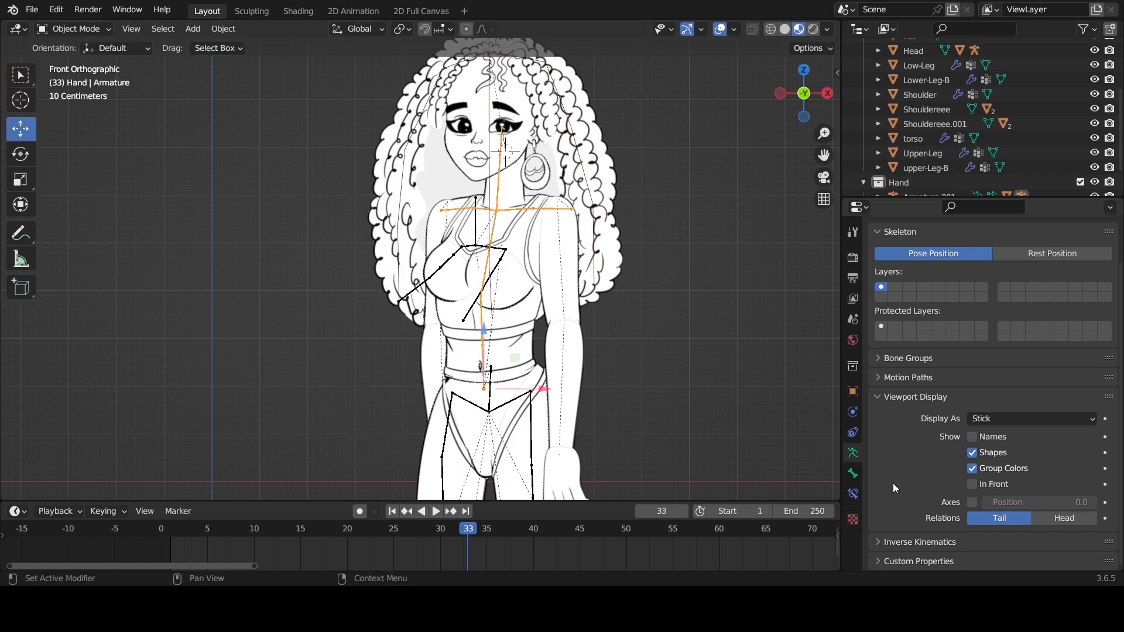
{"action": "left_click", "coordinate": [996, 419]}
{"action": "left_click", "coordinate": [982, 499]}
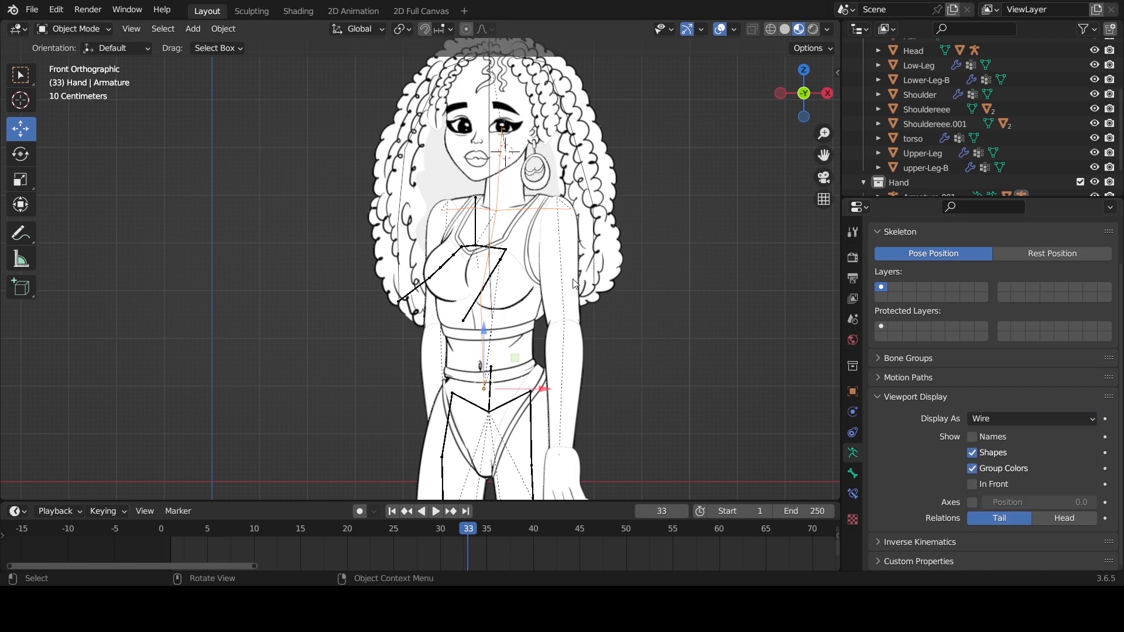
{"action": "left_click", "coordinate": [507, 257]}
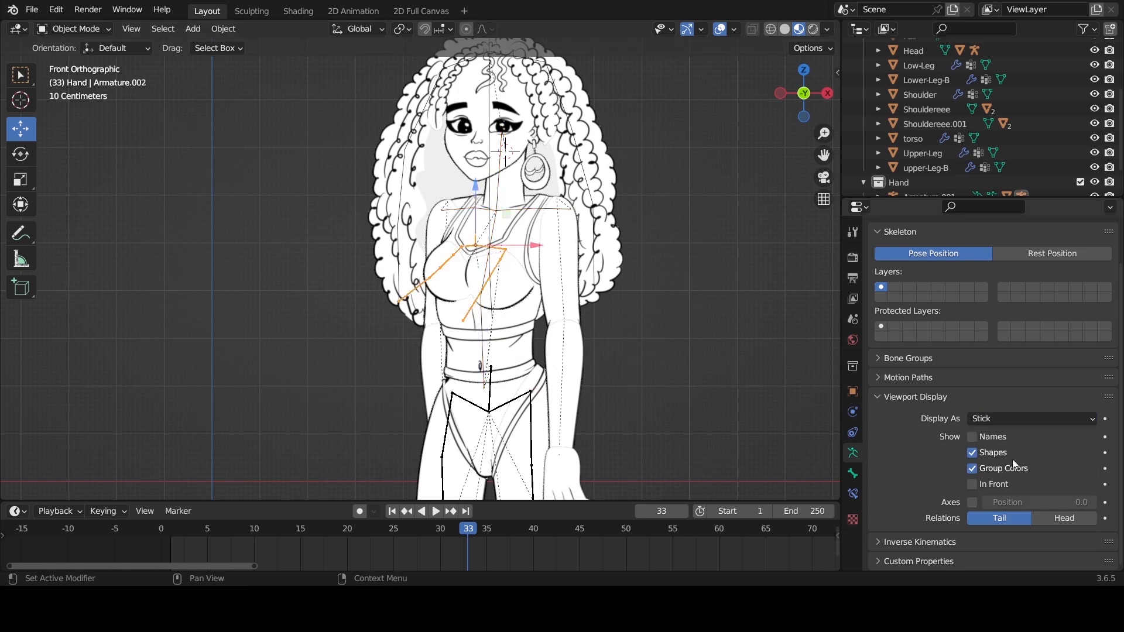
{"action": "left_click", "coordinate": [1013, 419]}
{"action": "left_click", "coordinate": [1002, 498]}
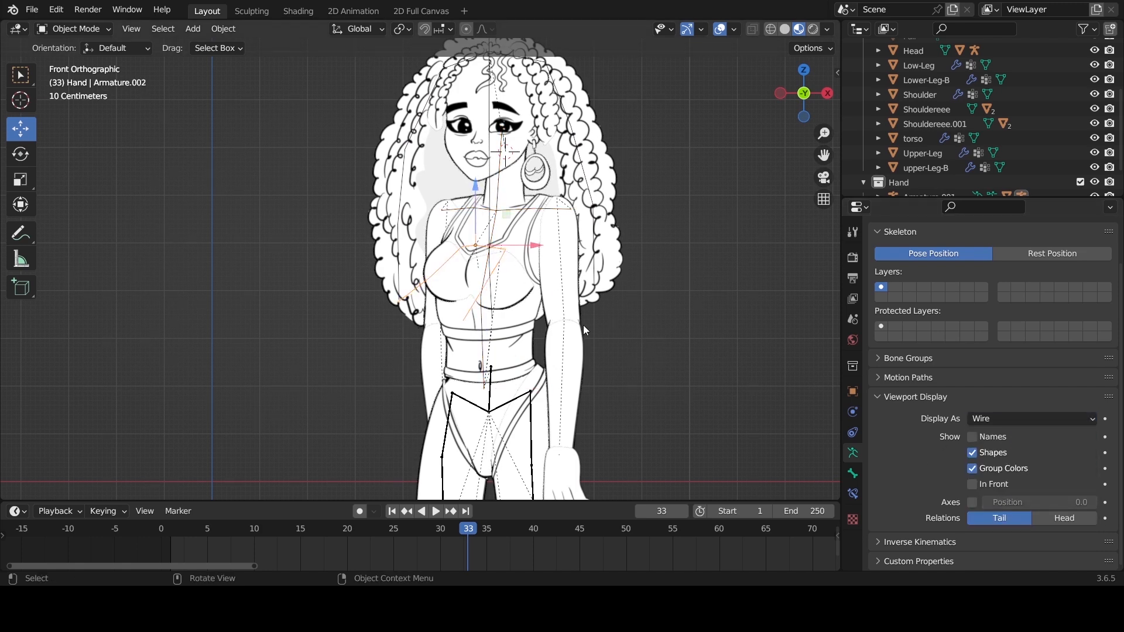
Set the hip-and-leg armature's viewport display type to Wire.
{"action": "scroll", "coordinate": [562, 331], "scroll_direction": "down", "scroll_amount": 2}
{"action": "left_click", "coordinate": [499, 362]}
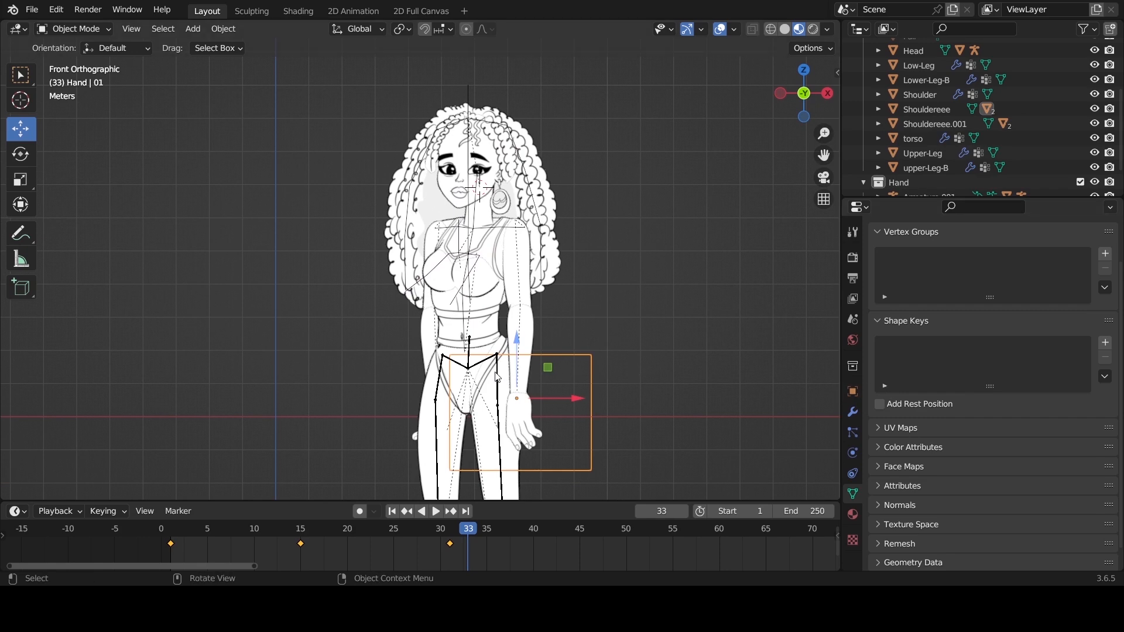
{"action": "left_click", "coordinate": [439, 381]}
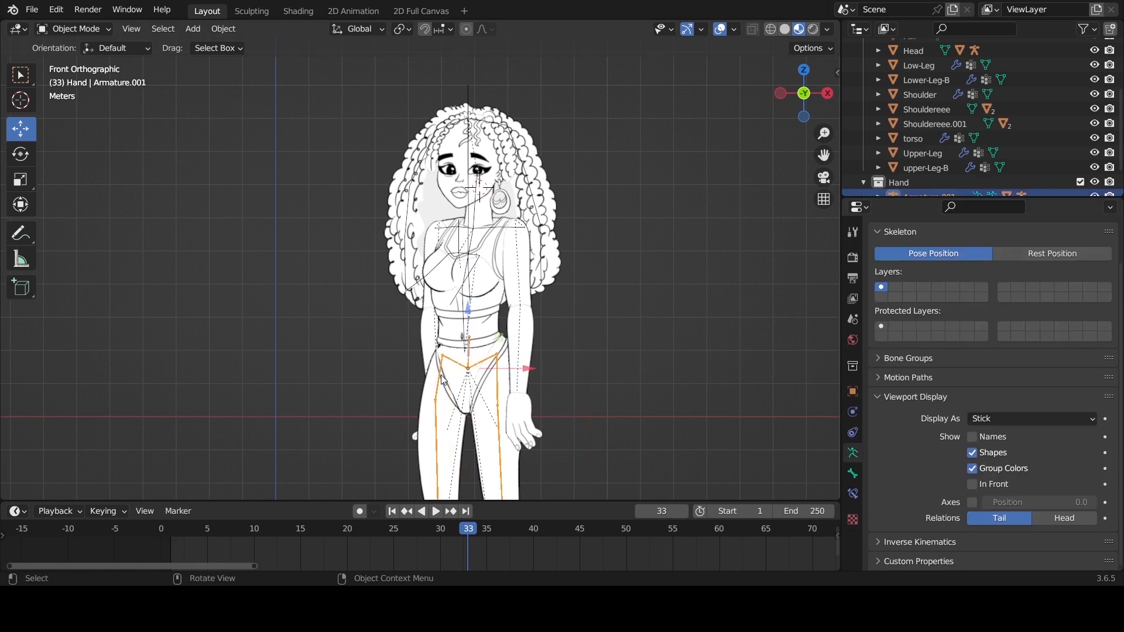
{"action": "left_click", "coordinate": [984, 418]}
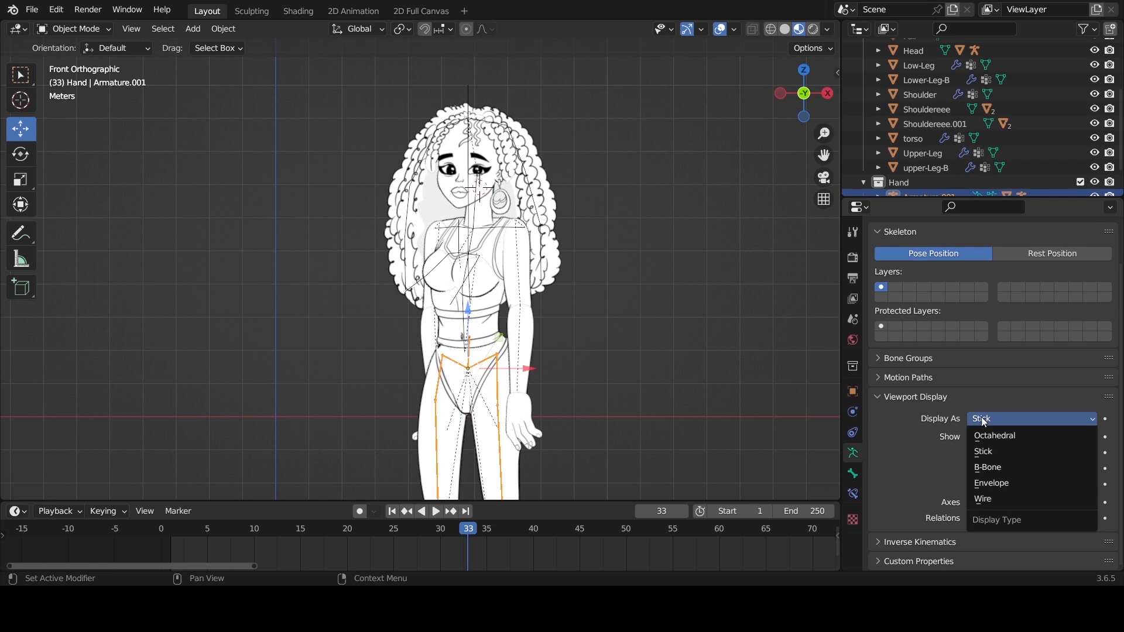
{"action": "left_click", "coordinate": [1003, 497]}
{"action": "scroll", "coordinate": [670, 323], "scroll_direction": "down", "scroll_amount": 3}
{"action": "scroll", "coordinate": [669, 317], "scroll_direction": "up", "scroll_amount": 7}
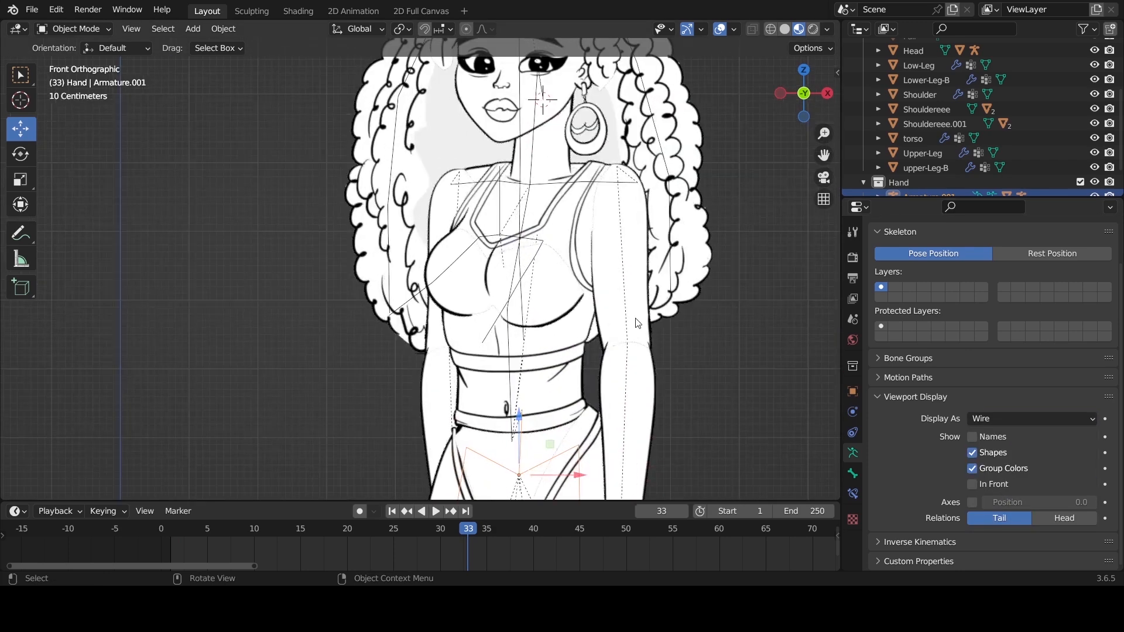
{"action": "scroll", "coordinate": [764, 283], "scroll_direction": "down", "scroll_amount": 4}
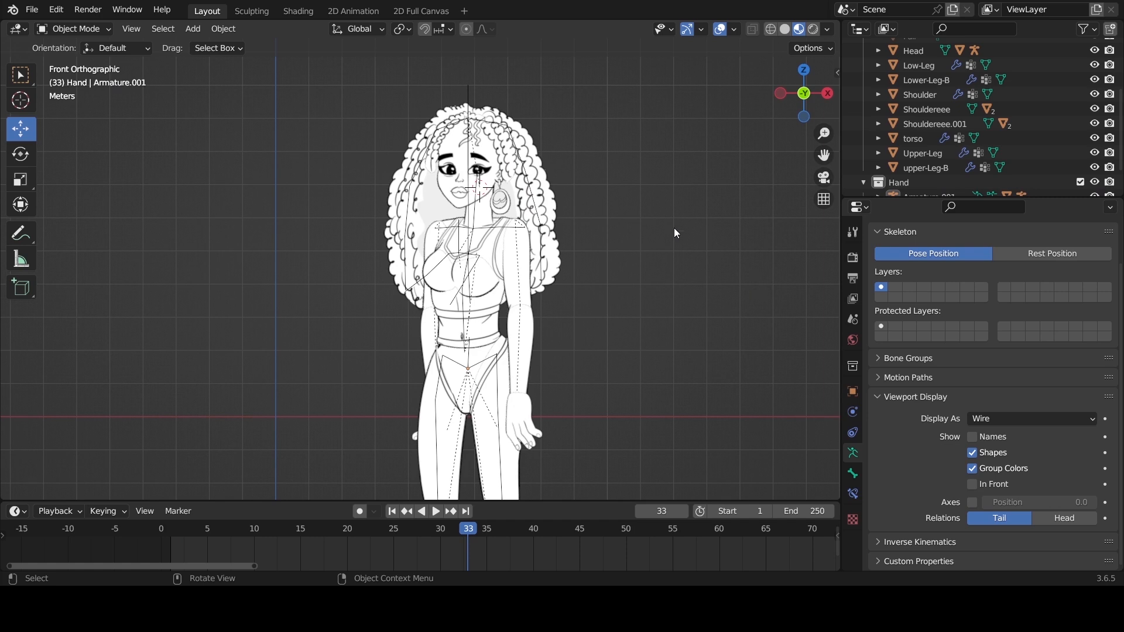
Select the hair armature, enable the Animation: Wiggle Bone add-on in the preferences and save the preferences.
{"action": "left_click", "coordinate": [512, 142]}
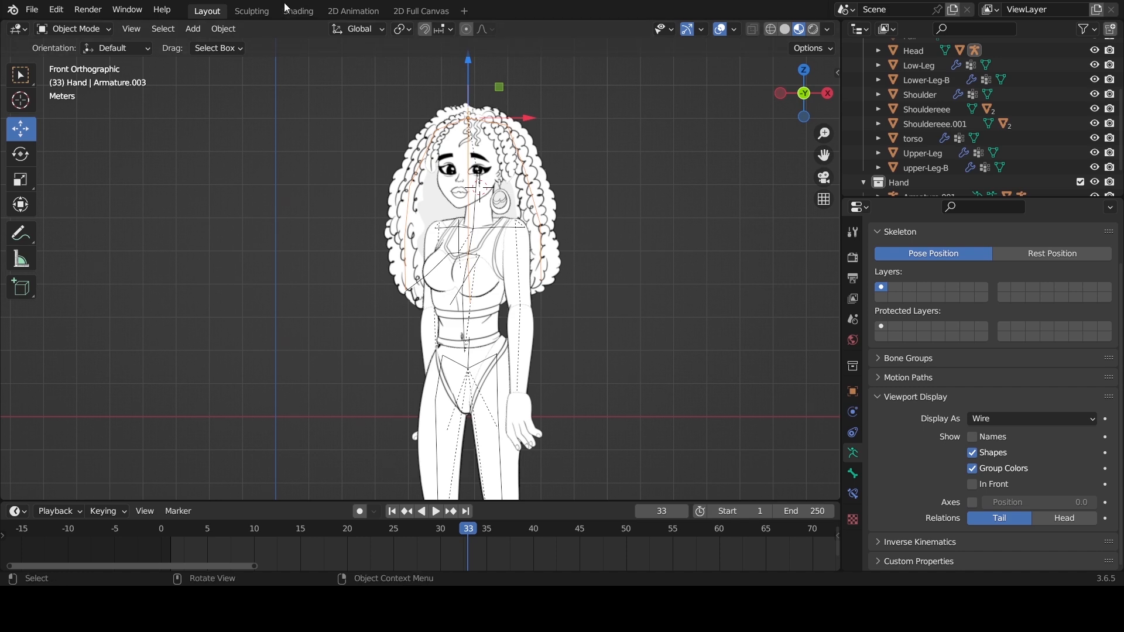
{"action": "left_click", "coordinate": [57, 10]}
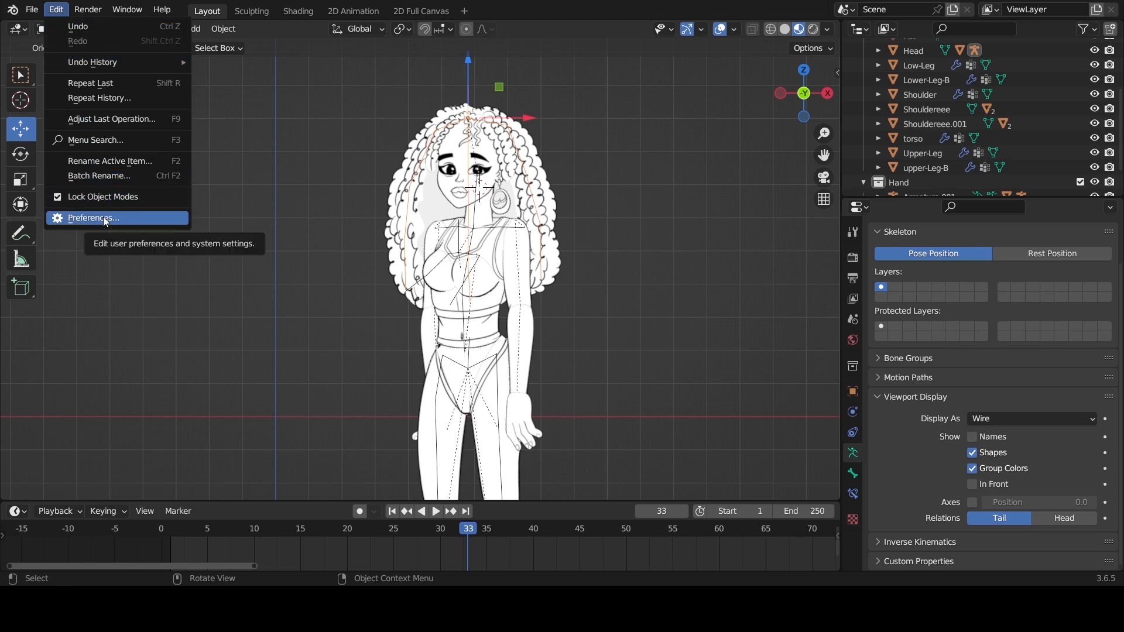
{"action": "left_click", "coordinate": [62, 11]}
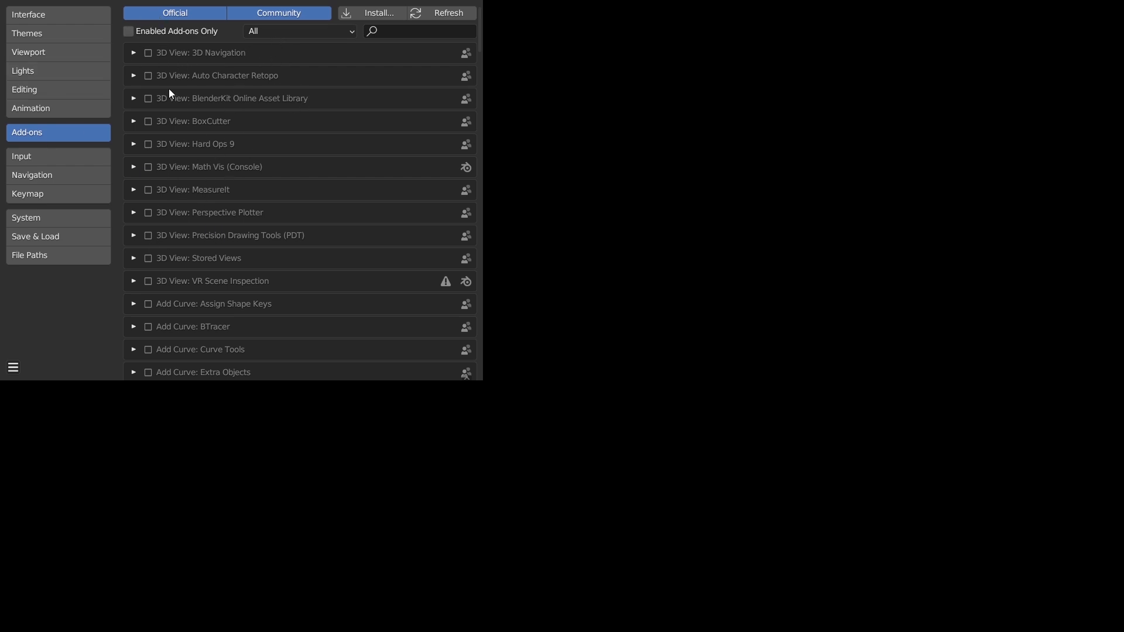
{"action": "left_click", "coordinate": [355, 18]}
{"action": "type", "text": "Wiggle Bone"}
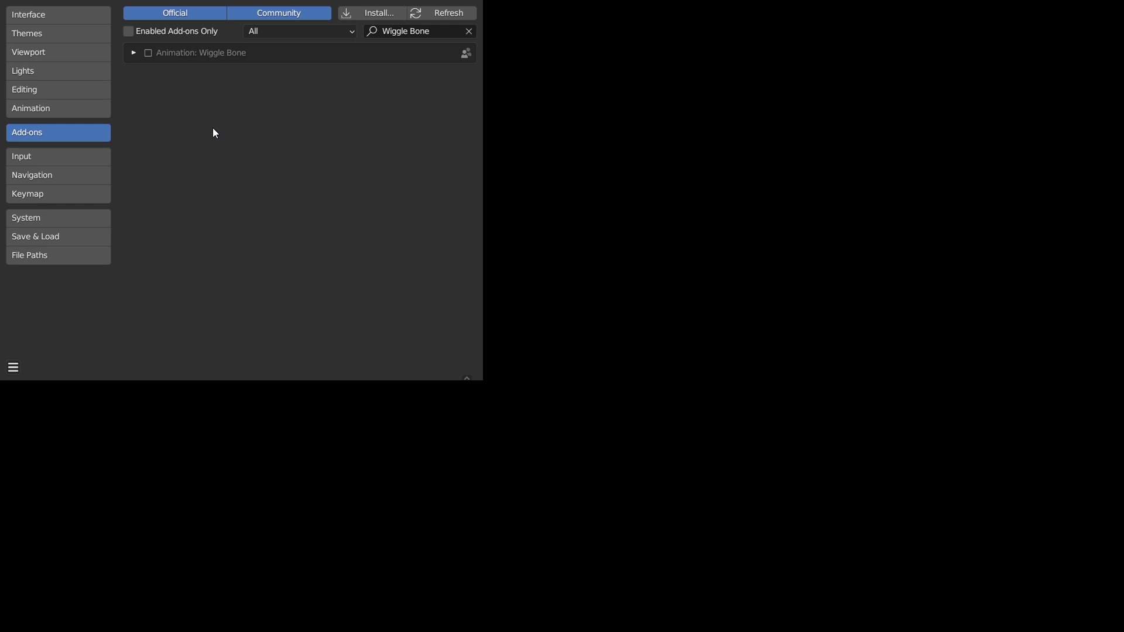
{"action": "left_click", "coordinate": [148, 54]}
{"action": "left_click", "coordinate": [13, 367]}
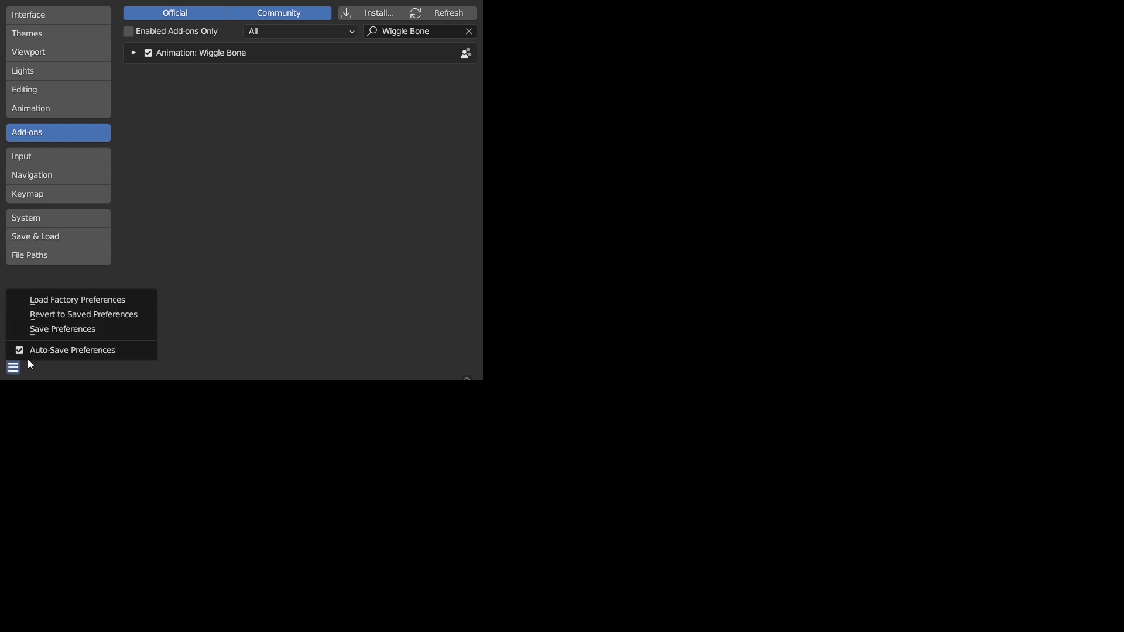
{"action": "left_click", "coordinate": [59, 328]}
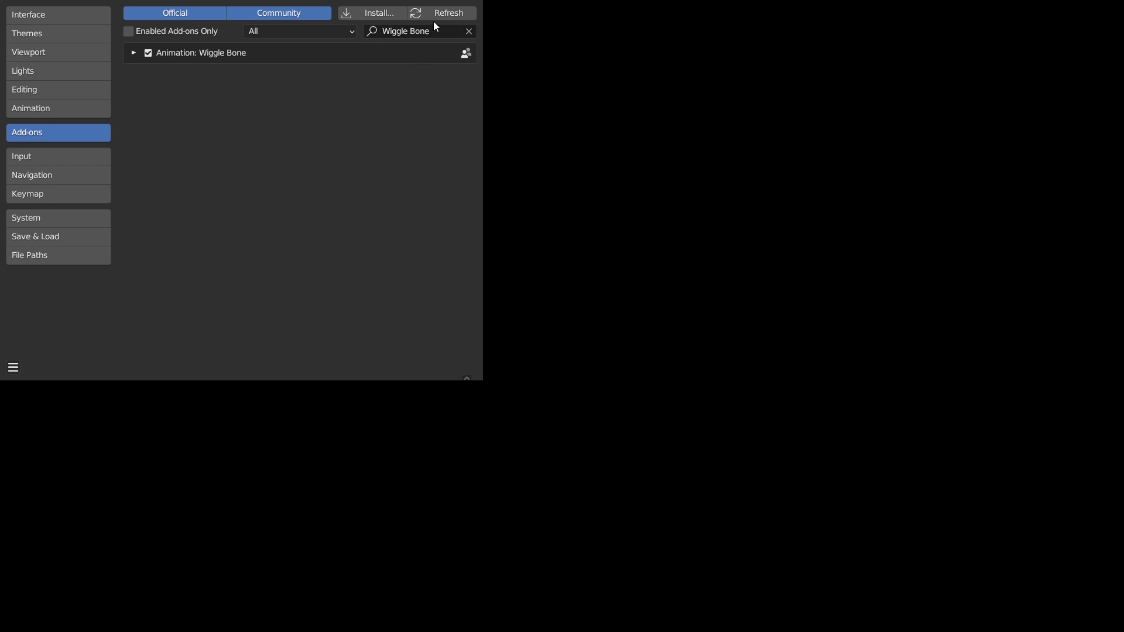
{"action": "left_click", "coordinate": [465, 0]}
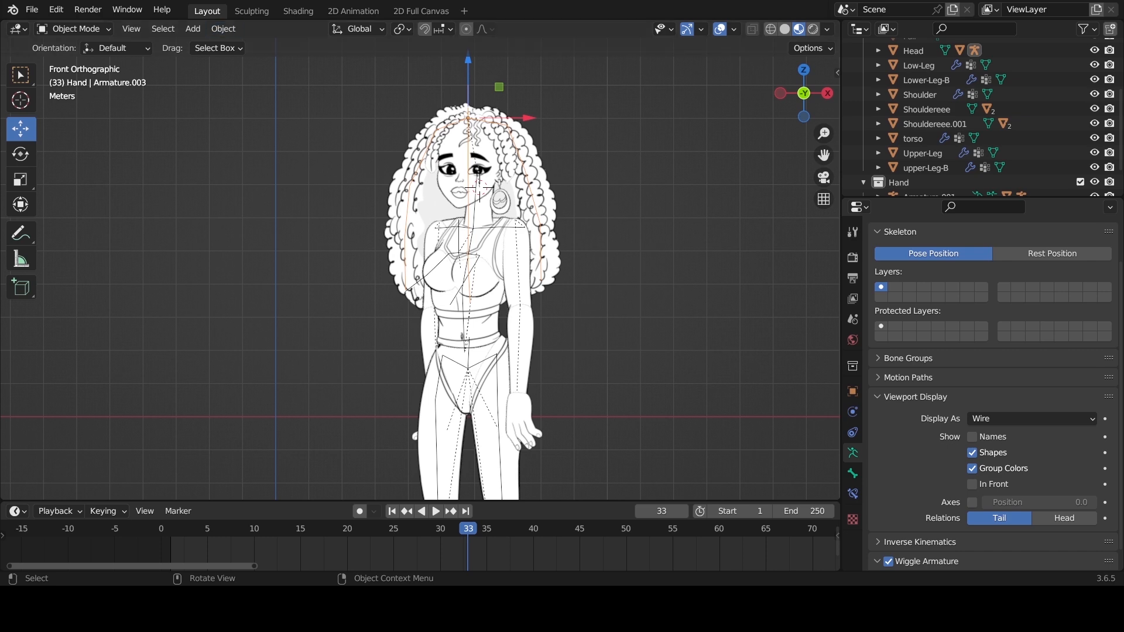
Isolate the hair mesh together with its armature in Local View and deselect everything.
{"action": "scroll", "coordinate": [449, 129], "scroll_direction": "up", "scroll_amount": 5}
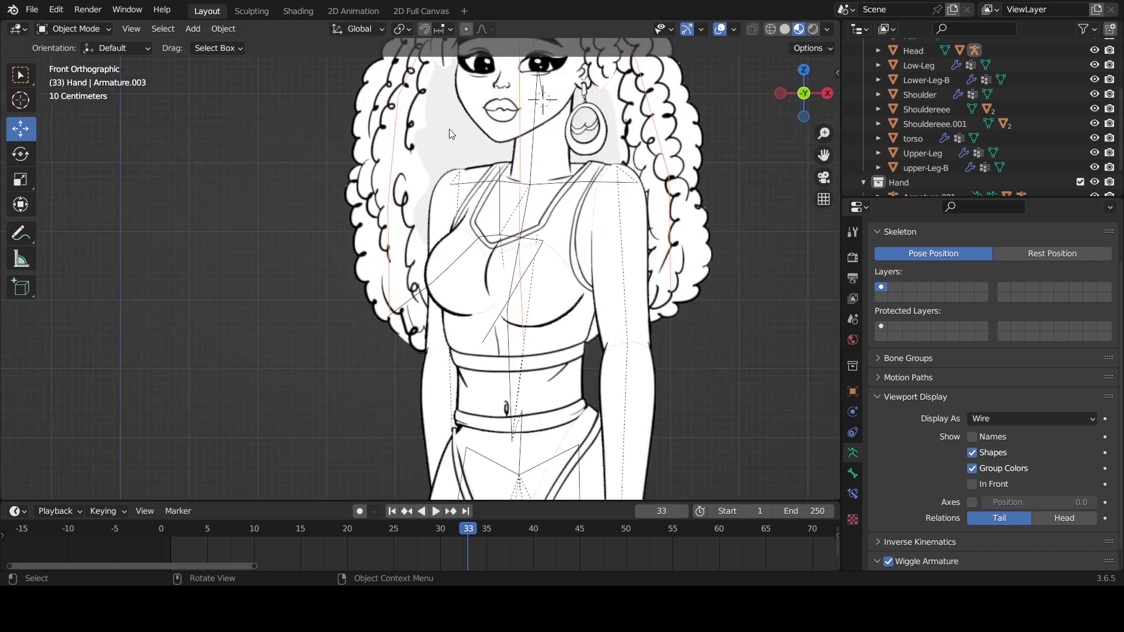
{"action": "scroll", "coordinate": [566, 159], "scroll_direction": "down", "scroll_amount": 4}
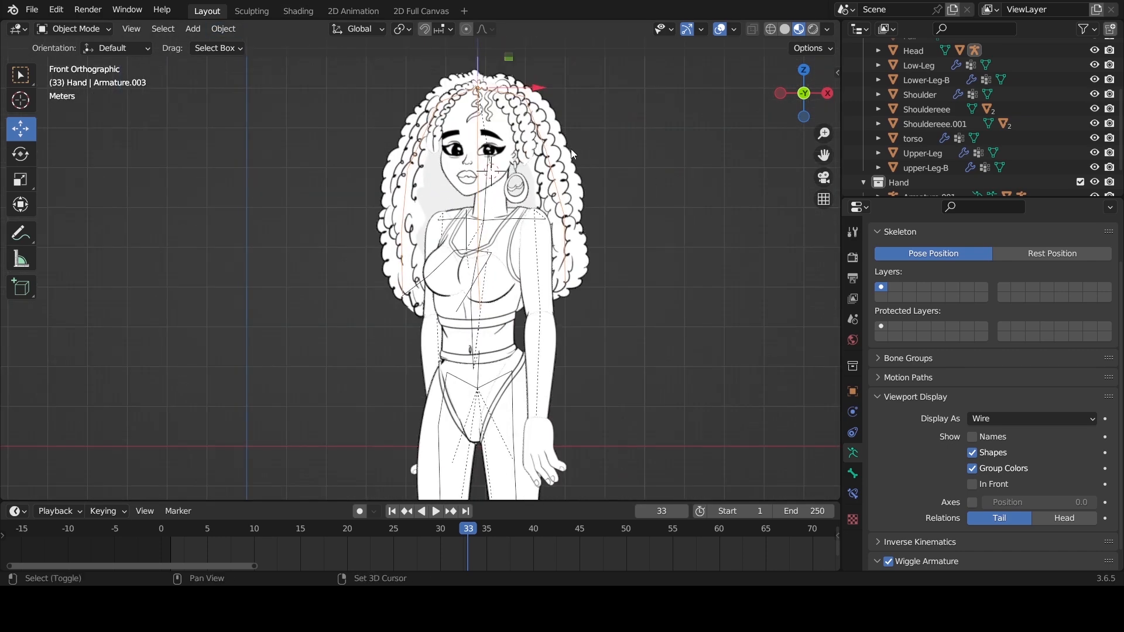
{"action": "left_click", "coordinate": [571, 150]}
{"action": "key", "text": "KP_Divide"}
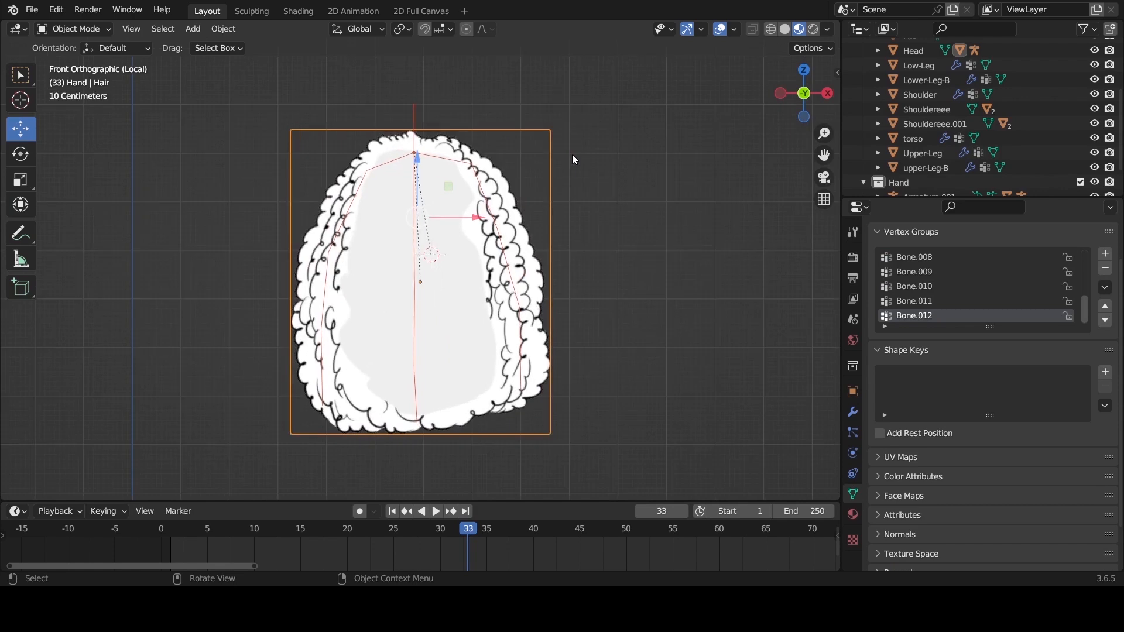
{"action": "left_click", "coordinate": [656, 172]}
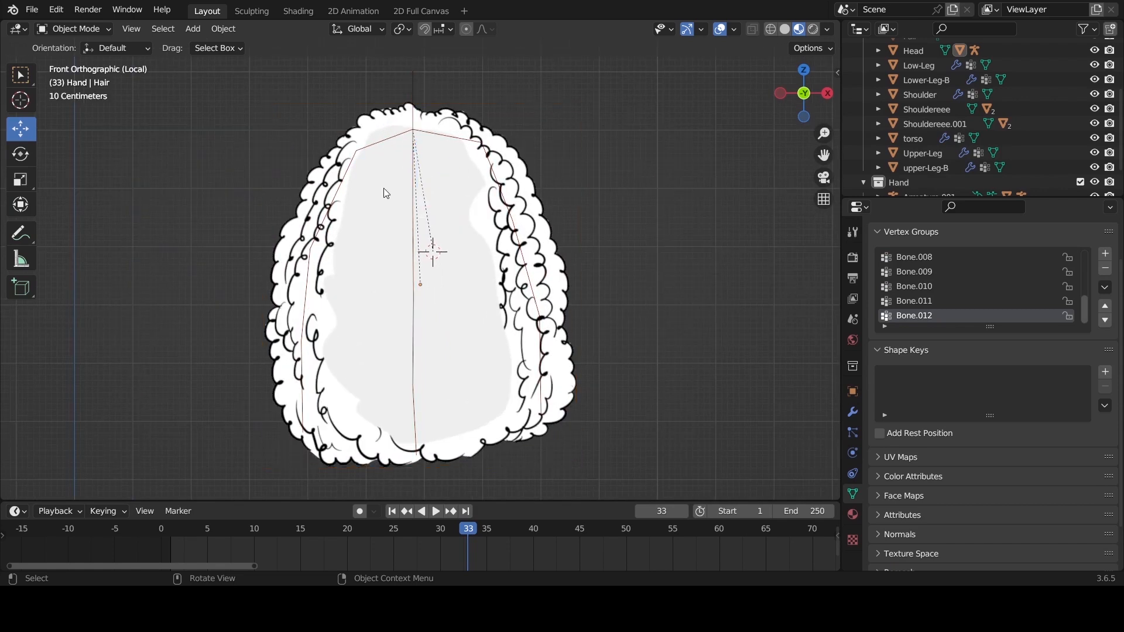
Put the hair armature into Pose Mode and select all its bones.
{"action": "left_click", "coordinate": [420, 134]}
{"action": "left_click", "coordinate": [419, 133]}
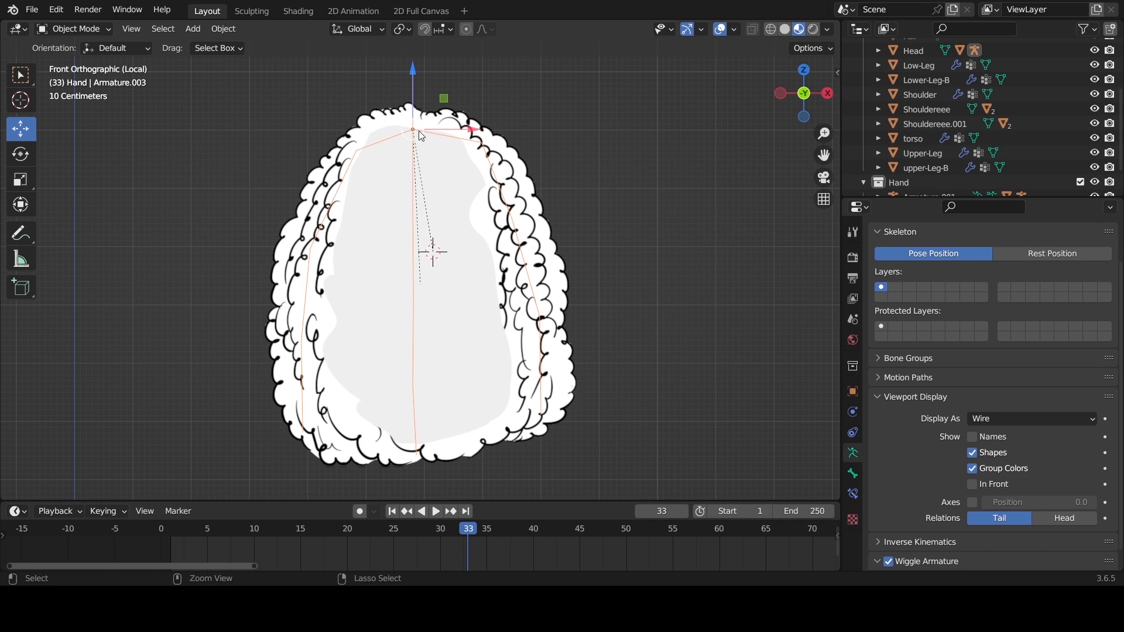
{"action": "left_click", "coordinate": [93, 29]}
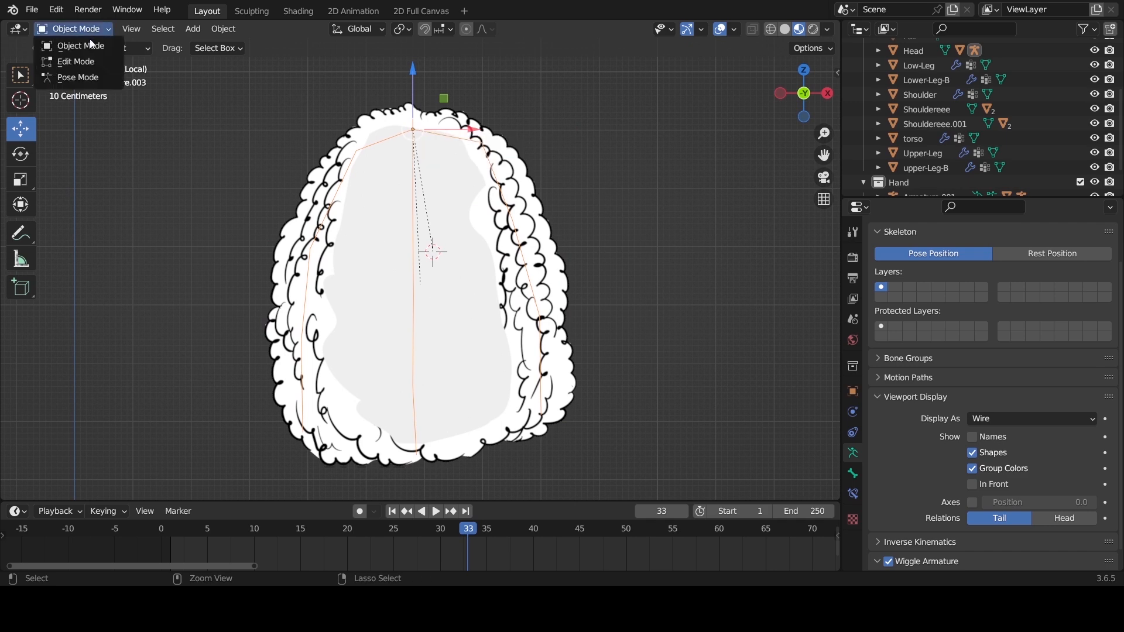
{"action": "left_click", "coordinate": [87, 78]}
{"action": "key", "text": "a"}
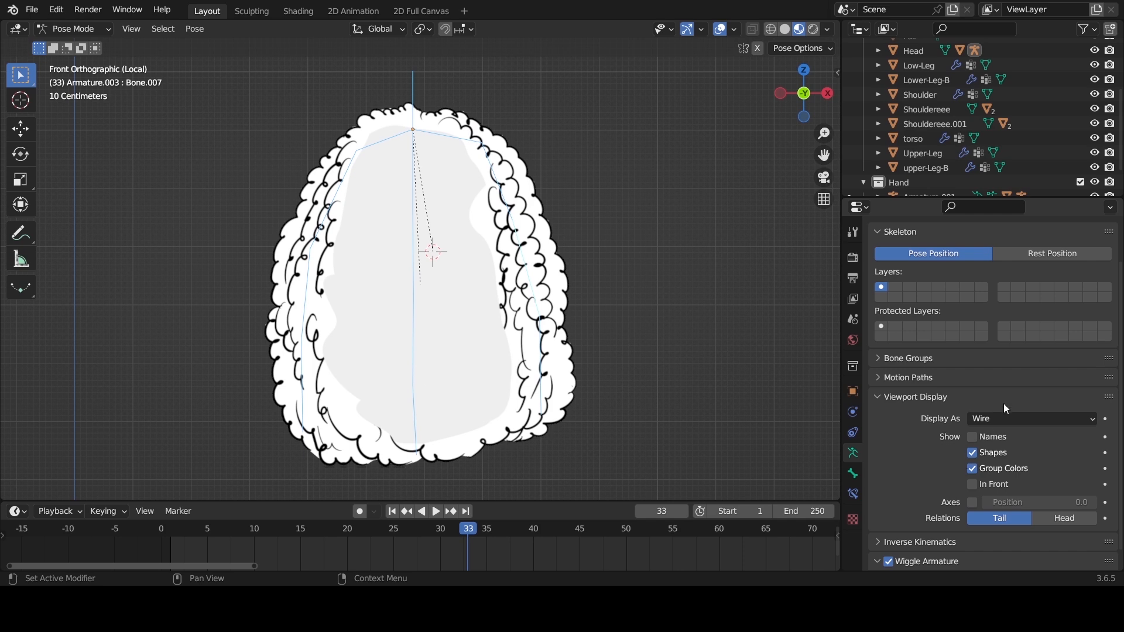
Set the hair armature's viewport display type to Stick and enable Wiggle Bone on all selected bones.
{"action": "left_click", "coordinate": [1008, 420]}
{"action": "left_click", "coordinate": [1020, 450]}
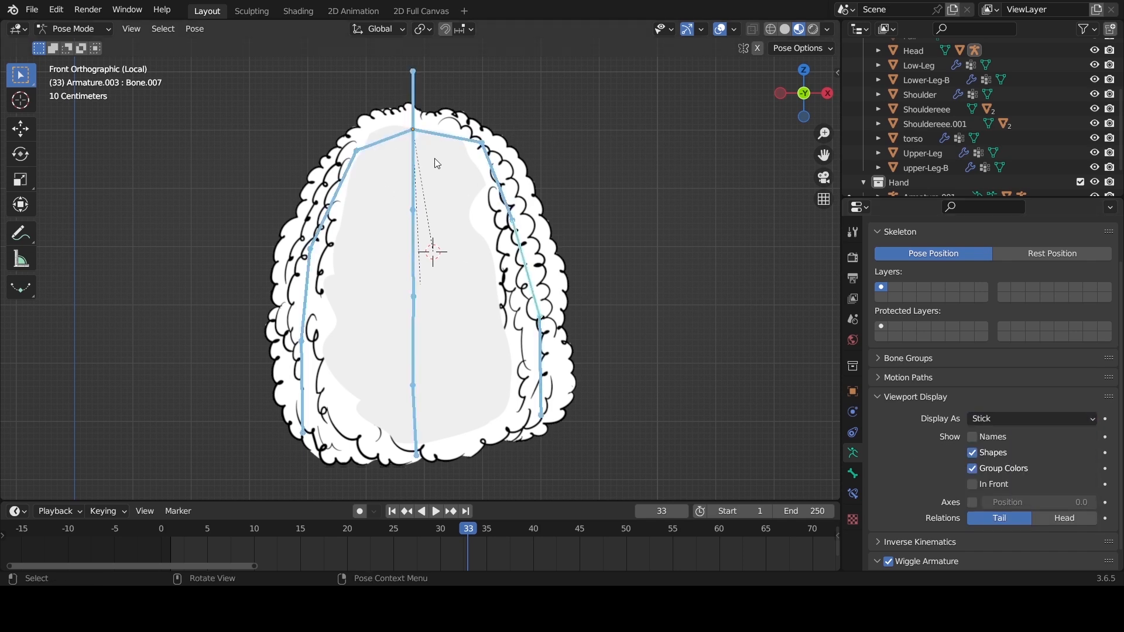
{"action": "scroll", "coordinate": [432, 237], "scroll_direction": "down", "scroll_amount": 1}
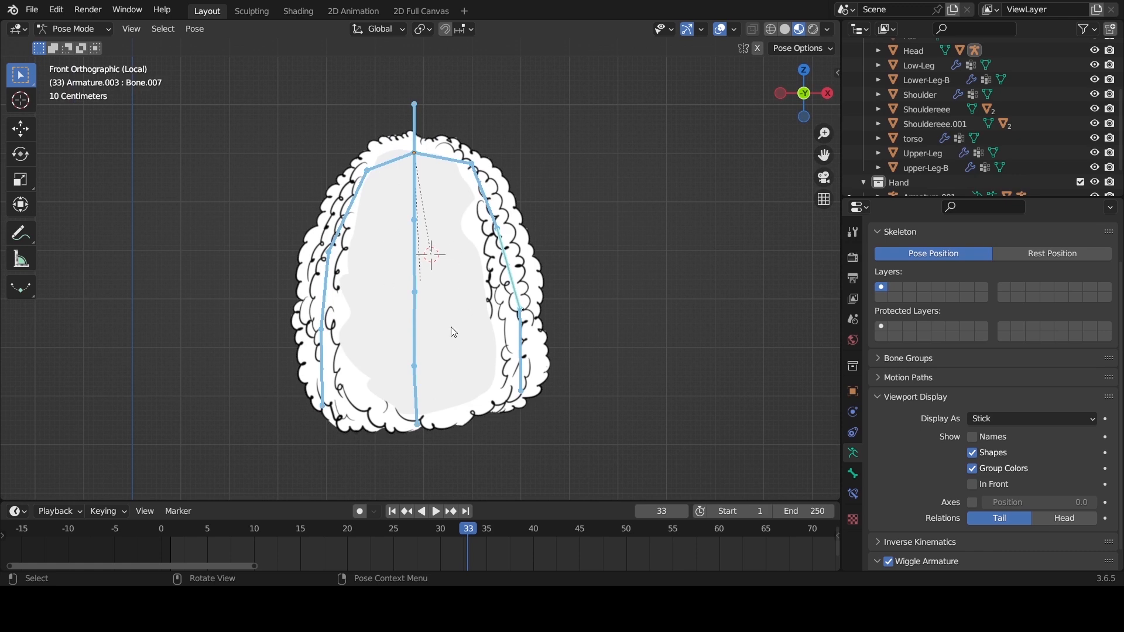
{"action": "left_click", "coordinate": [855, 474]}
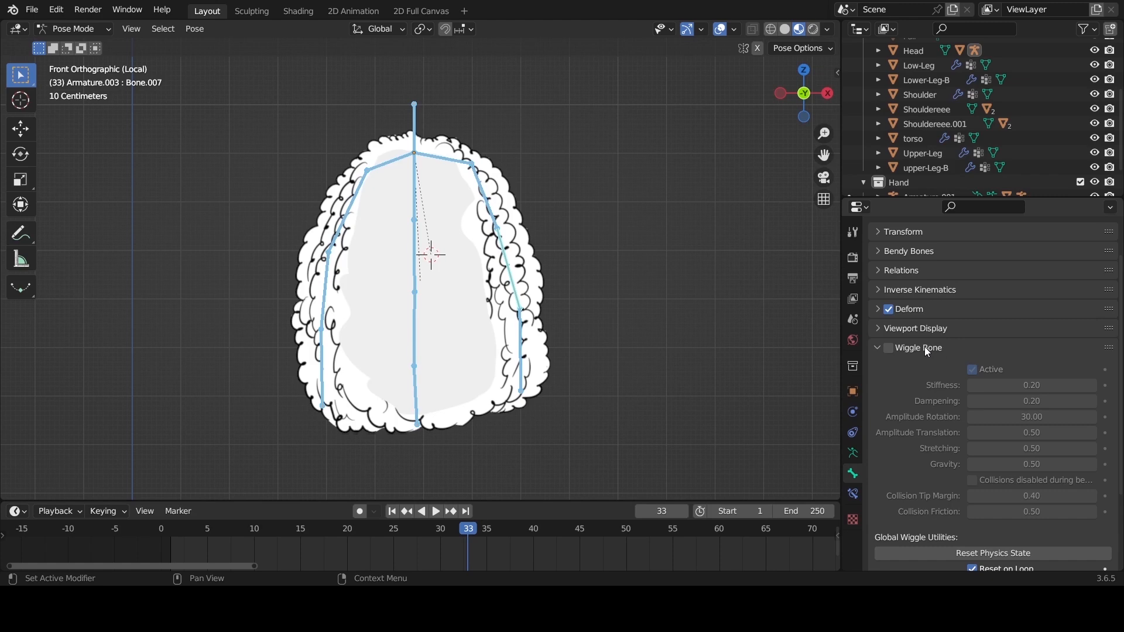
{"action": "left_click", "coordinate": [891, 349]}
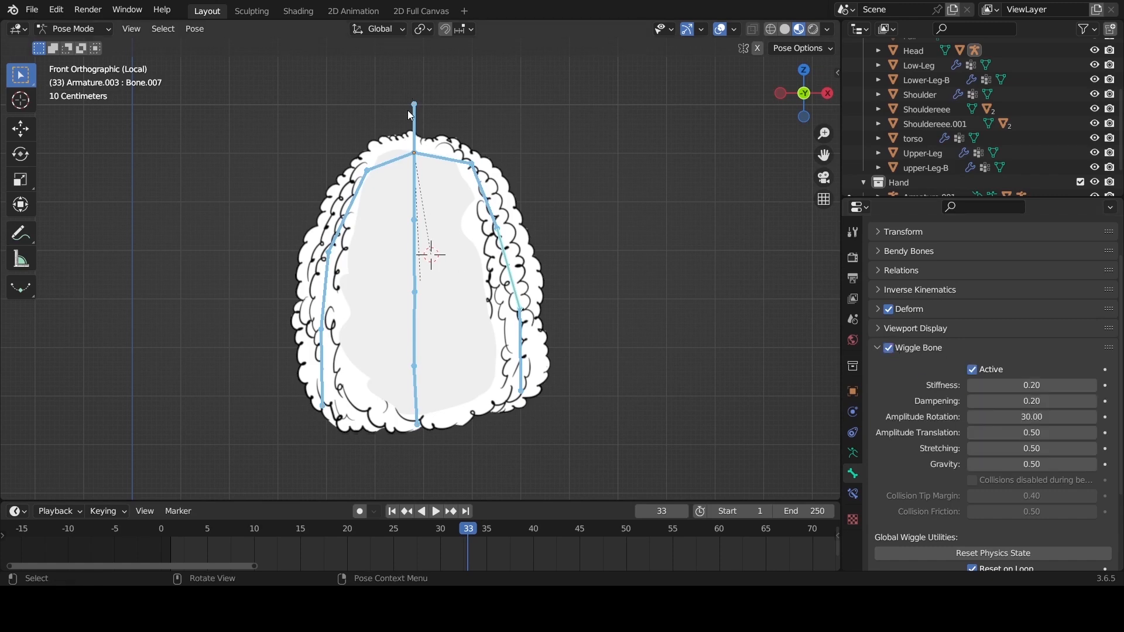
Check the Wiggle Bone settings on individual bones in the hair armature's central and side chains.
{"action": "left_click", "coordinate": [415, 365]}
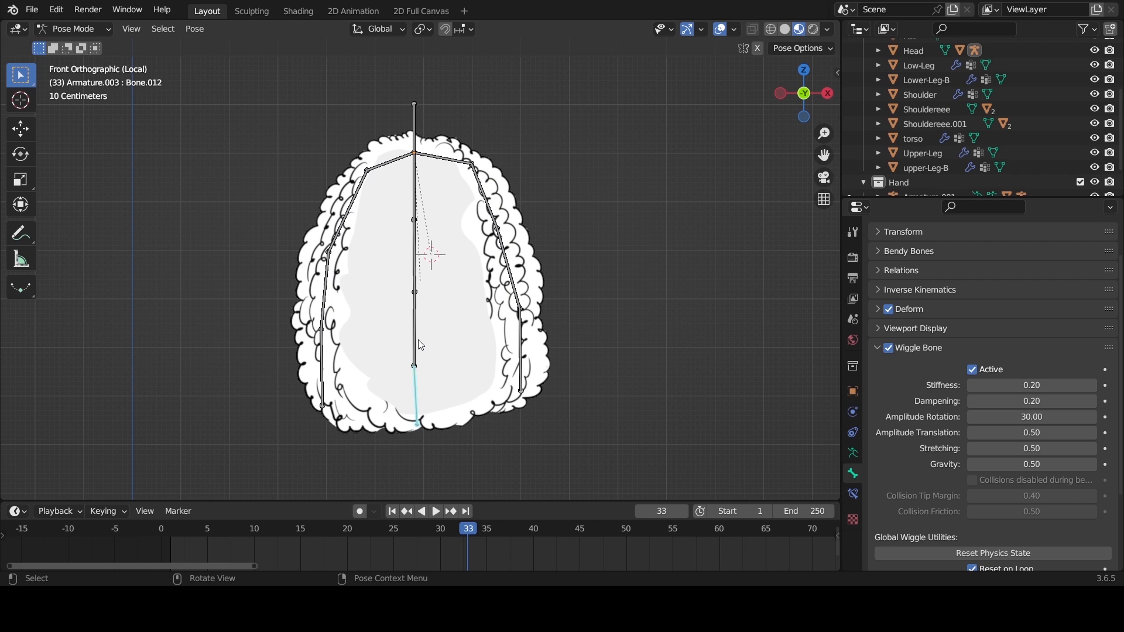
{"action": "left_click", "coordinate": [515, 296]}
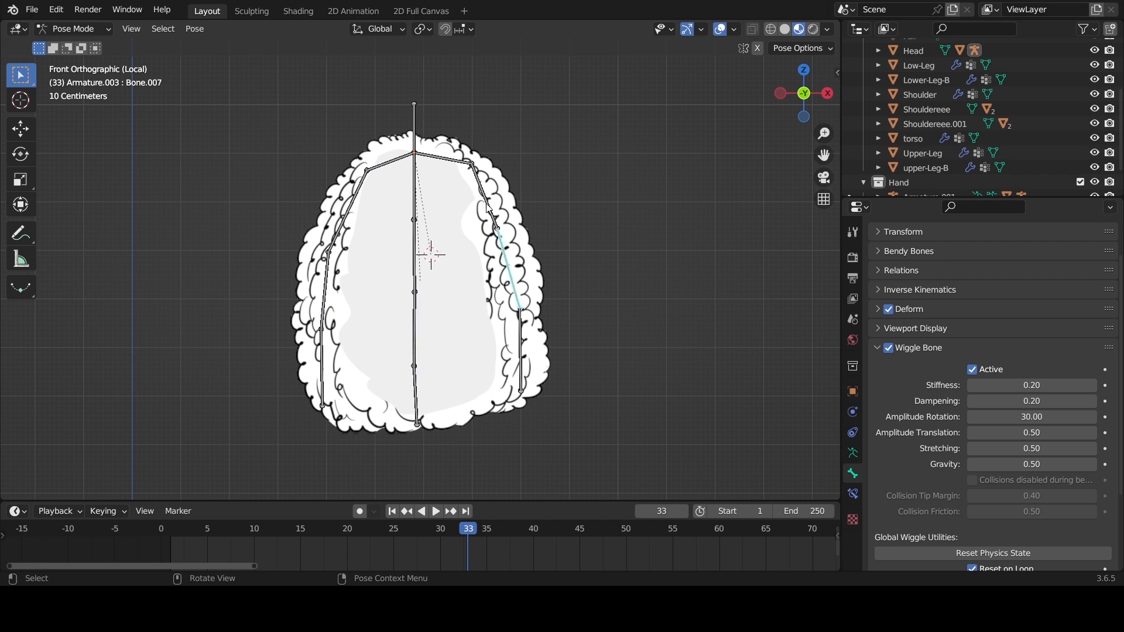
{"action": "left_click", "coordinate": [414, 261]}
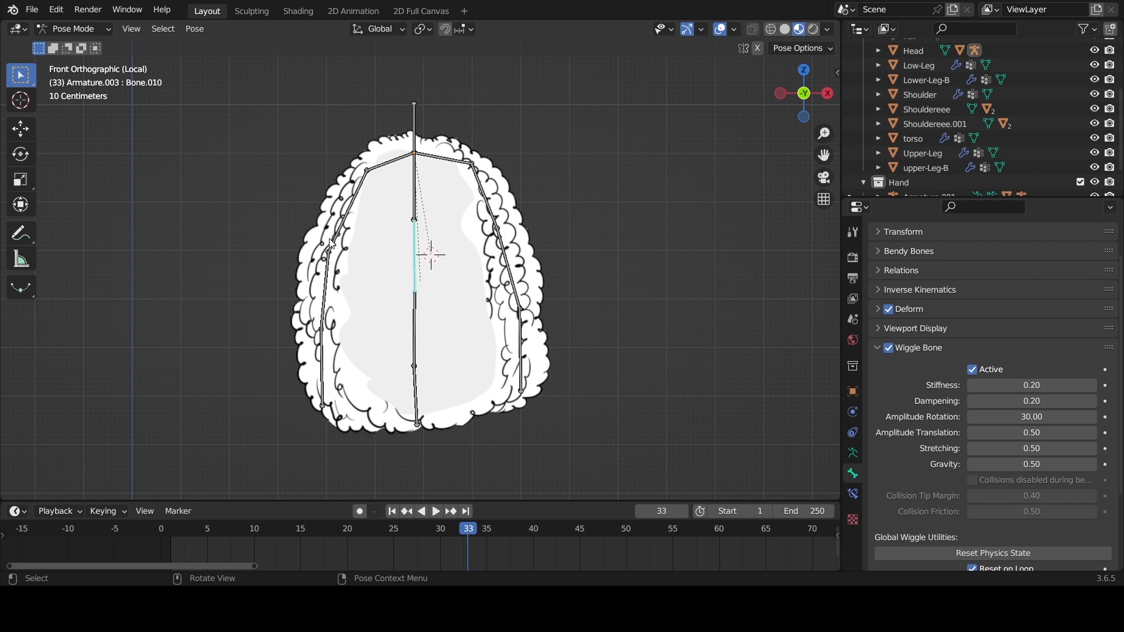
{"action": "left_click", "coordinate": [330, 274]}
{"action": "left_click", "coordinate": [418, 286]}
{"action": "left_click", "coordinate": [415, 358], "text": "shift"}
{"action": "left_click_drag", "start_coordinate": [565, 263], "coordinate": [485, 441]}
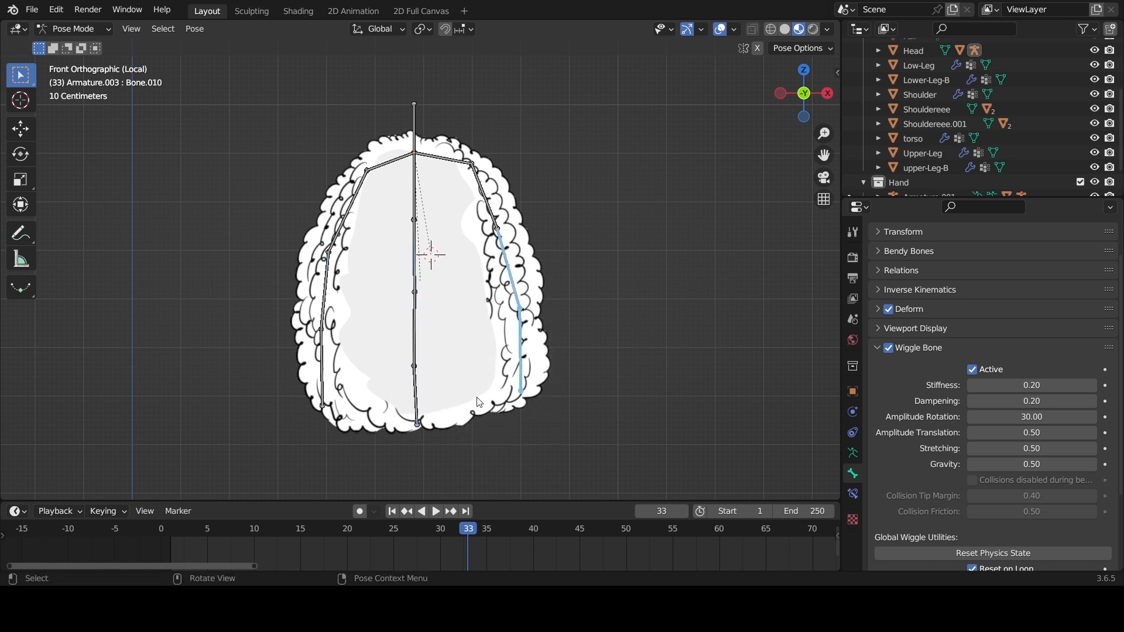
Turn off Wiggle Bone's Active option for the root bone, the central chain's first bone and both side chains' first two bones.
{"action": "left_click", "coordinate": [415, 136]}
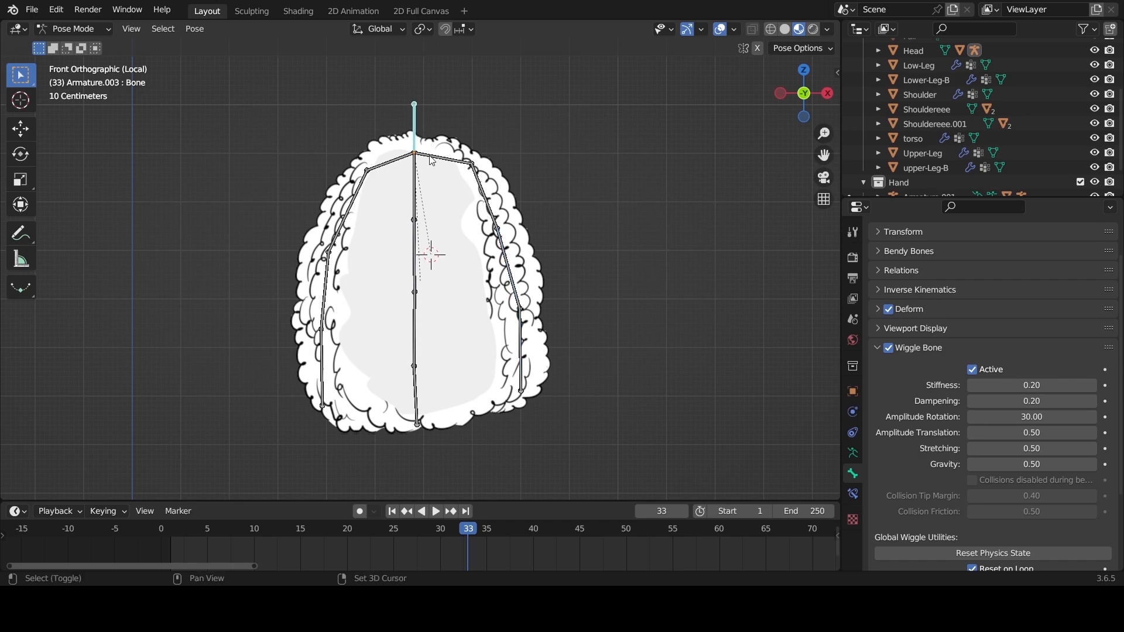
{"action": "left_click", "coordinate": [433, 157], "text": "shift"}
{"action": "left_click", "coordinate": [404, 158], "text": "shift"}
{"action": "left_click", "coordinate": [415, 175], "text": "shift"}
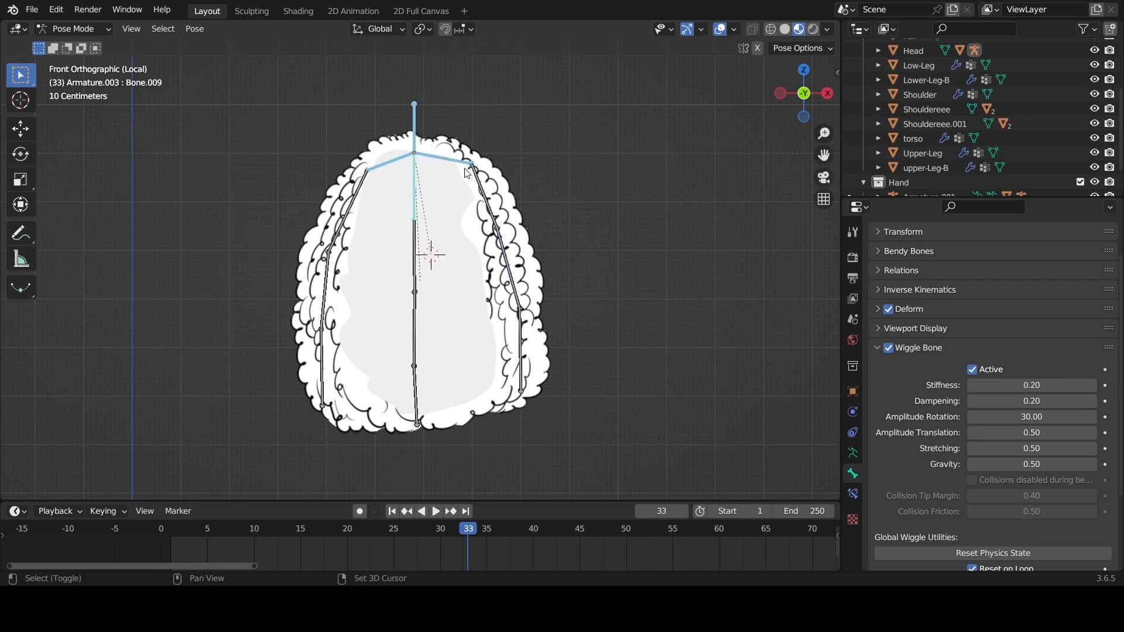
{"action": "left_click", "coordinate": [478, 179], "text": "shift"}
{"action": "left_click", "coordinate": [356, 203], "text": "shift"}
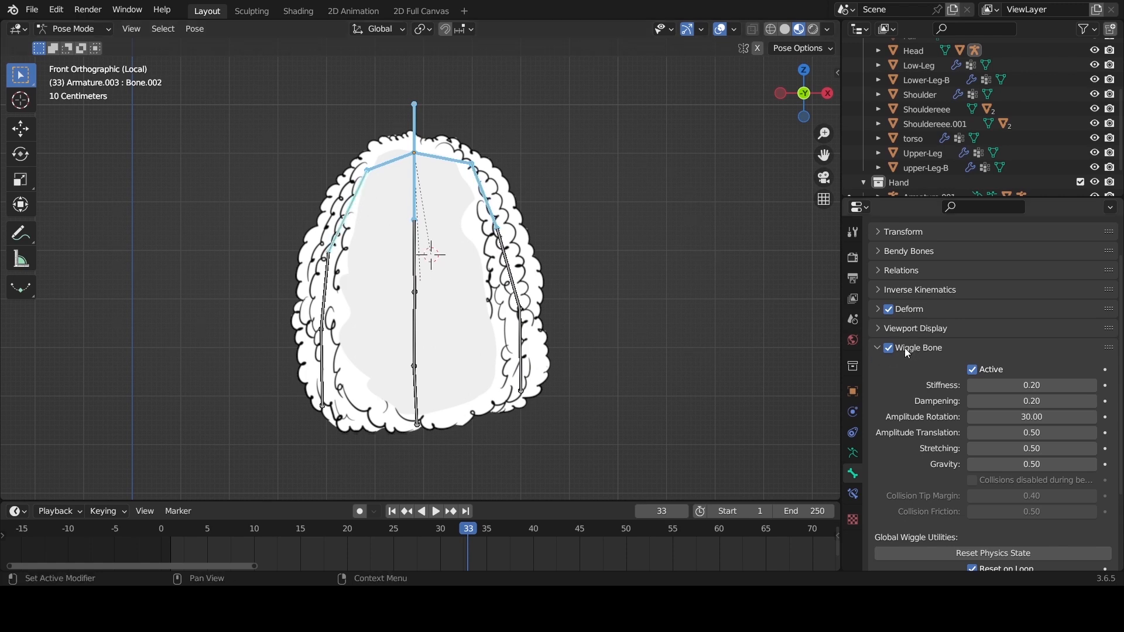
{"action": "left_click", "coordinate": [972, 371]}
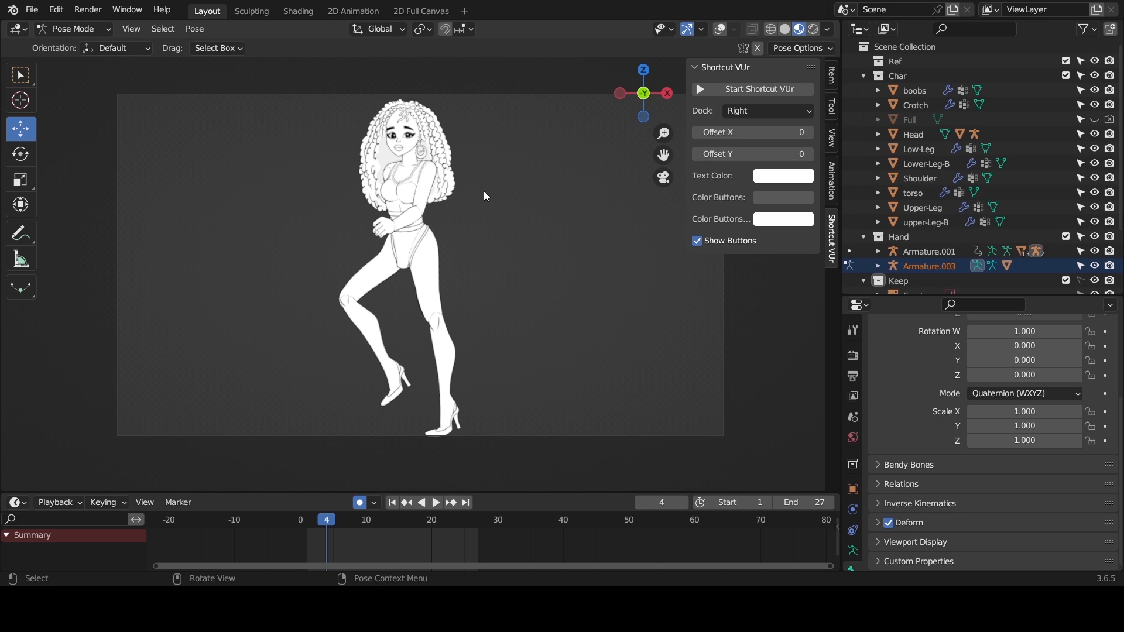
Install the Wiggle 2 add-on from its file through the add-on preferences.
{"action": "left_click", "coordinate": [56, 12]}
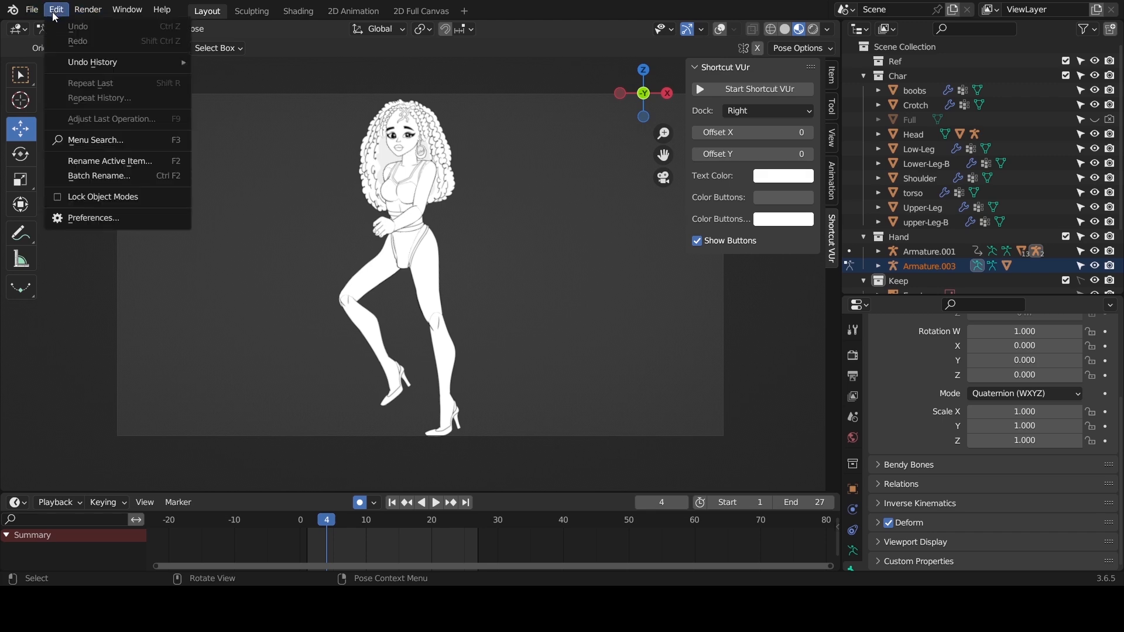
{"action": "left_click", "coordinate": [99, 219]}
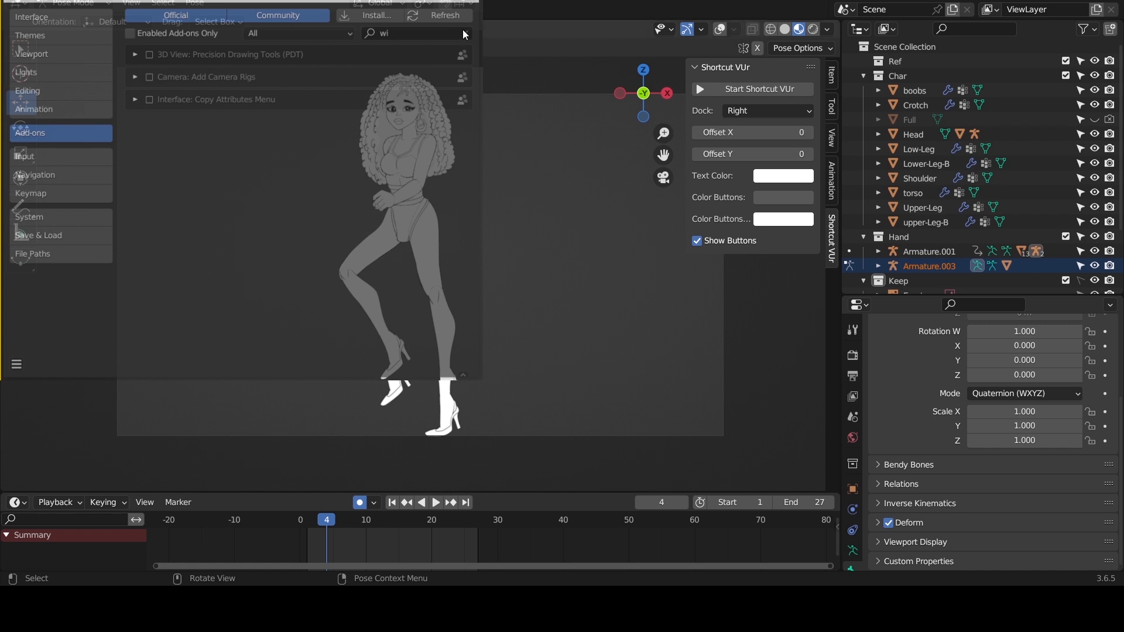
{"action": "left_click", "coordinate": [377, 15]}
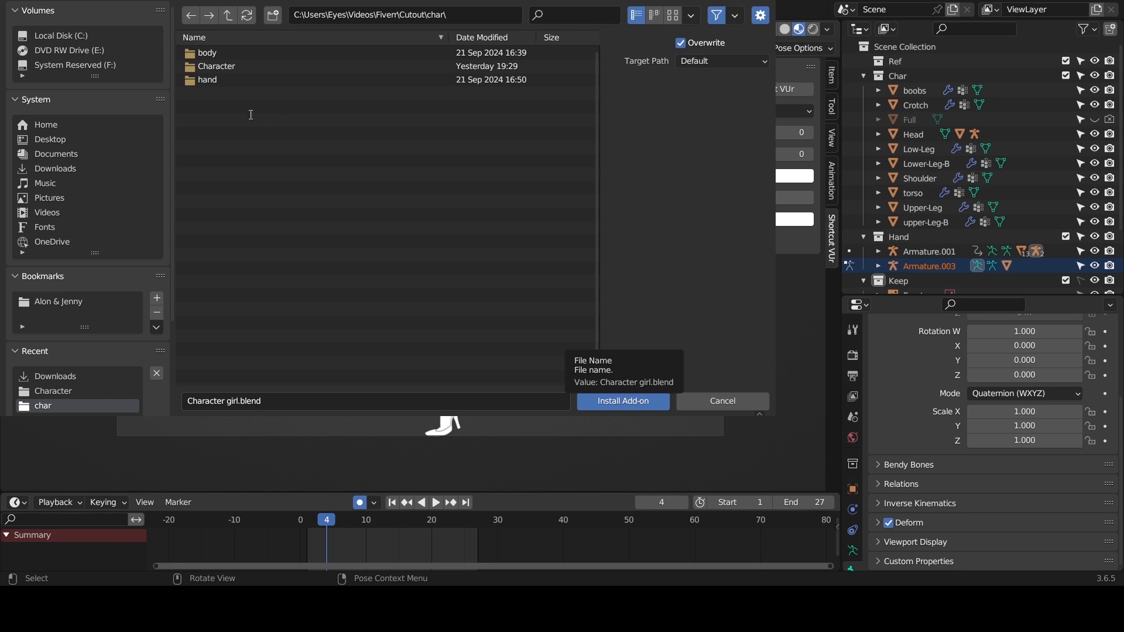
{"action": "left_click", "coordinate": [627, 405]}
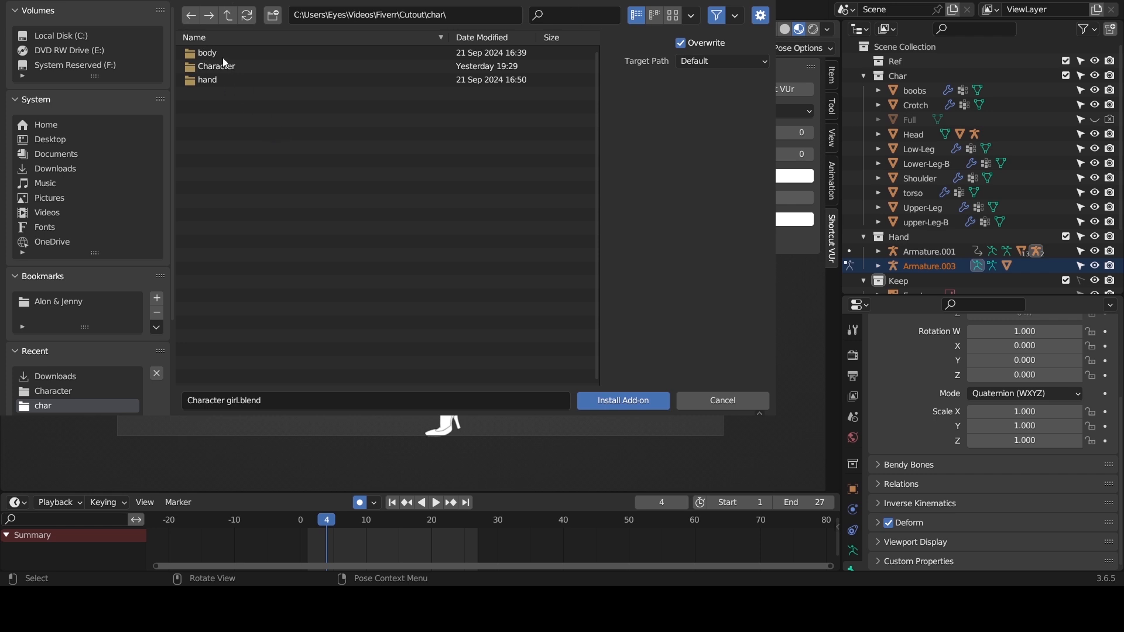
{"action": "left_click", "coordinate": [603, 404]}
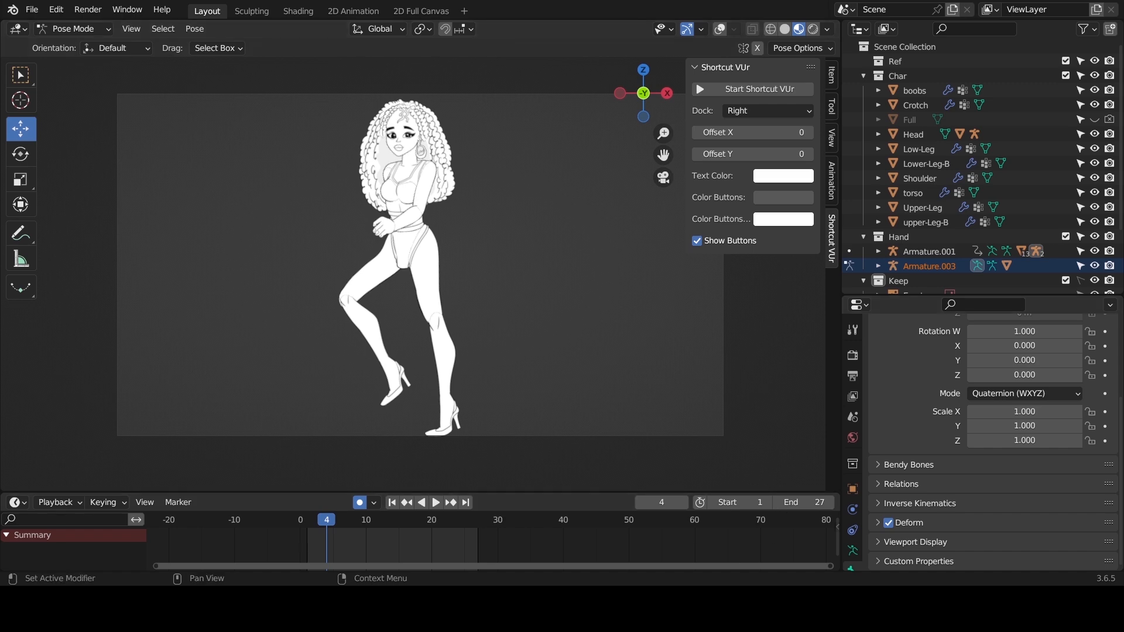
Show the viewport overlays around the character's hair and open the Wiggle 2 settings.
{"action": "scroll", "coordinate": [482, 177], "scroll_direction": "up", "scroll_amount": 2}
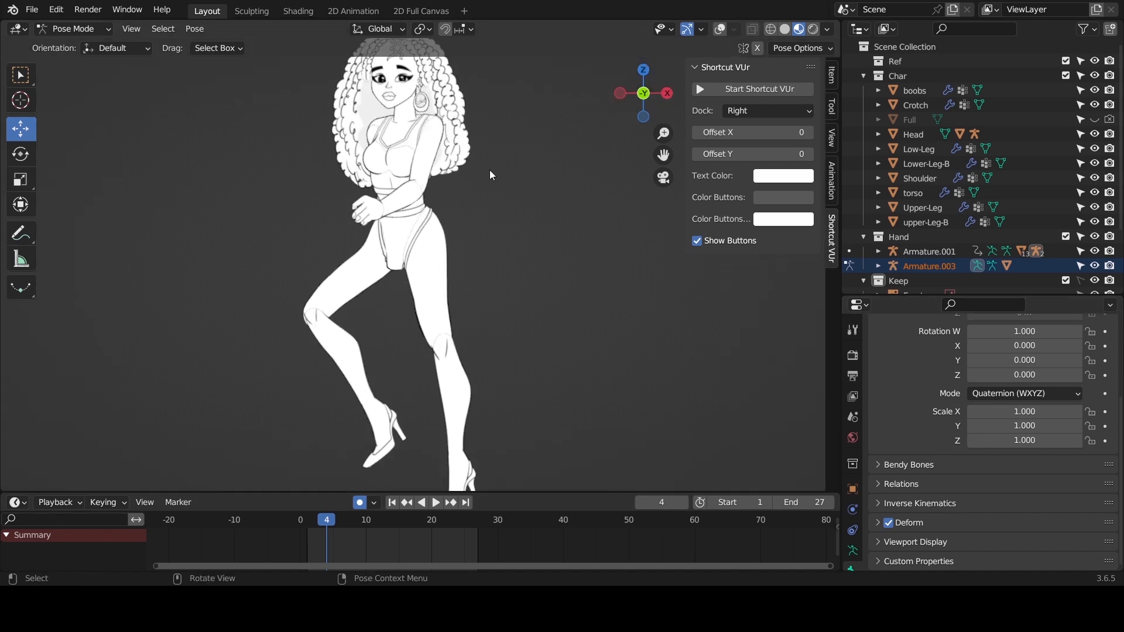
{"action": "left_click", "coordinate": [721, 30]}
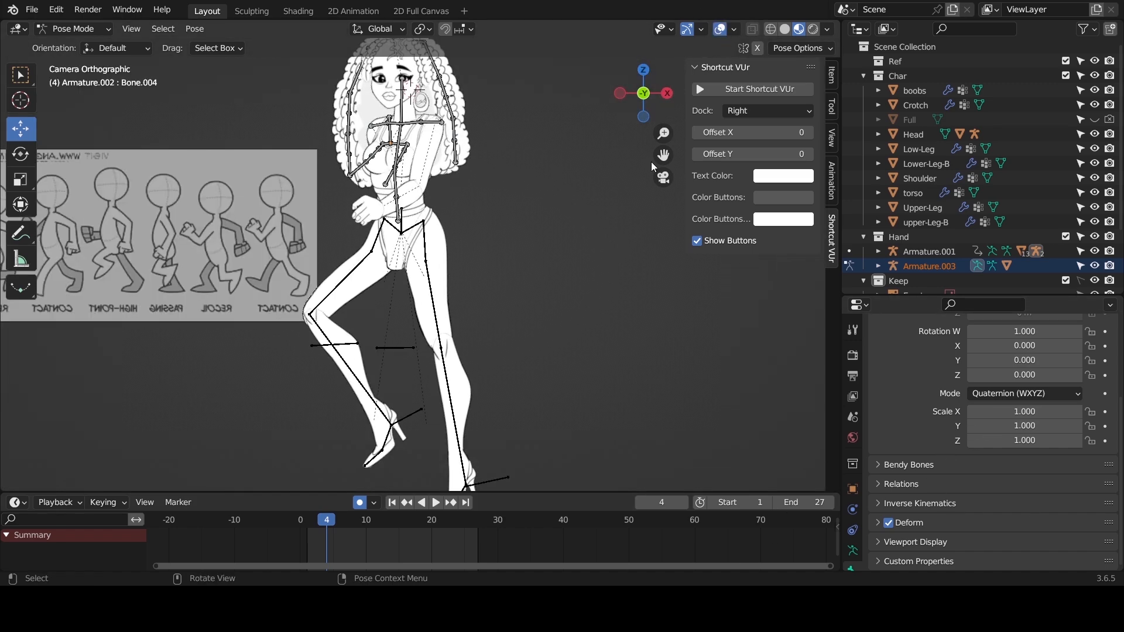
{"action": "left_click_drag", "start_coordinate": [664, 154], "coordinate": [668, 323]}
{"action": "scroll", "coordinate": [560, 140], "scroll_direction": "up", "scroll_amount": 7}
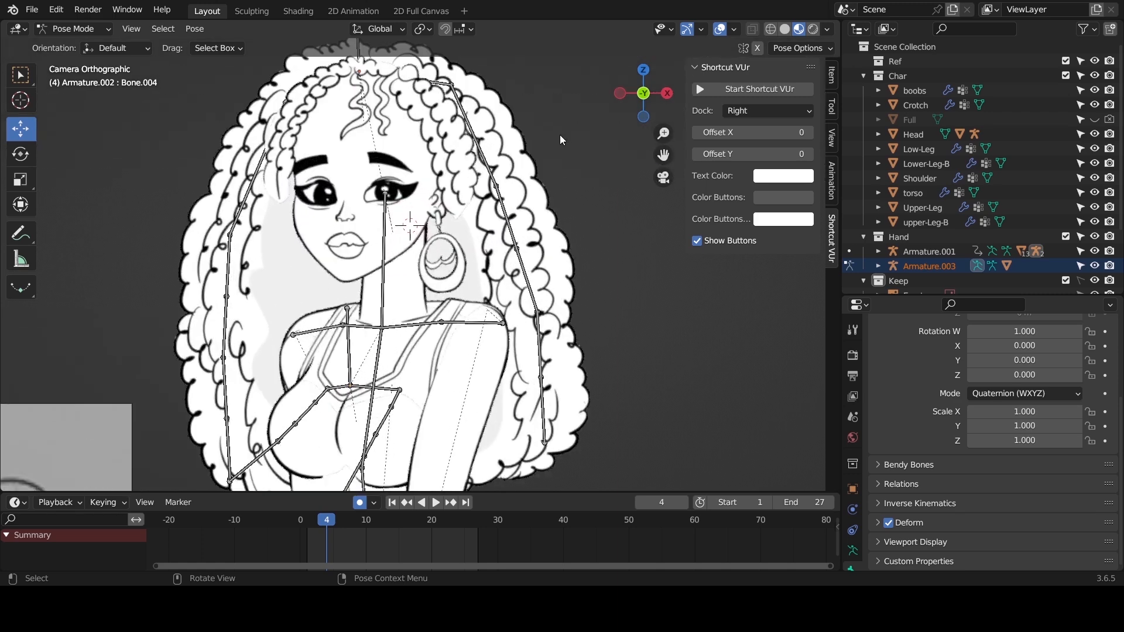
{"action": "scroll", "coordinate": [560, 140], "scroll_direction": "down", "scroll_amount": 2}
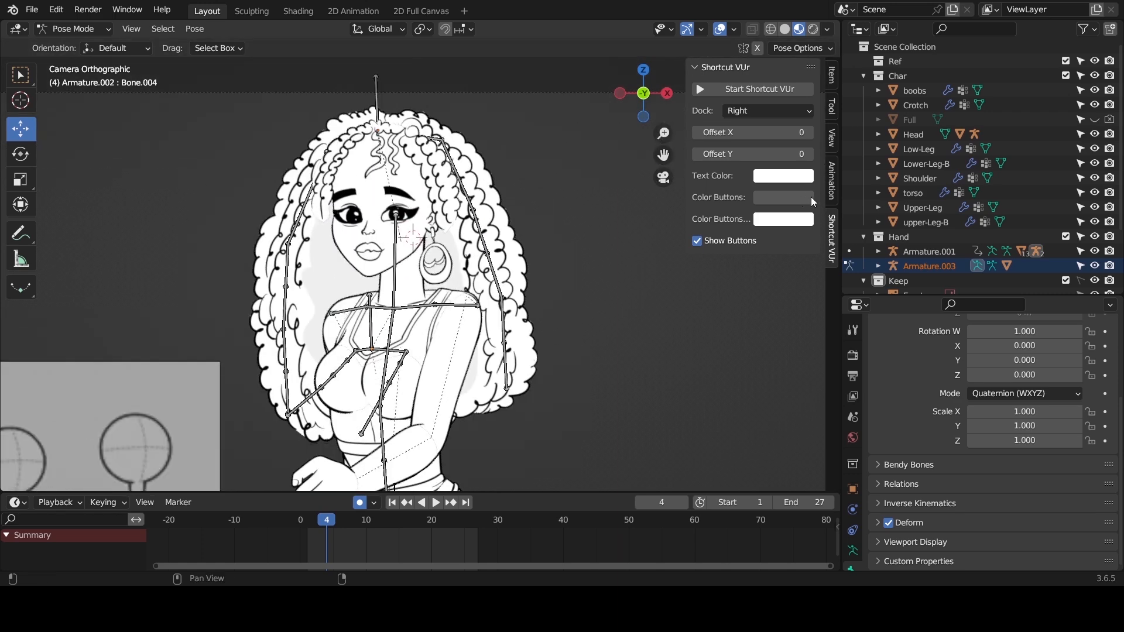
{"action": "key", "text": "n"}
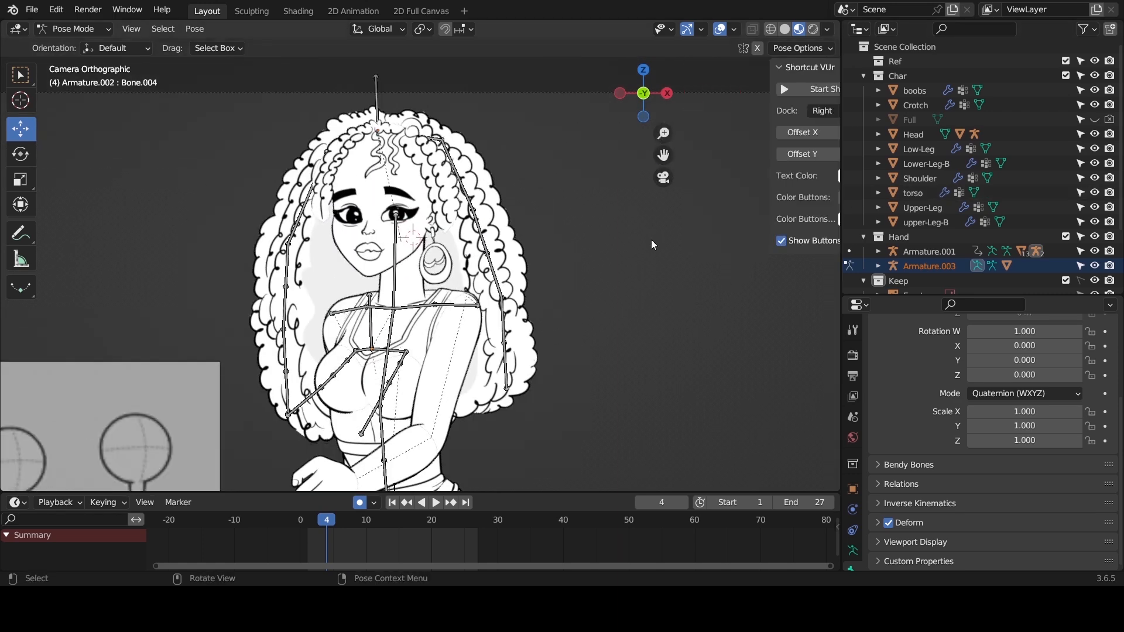
{"action": "key", "text": "n"}
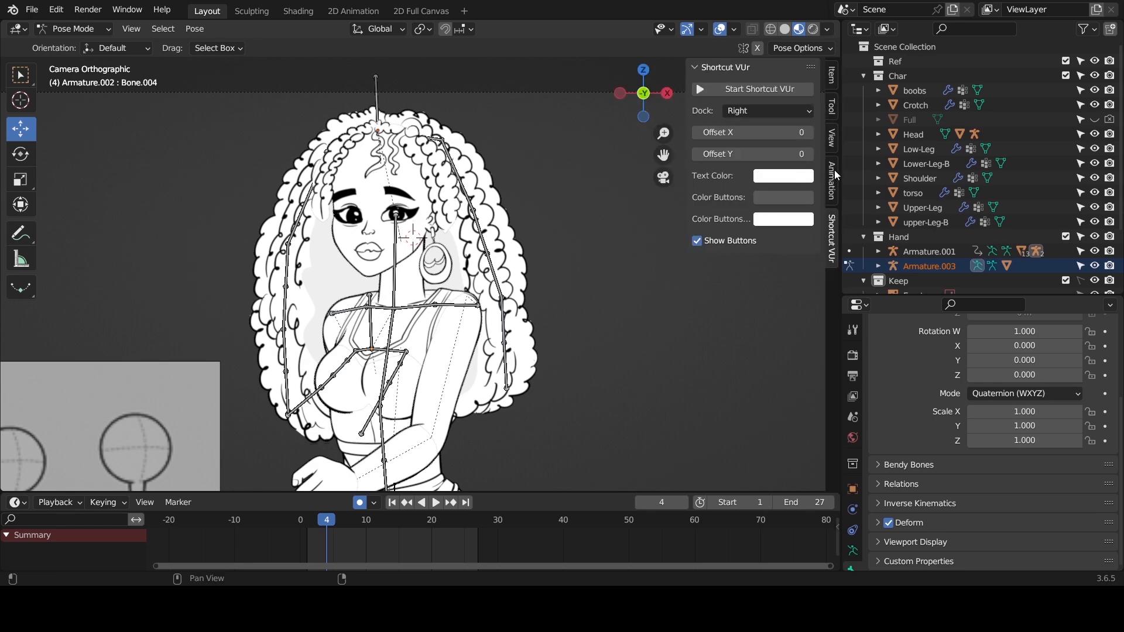
{"action": "left_click", "coordinate": [832, 181]}
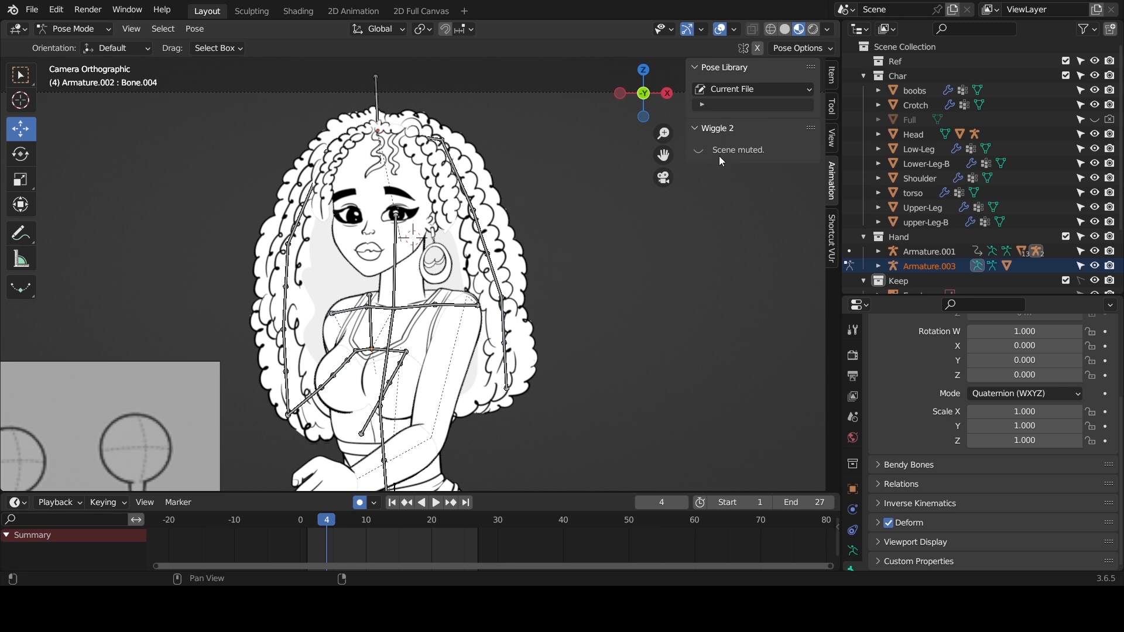
{"action": "left_click", "coordinate": [505, 317]}
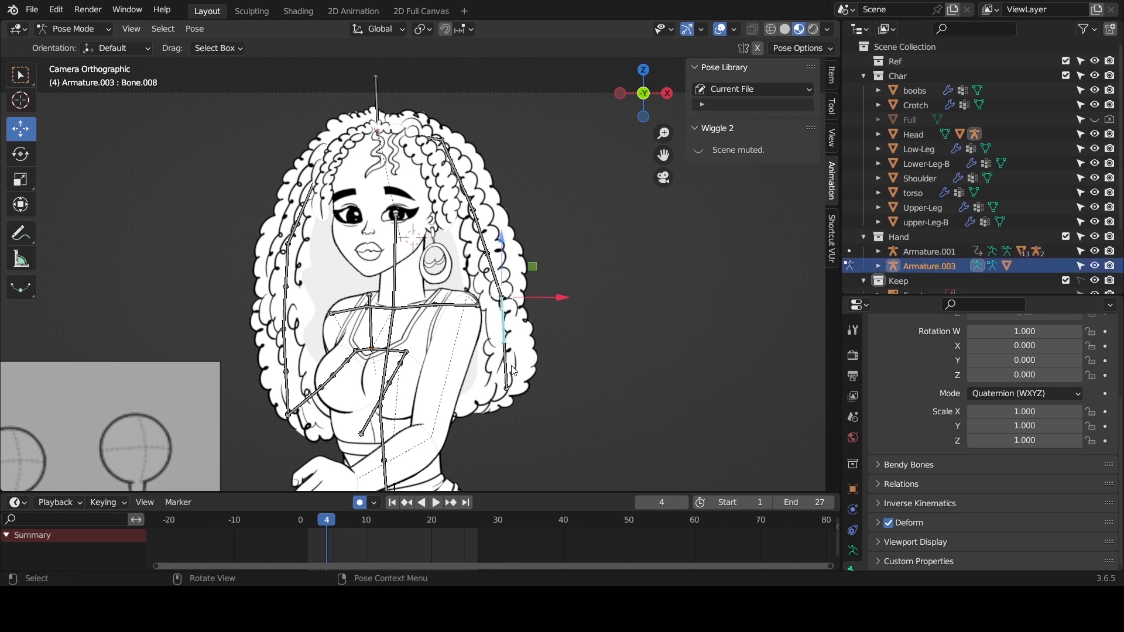
{"action": "left_click", "coordinate": [493, 323], "text": "shift"}
{"action": "key", "text": "ctrl+Tab"}
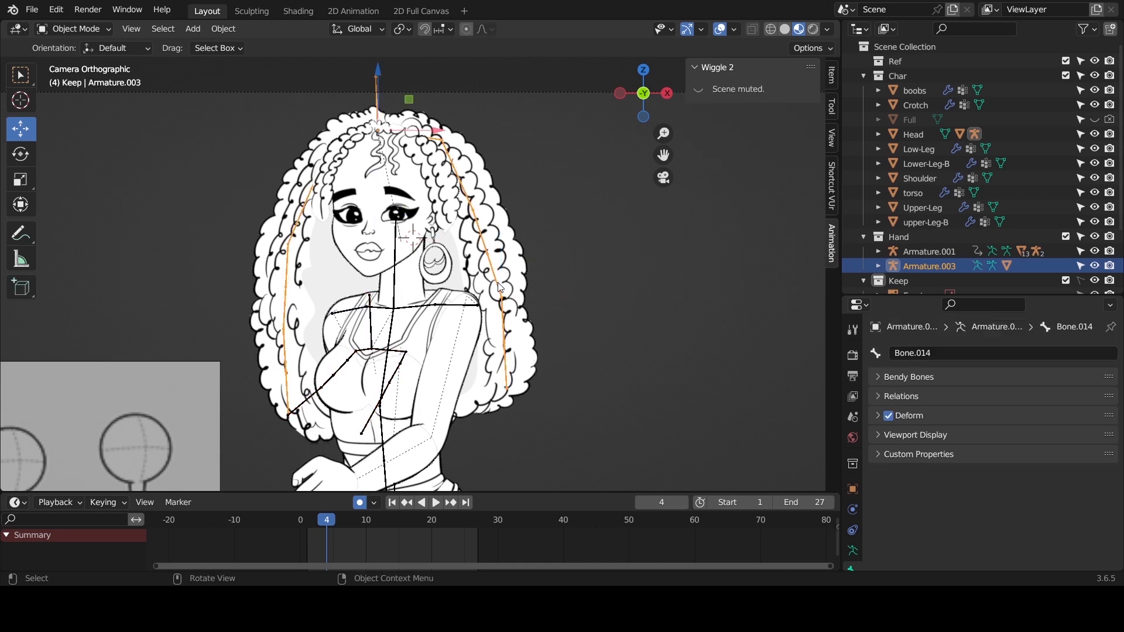
{"action": "key", "text": "ctrl+Tab"}
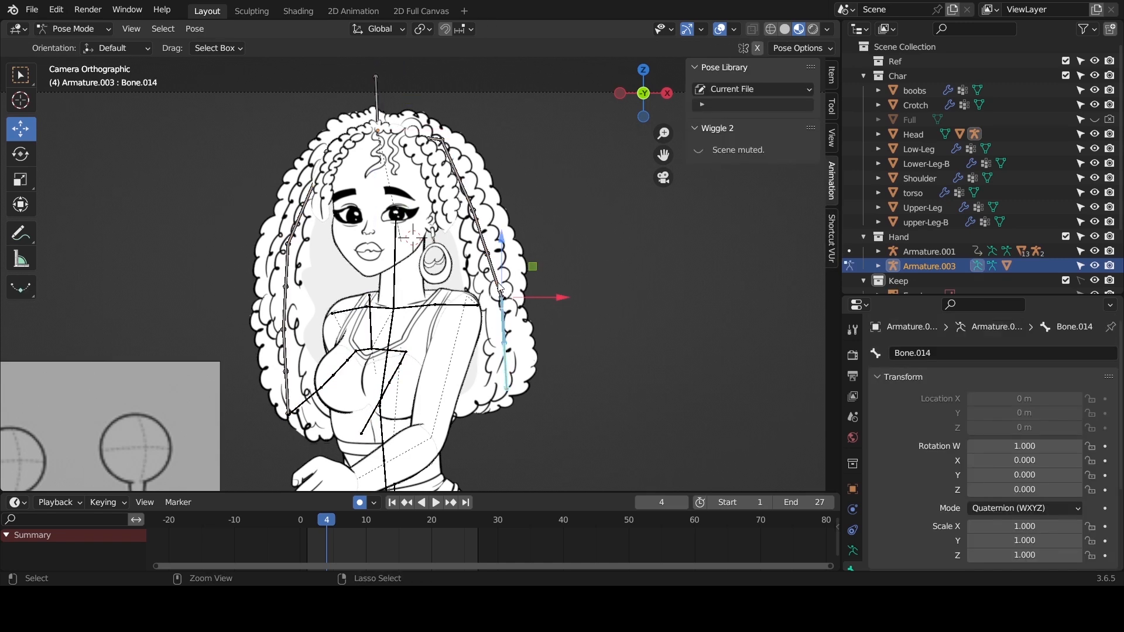
{"action": "left_click", "coordinate": [504, 332]}
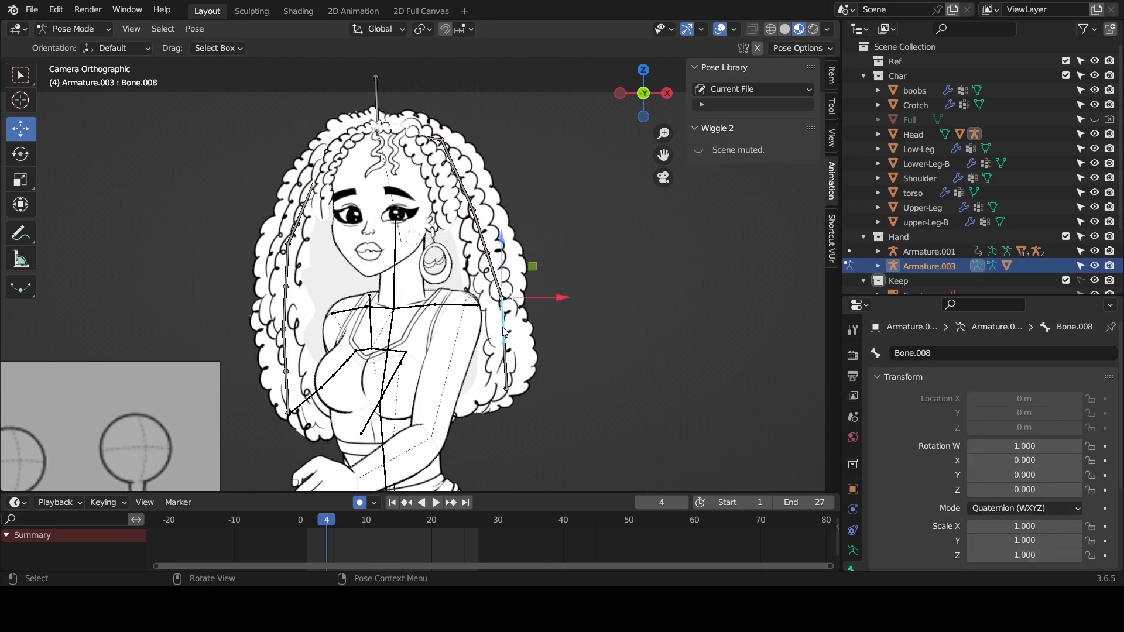
{"action": "left_click", "coordinate": [509, 358]}
{"action": "left_click", "coordinate": [494, 275], "text": "shift"}
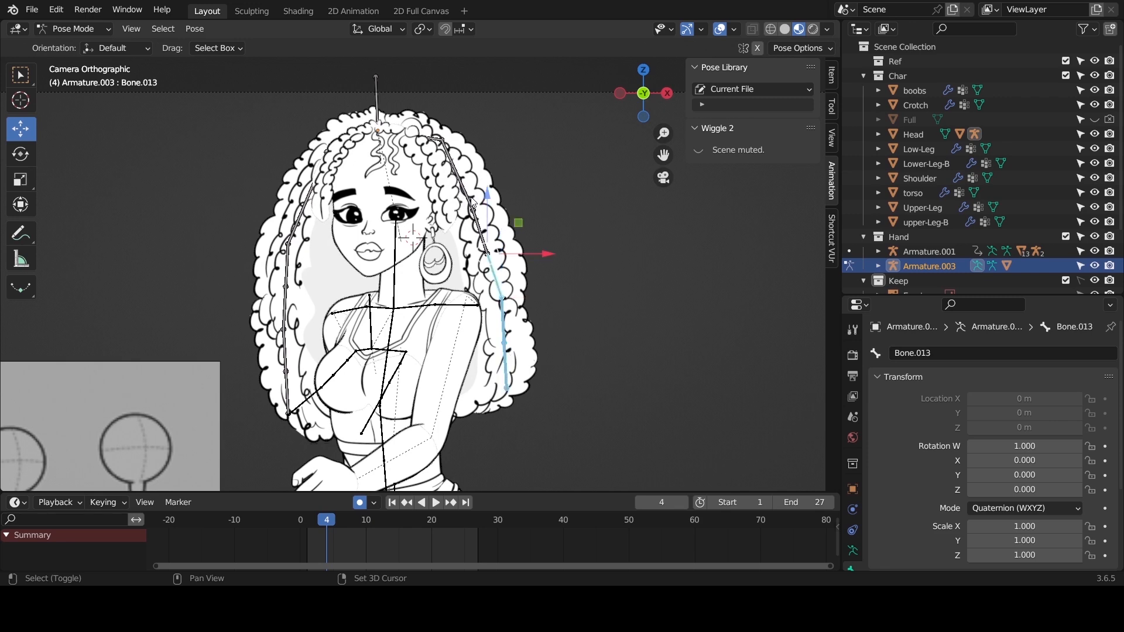
{"action": "left_click", "coordinate": [479, 223], "text": "shift"}
{"action": "left_click", "coordinate": [467, 198], "text": "shift"}
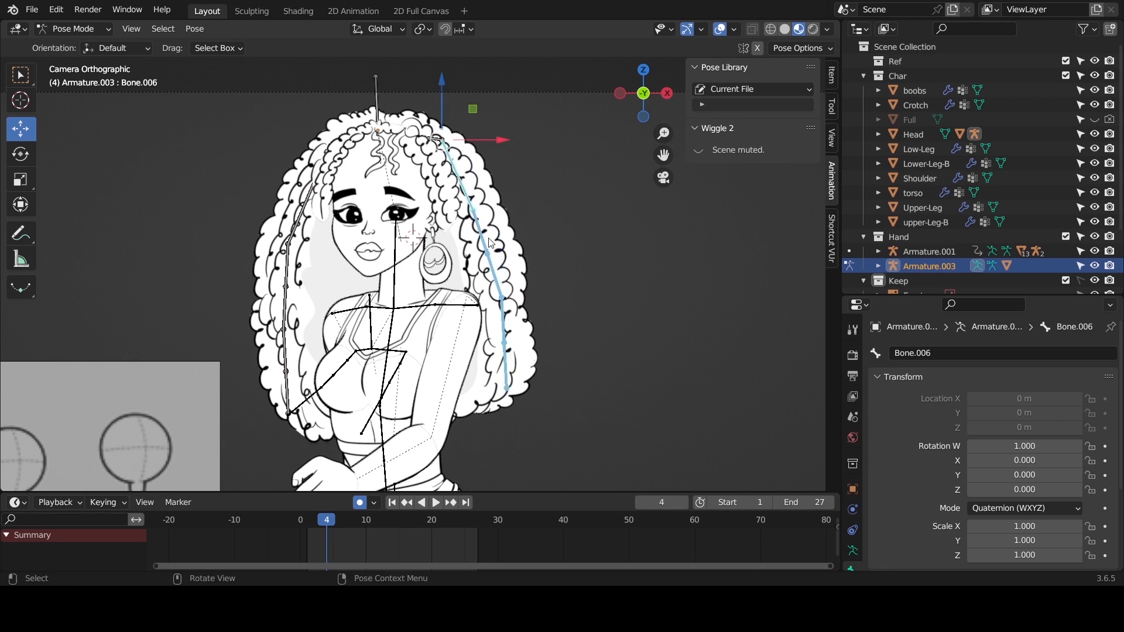
Isolate the hair and its armature in Local View and select the lower four bones of the right-hand hair chain.
{"action": "left_click", "coordinate": [520, 235]}
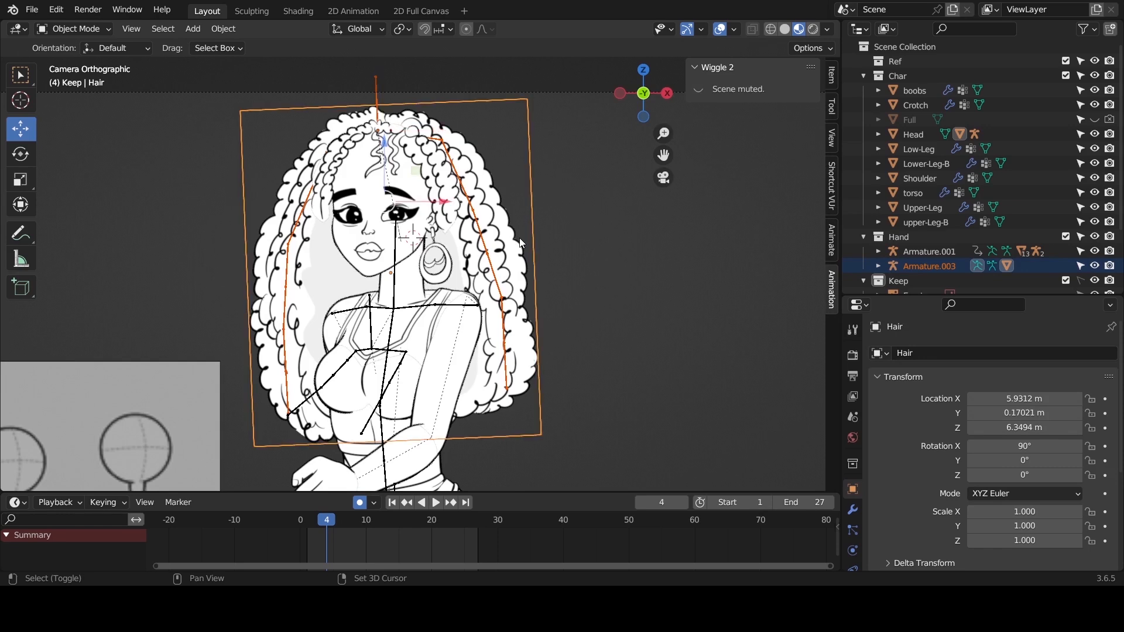
{"action": "key", "text": "KP_Divide"}
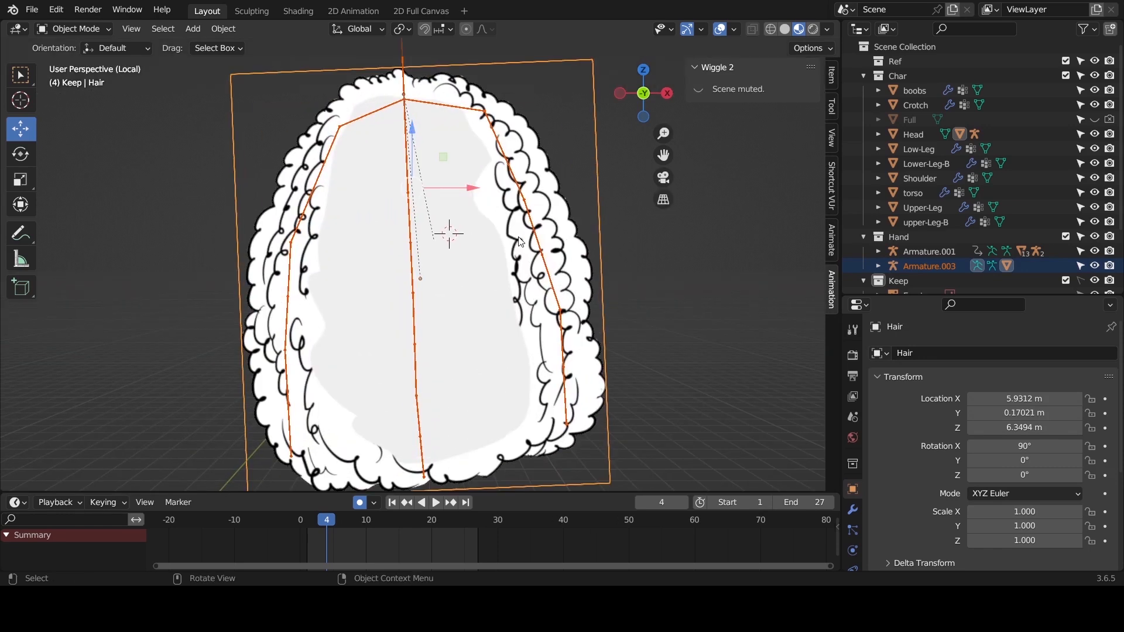
{"action": "left_click", "coordinate": [542, 270]}
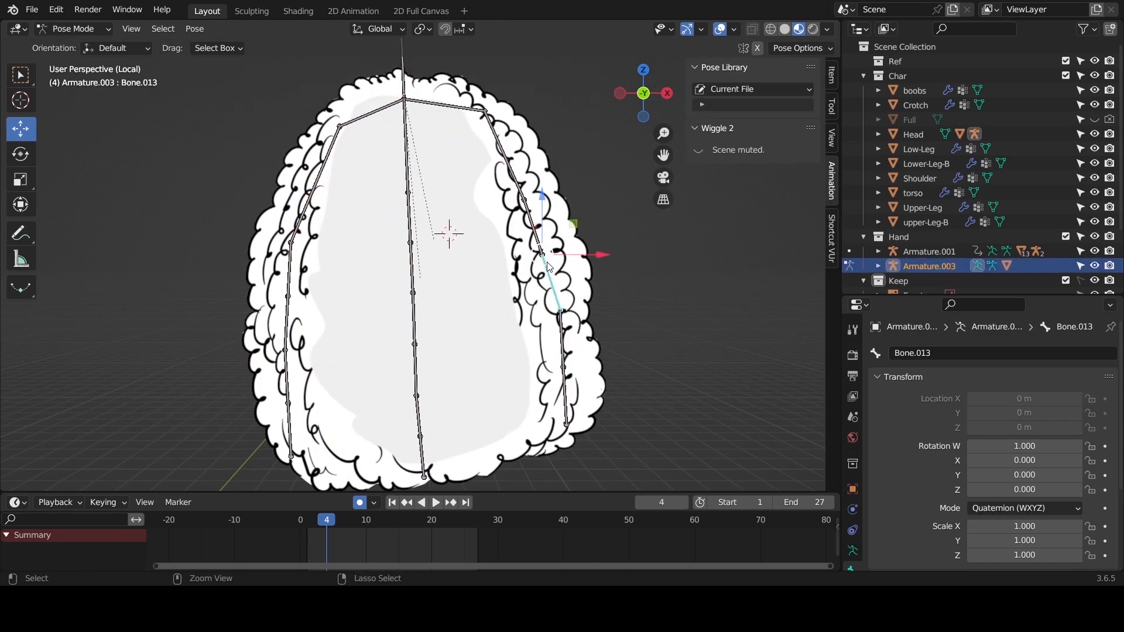
{"action": "left_click", "coordinate": [564, 384], "text": "shift"}
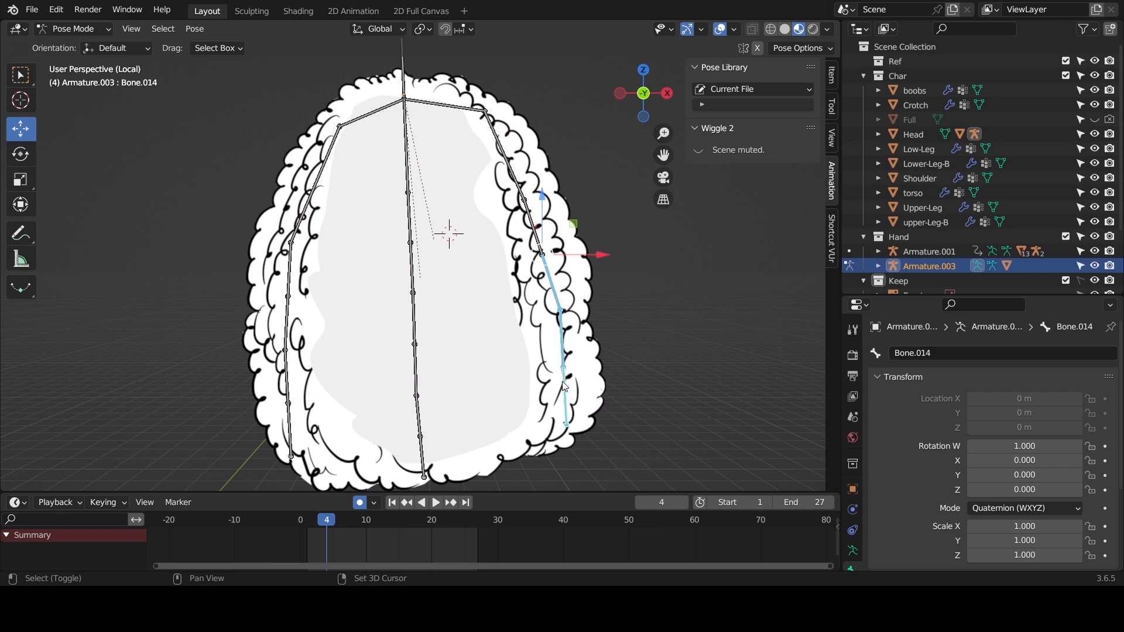
{"action": "left_click", "coordinate": [527, 216], "text": "shift"}
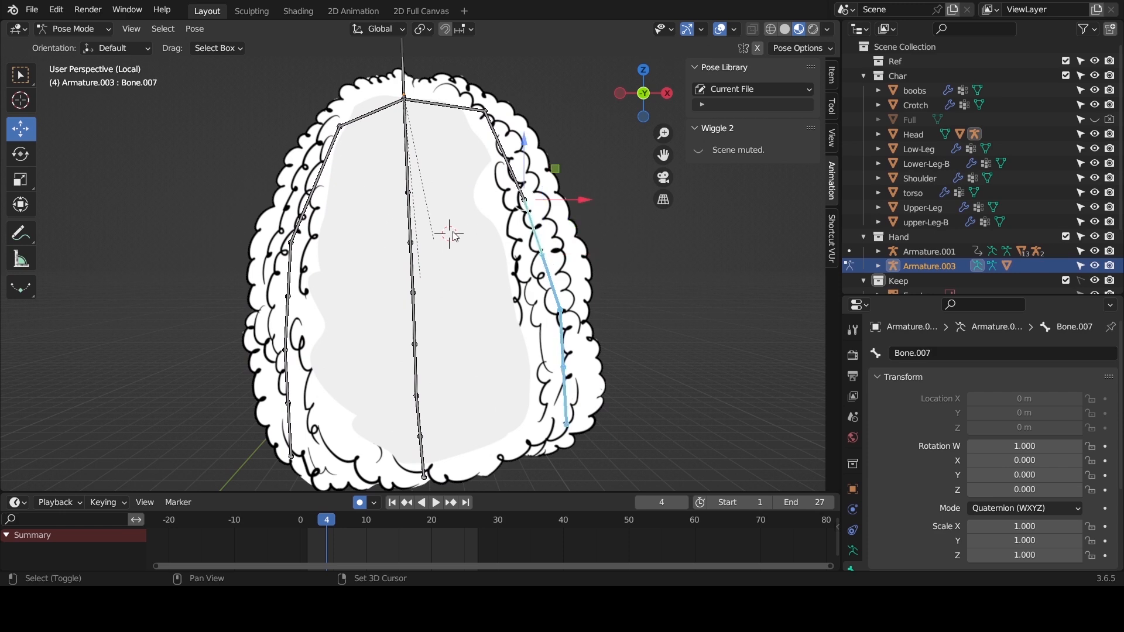
Add all bones below the first one in the central hair chain to the selection.
{"action": "left_click", "coordinate": [409, 273], "text": "shift"}
{"action": "left_click", "coordinate": [413, 245], "text": "shift"}
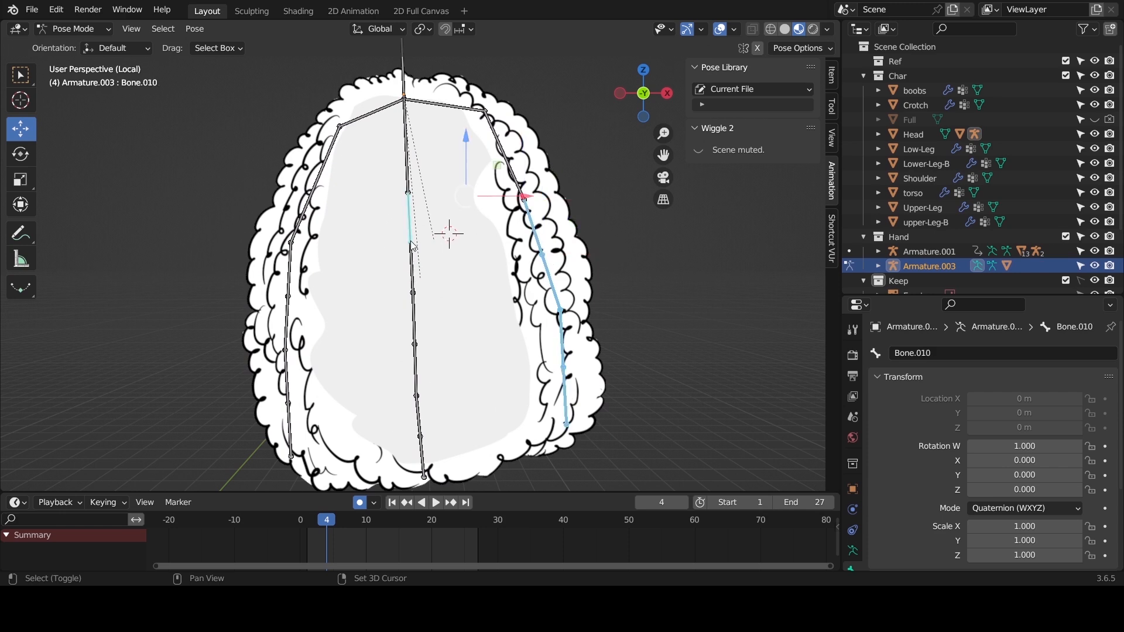
{"action": "left_click", "coordinate": [413, 267], "text": "shift"}
{"action": "left_click", "coordinate": [416, 319], "text": "shift"}
{"action": "left_click", "coordinate": [415, 369], "text": "shift"}
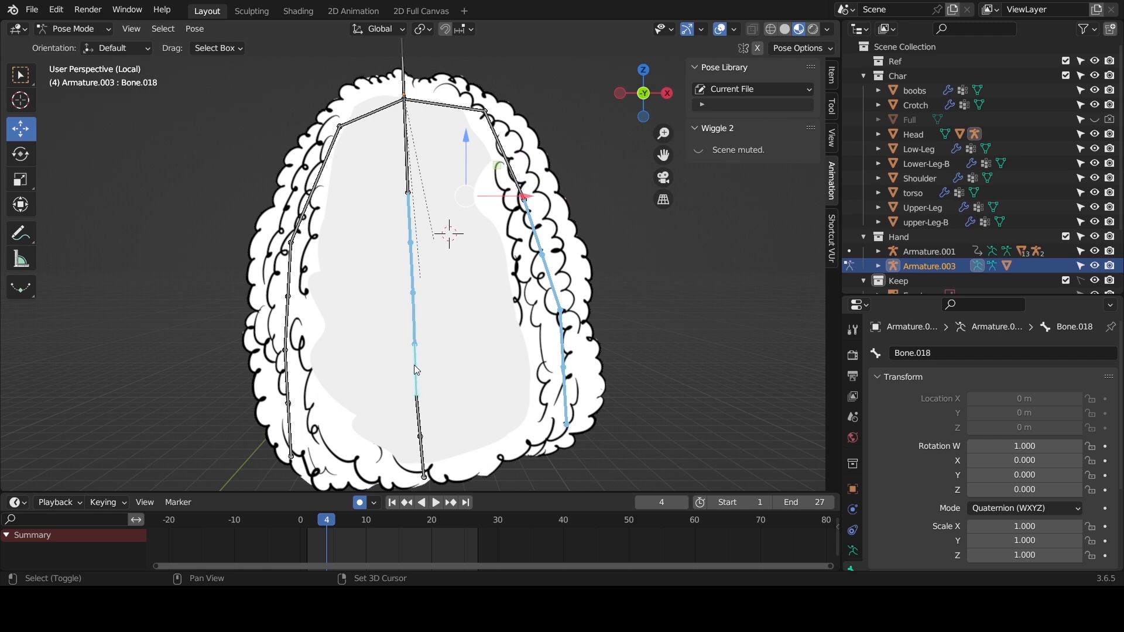
{"action": "left_click", "coordinate": [418, 426], "text": "shift"}
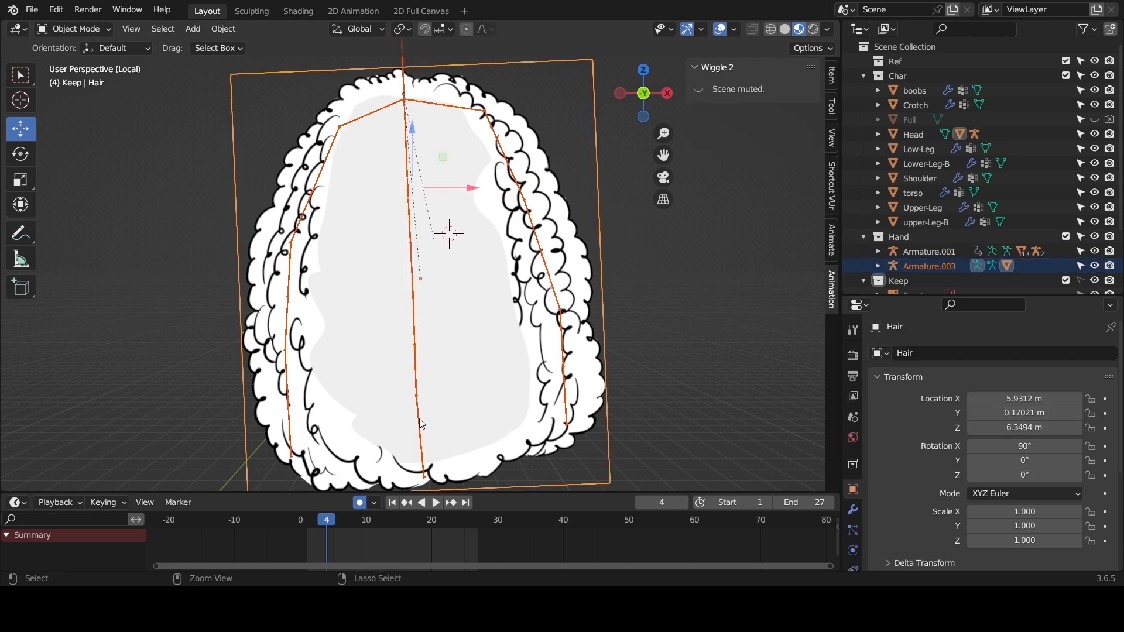
{"action": "key", "text": "ctrl+z"}
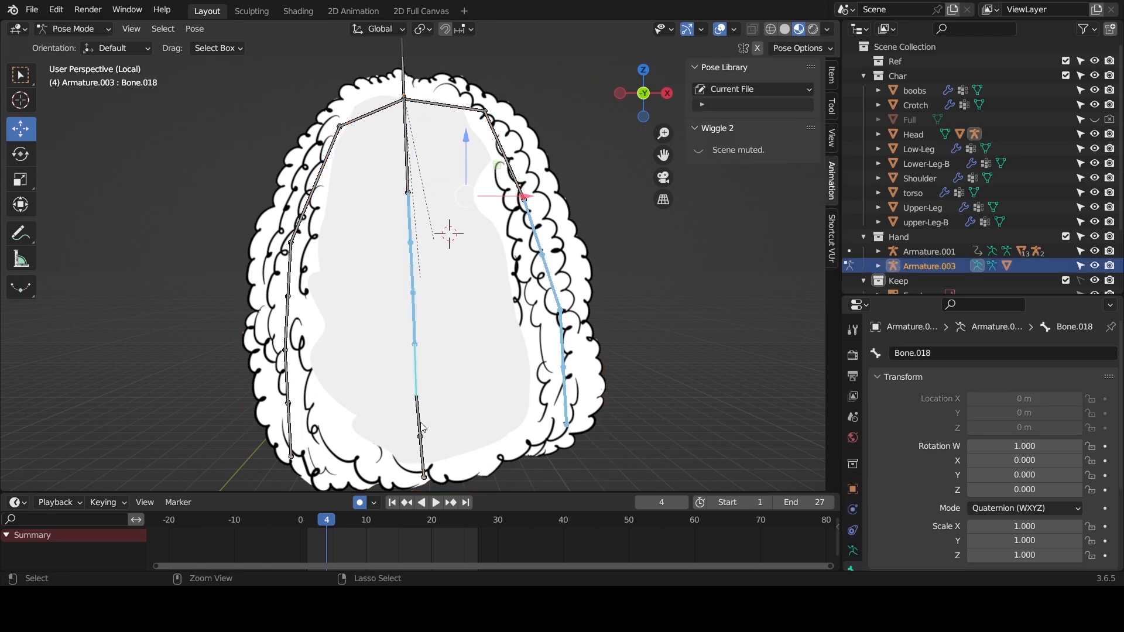
{"action": "left_click", "coordinate": [421, 433], "text": "shift"}
{"action": "left_click", "coordinate": [423, 446], "text": "shift"}
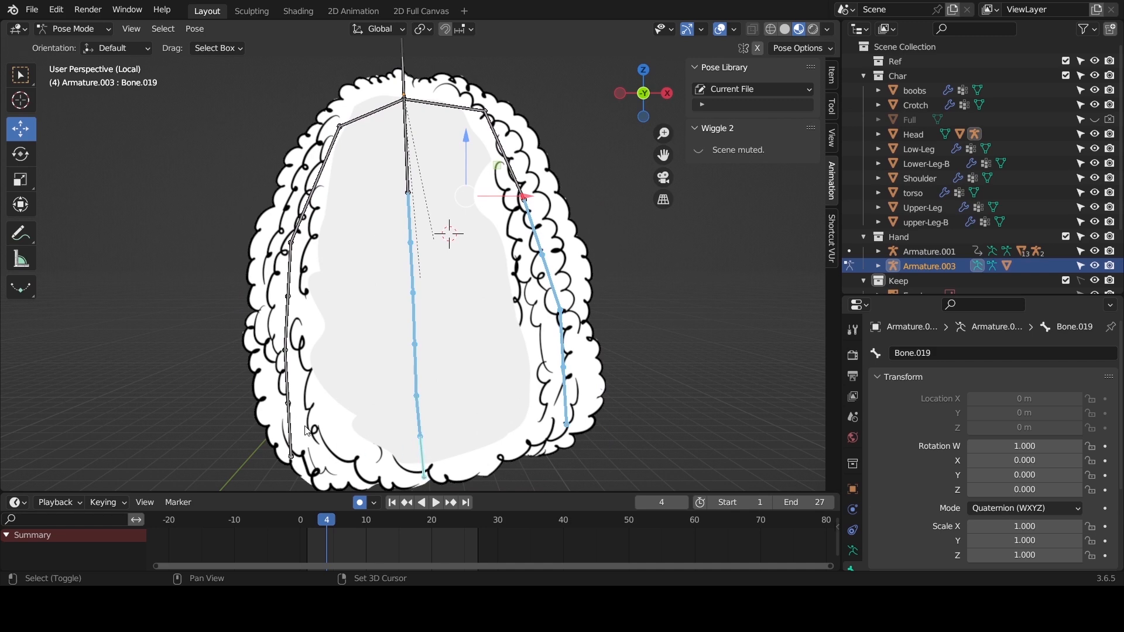
Add the lower four bones of the left-hand hair chain to the selection.
{"action": "left_click", "coordinate": [289, 418], "text": "shift"}
{"action": "left_click", "coordinate": [285, 352], "text": "shift"}
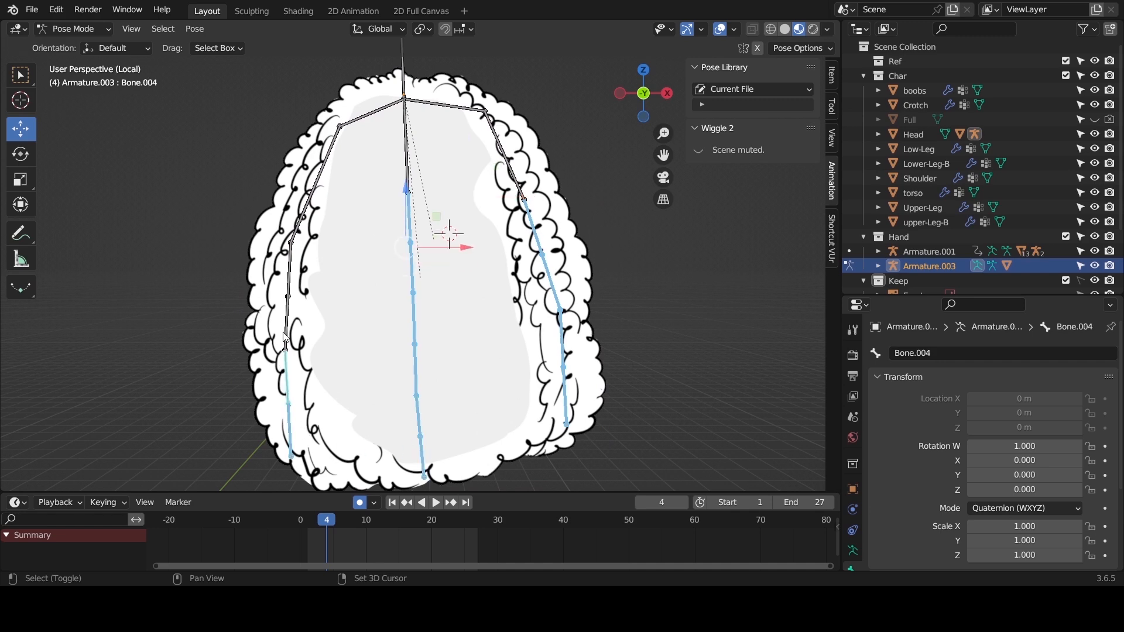
{"action": "left_click", "coordinate": [290, 315], "text": "shift"}
{"action": "left_click", "coordinate": [287, 259], "text": "shift"}
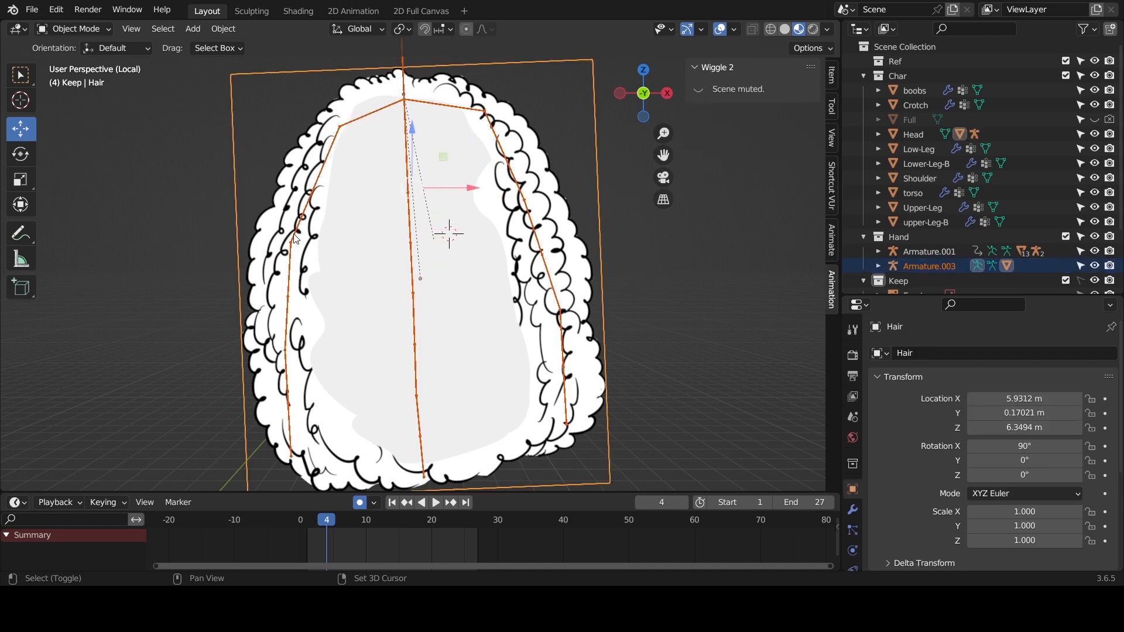
{"action": "key", "text": "ctrl+z"}
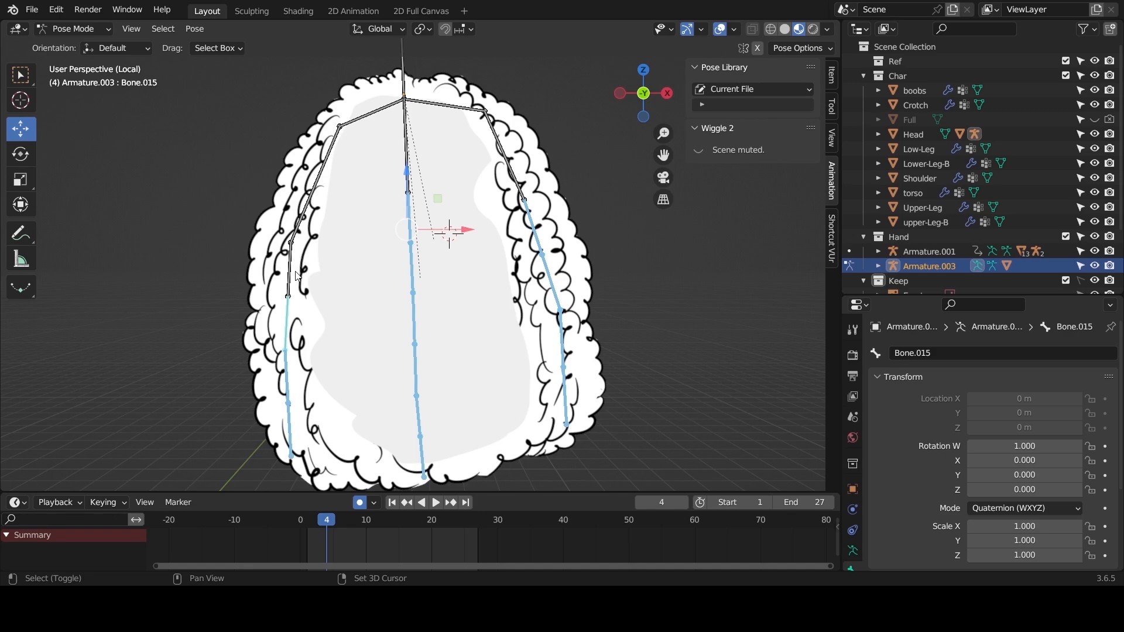
{"action": "left_click", "coordinate": [292, 257], "text": "shift"}
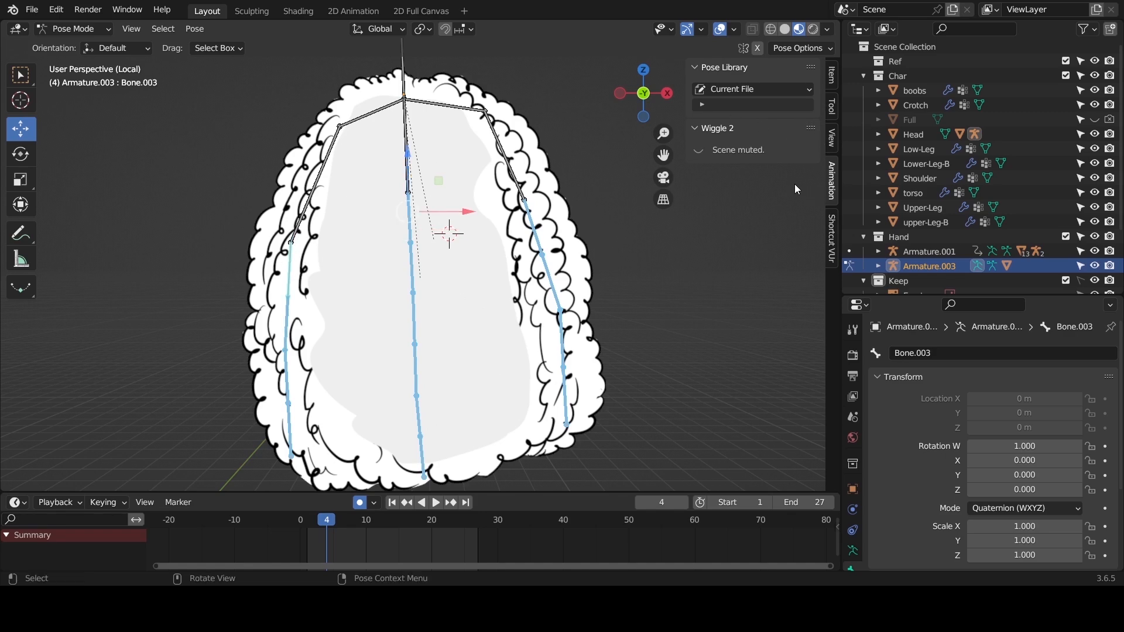
Start the Shortcut VUr key display and return to the Wiggle 2 settings.
{"action": "left_click", "coordinate": [833, 139]}
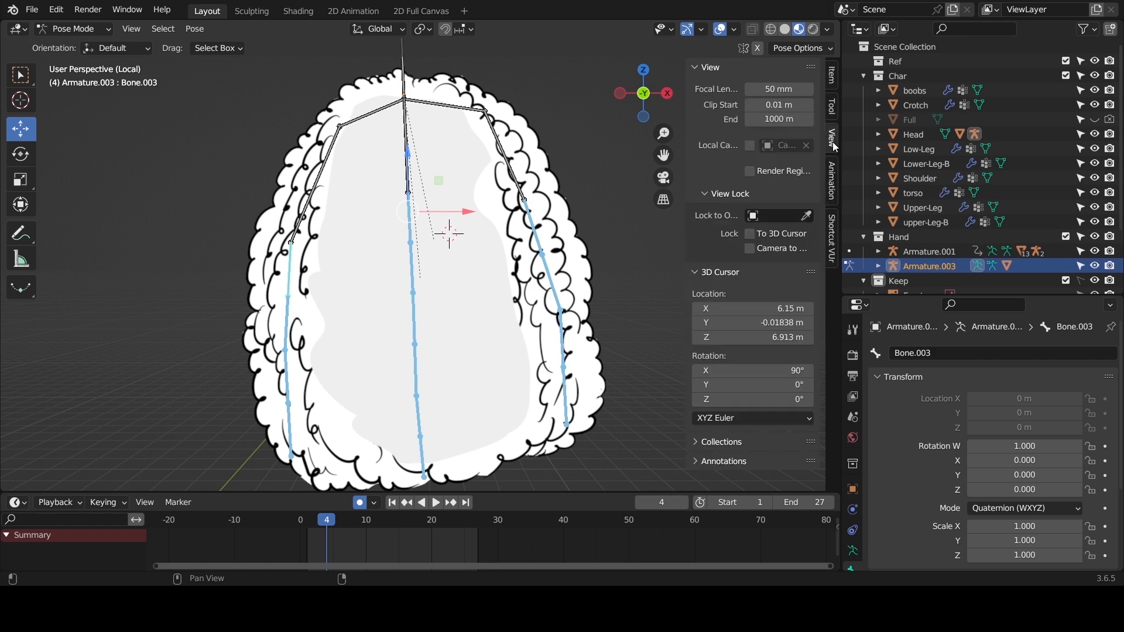
{"action": "left_click", "coordinate": [833, 230]}
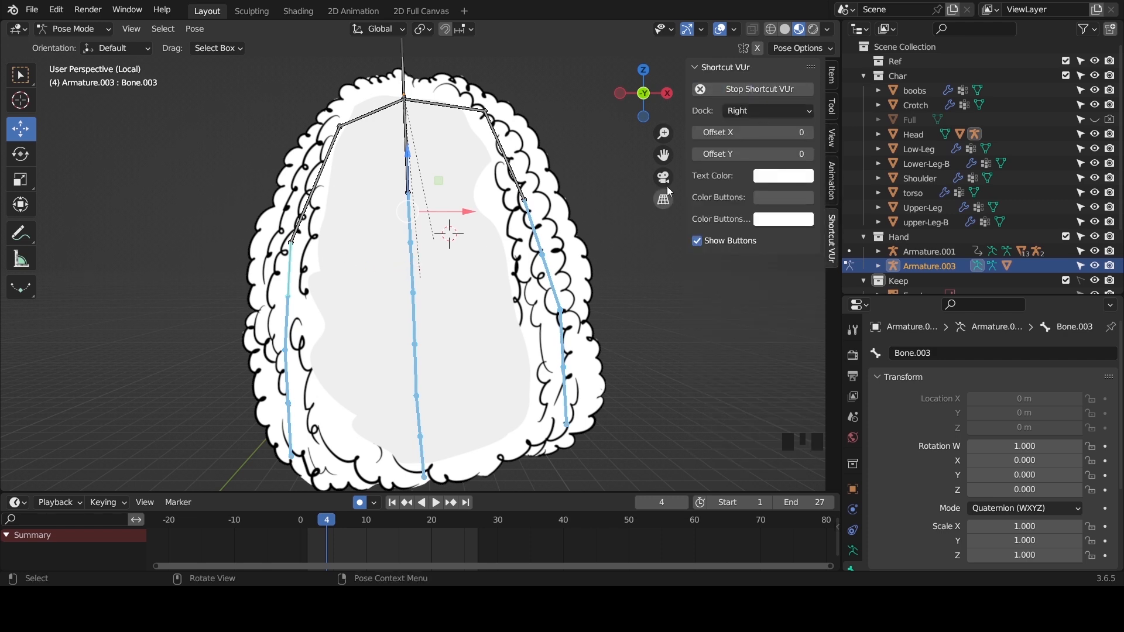
{"action": "left_click", "coordinate": [834, 186]}
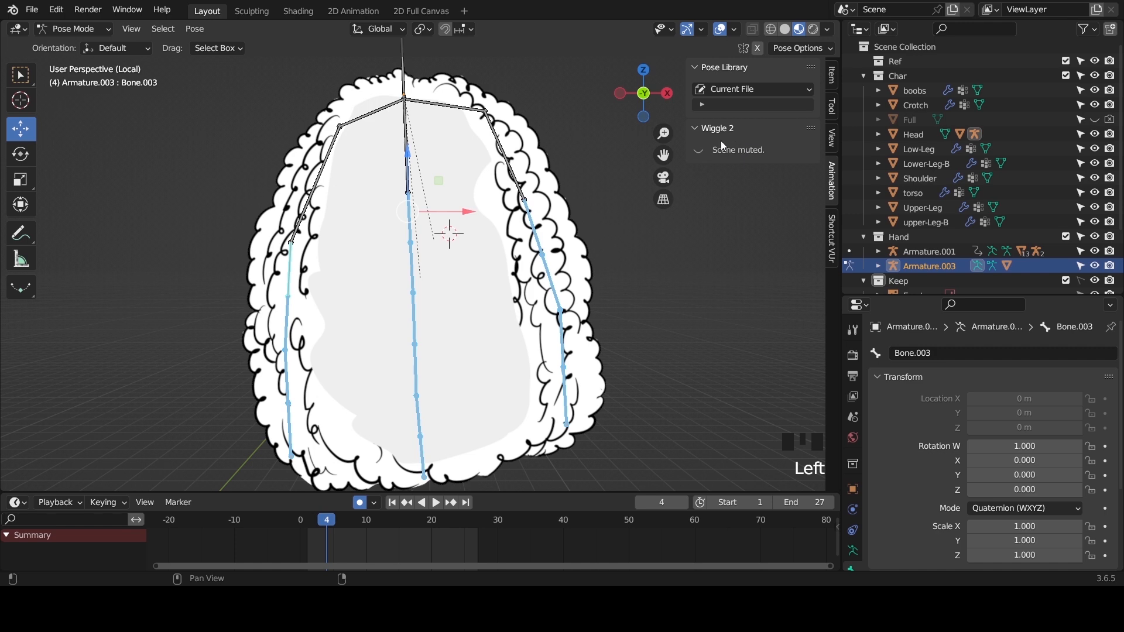
Unmute Wiggle 2 for the scene, turn on Bone Tail for the selected hair bones, and preview the wiggle in playback.
{"action": "left_click", "coordinate": [699, 149]}
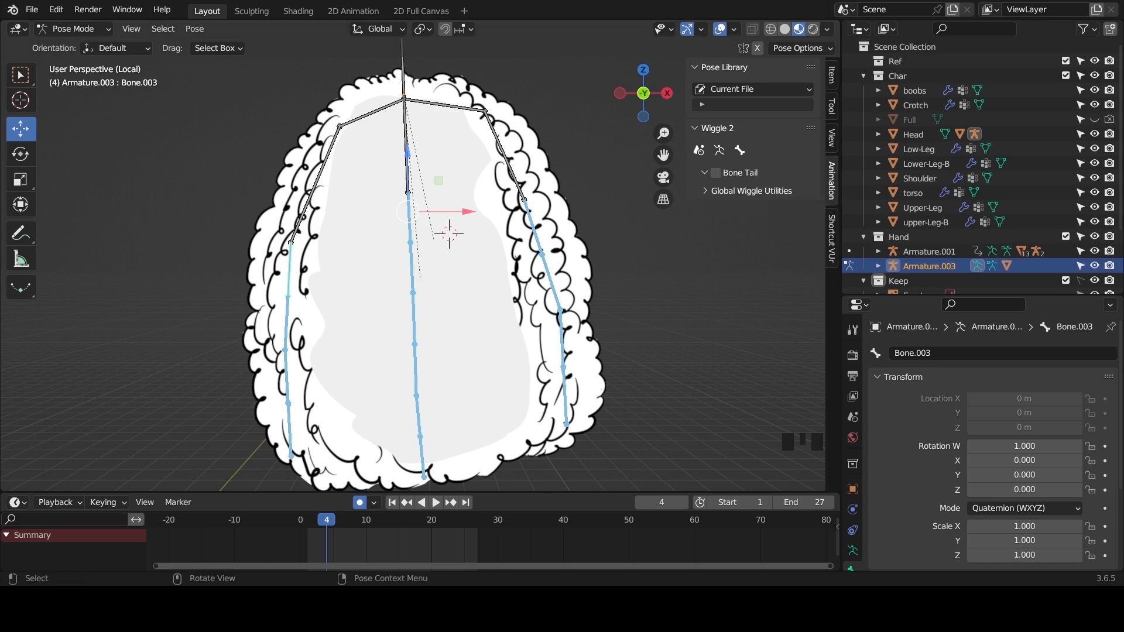
{"action": "left_click", "coordinate": [716, 173]}
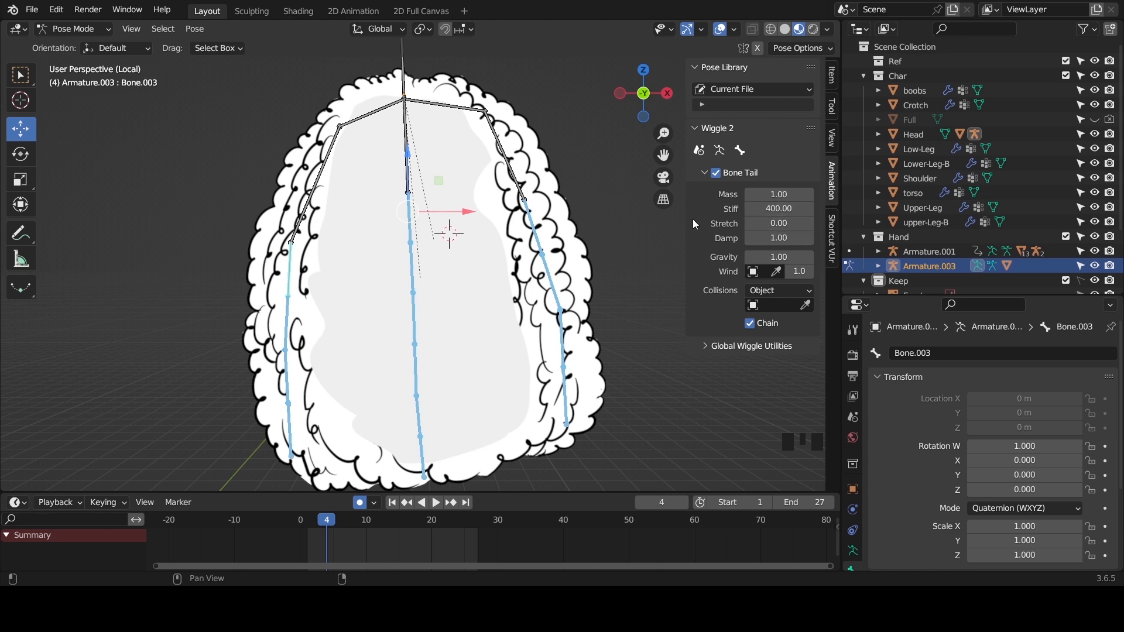
{"action": "key", "text": "space"}
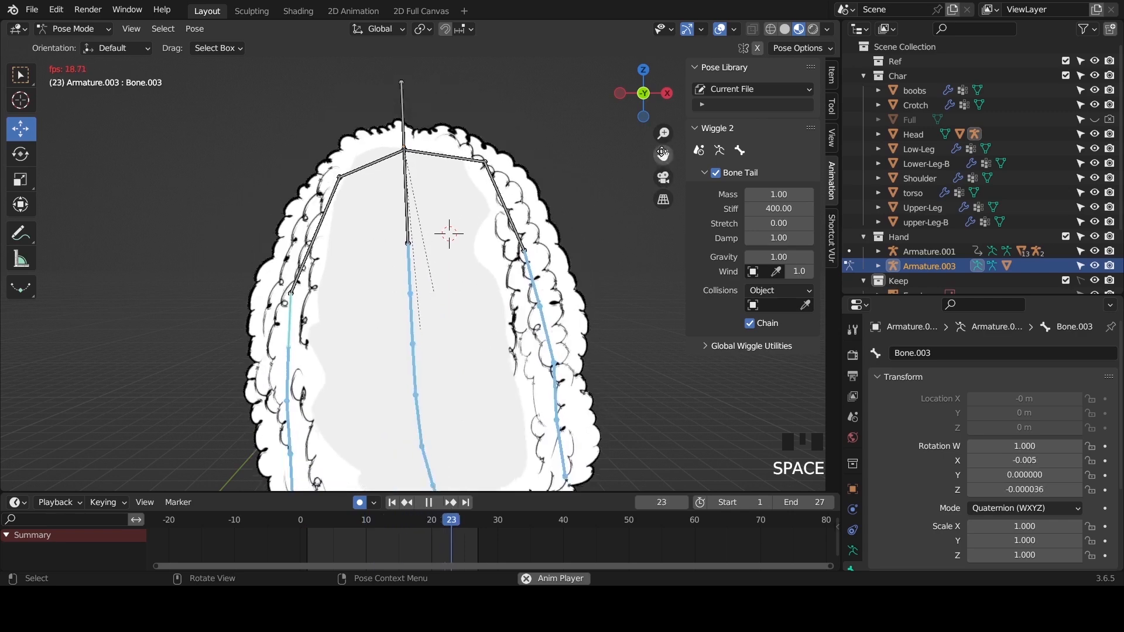
{"action": "left_click_drag", "start_coordinate": [657, 156], "coordinate": [657, 86]}
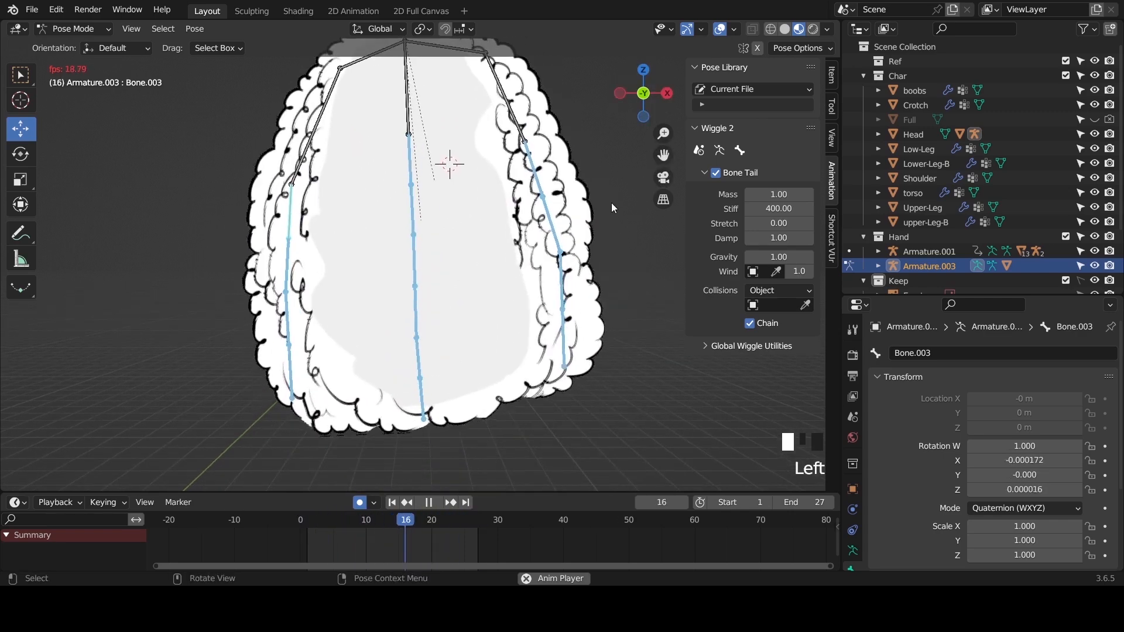
{"action": "left_click_drag", "start_coordinate": [663, 155], "coordinate": [663, 170]}
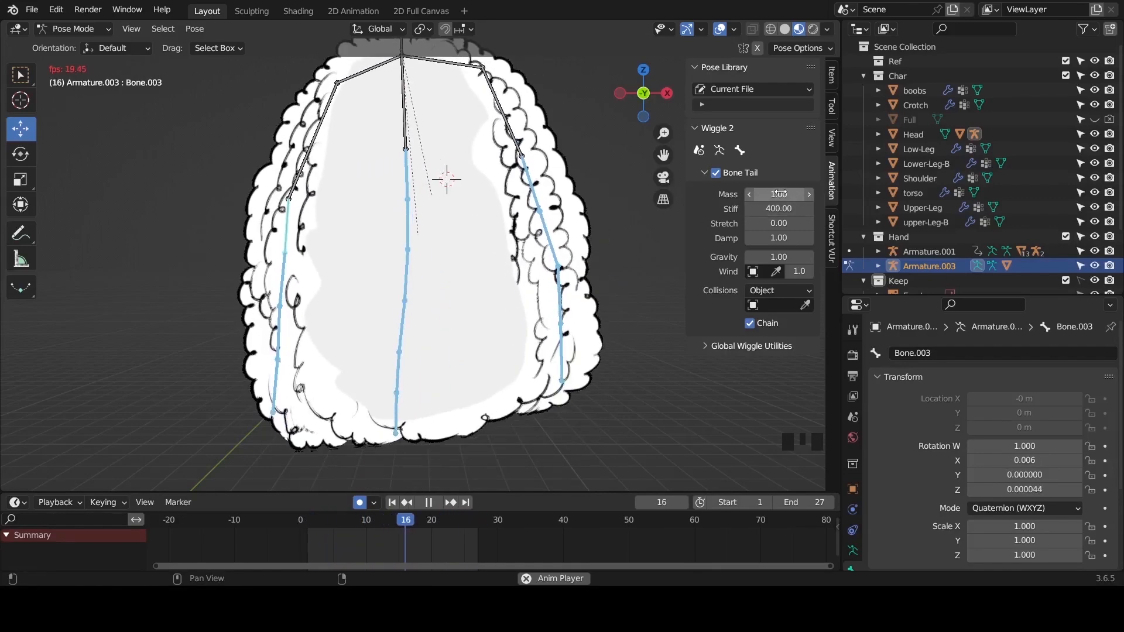
Try a bone tail mass of 45.76 on the selected hair bones, and undo the mass change.
{"action": "left_click_drag", "start_coordinate": [793, 194], "coordinate": [761, 191]}
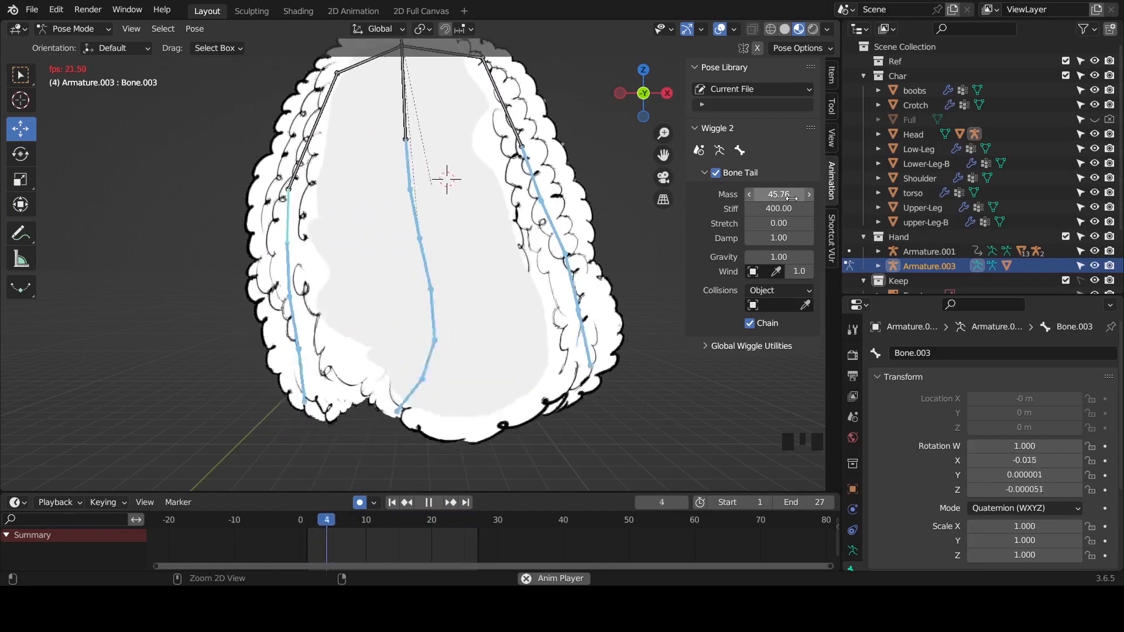
{"action": "key", "text": "ctrl+z"}
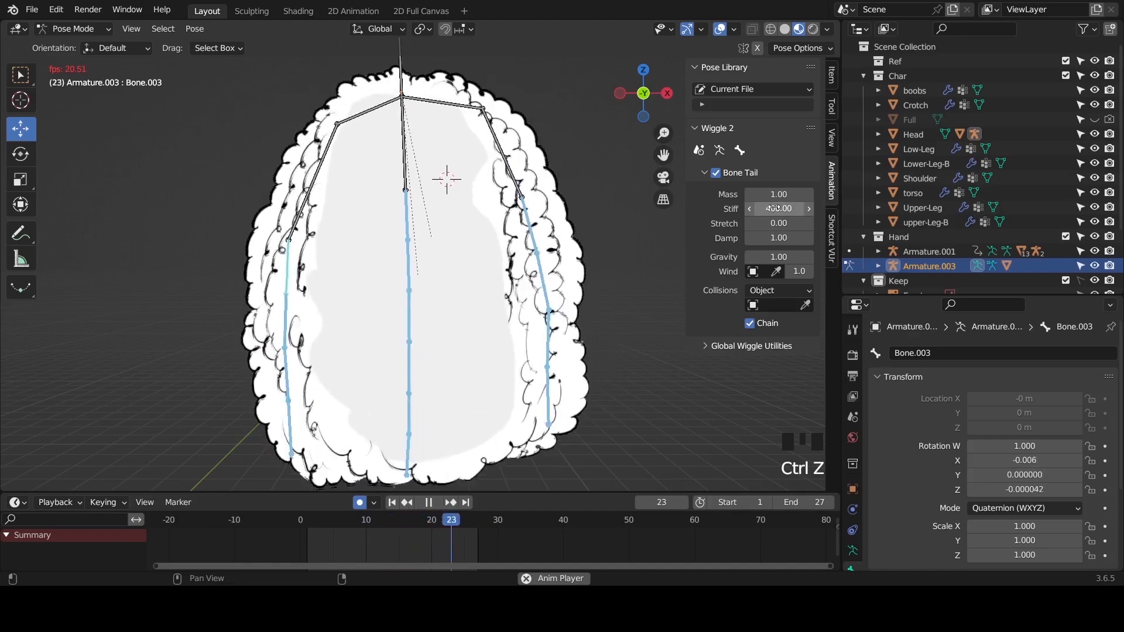
Set the bone tail stiffness of the selected hair bones to 499.48 and stop the playback.
{"action": "left_click", "coordinate": [778, 209]}
{"action": "key", "text": "Left"}
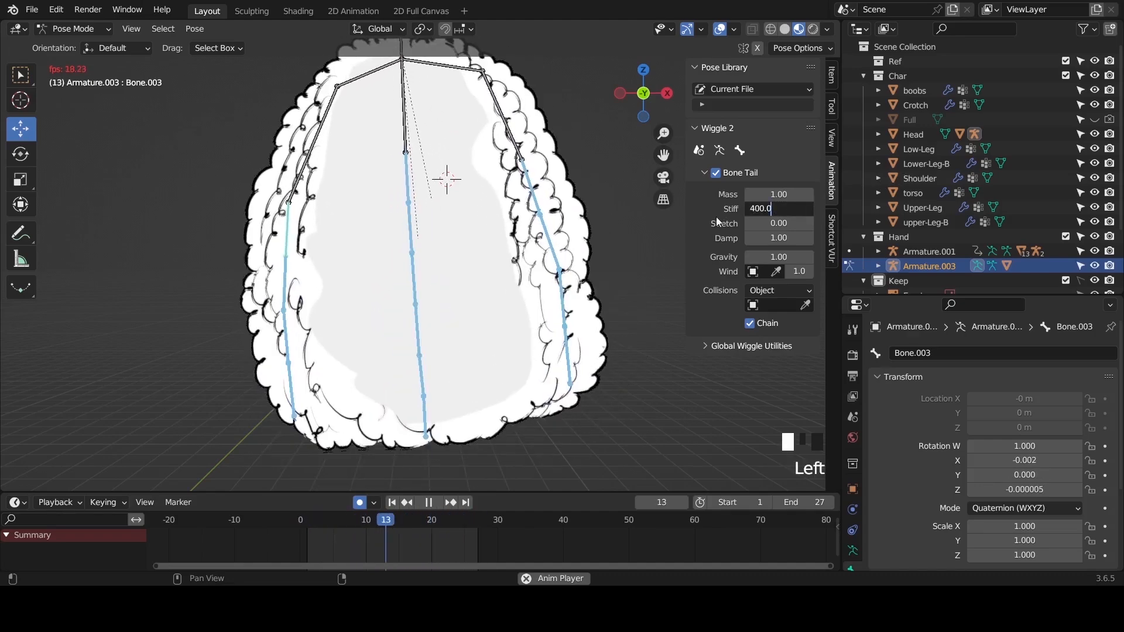
{"action": "left_click", "coordinate": [716, 217]}
{"action": "left_click_drag", "start_coordinate": [776, 210], "coordinate": [735, 207]}
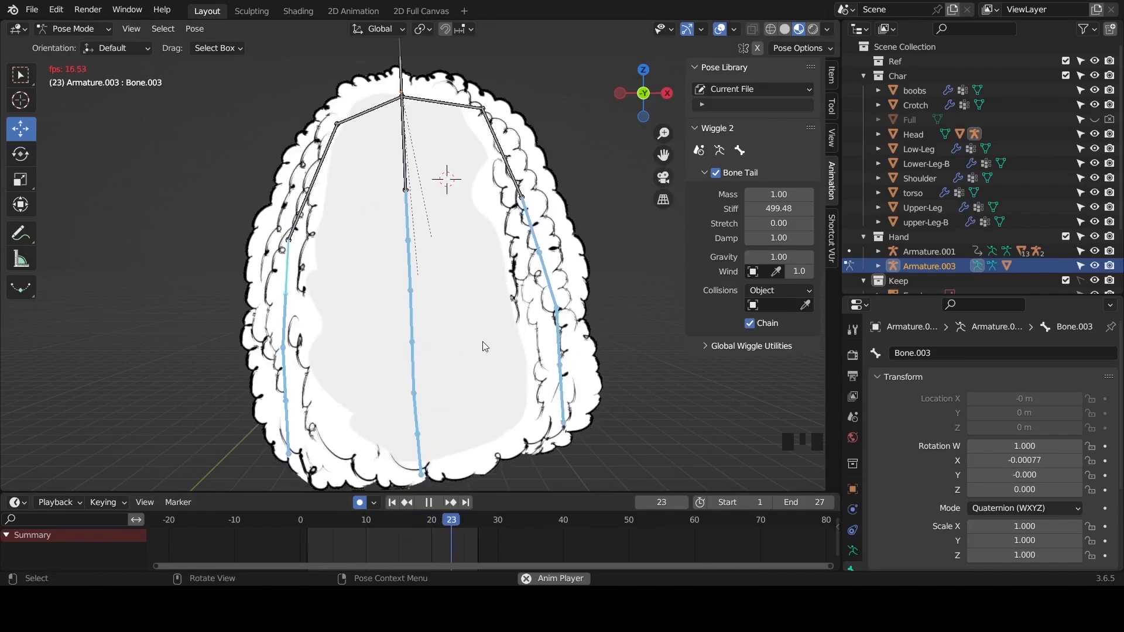
{"action": "key", "text": "space"}
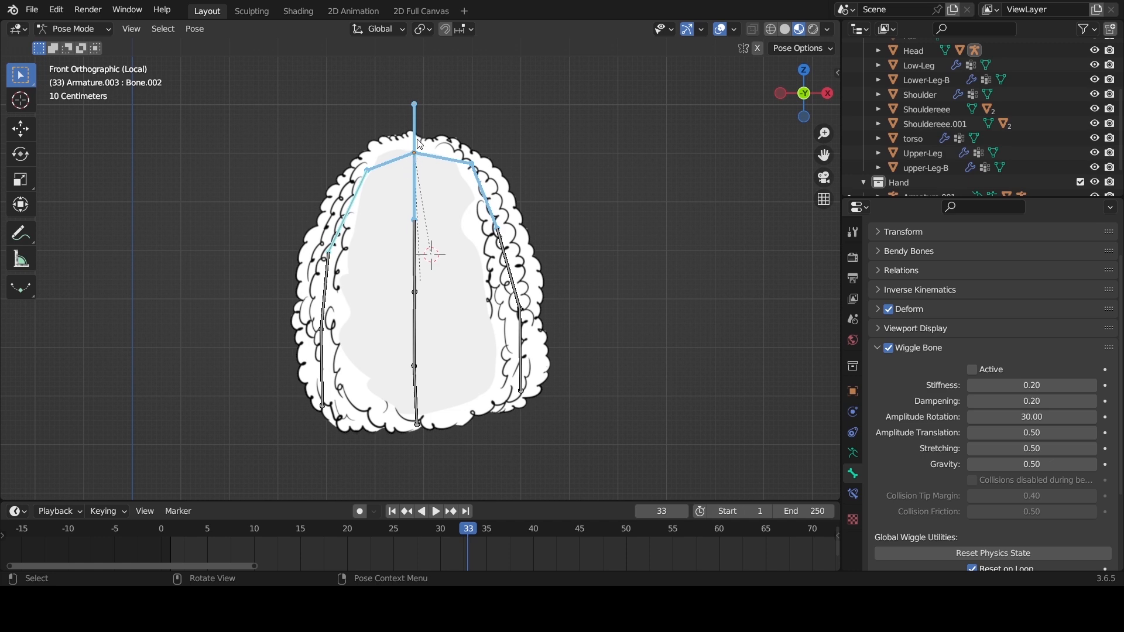
Test-move the root bone and the first bone of each hair chain in turn to check their parenting, cancelling each move.
{"action": "left_click", "coordinate": [414, 145]}
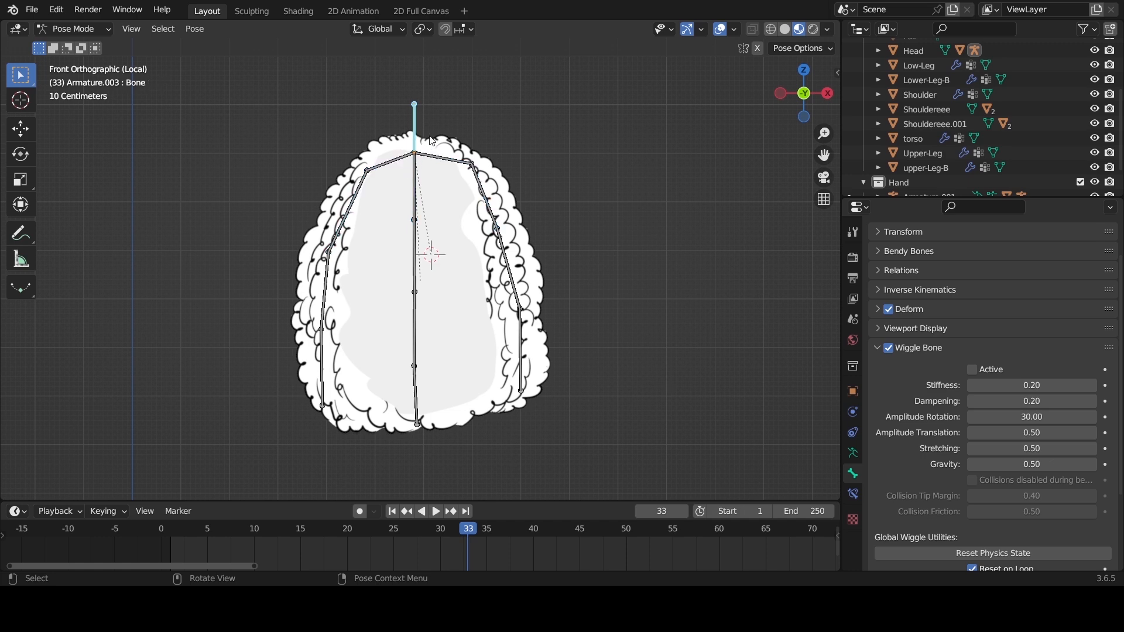
{"action": "key", "text": "g"}
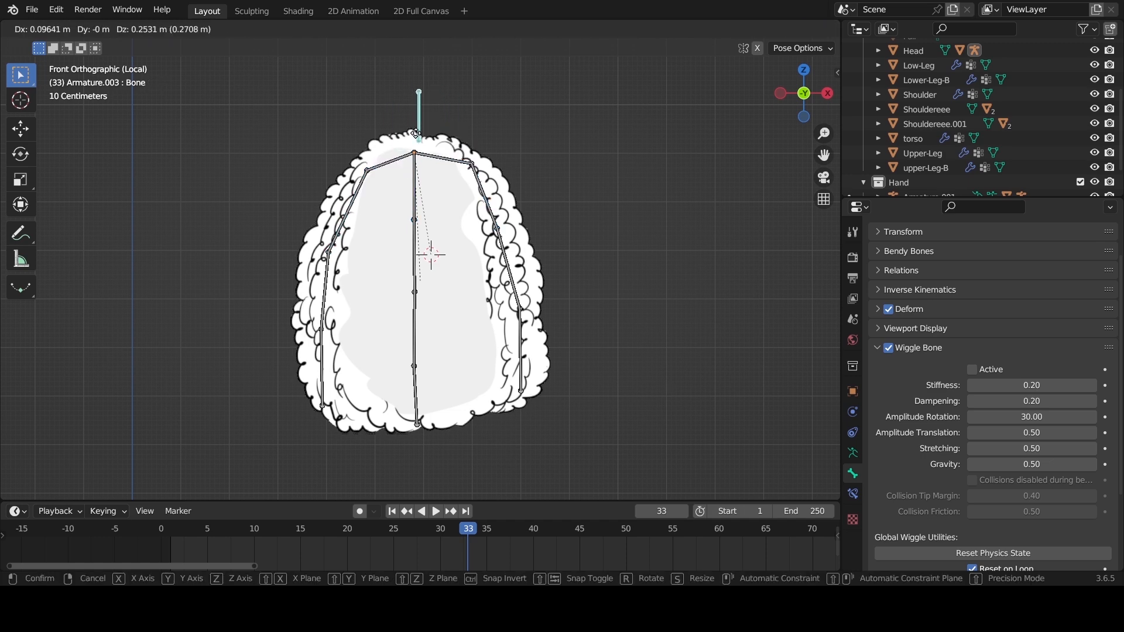
{"action": "key", "text": "Escape"}
{"action": "left_click", "coordinate": [419, 161]}
{"action": "key", "text": "g"}
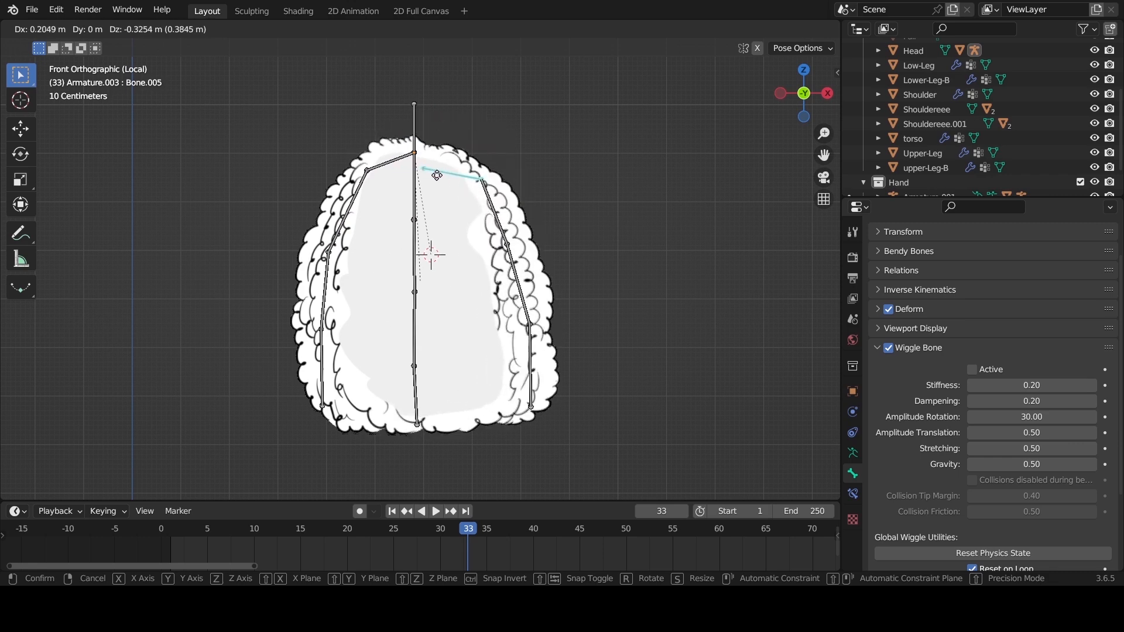
{"action": "key", "text": "Escape"}
{"action": "left_click", "coordinate": [392, 161]}
{"action": "key", "text": "g"}
{"action": "key", "text": "Escape"}
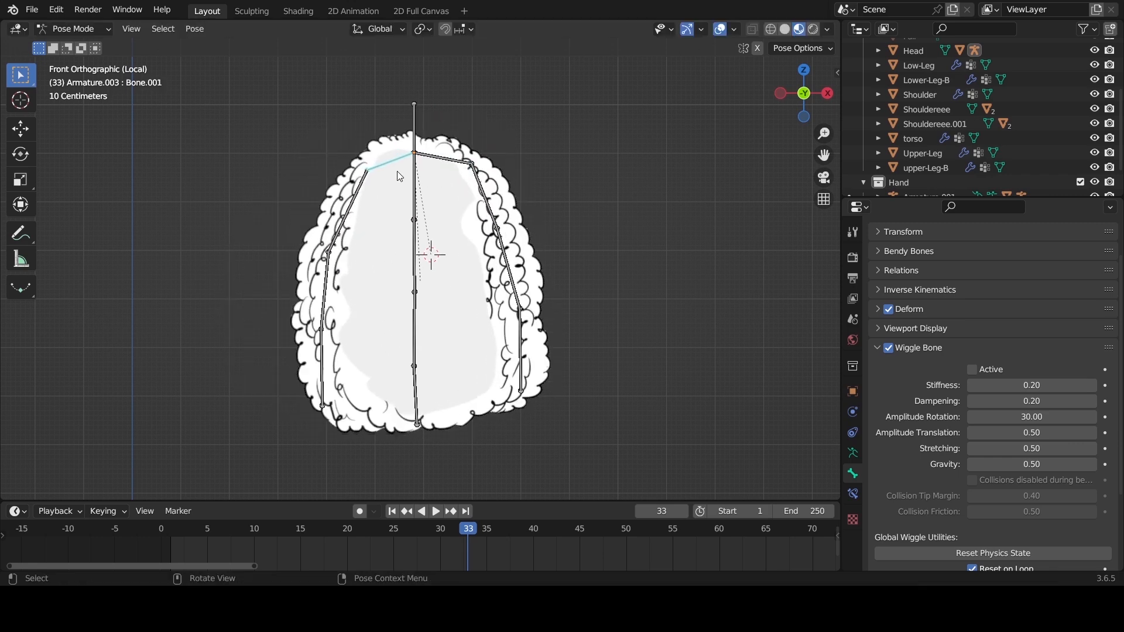
{"action": "left_click", "coordinate": [415, 182]}
{"action": "key", "text": "g"}
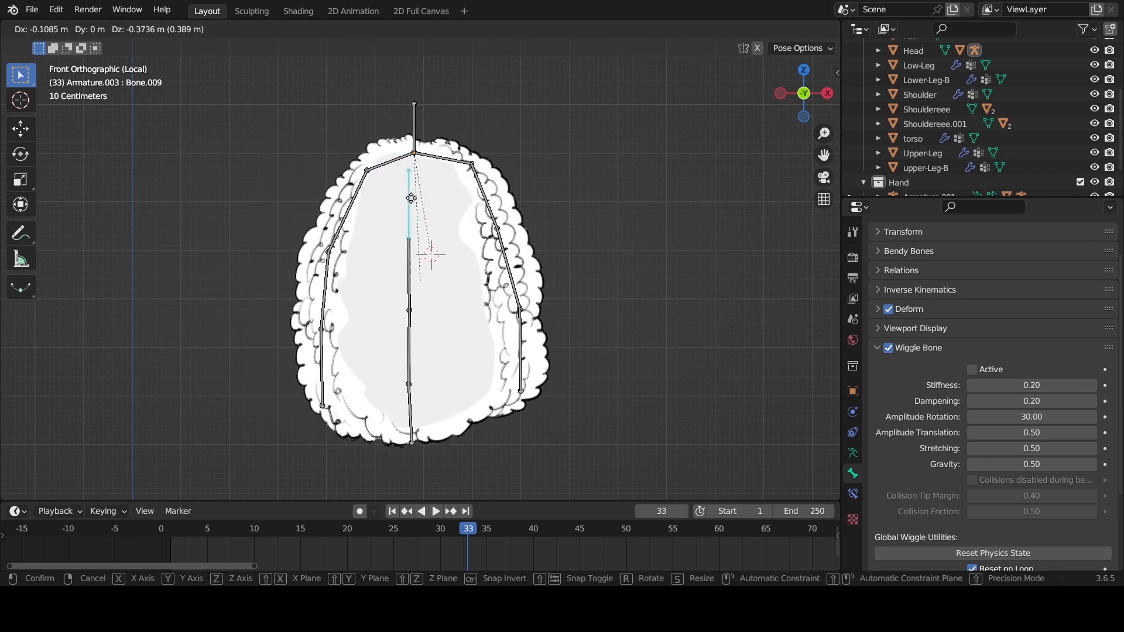
{"action": "key", "text": "Escape"}
Parent the first bone of the right-hand hair chain to the root bone in Edit Mode using Keep Offset.
{"action": "scroll", "coordinate": [438, 169], "scroll_direction": "up", "scroll_amount": 2}
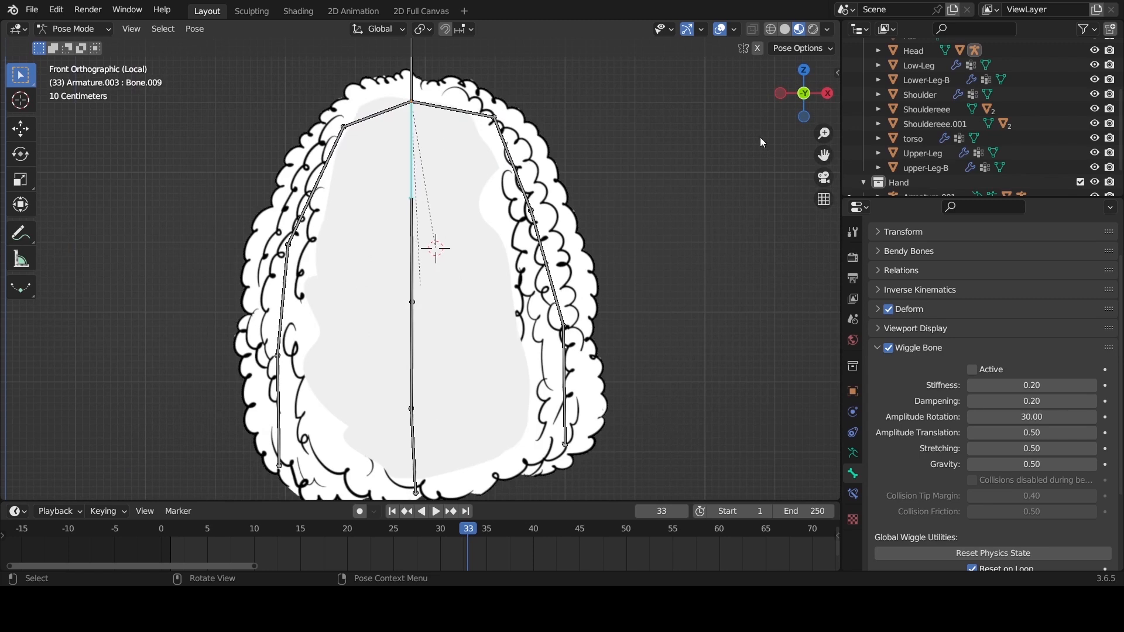
{"action": "left_click_drag", "start_coordinate": [825, 153], "coordinate": [810, 242]}
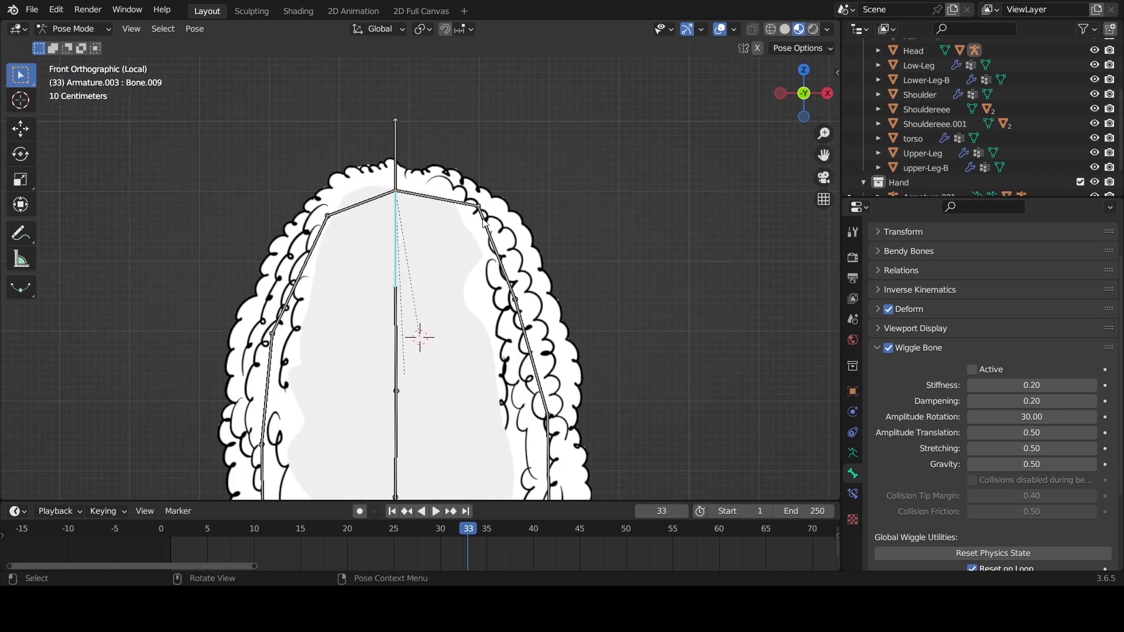
{"action": "scroll", "coordinate": [386, 167], "scroll_direction": "up", "scroll_amount": 3}
{"action": "left_click", "coordinate": [388, 138]}
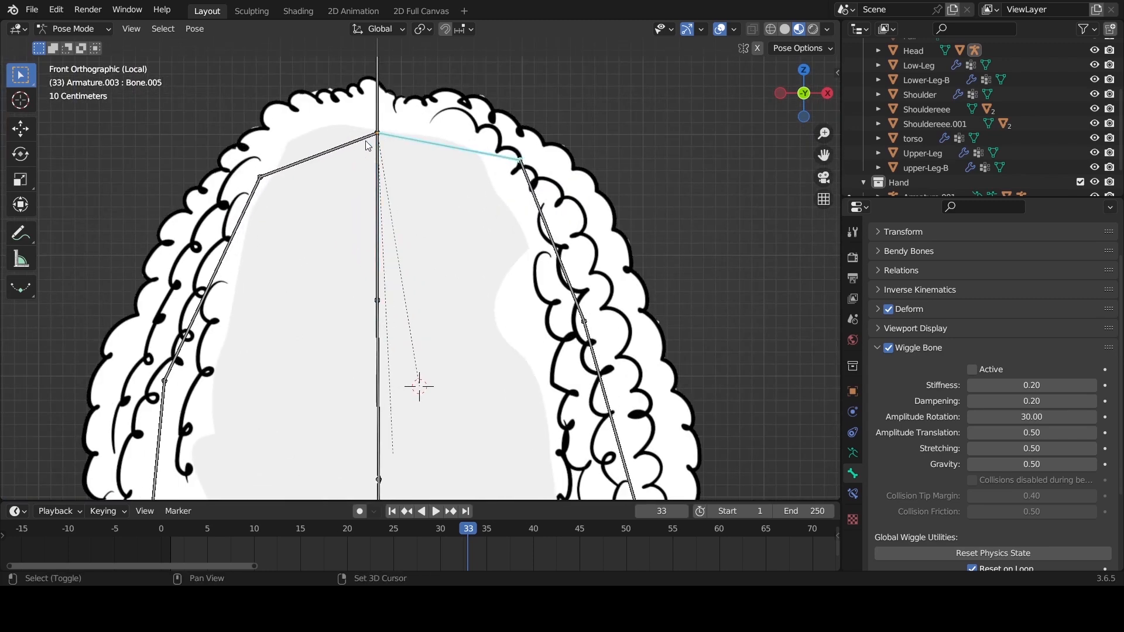
{"action": "left_click", "coordinate": [394, 140]}
{"action": "left_click", "coordinate": [398, 141]}
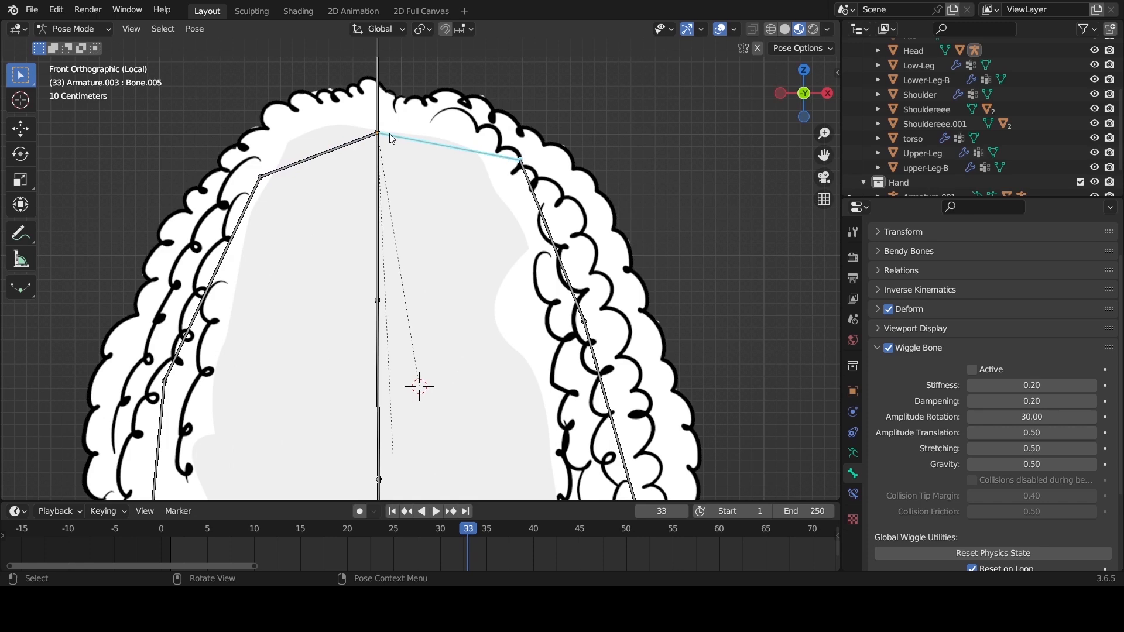
{"action": "key", "text": "Tab"}
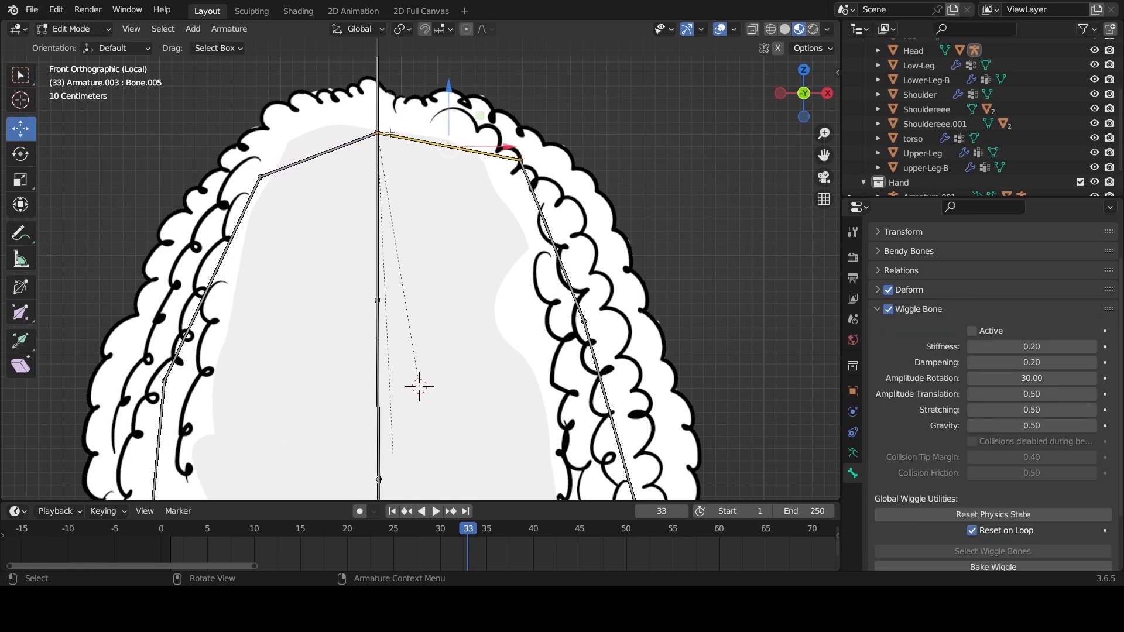
{"action": "left_click", "coordinate": [374, 103], "text": "shift"}
{"action": "key", "text": "ctrl+p"}
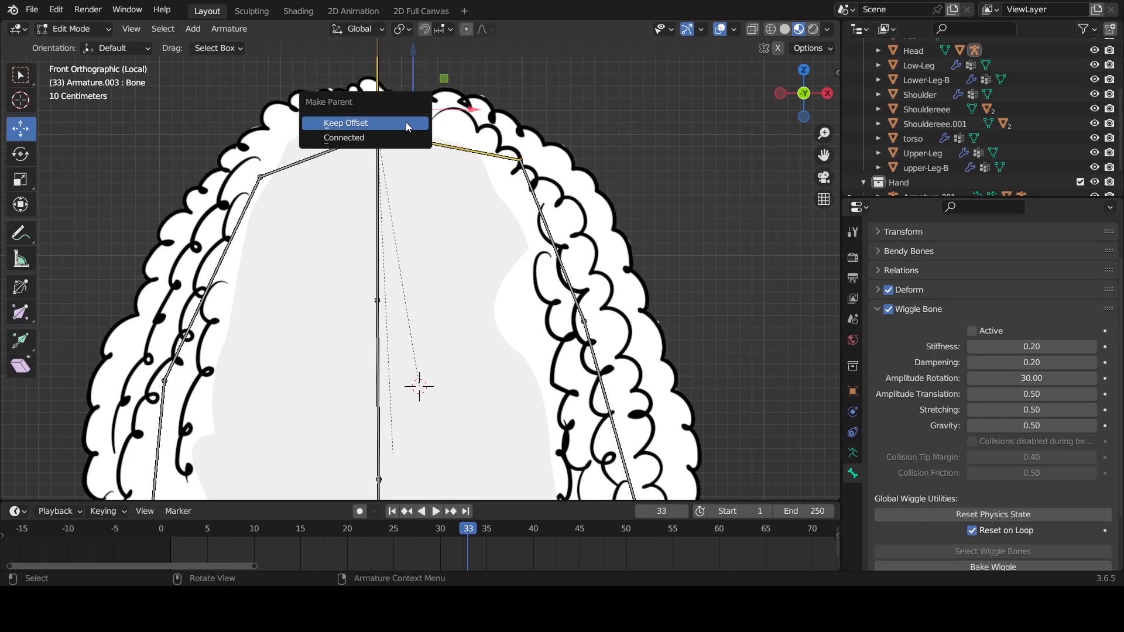
{"action": "left_click", "coordinate": [407, 124]}
{"action": "left_click", "coordinate": [383, 112]}
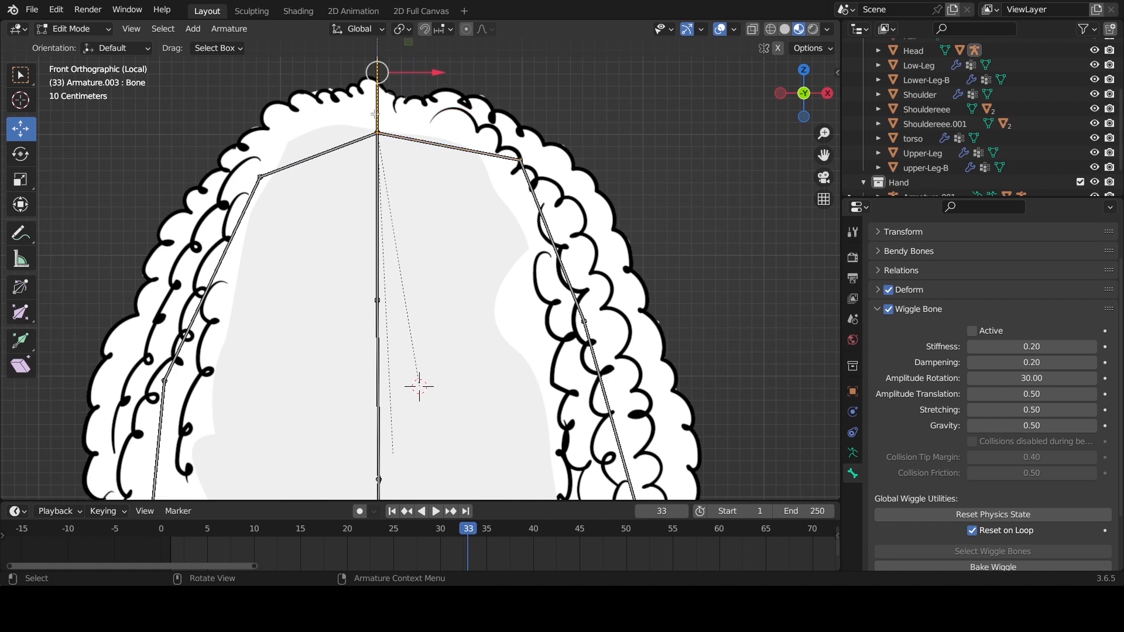
Test-move the root bone in Pose Mode to check that the right-hand chain follows, and cancel the move.
{"action": "key", "text": "ctrl+Tab"}
{"action": "key", "text": "2"}
{"action": "key", "text": "g"}
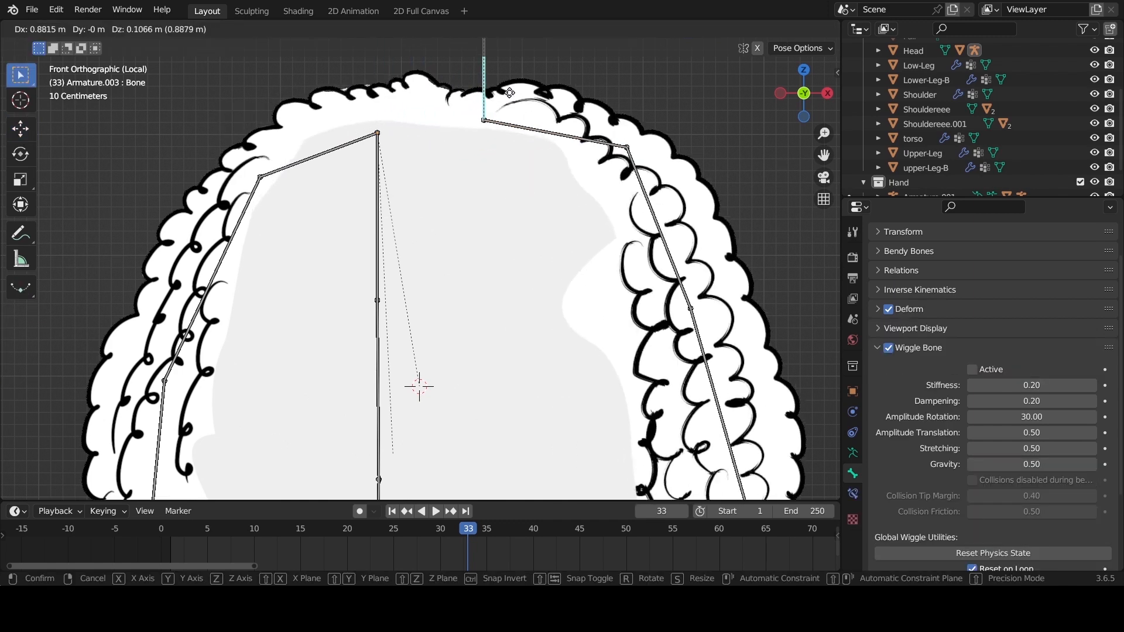
{"action": "key", "text": "Escape"}
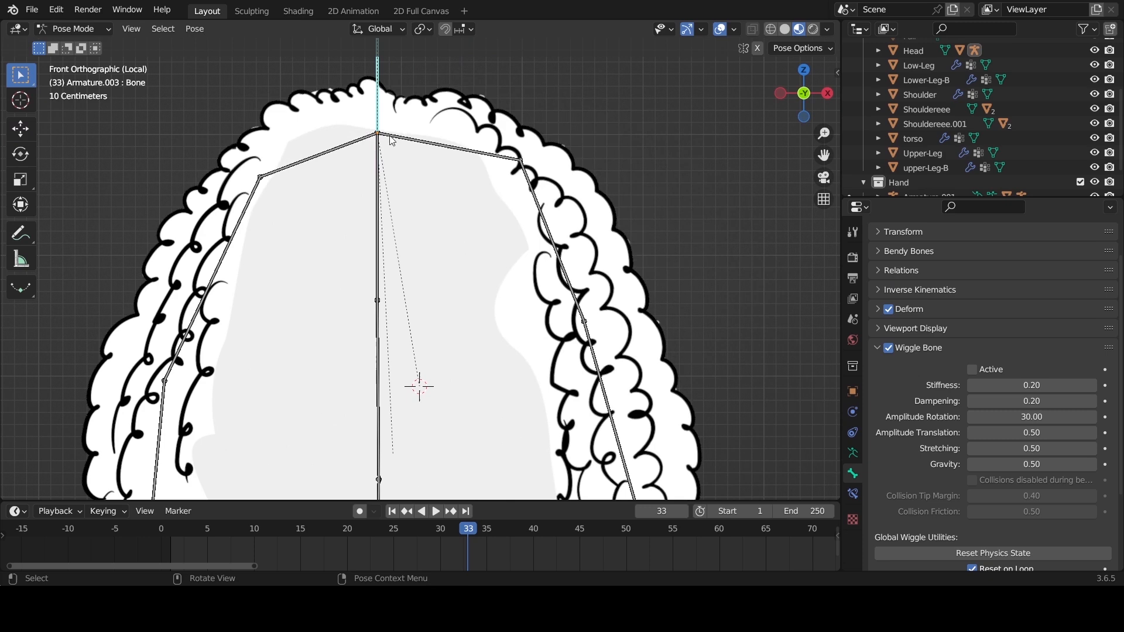
Parent the first bone of the left-hand hair chain to the root bone in Edit Mode using Keep Offset.
{"action": "key", "text": "Tab"}
{"action": "left_click", "coordinate": [345, 143]}
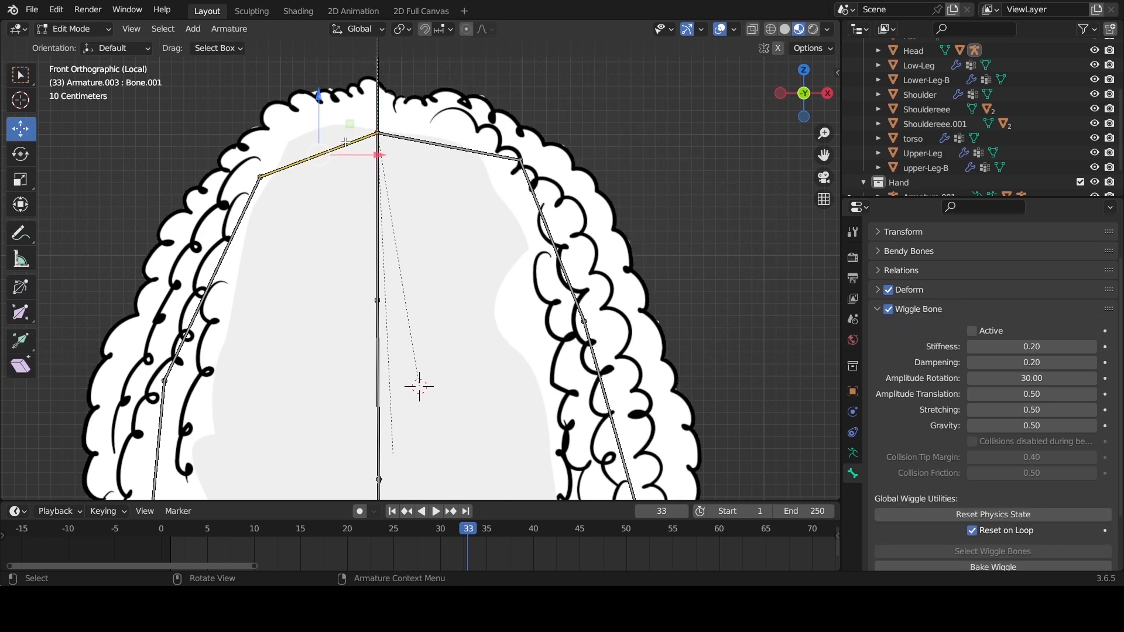
{"action": "left_click", "coordinate": [378, 92], "text": "shift"}
{"action": "key", "text": "ctrl+p"}
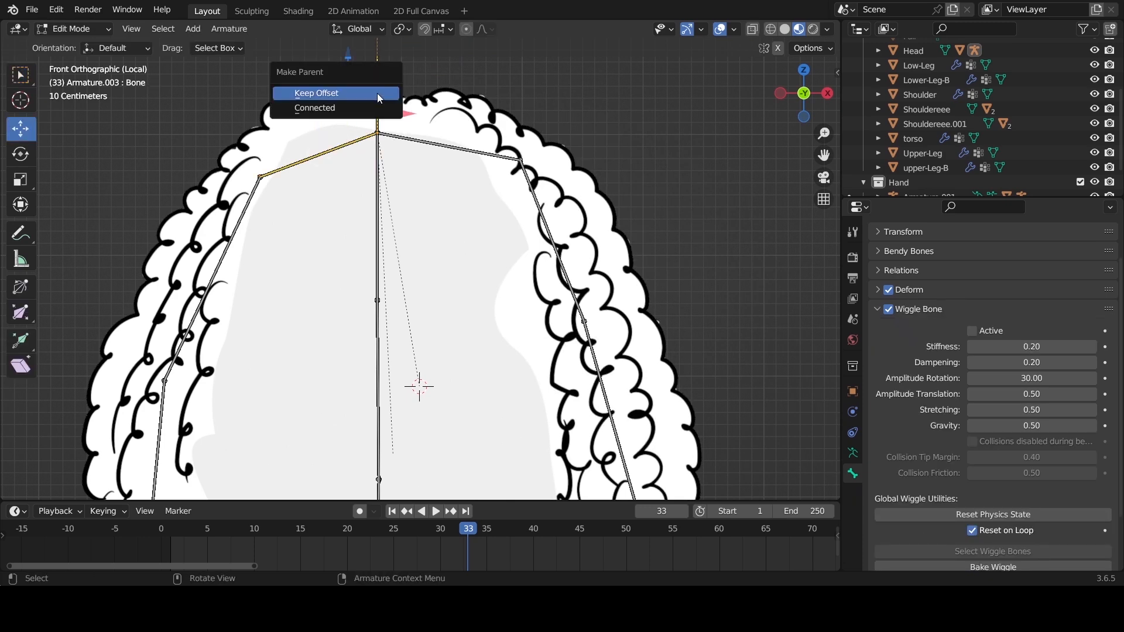
{"action": "left_click", "coordinate": [377, 93]}
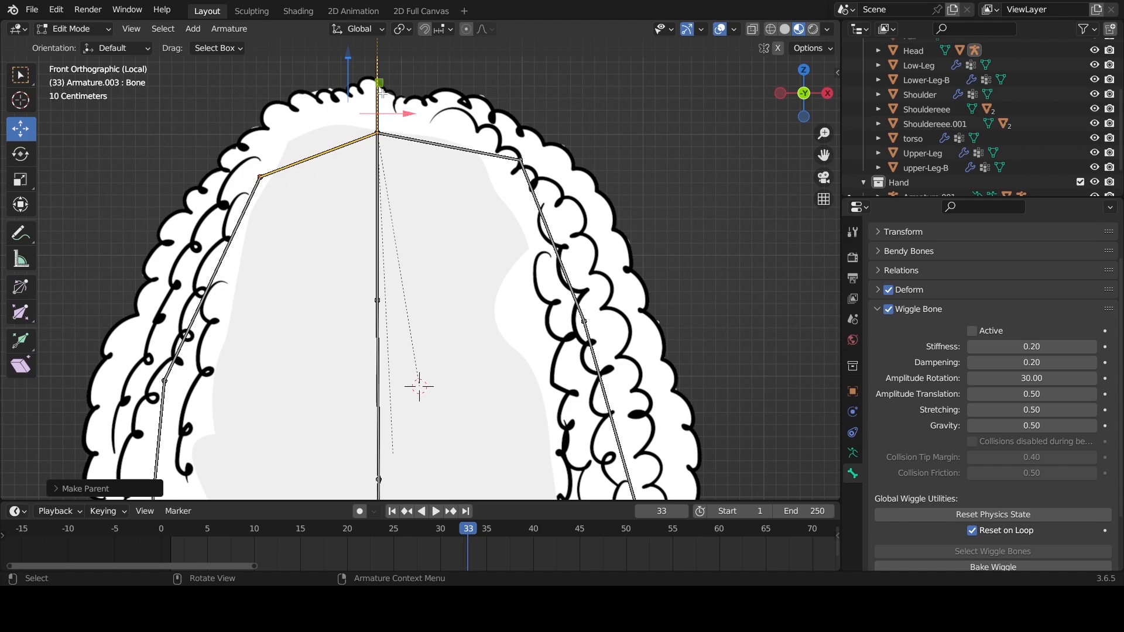
Test-move the root bone in Pose Mode to check that the left-hand chain follows, and cancel the move.
{"action": "key", "text": "Tab"}
{"action": "left_click", "coordinate": [380, 103]}
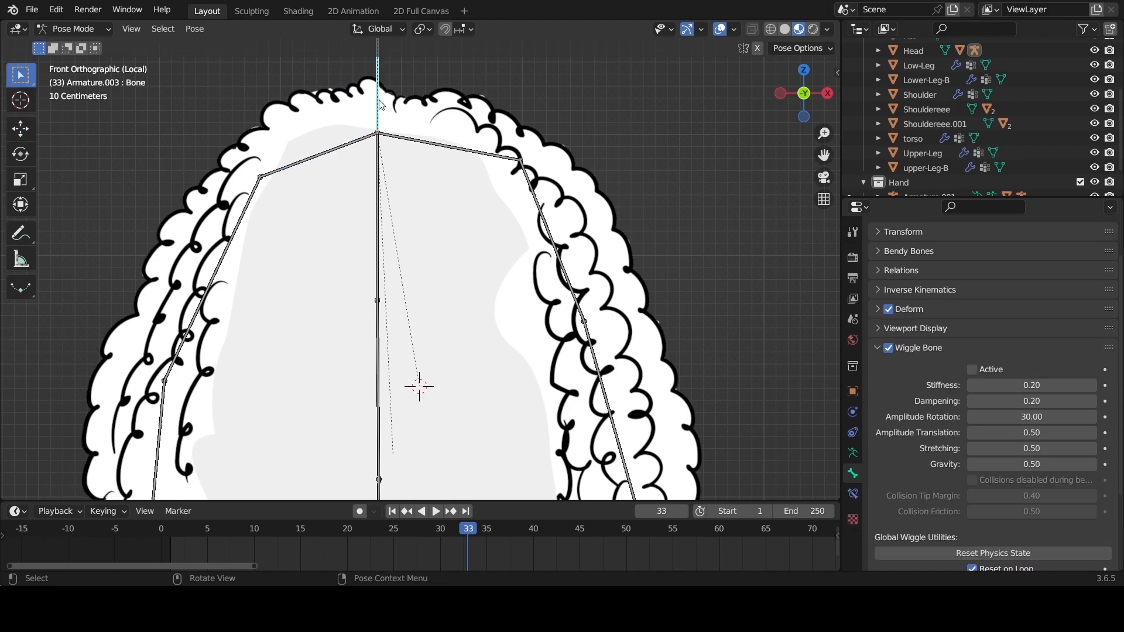
{"action": "key", "text": "g"}
{"action": "right_click", "coordinate": [372, 163]}
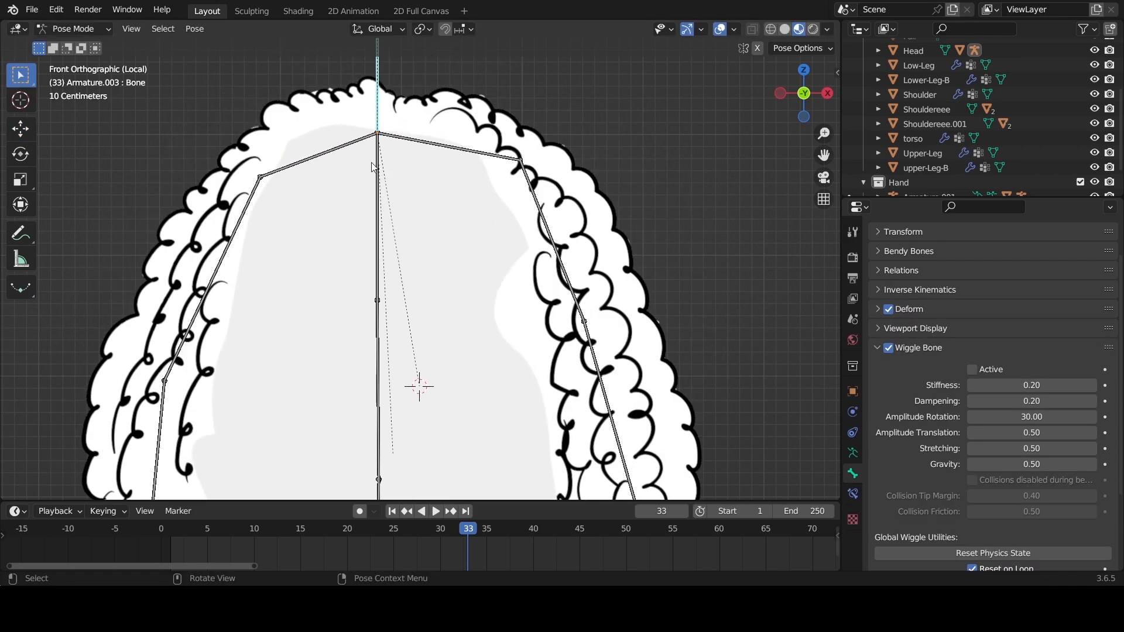
Parent the first bone of the central hair chain to the root bone in Edit Mode using Keep Offset.
{"action": "left_click", "coordinate": [380, 172]}
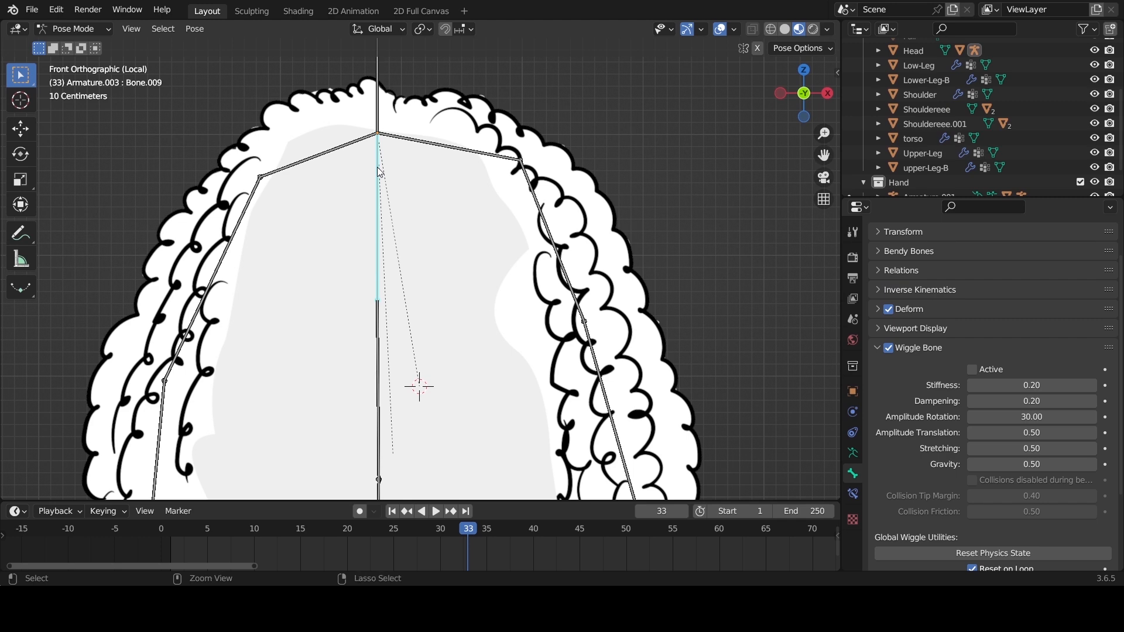
{"action": "key", "text": "Tab"}
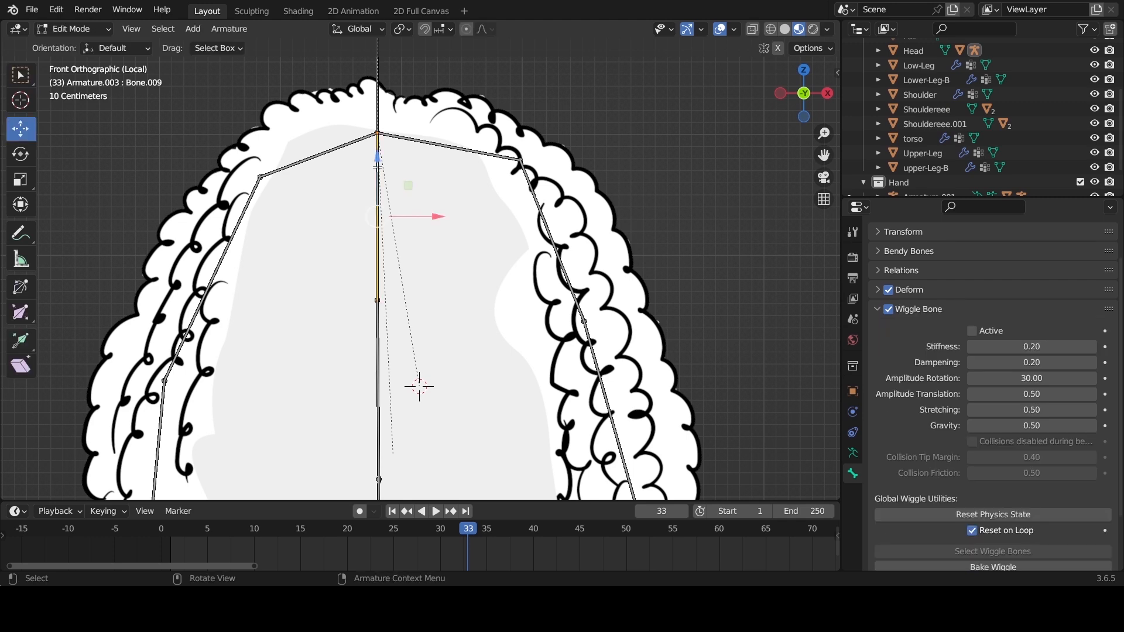
{"action": "left_click", "coordinate": [378, 88], "text": "shift"}
{"action": "key", "text": "ctrl+p"}
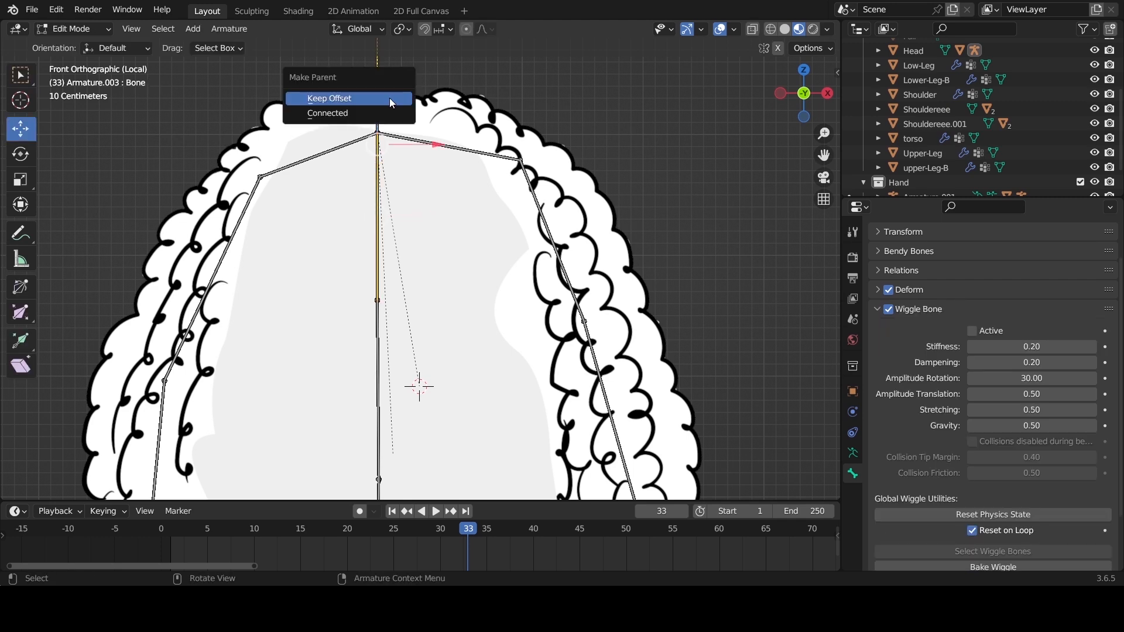
{"action": "left_click", "coordinate": [388, 99]}
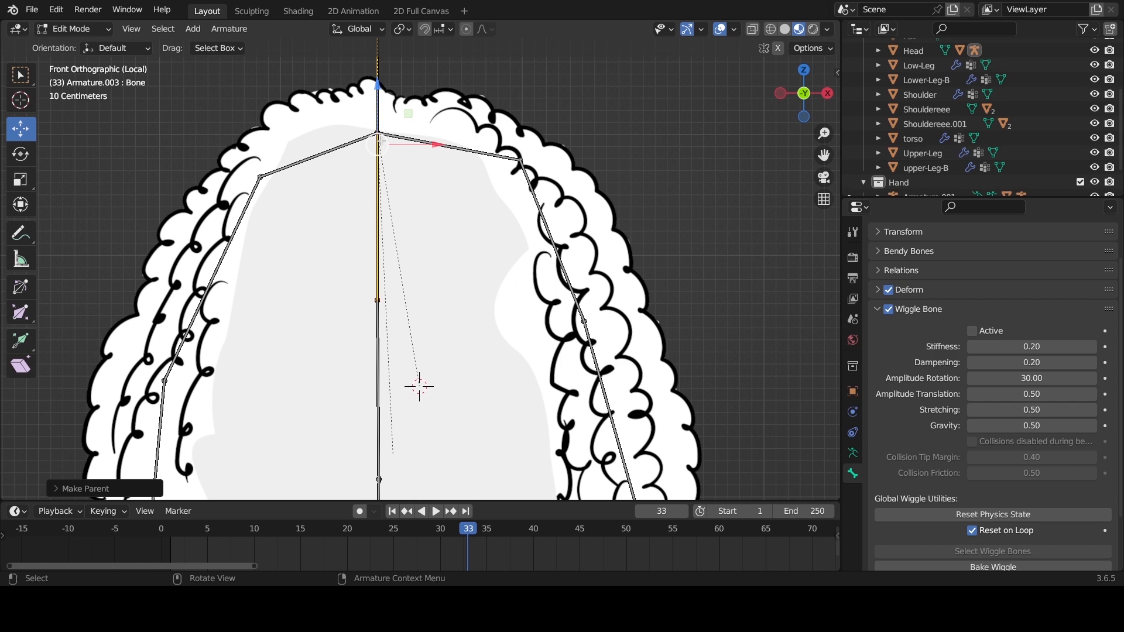
Test-move the root bone in Pose Mode to check that all three hair chains follow, and cancel the move.
{"action": "key", "text": "Tab"}
{"action": "left_click", "coordinate": [379, 111]}
{"action": "scroll", "coordinate": [423, 180], "scroll_direction": "down", "scroll_amount": 6}
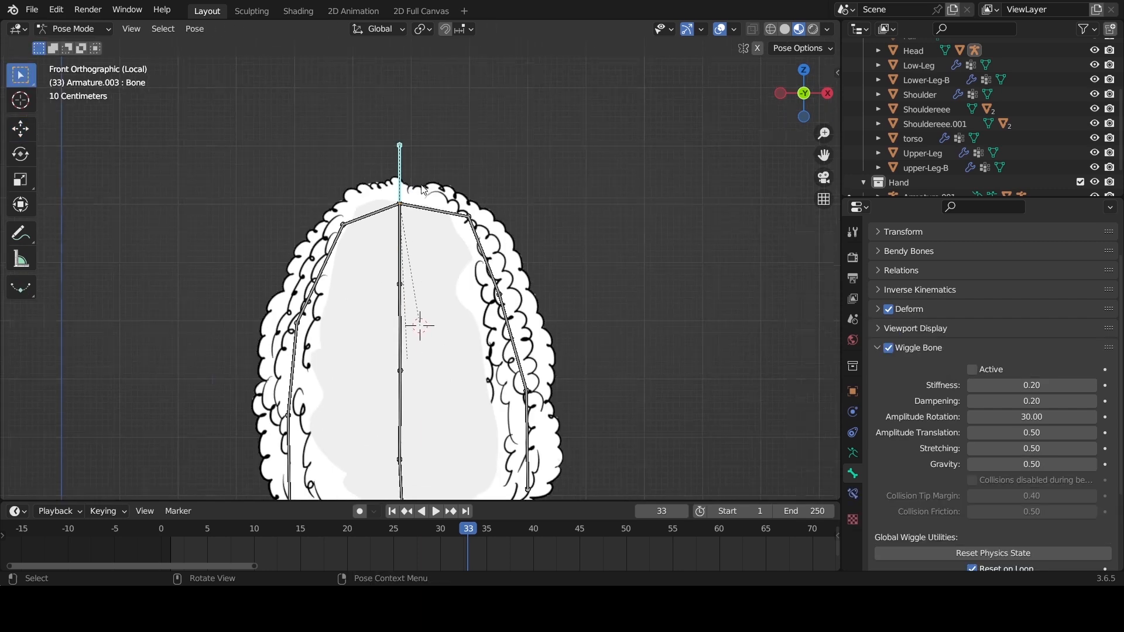
{"action": "key", "text": "g"}
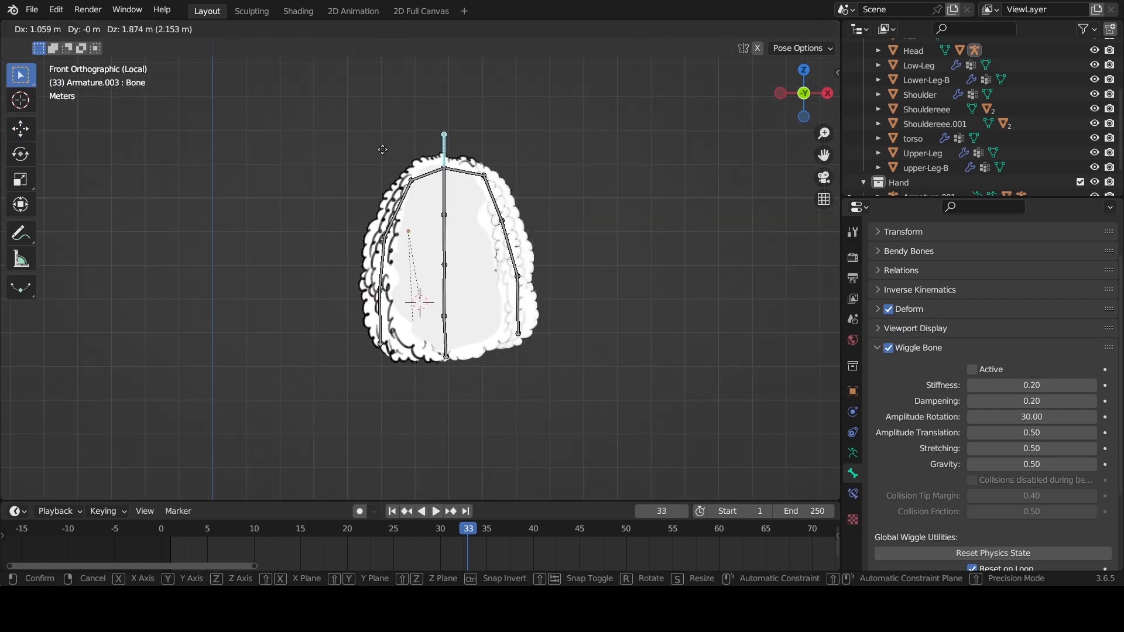
{"action": "right_click", "coordinate": [405, 151]}
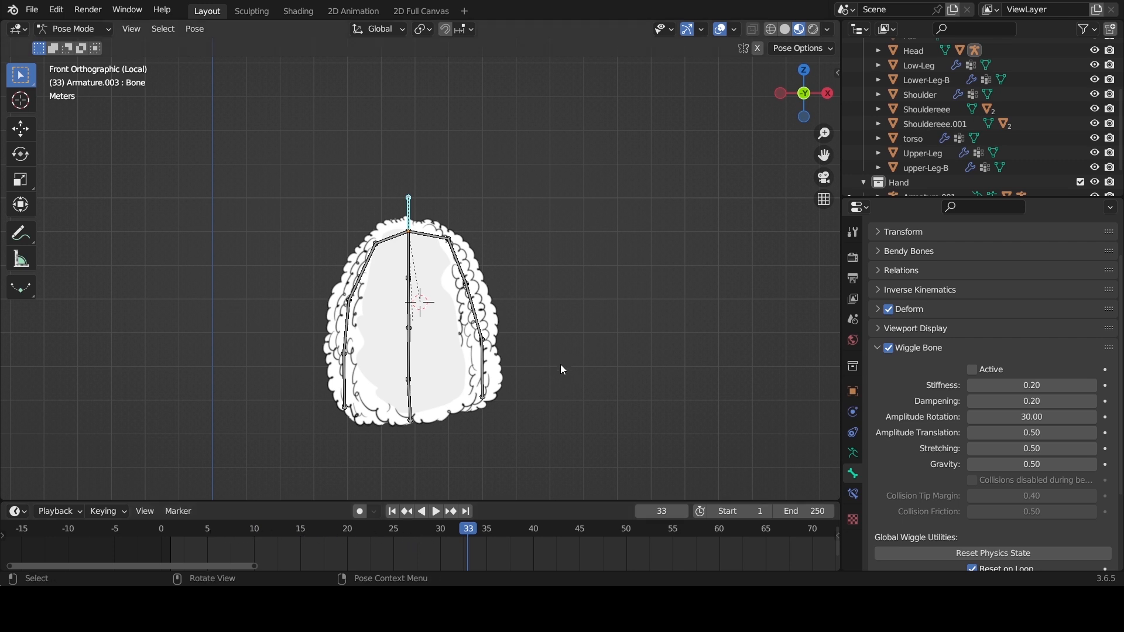
Play the animation from frame 1 while test-moving the root bone to check the hair wiggle, cancel the move and stop playback.
{"action": "left_click", "coordinate": [393, 512]}
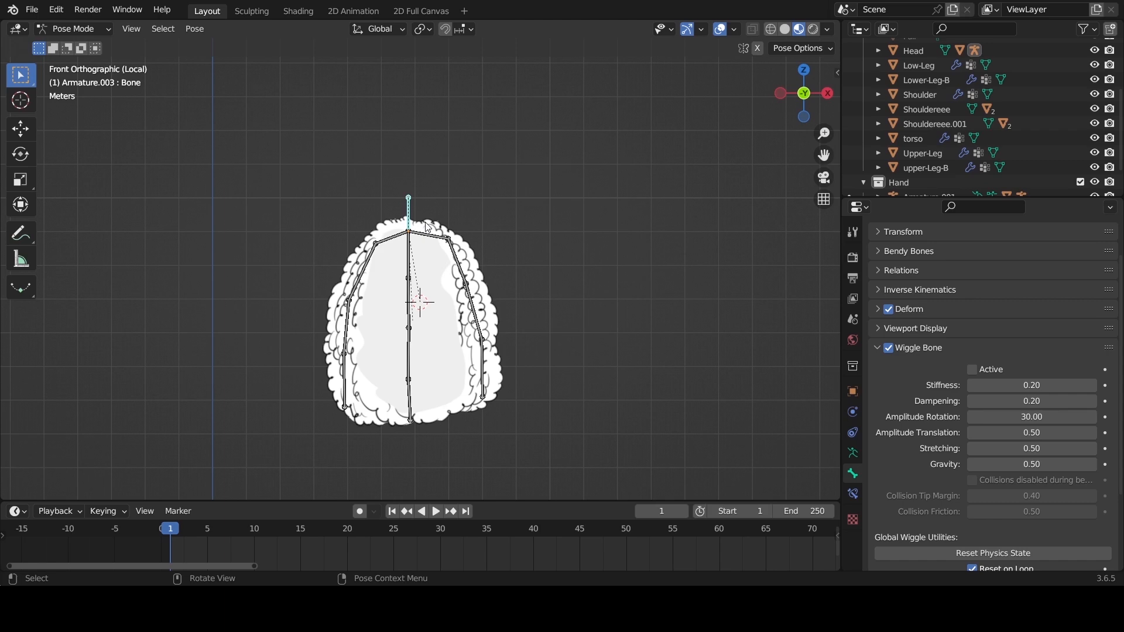
{"action": "key", "text": "space"}
{"action": "key", "text": "g"}
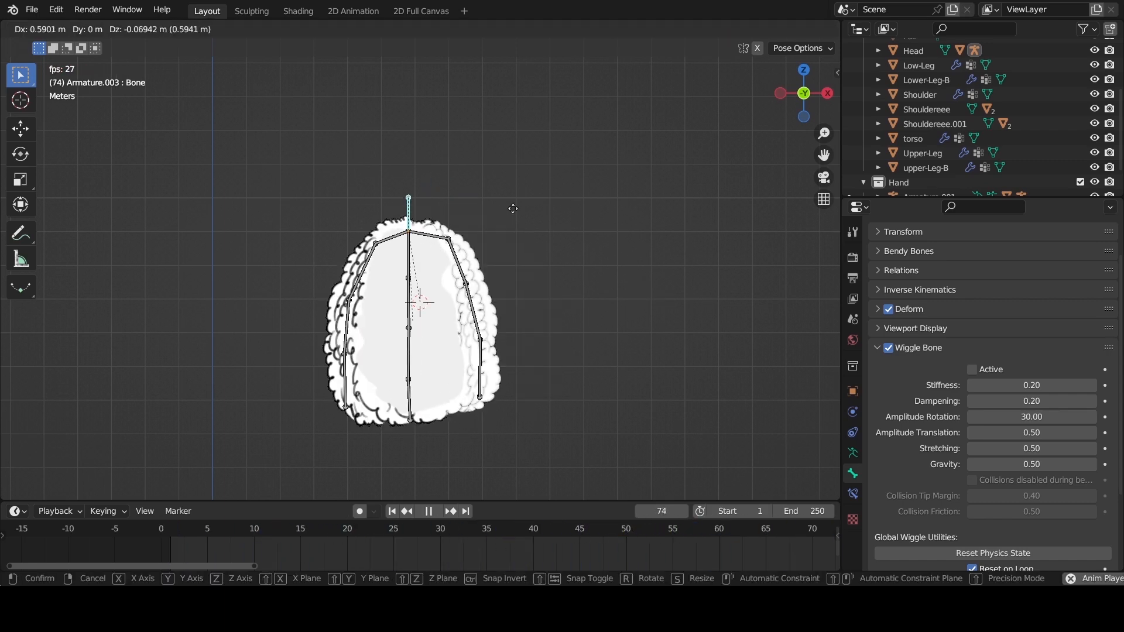
{"action": "right_click", "coordinate": [471, 208]}
{"action": "key", "text": "space"}
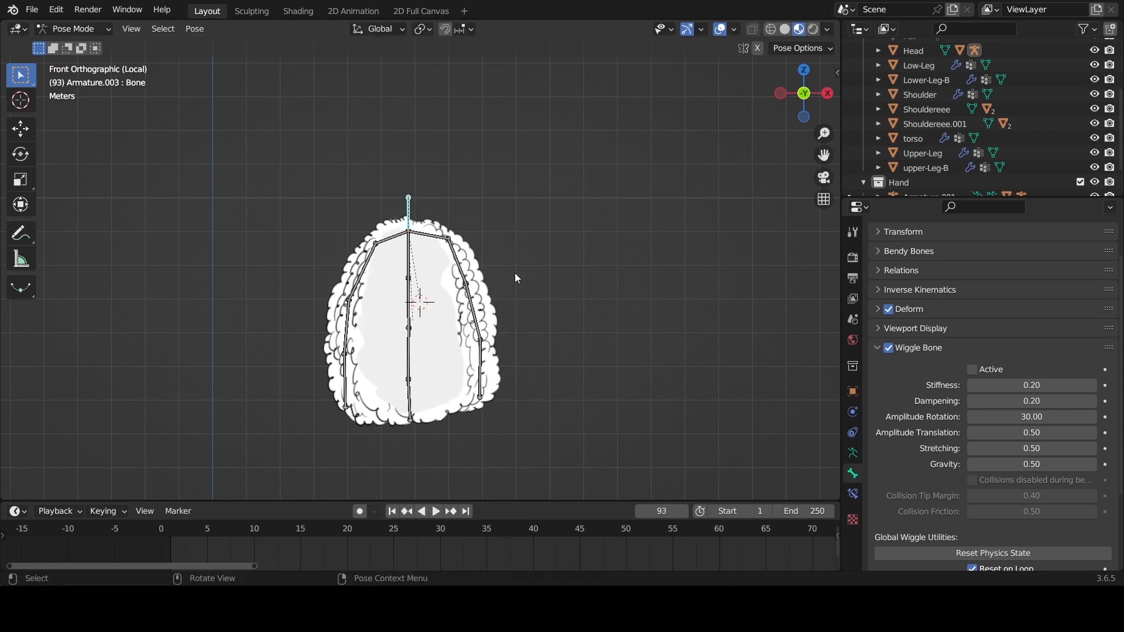
Replay the hair simulation from the start of the timeline without moving any bone, and return to frame 1.
{"action": "left_click", "coordinate": [181, 529]}
{"action": "key", "text": "space"}
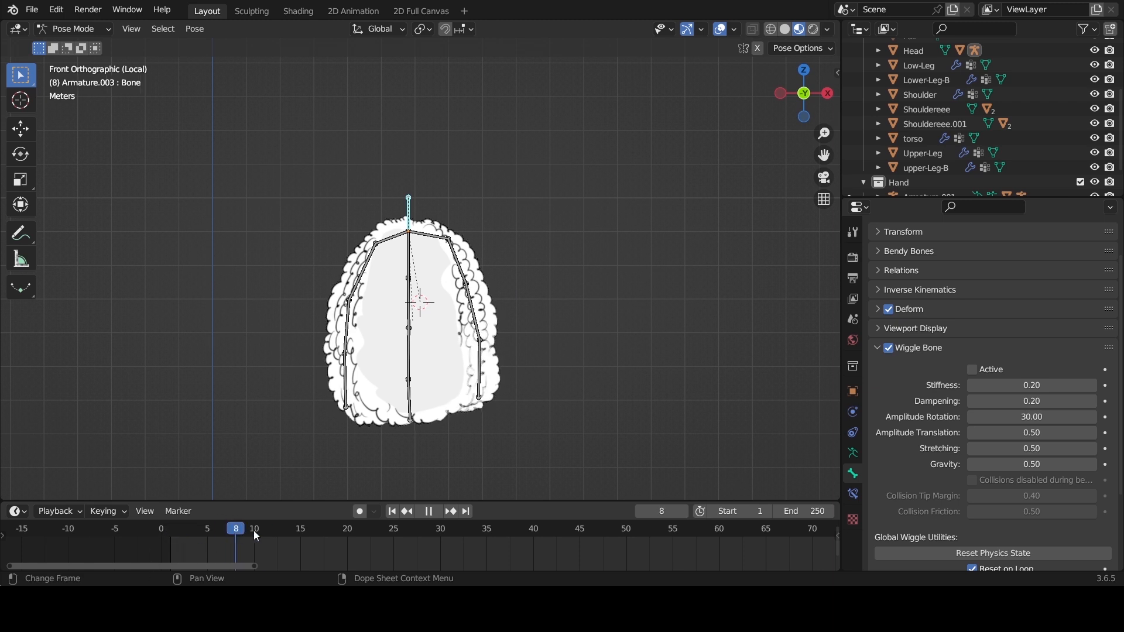
{"action": "key", "text": "Escape"}
{"action": "left_click", "coordinate": [170, 515]}
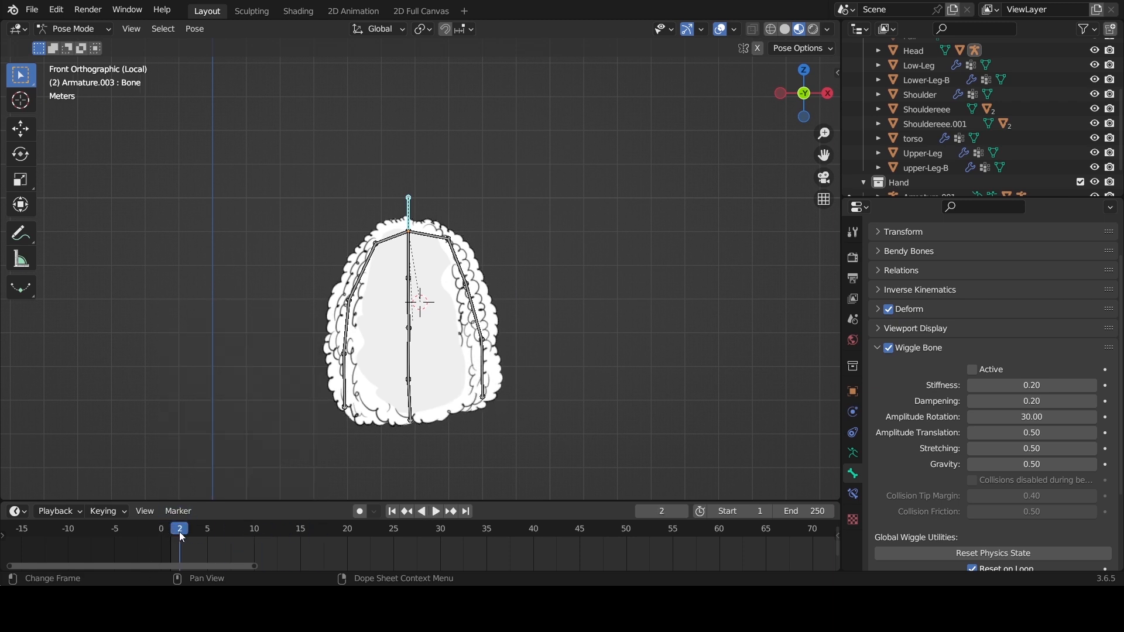
{"action": "left_click", "coordinate": [161, 529]}
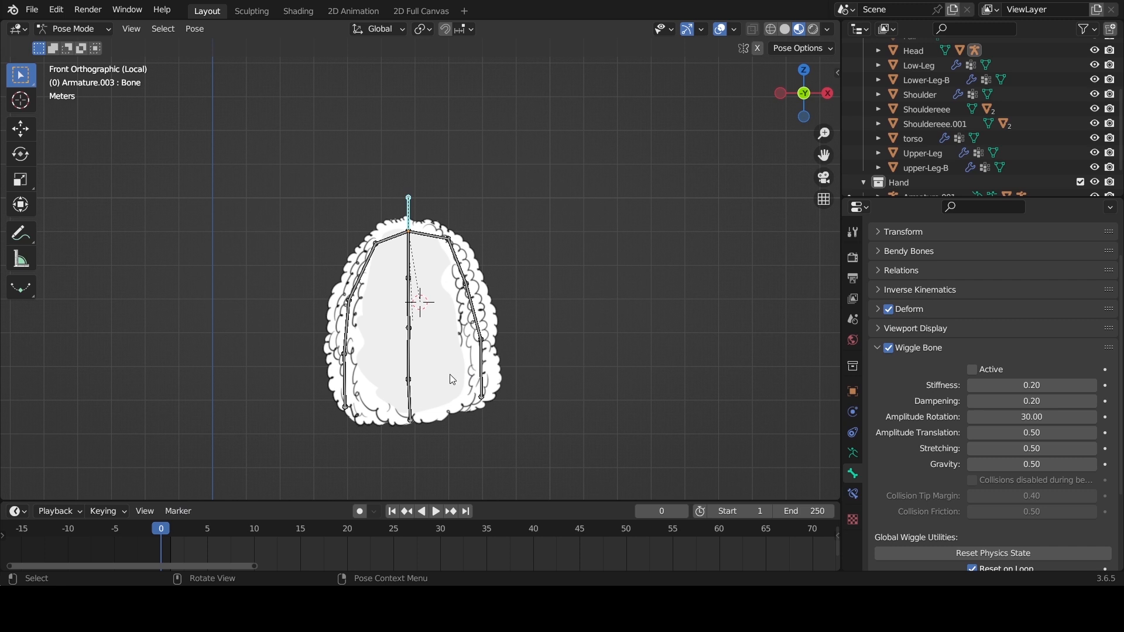
{"action": "key", "text": "space"}
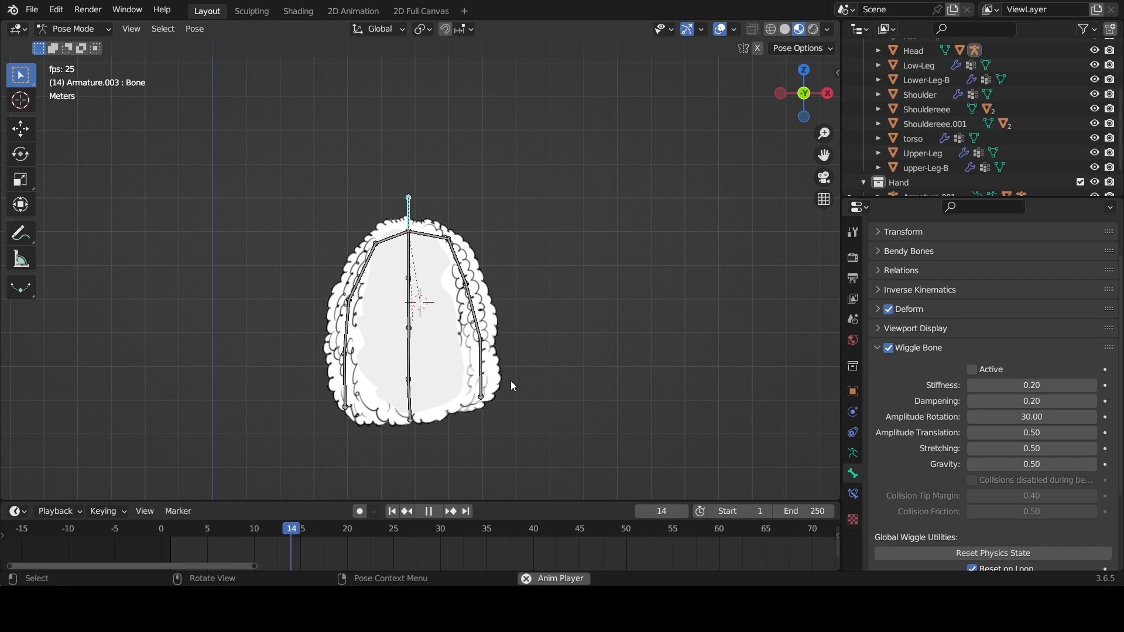
{"action": "key", "text": "space"}
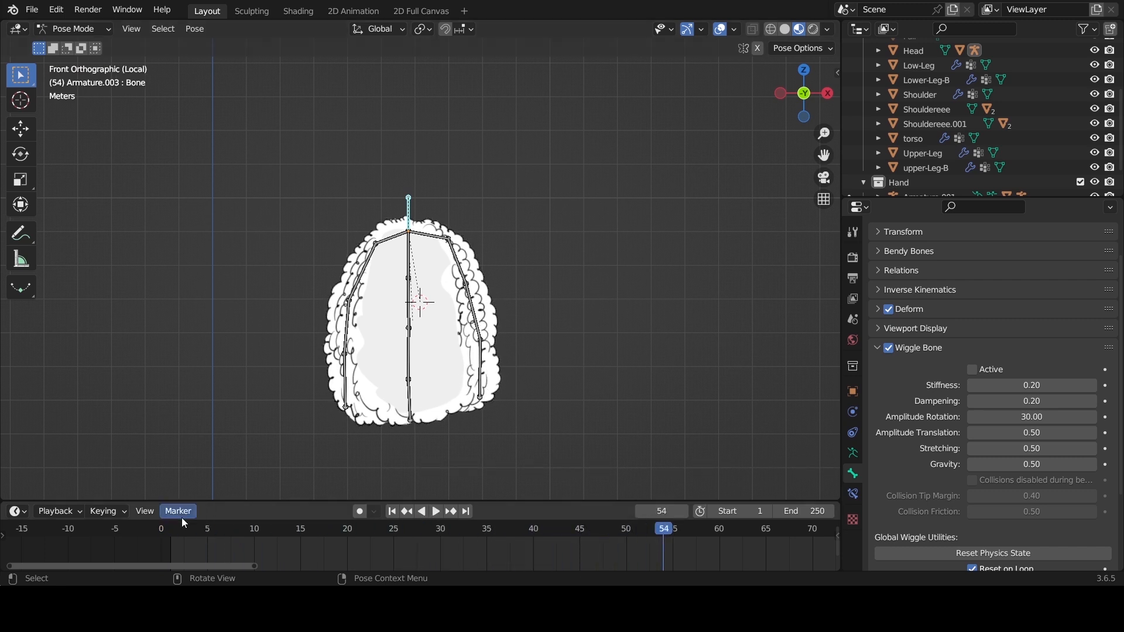
{"action": "left_click", "coordinate": [171, 529]}
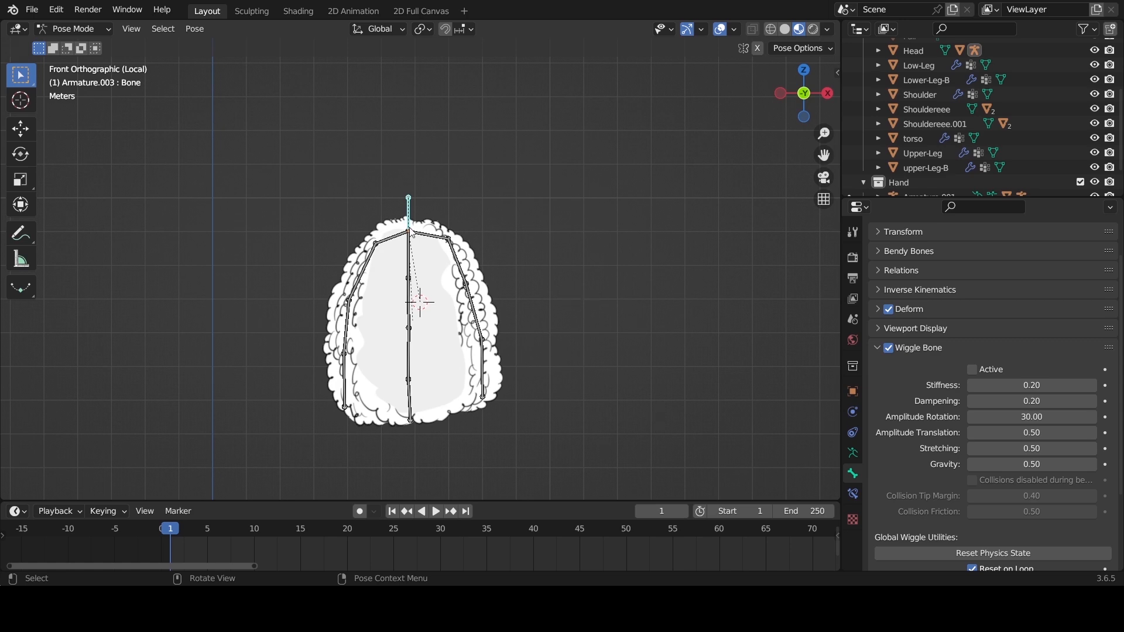
Leave Local View to show the whole character, deselect the bones and switch the hair armature to Object Mode.
{"action": "scroll", "coordinate": [411, 237], "scroll_direction": "up", "scroll_amount": 3}
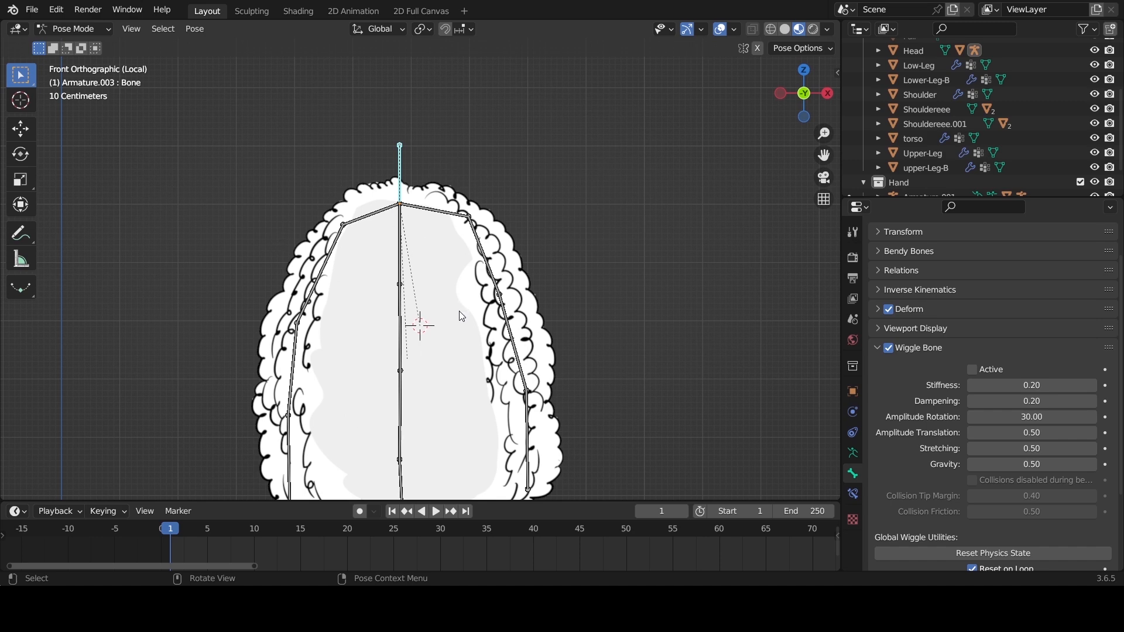
{"action": "key", "text": "KP_Divide"}
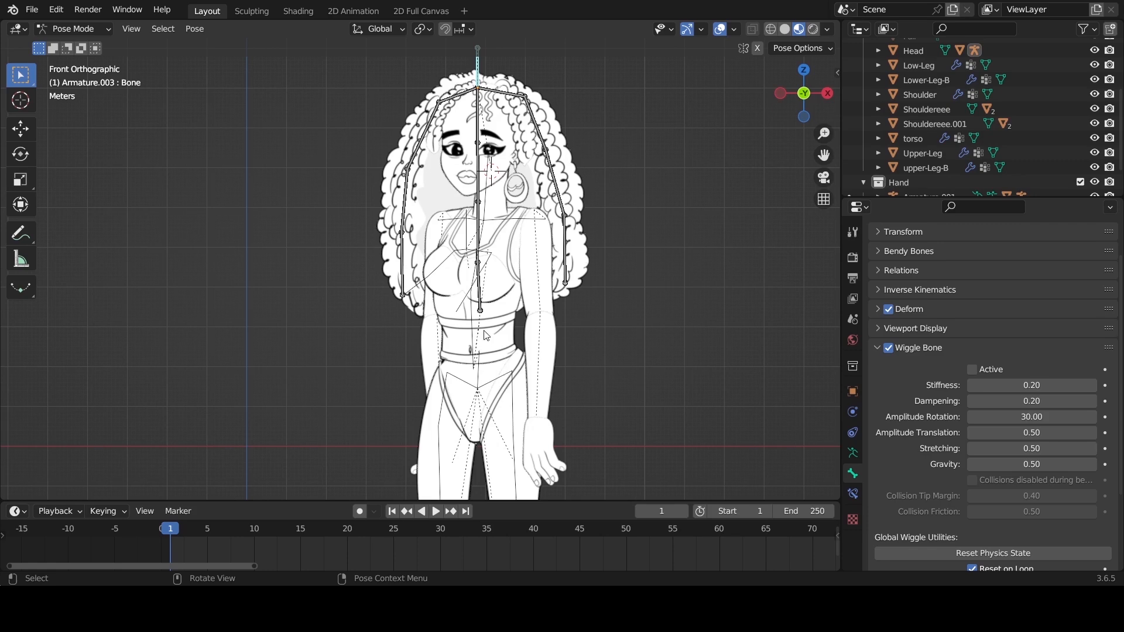
{"action": "key", "text": "alt+a"}
{"action": "key", "text": "ctrl+Tab"}
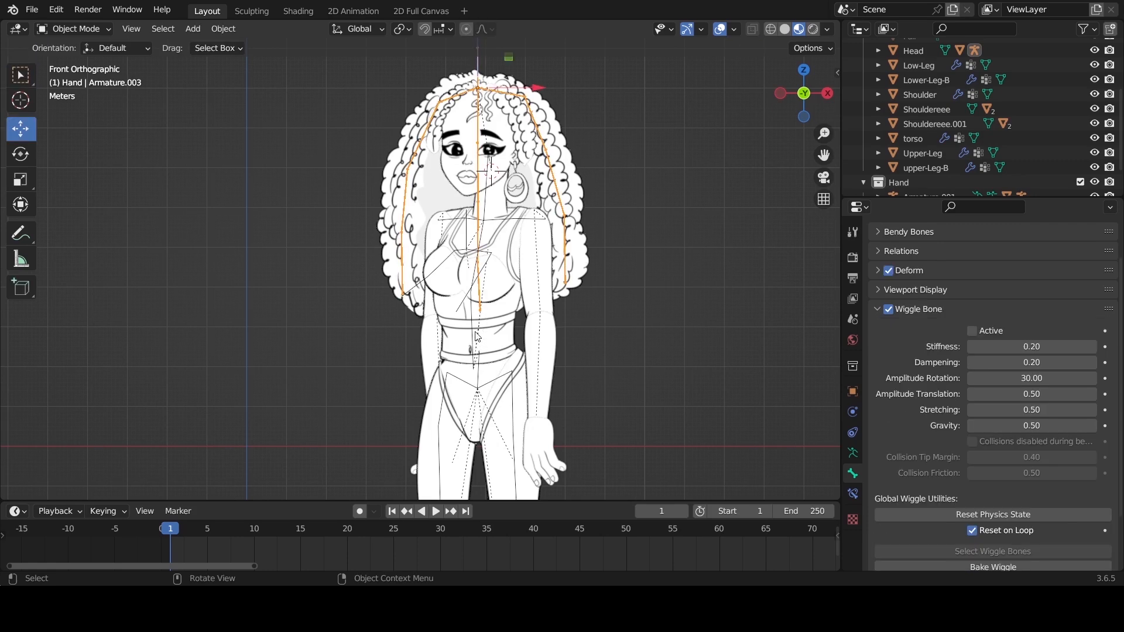
Set the viewport display of the torso's spine and shoulder armature to Stick.
{"action": "left_click", "coordinate": [477, 335]}
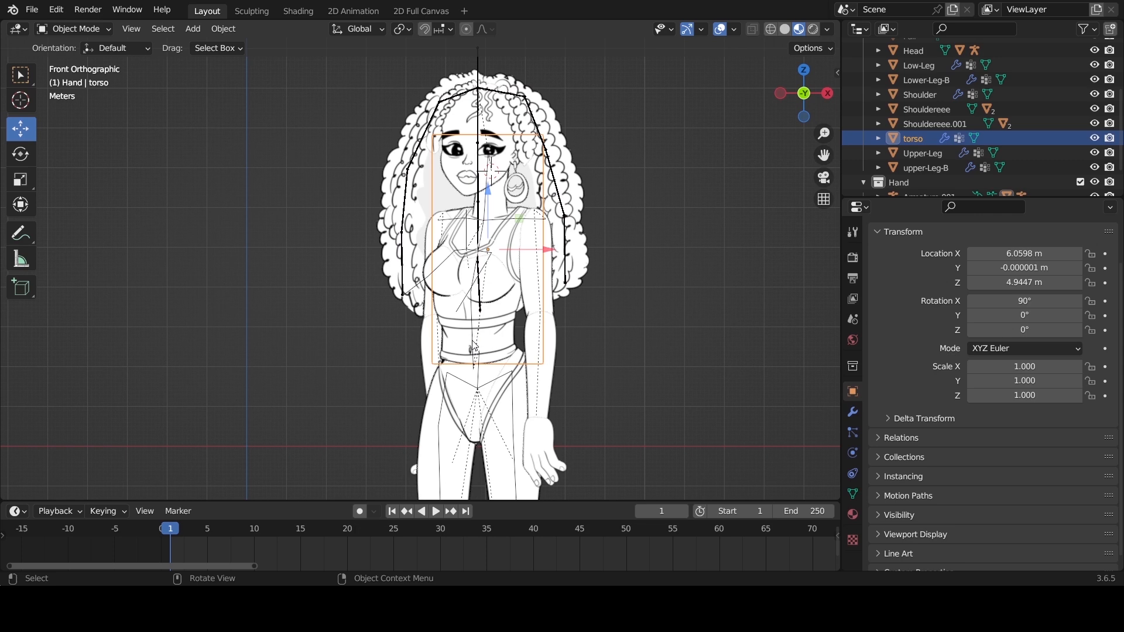
{"action": "left_click", "coordinate": [475, 362]}
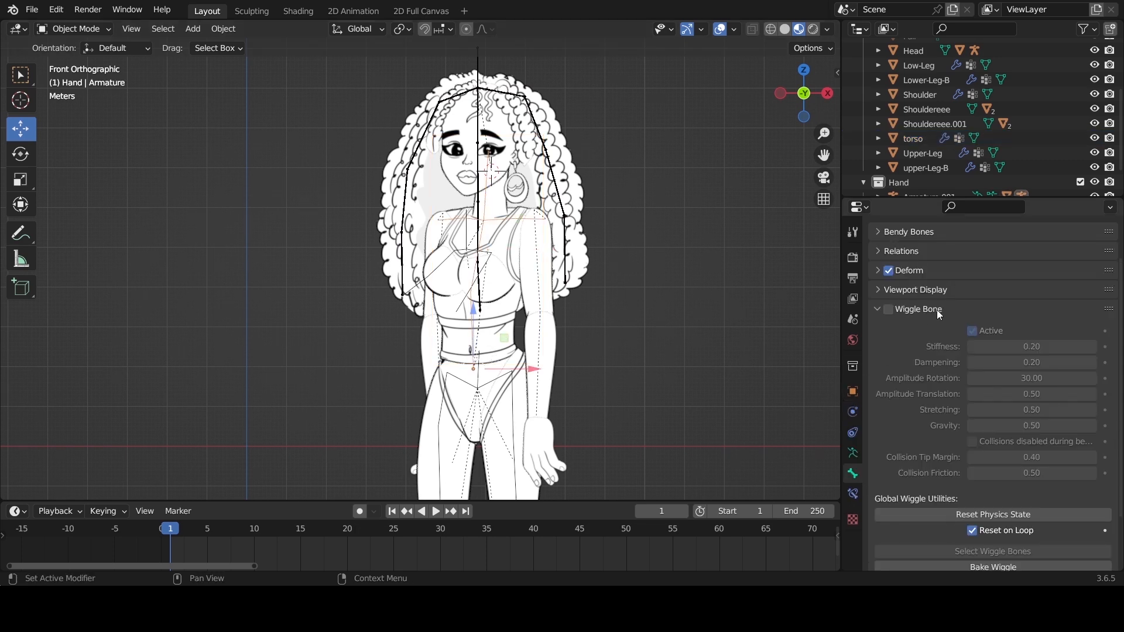
{"action": "left_click", "coordinate": [852, 453]}
{"action": "left_click", "coordinate": [1017, 418]}
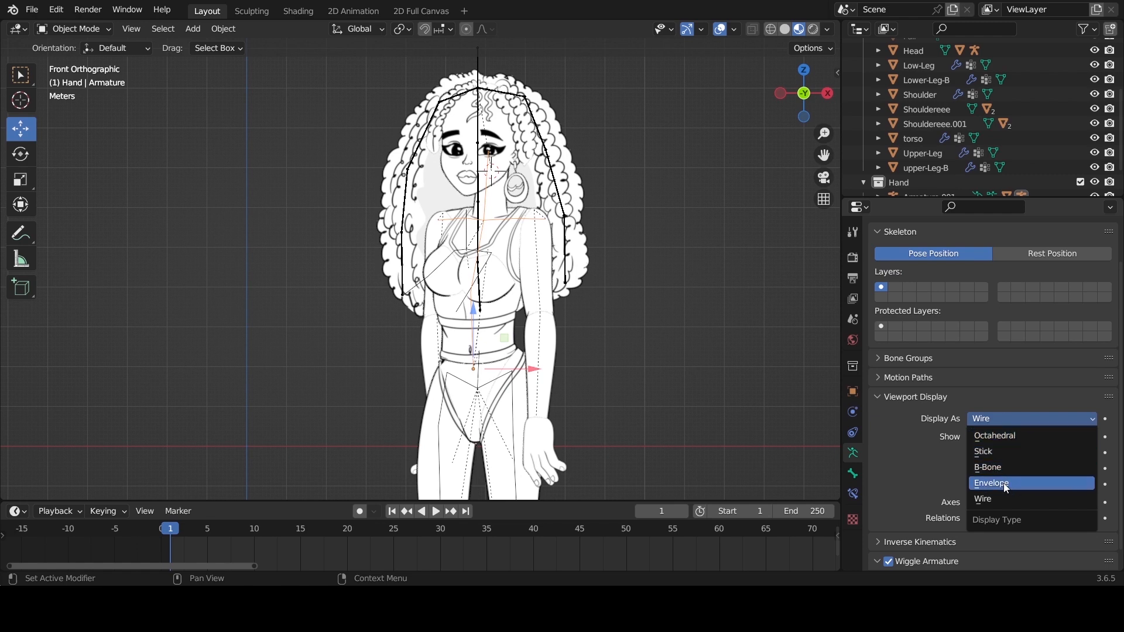
{"action": "left_click", "coordinate": [1002, 453]}
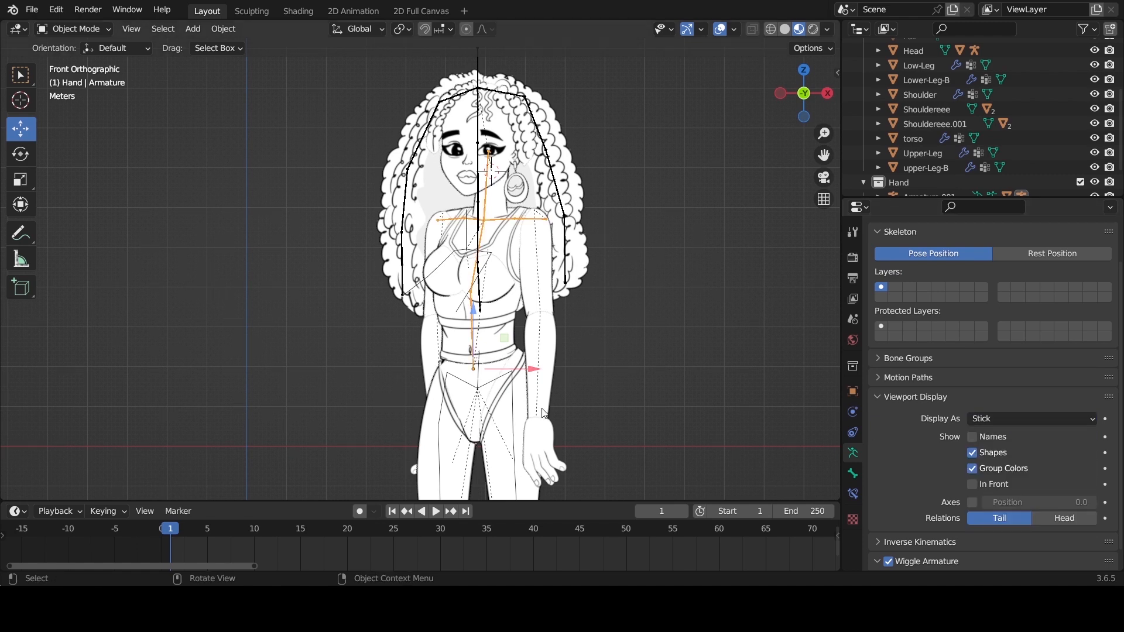
Set the viewport display of the hip and leg armature (Armature.001) to Stick.
{"action": "left_click", "coordinate": [516, 393]}
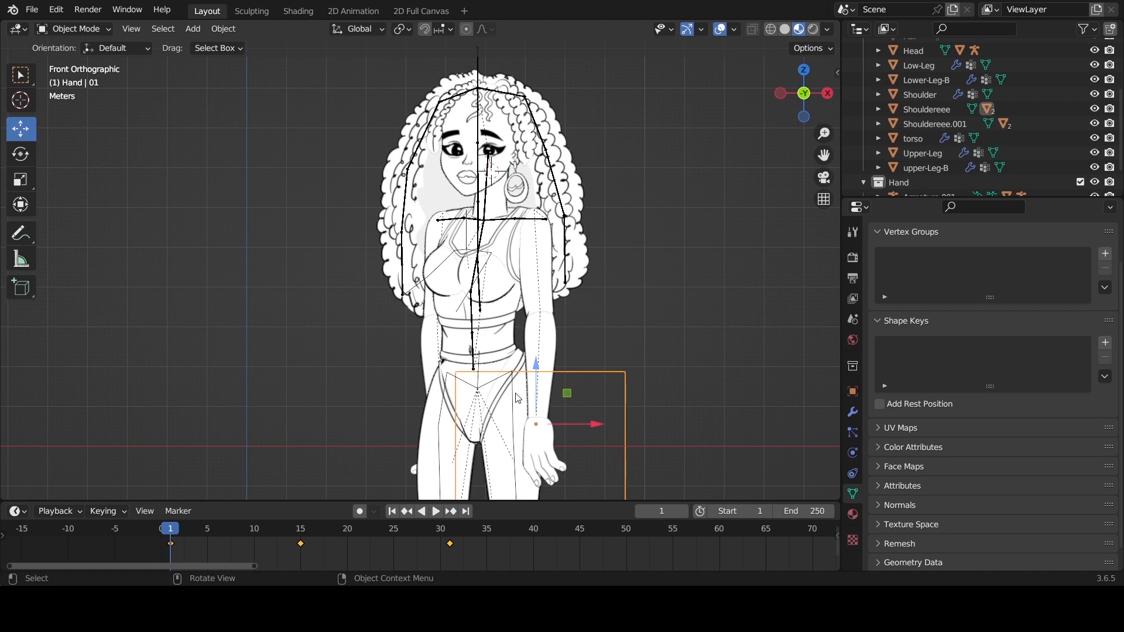
{"action": "left_click", "coordinate": [456, 383]}
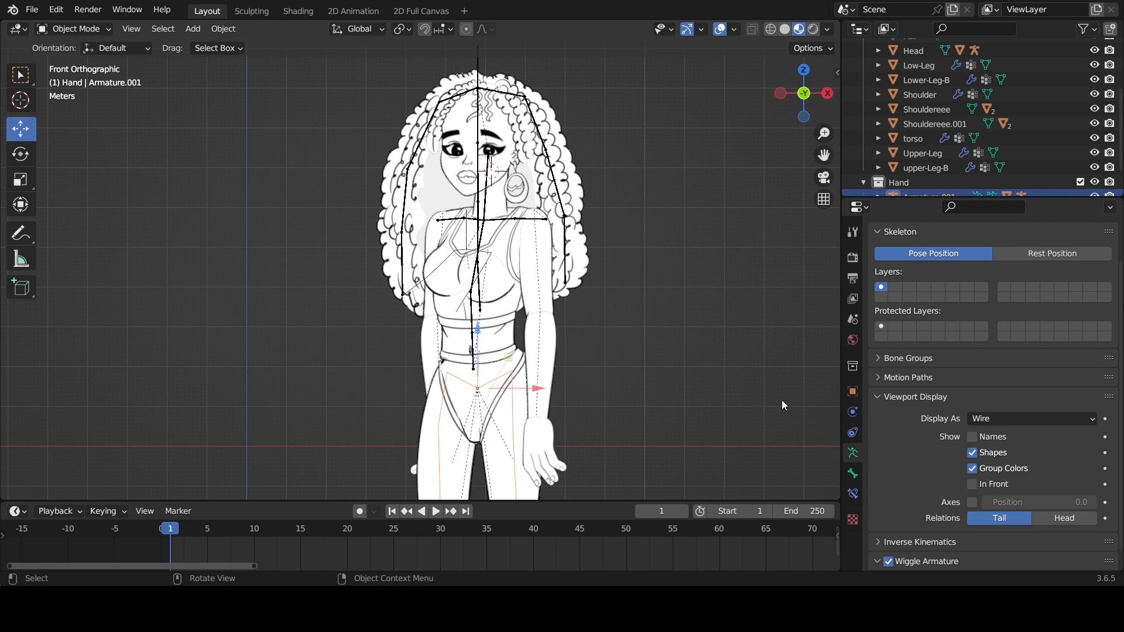
{"action": "left_click", "coordinate": [999, 420]}
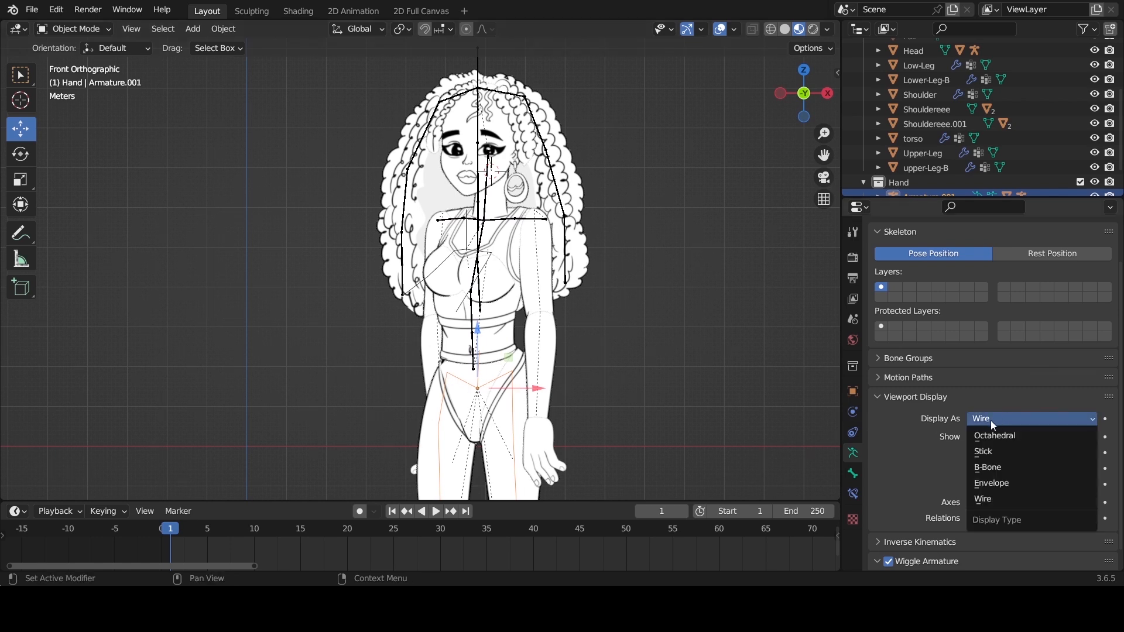
{"action": "left_click", "coordinate": [996, 453]}
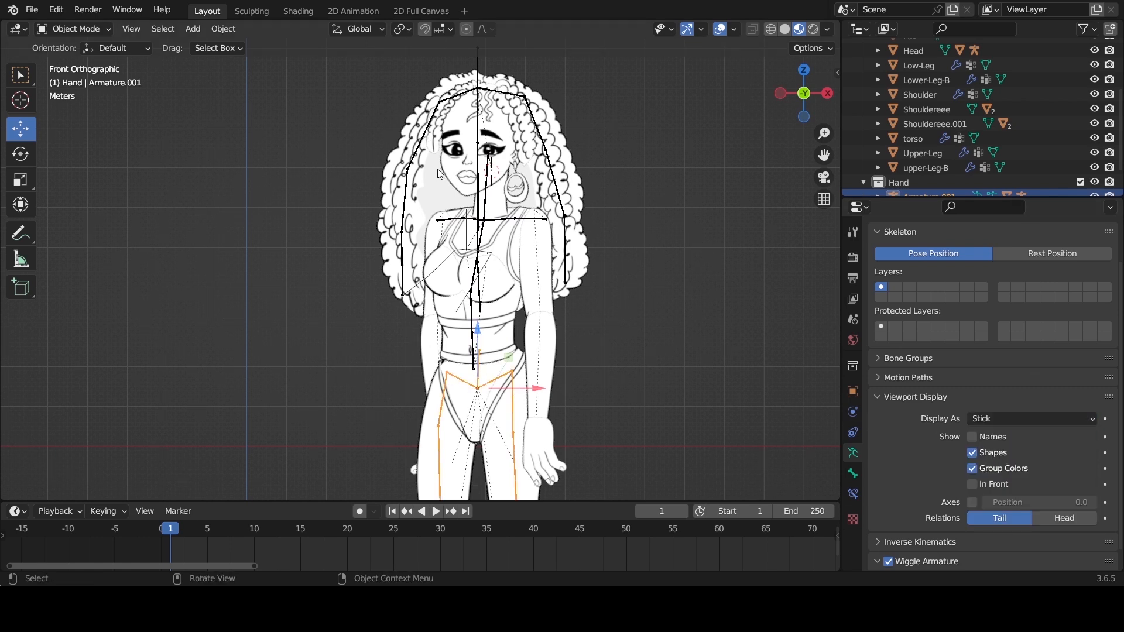
Set the viewport display of the chest armature (Armature.002) to Stick.
{"action": "left_click", "coordinate": [438, 274]}
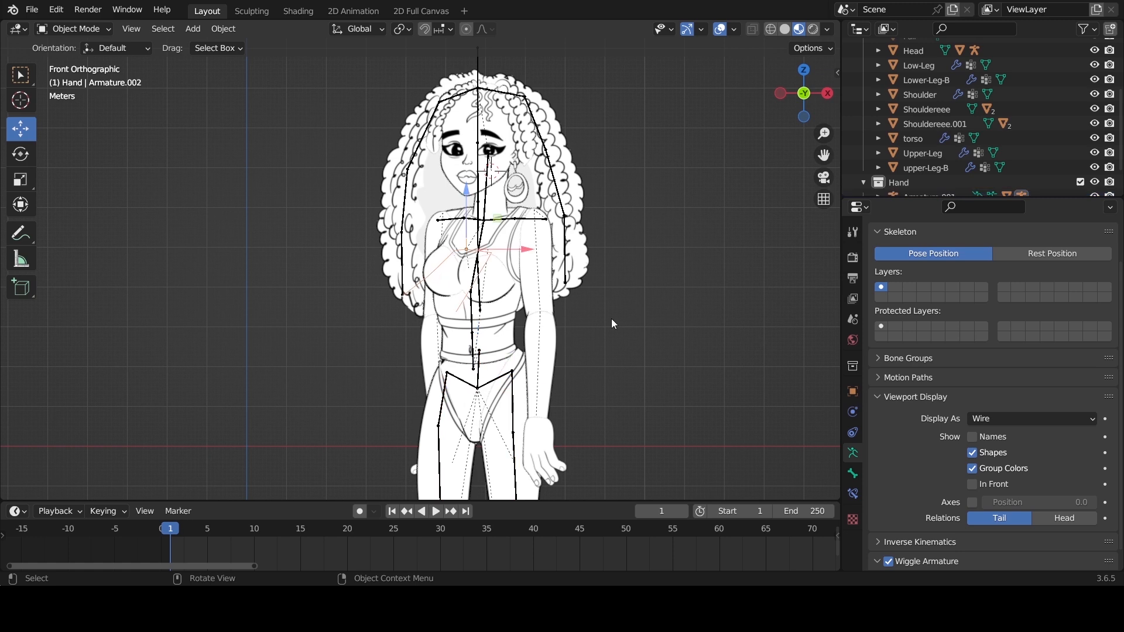
{"action": "left_click", "coordinate": [997, 420]}
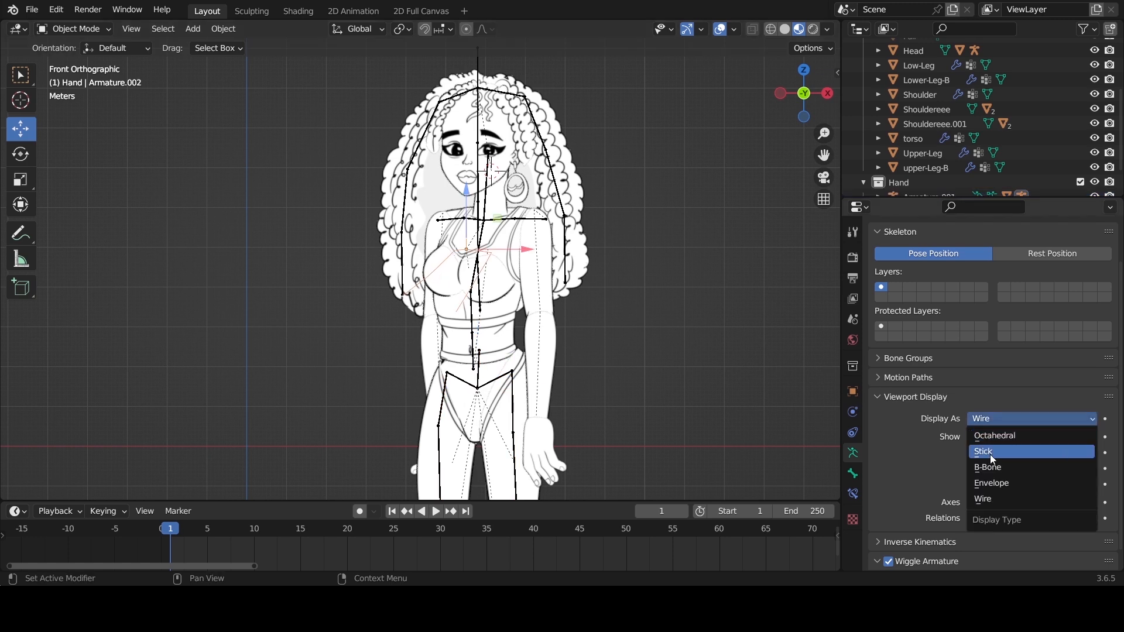
{"action": "left_click", "coordinate": [995, 453]}
{"action": "left_click", "coordinate": [612, 260]}
{"action": "scroll", "coordinate": [615, 263], "scroll_direction": "up", "scroll_amount": 1}
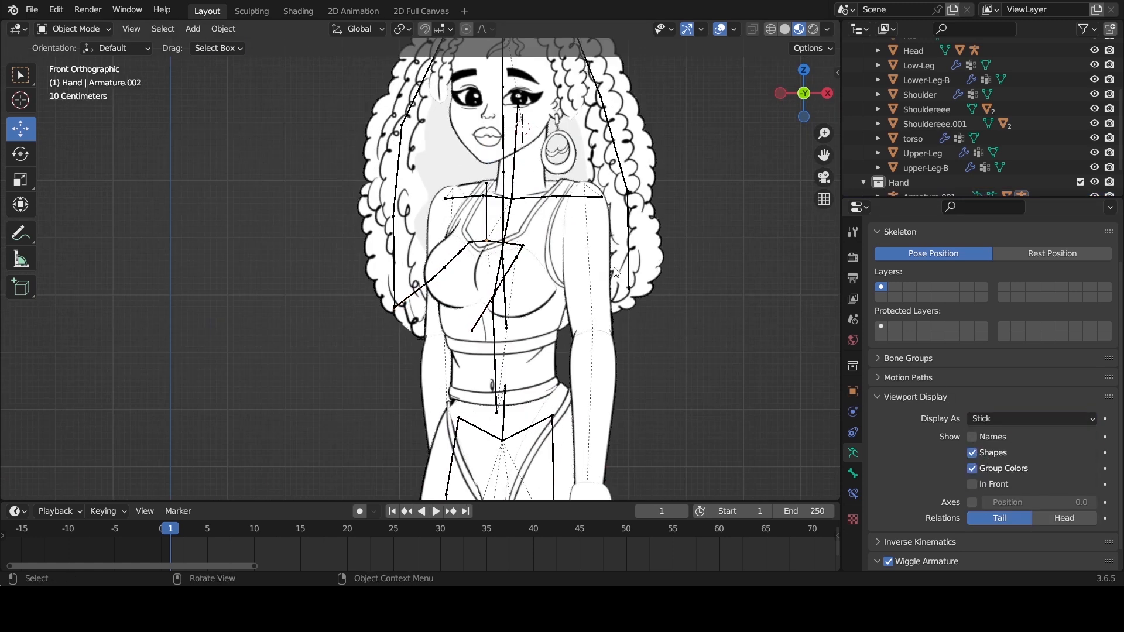
Test-move the Waist bone of Armature.001 in Pose Mode during playback to check the hair wiggle on the whole character, and cancel the move.
{"action": "left_click", "coordinate": [491, 386]}
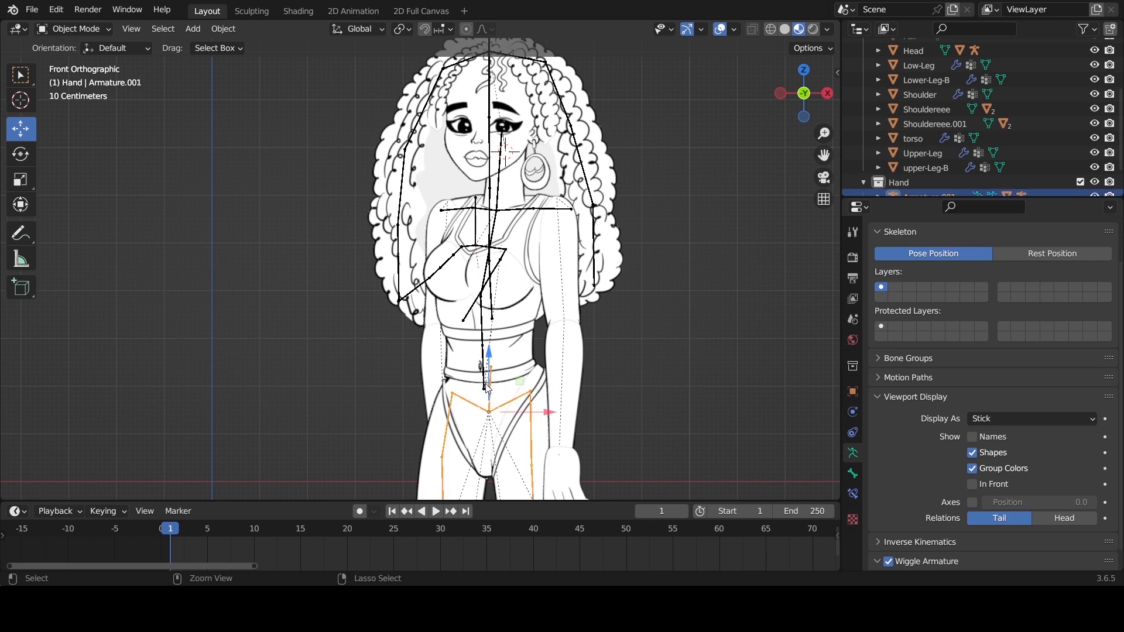
{"action": "key", "text": "ctrl+Tab"}
{"action": "left_click", "coordinate": [490, 386]}
{"action": "scroll", "coordinate": [470, 404], "scroll_direction": "down", "scroll_amount": 1}
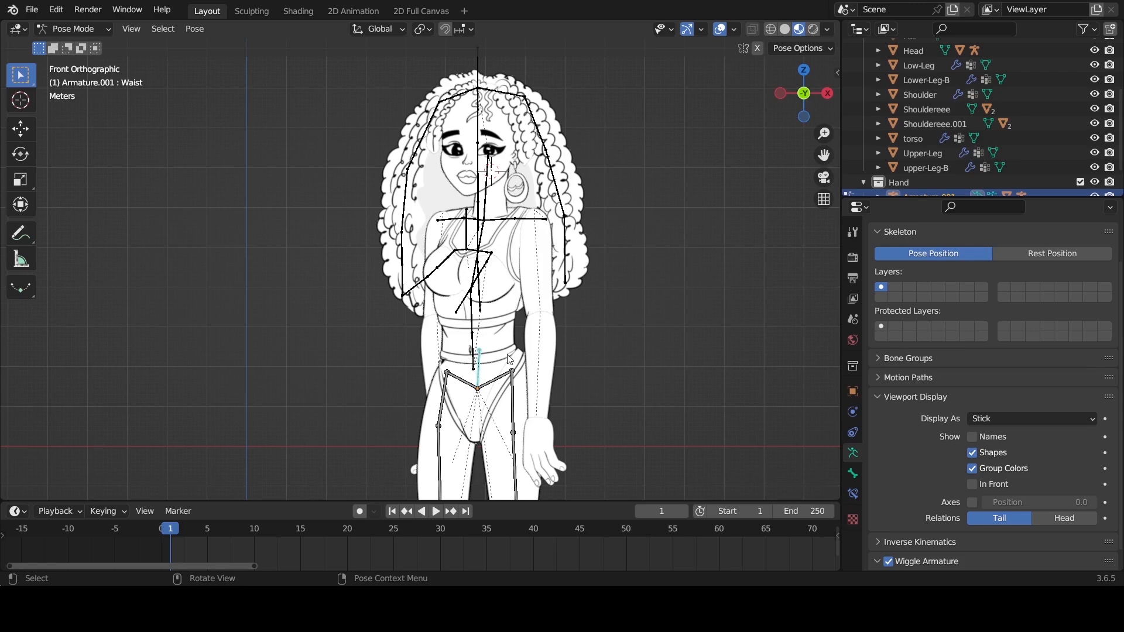
{"action": "key", "text": "space"}
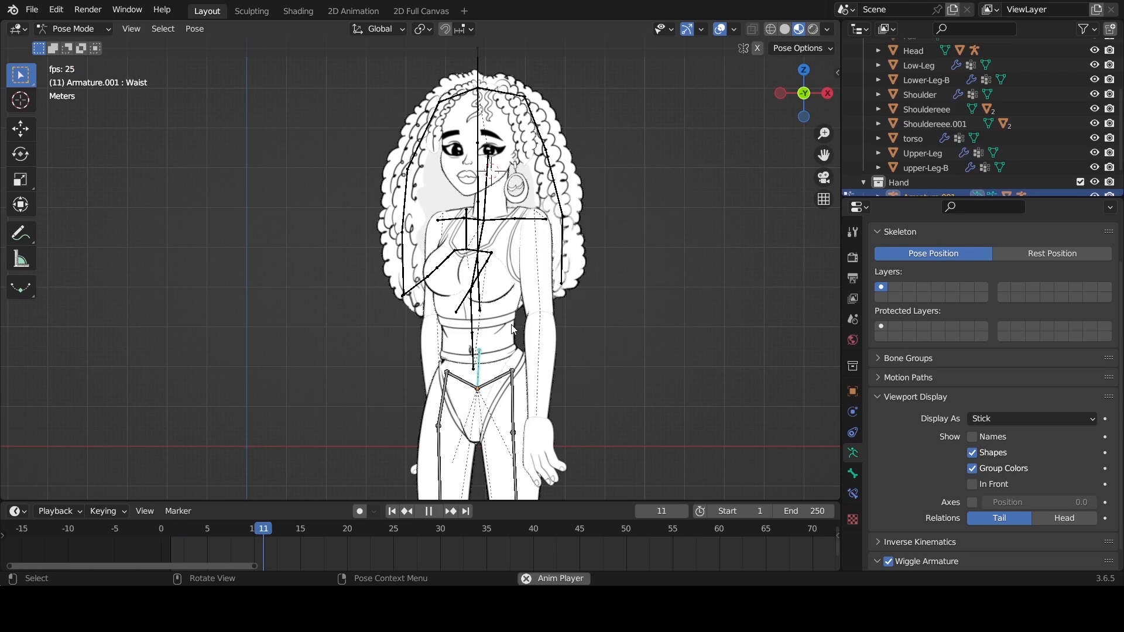
{"action": "key", "text": "g"}
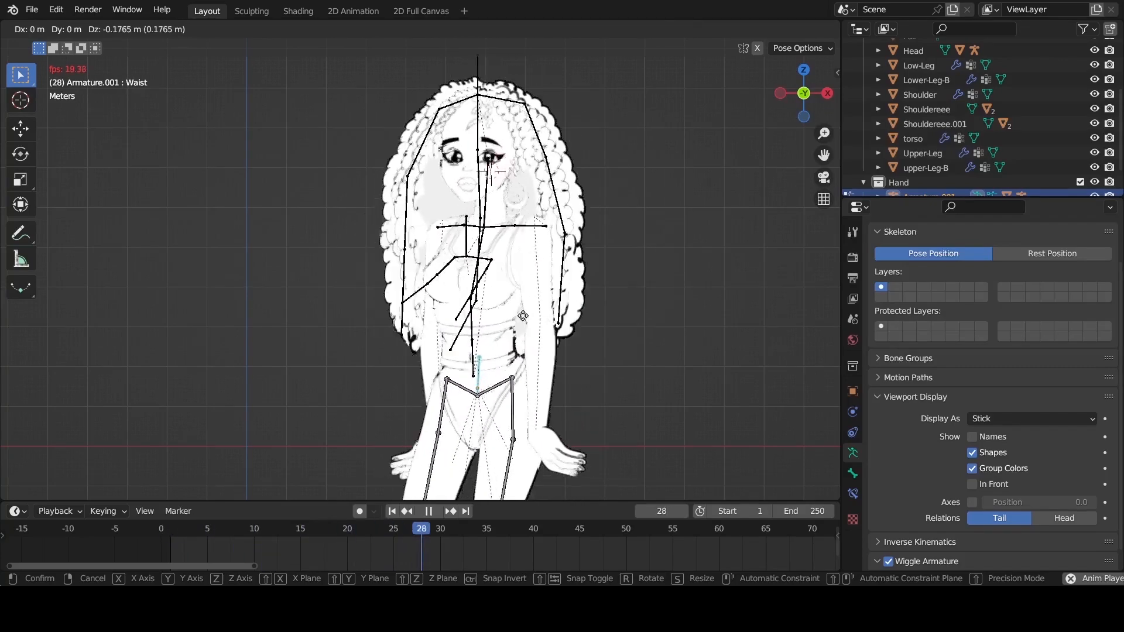
{"action": "right_click", "coordinate": [511, 335]}
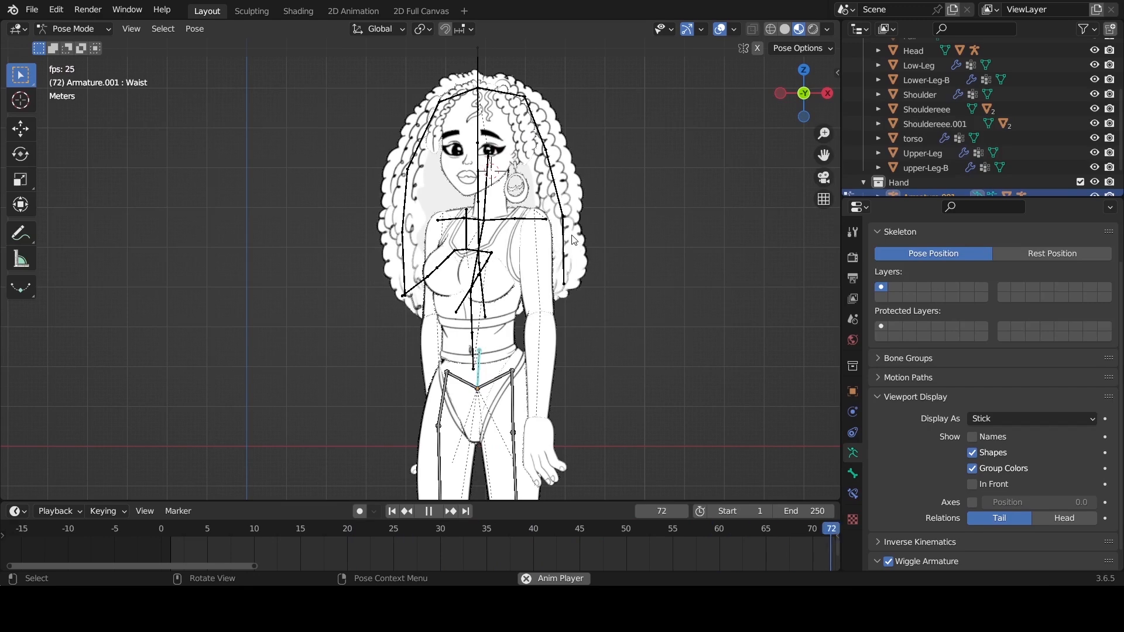
Return to Object Mode, isolate the hair with its armature in Local View, stop playback and select the hair armature.
{"action": "key", "text": "ctrl+Tab"}
{"action": "left_click", "coordinate": [557, 195]}
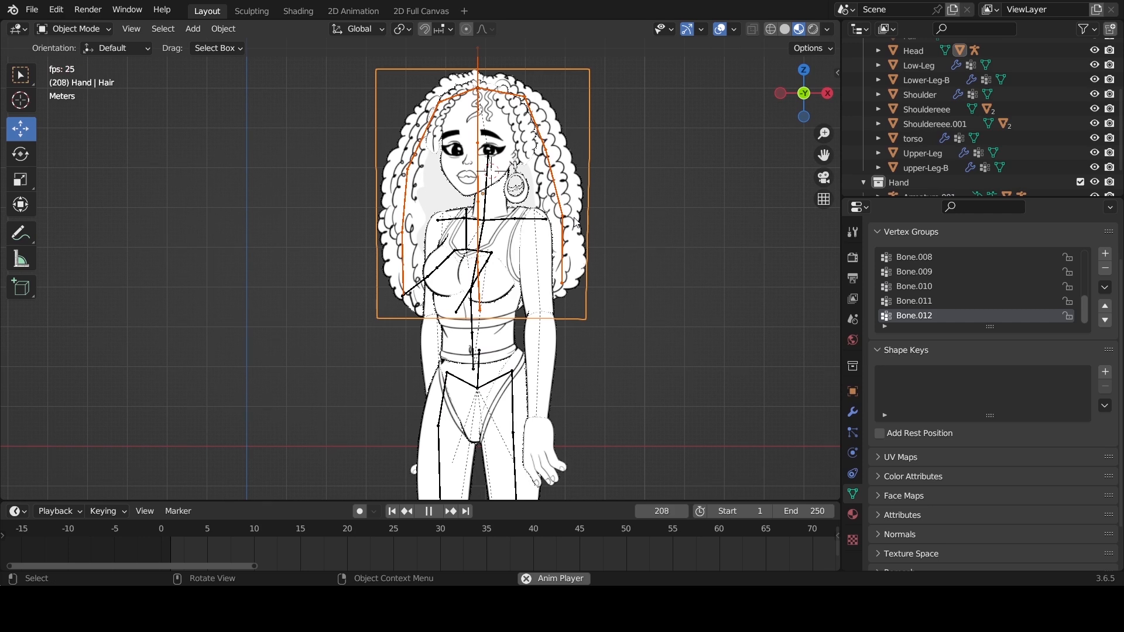
{"action": "key", "text": "KP_Divide"}
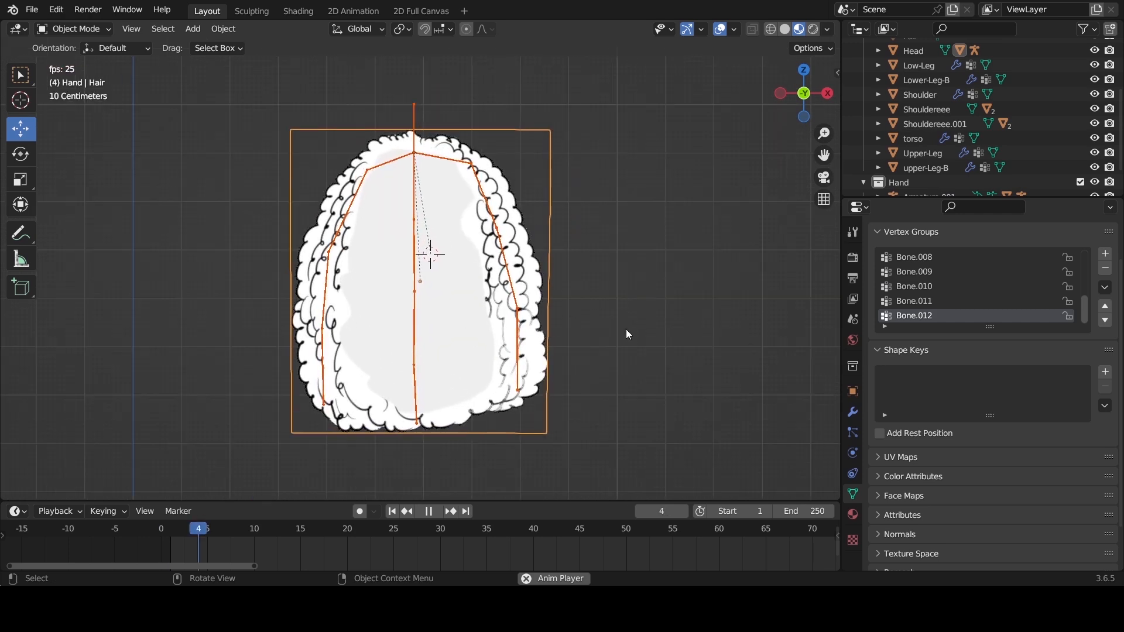
{"action": "left_click", "coordinate": [516, 329]}
{"action": "left_click", "coordinate": [517, 330]}
{"action": "key", "text": "space"}
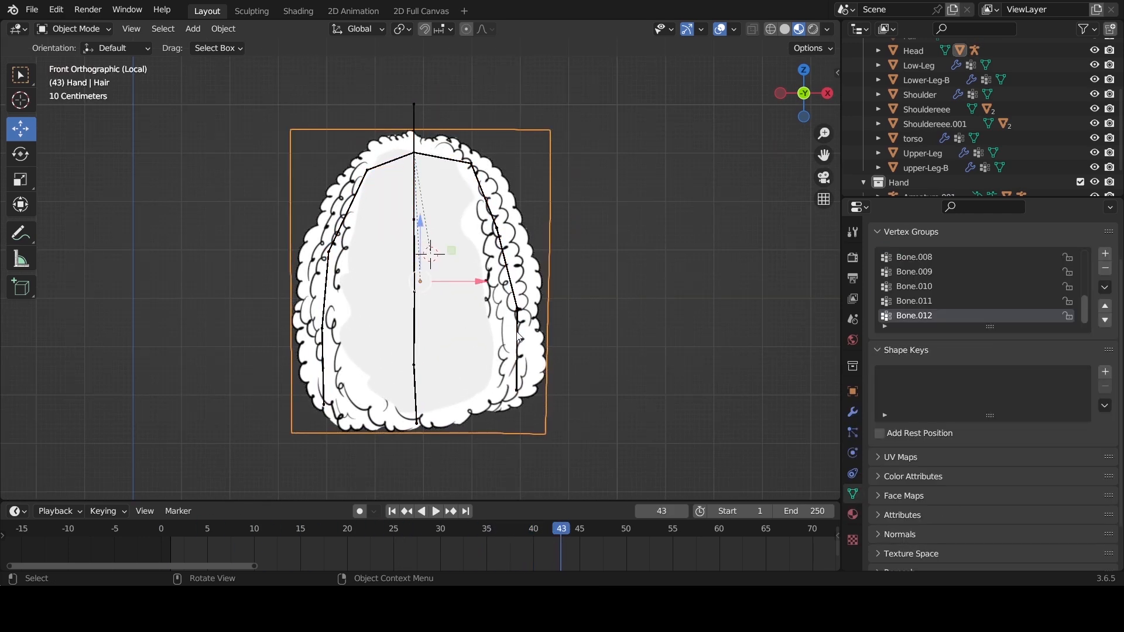
{"action": "left_click", "coordinate": [518, 337]}
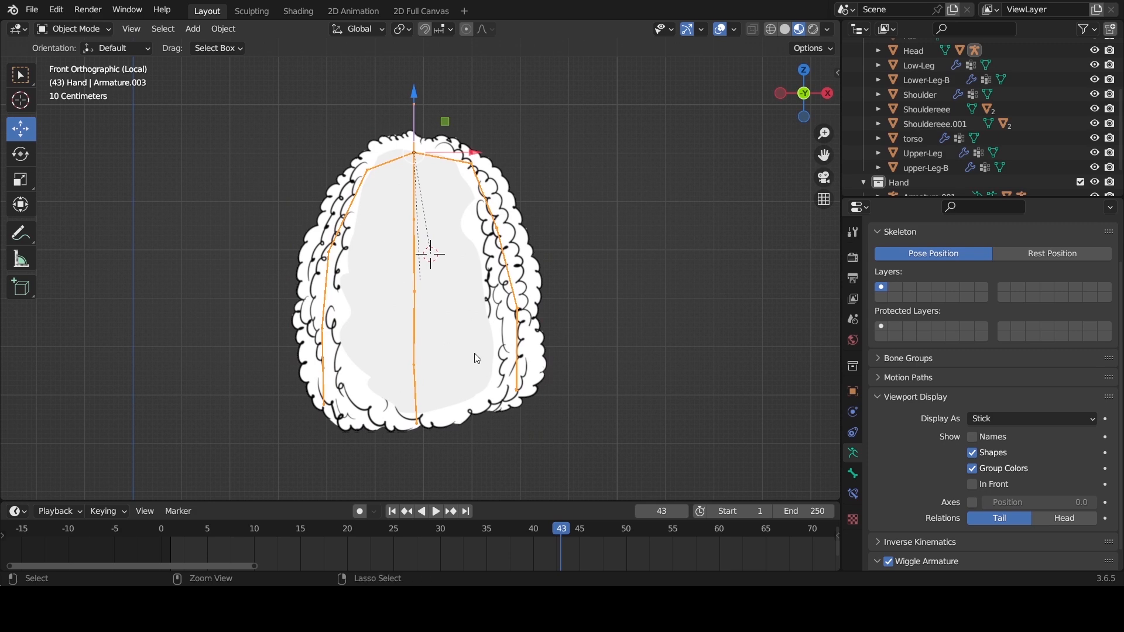
In Pose Mode on the hair armature, select the lower bones of all three strands and set their Wiggle Bone Stiffness to 0.80.
{"action": "key", "text": "ctrl+Tab"}
{"action": "left_click_drag", "start_coordinate": [604, 296], "coordinate": [218, 466]}
{"action": "left_click", "coordinate": [418, 273], "text": "shift"}
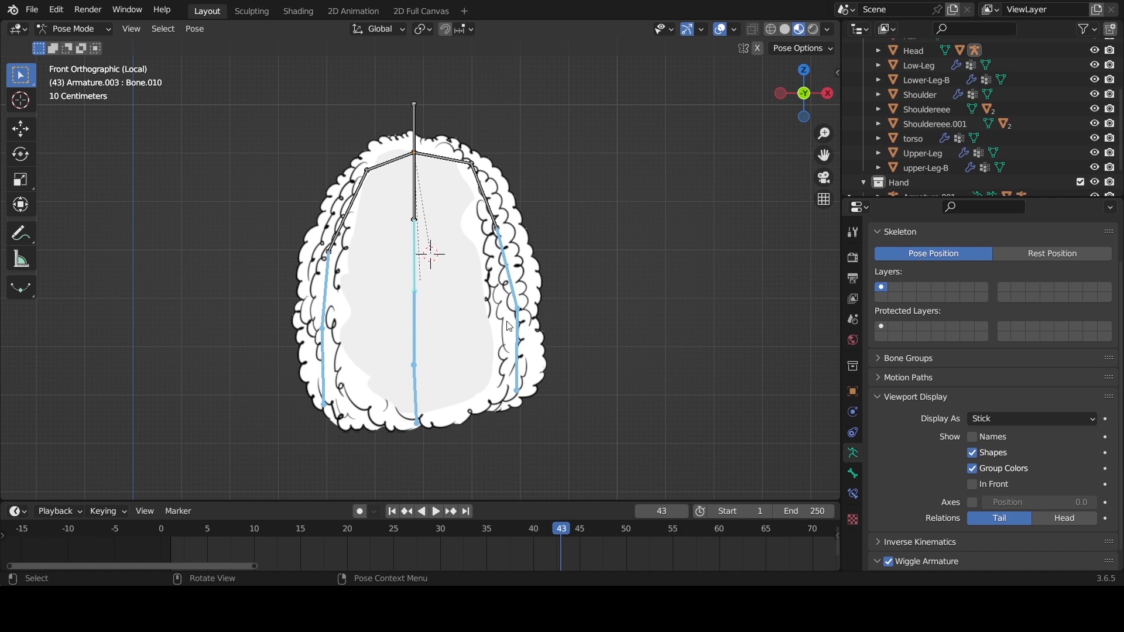
{"action": "left_click", "coordinate": [857, 477]}
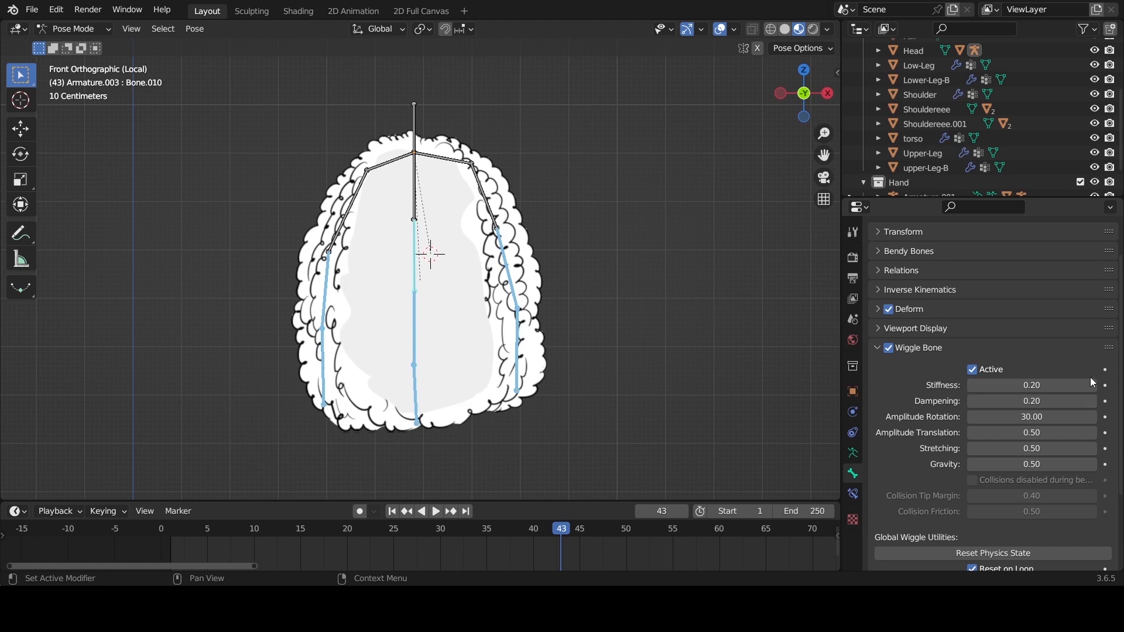
{"action": "left_click_drag", "start_coordinate": [1035, 384], "coordinate": [1094, 385]}
{"action": "key", "text": "ctrl+z"}
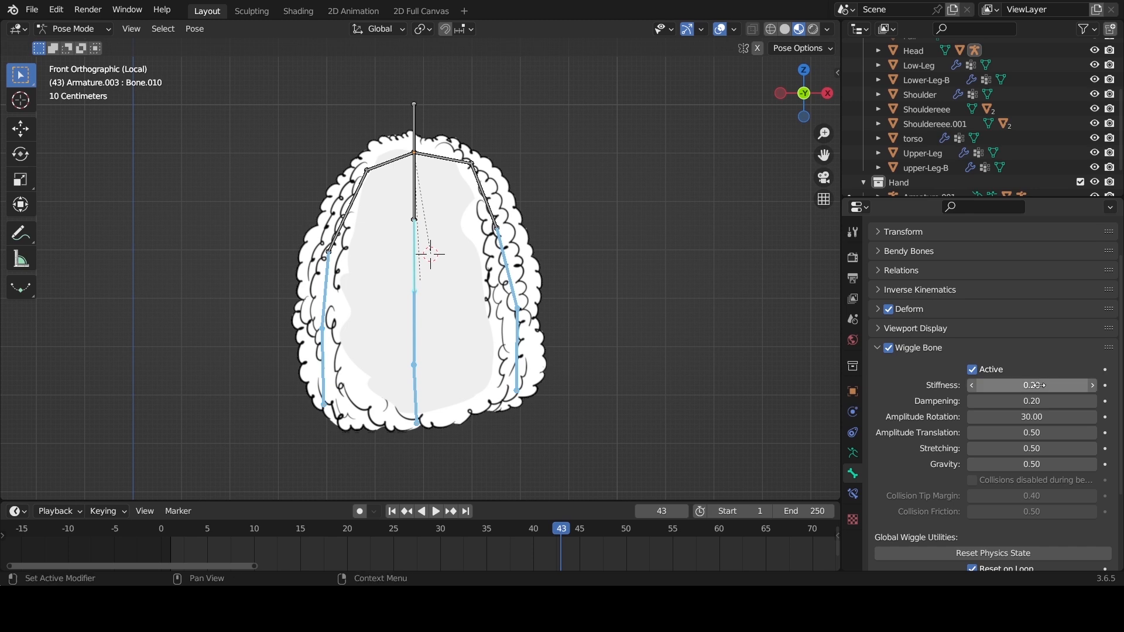
{"action": "left_click", "coordinate": [1039, 386]}
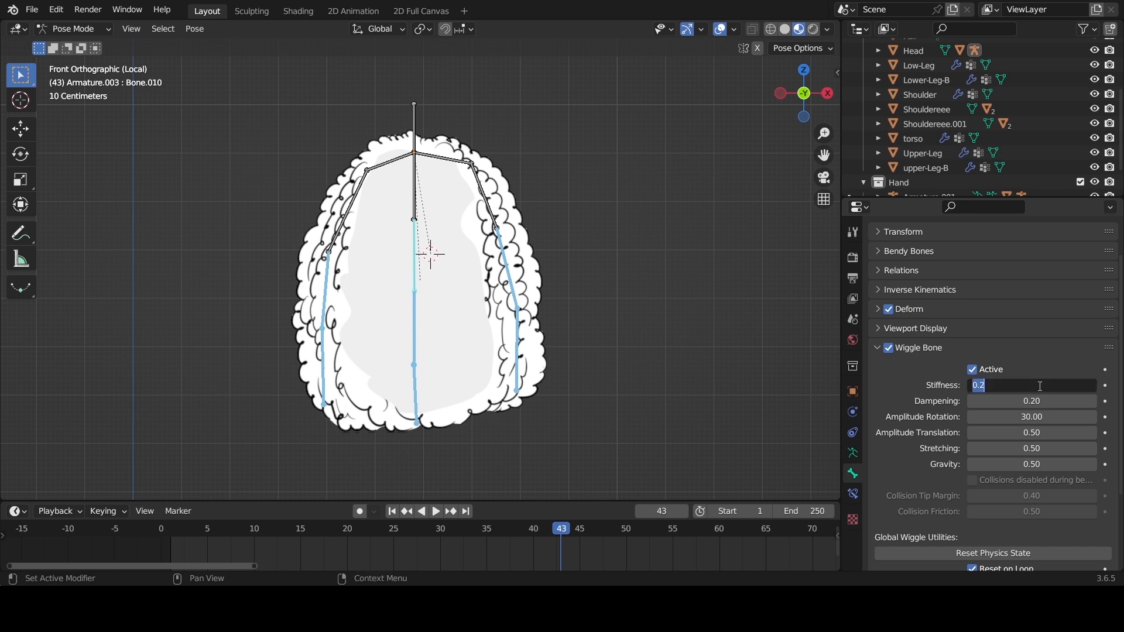
{"action": "type", "text": ".8"}
{"action": "key", "text": "Return"}
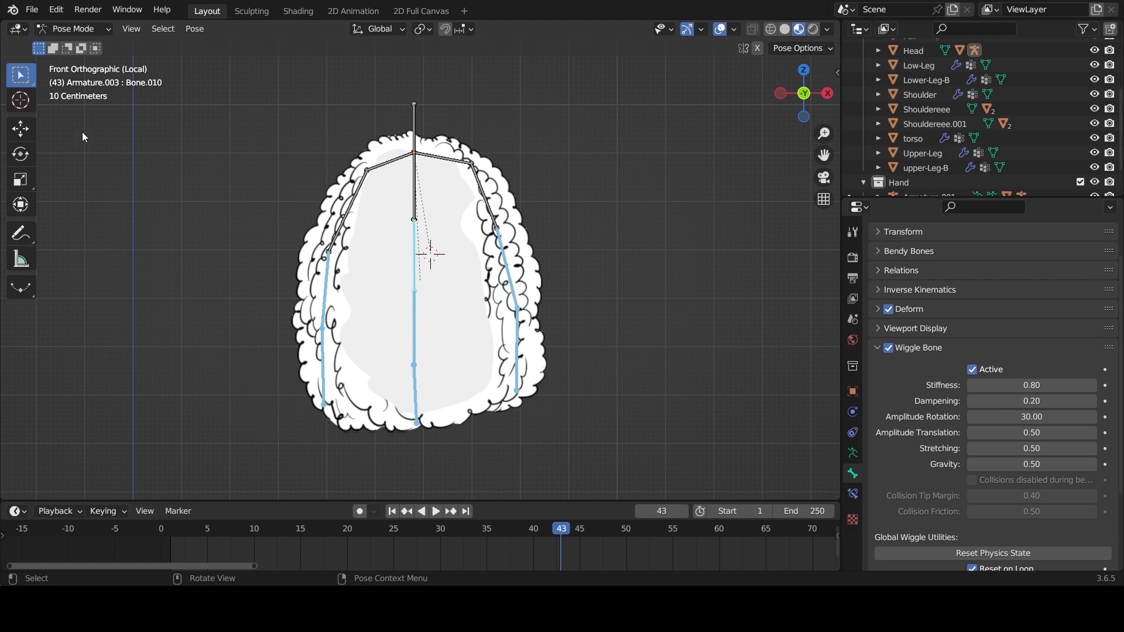
Leave Local View and test-move the Waist bone of Armature.001 during playback to check the hair wiggle, cancelling the move and stopping playback.
{"action": "key", "text": "KP_Divide"}
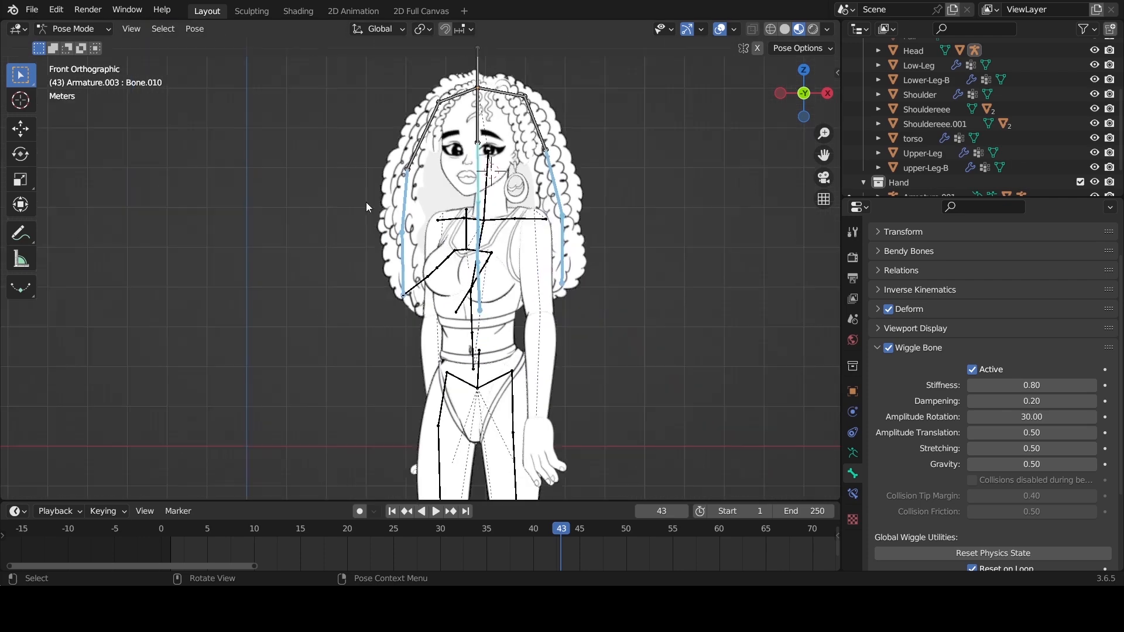
{"action": "key", "text": "ctrl+Tab"}
{"action": "left_click", "coordinate": [483, 373]}
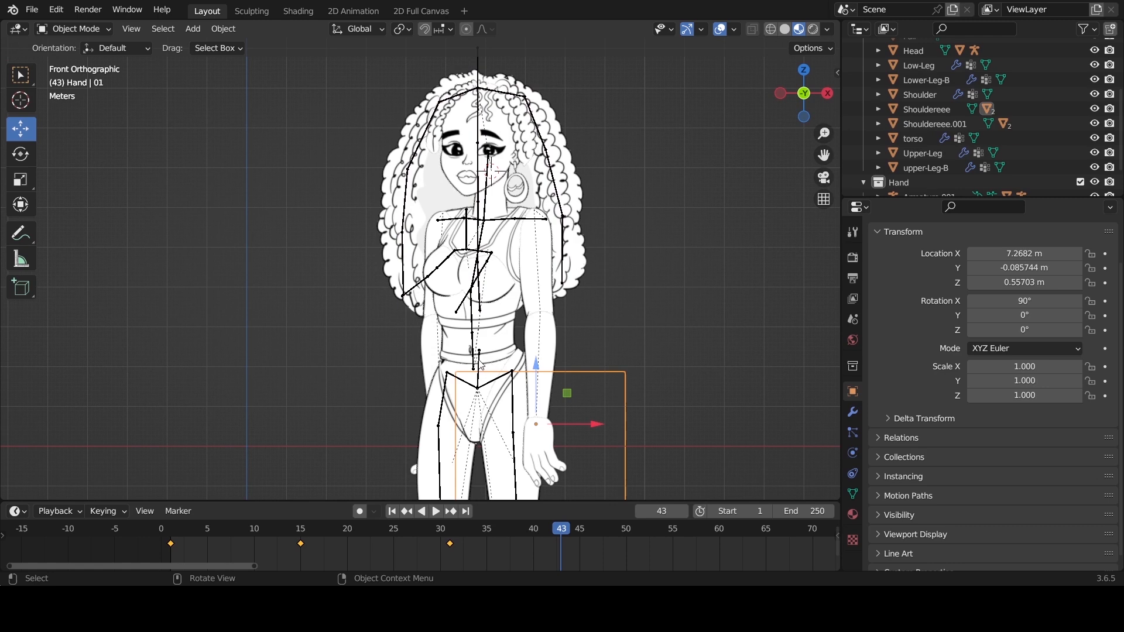
{"action": "left_click", "coordinate": [481, 364]}
{"action": "key", "text": "ctrl+Tab"}
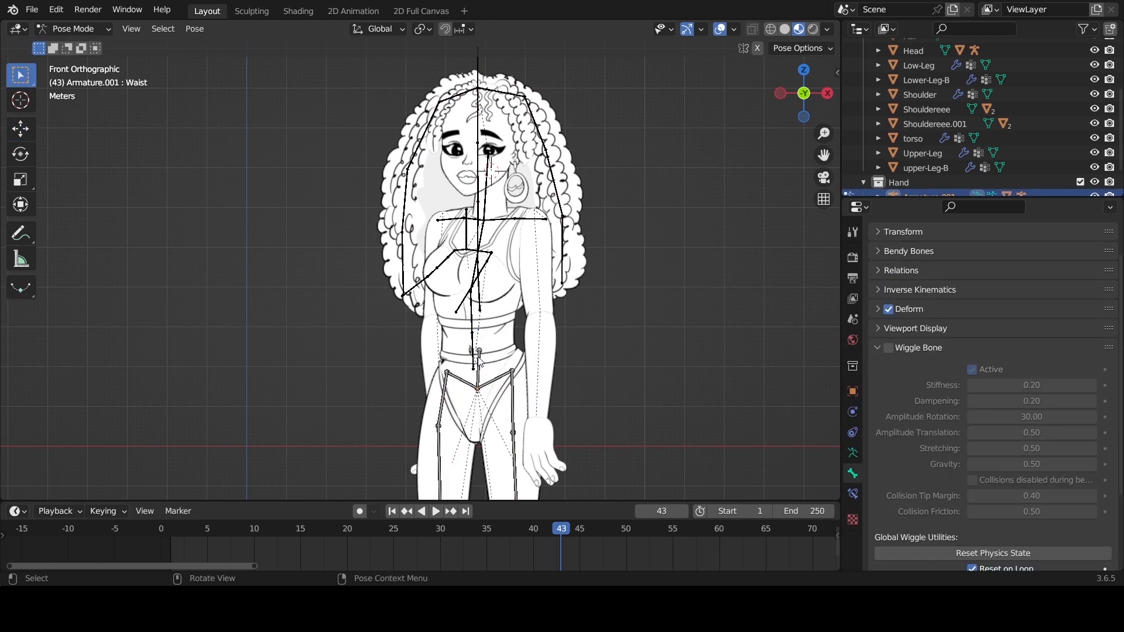
{"action": "left_click", "coordinate": [480, 361]}
{"action": "key", "text": "space"}
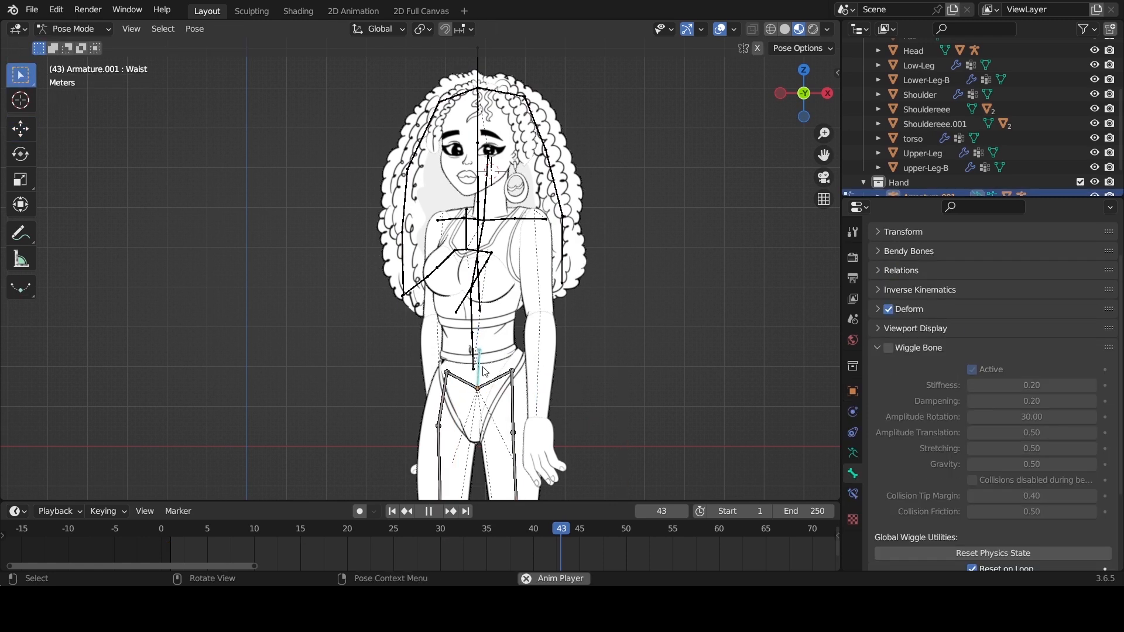
{"action": "key", "text": "g"}
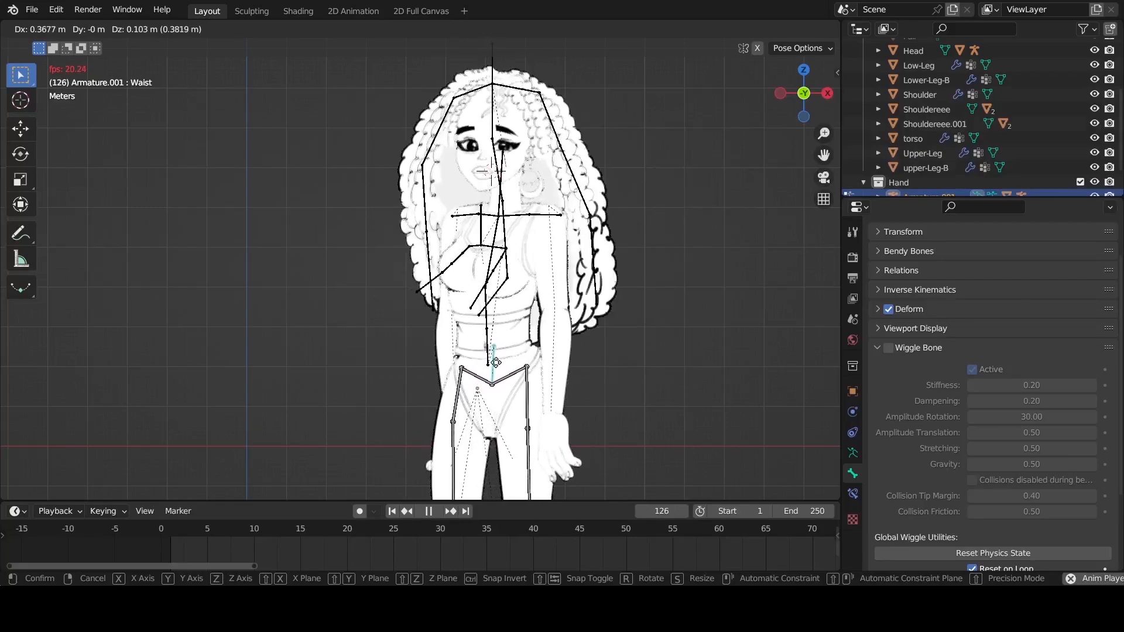
{"action": "right_click", "coordinate": [503, 360]}
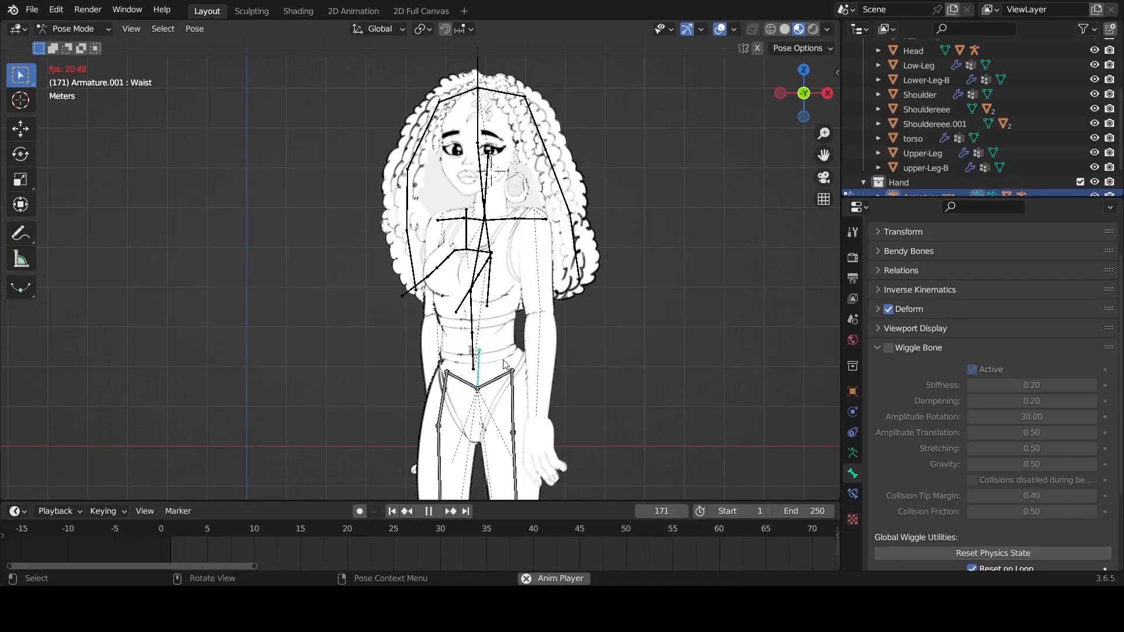
{"action": "key", "text": "space"}
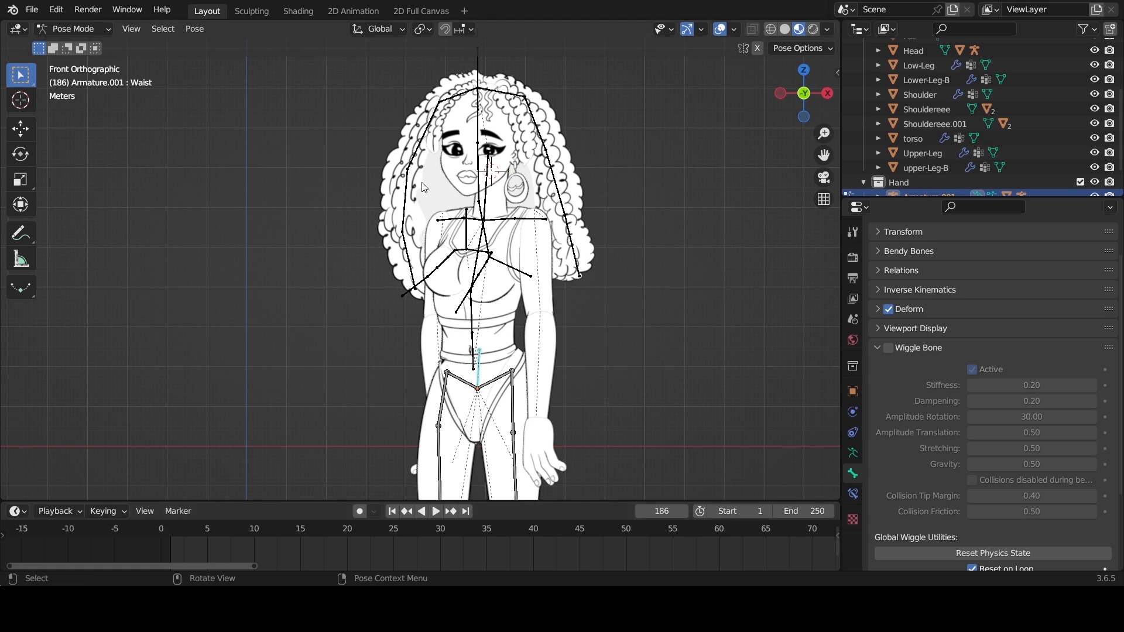
Return to the hair armature (Armature.003) in Pose Mode and set the Wiggle Bone Stiffness of the selected lower hair bones to 0.05.
{"action": "key", "text": "ctrl+Tab"}
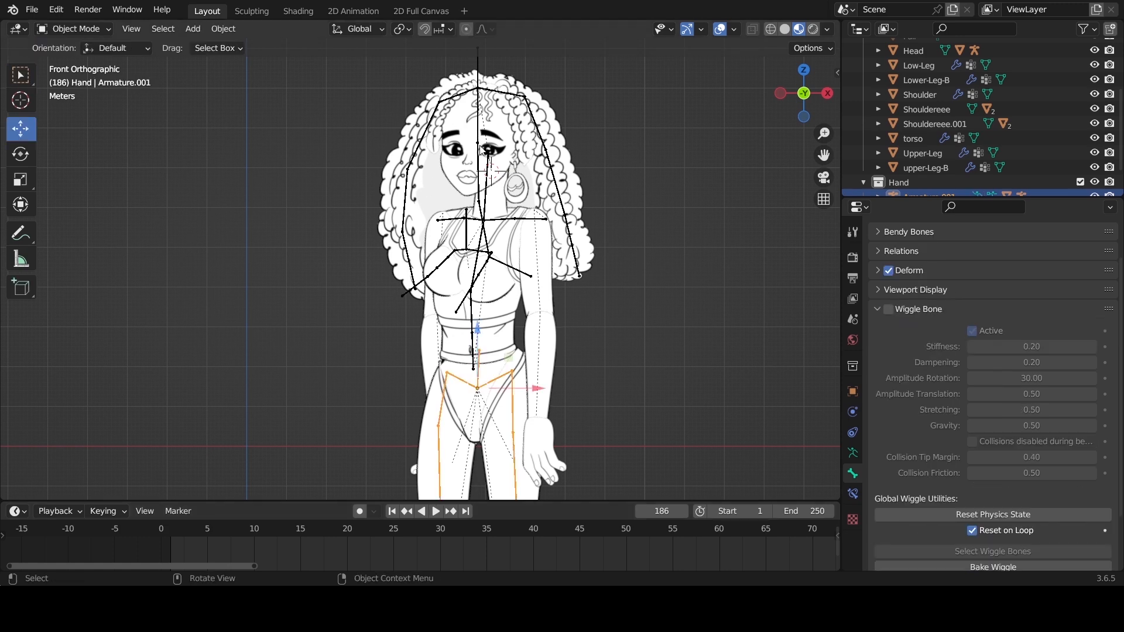
{"action": "left_click", "coordinate": [480, 121]}
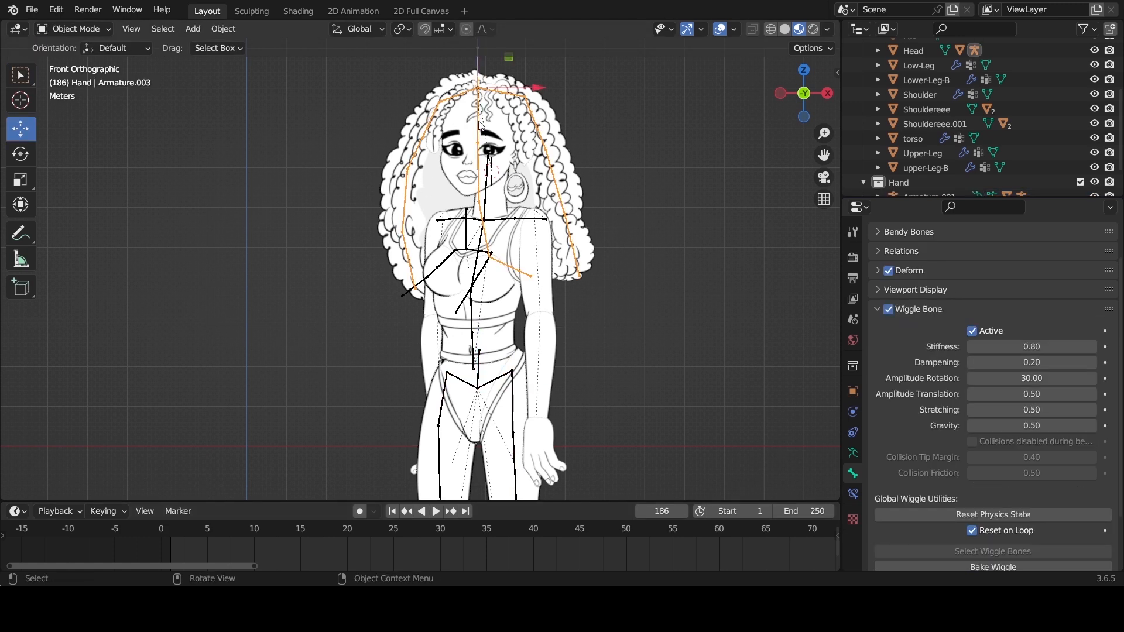
{"action": "key", "text": "ctrl+Tab"}
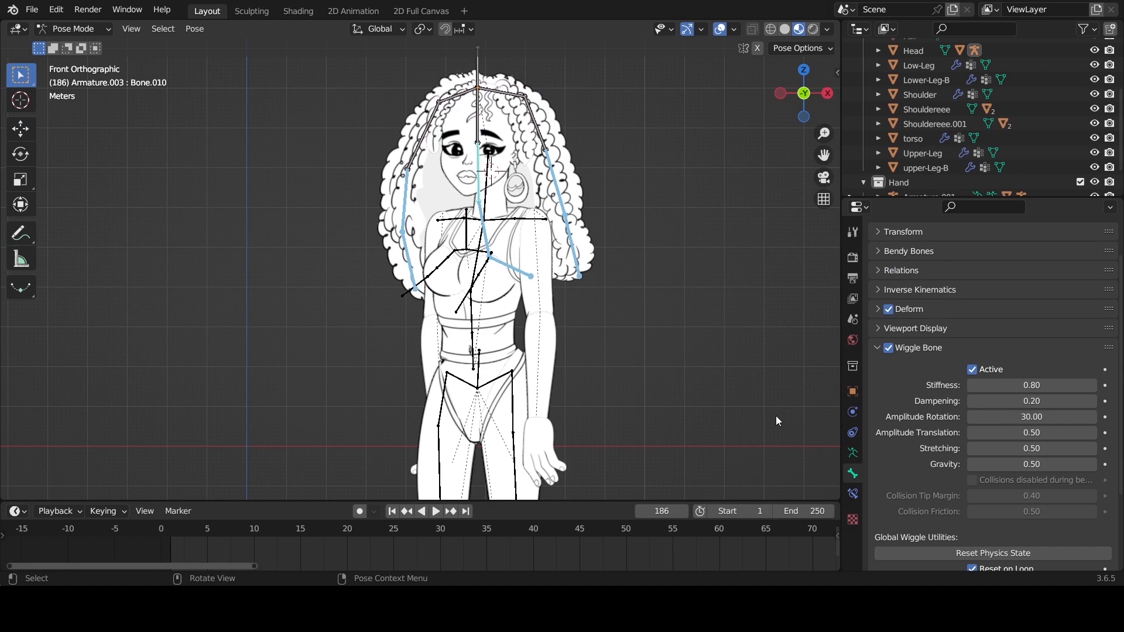
{"action": "left_click", "coordinate": [1032, 387]}
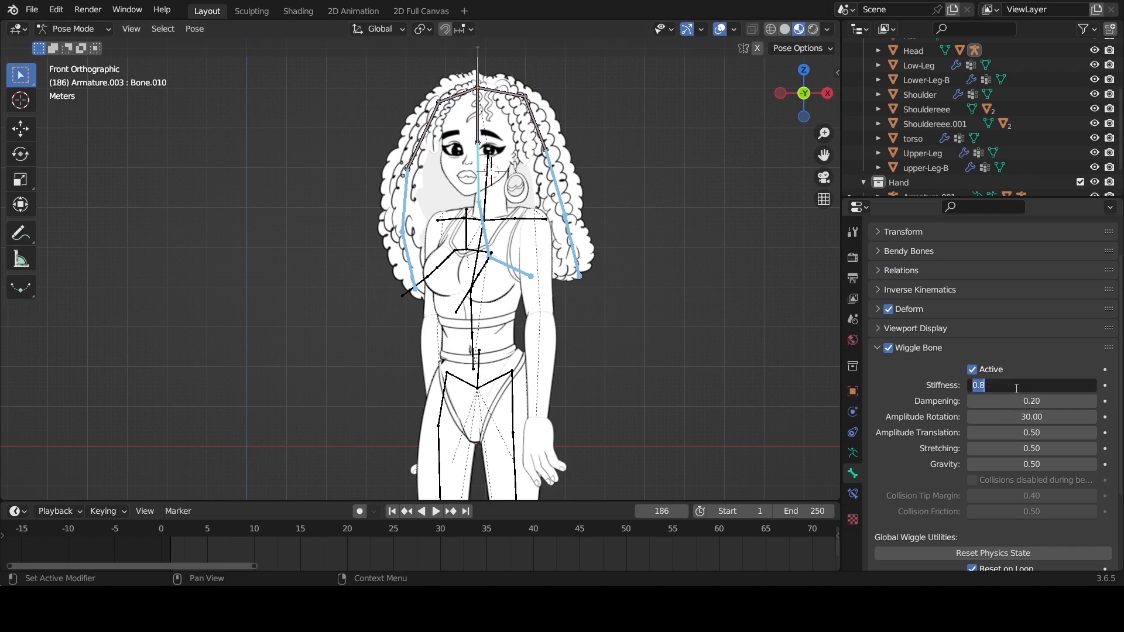
{"action": "double_click", "coordinate": [987, 387]}
{"action": "key", "text": "Return"}
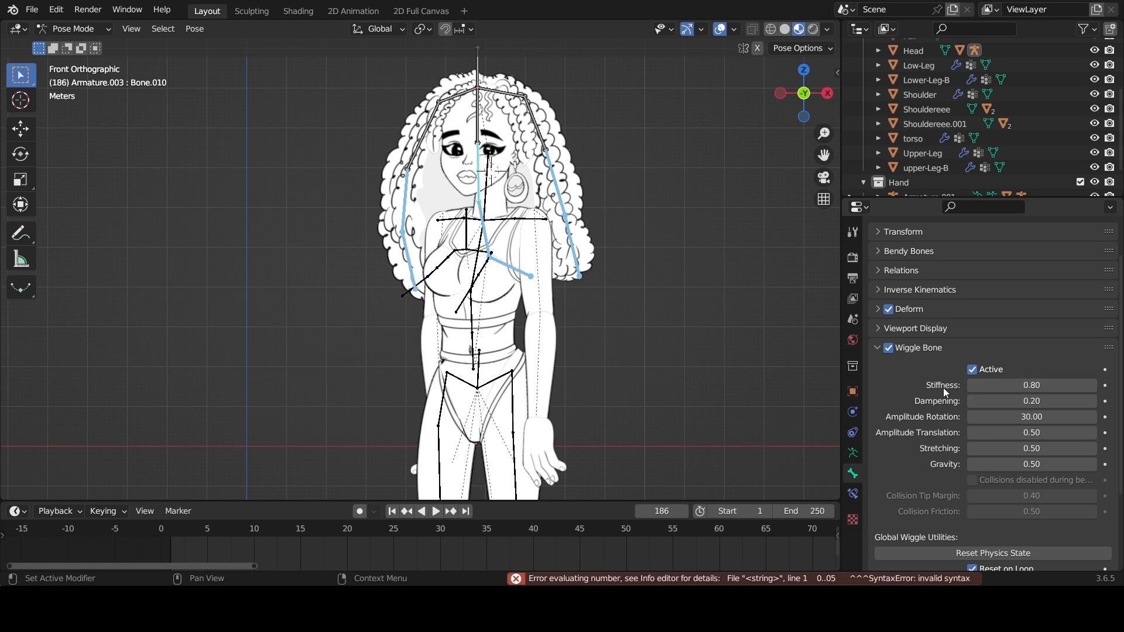
{"action": "left_click", "coordinate": [1021, 383]}
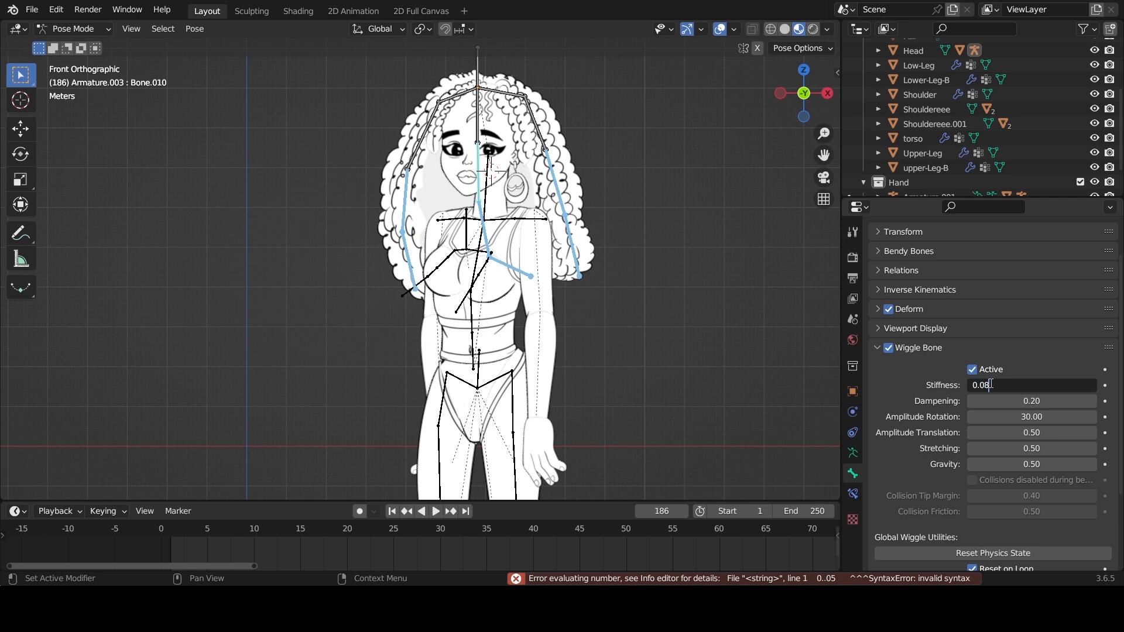
{"action": "type", "text": "5"}
{"action": "key", "text": "Return"}
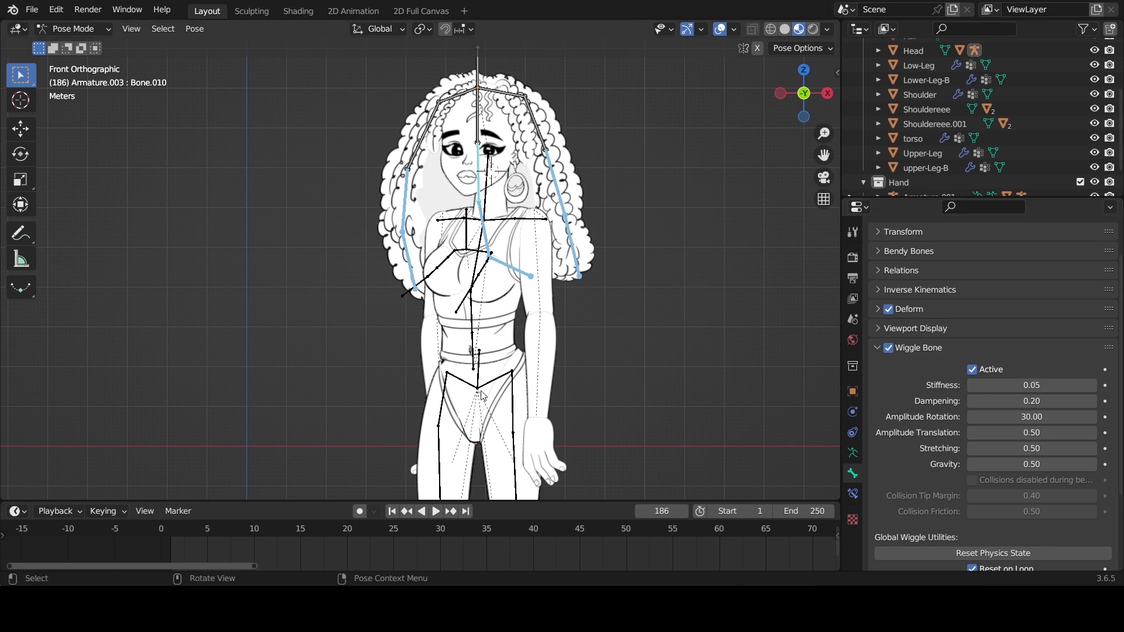
Switch to Armature.001 in Pose Mode and test-move its Waist bone again during playback to judge the softer hair, cancelling the move.
{"action": "key", "text": "alt+a"}
{"action": "key", "text": "ctrl+Tab"}
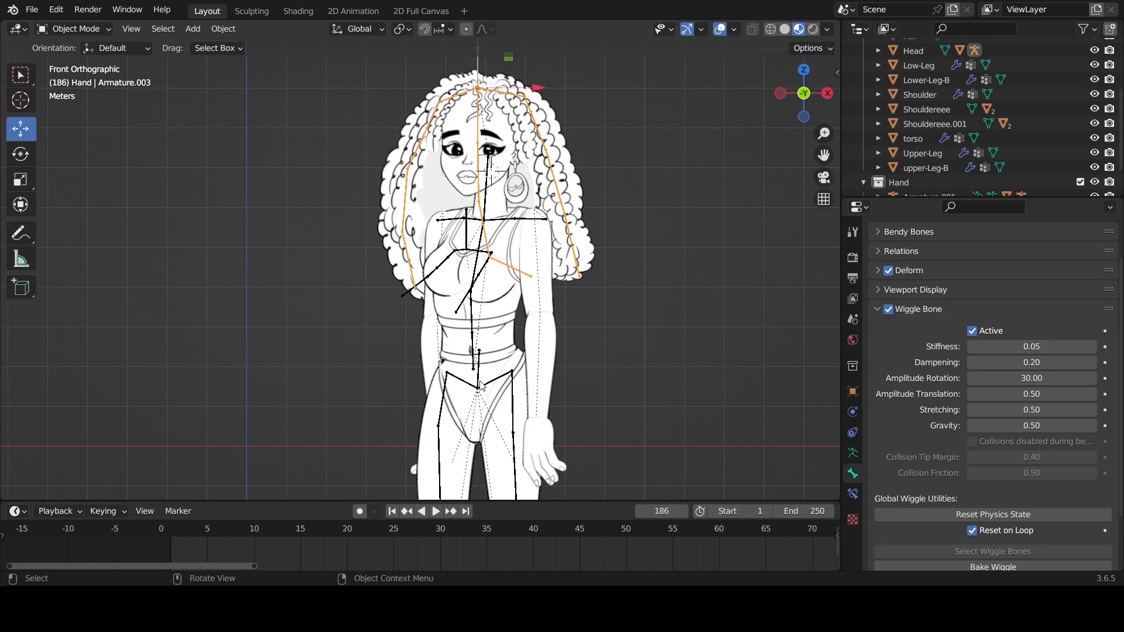
{"action": "left_click", "coordinate": [481, 385]}
{"action": "left_click", "coordinate": [481, 374]}
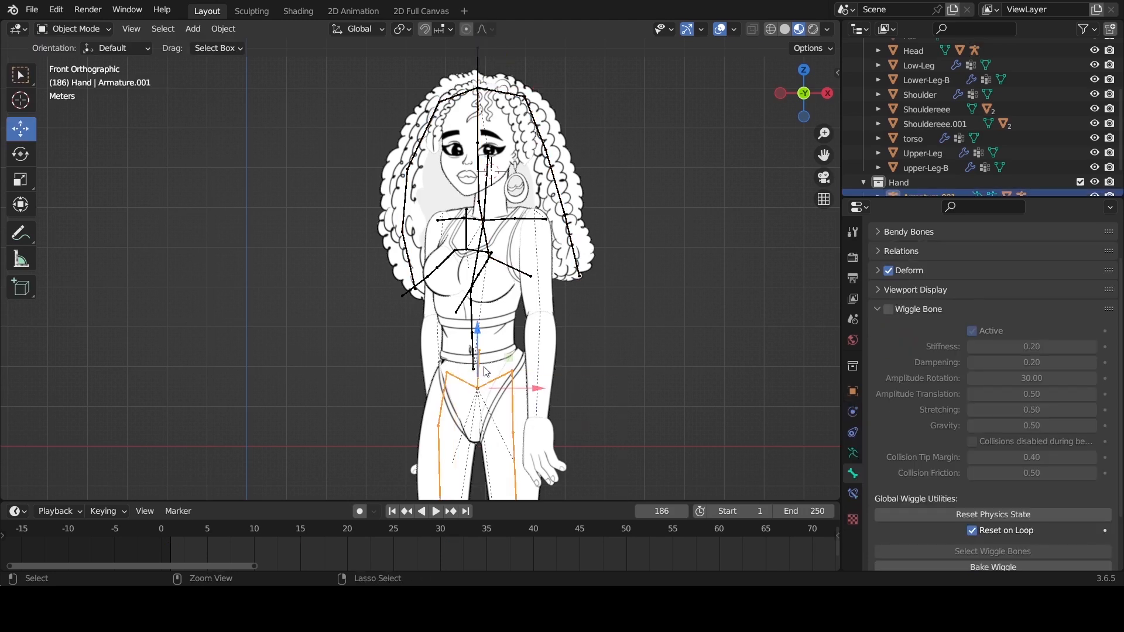
{"action": "key", "text": "ctrl+Tab"}
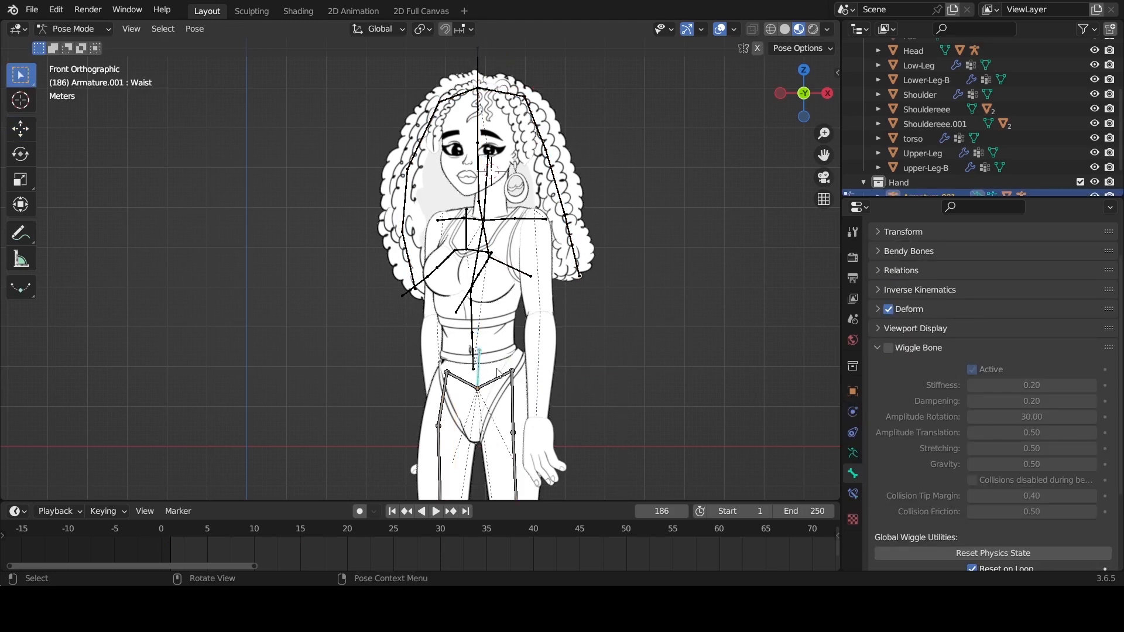
{"action": "key", "text": "space"}
{"action": "key", "text": "g"}
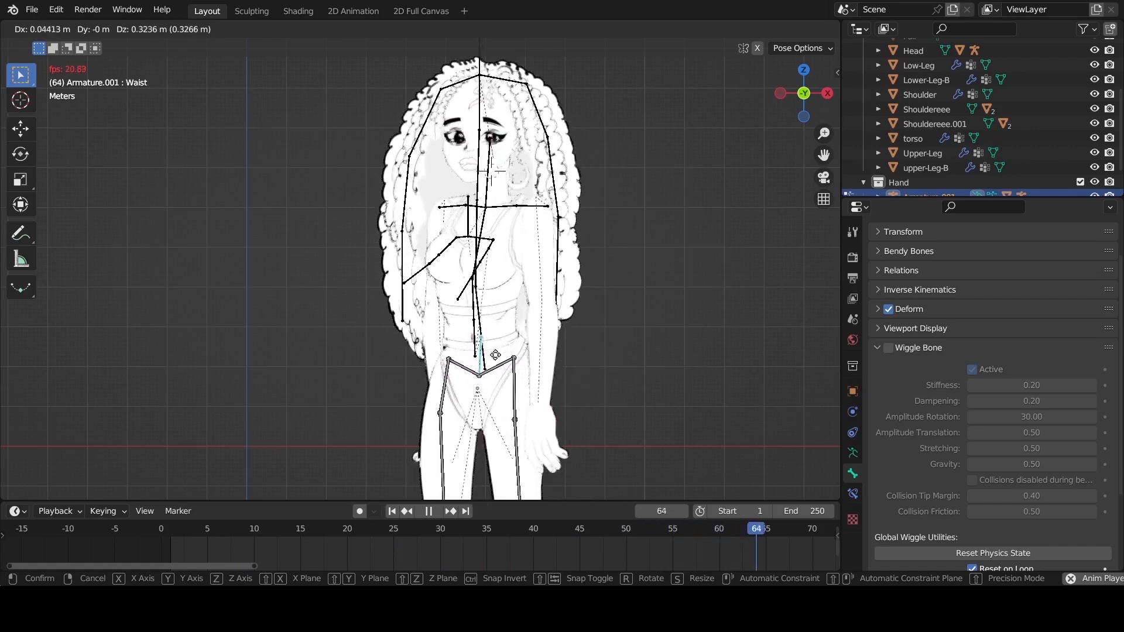
{"action": "right_click", "coordinate": [495, 355]}
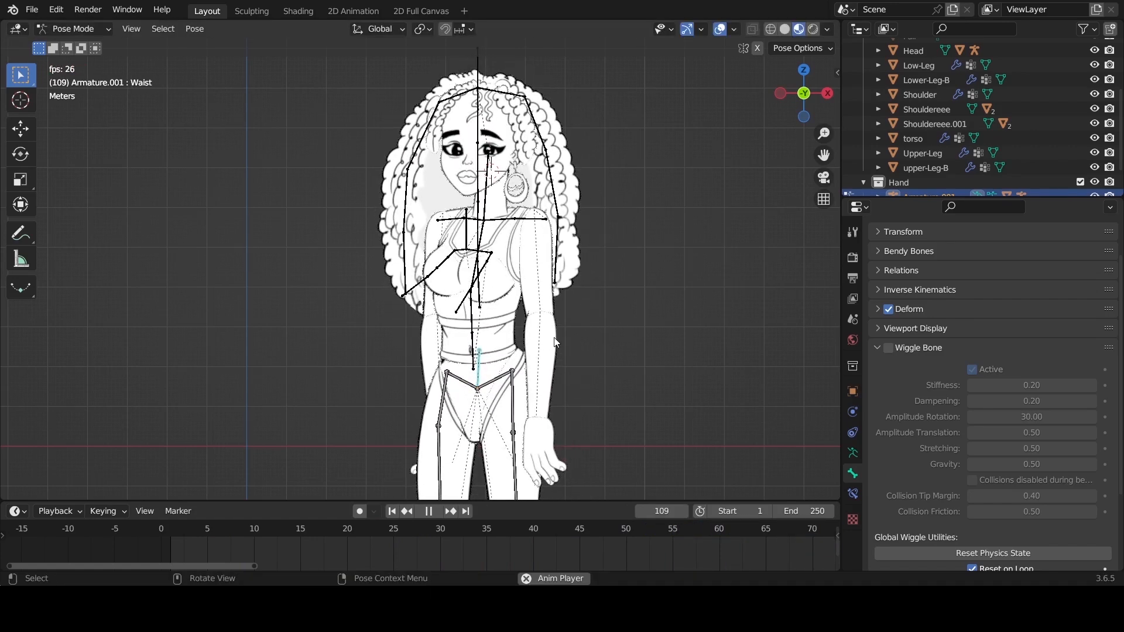
{"action": "key", "text": "space"}
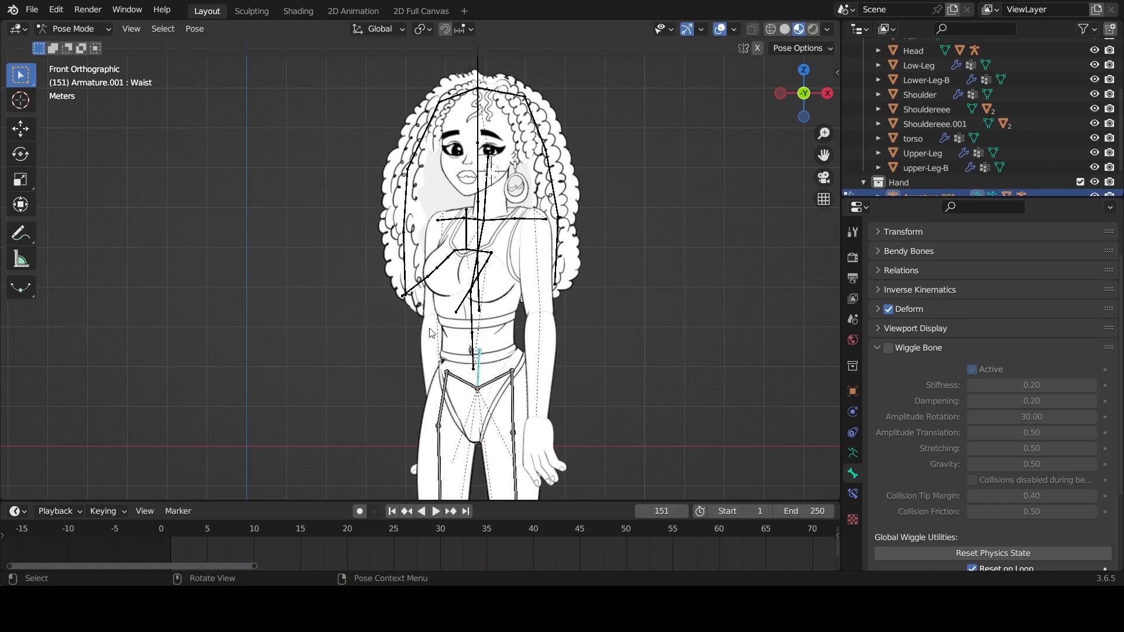
Isolate the chest mesh with its armature (Armature.002) in Local View and put Armature.002 in Pose Mode.
{"action": "scroll", "coordinate": [473, 279], "scroll_direction": "up", "scroll_amount": 3}
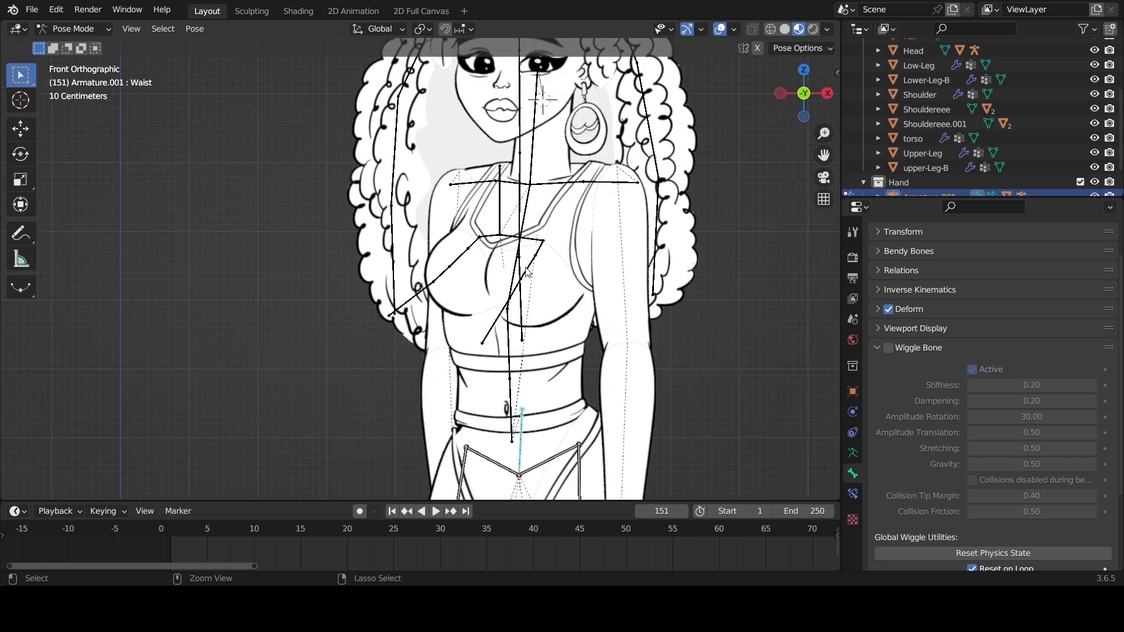
{"action": "key", "text": "ctrl+Tab"}
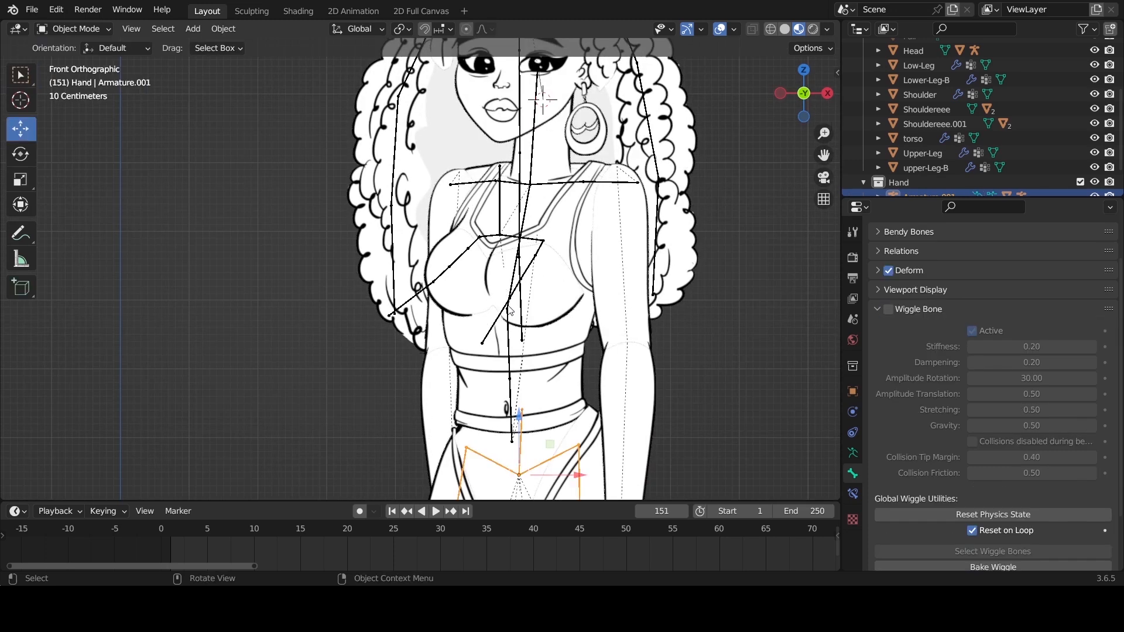
{"action": "left_click", "coordinate": [507, 310]}
{"action": "left_click", "coordinate": [515, 322]}
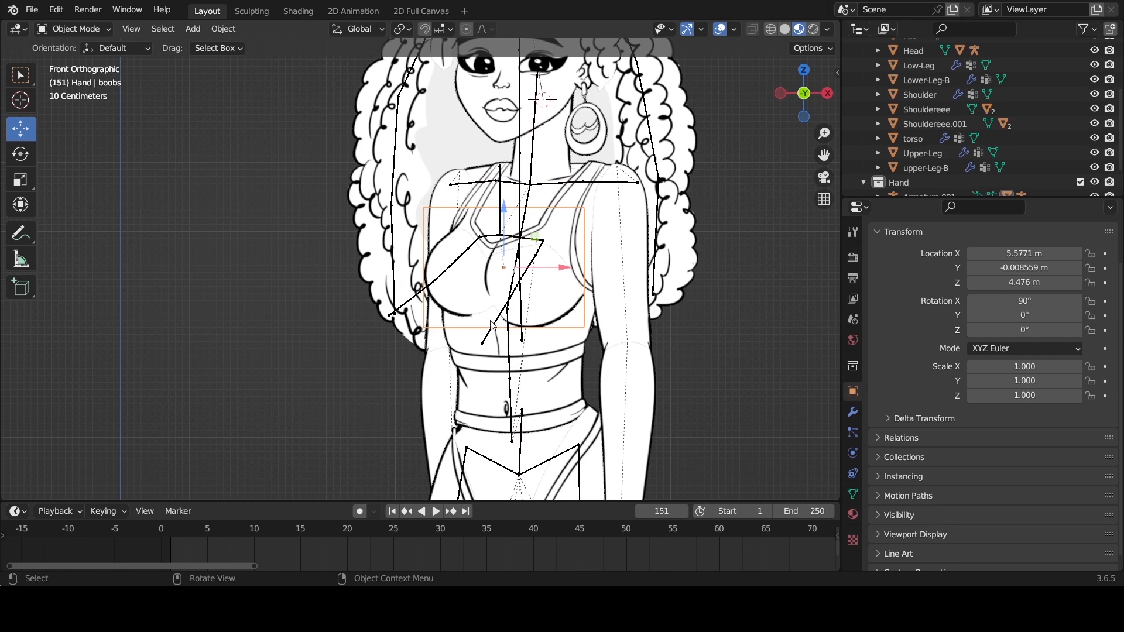
{"action": "left_click", "coordinate": [497, 331]}
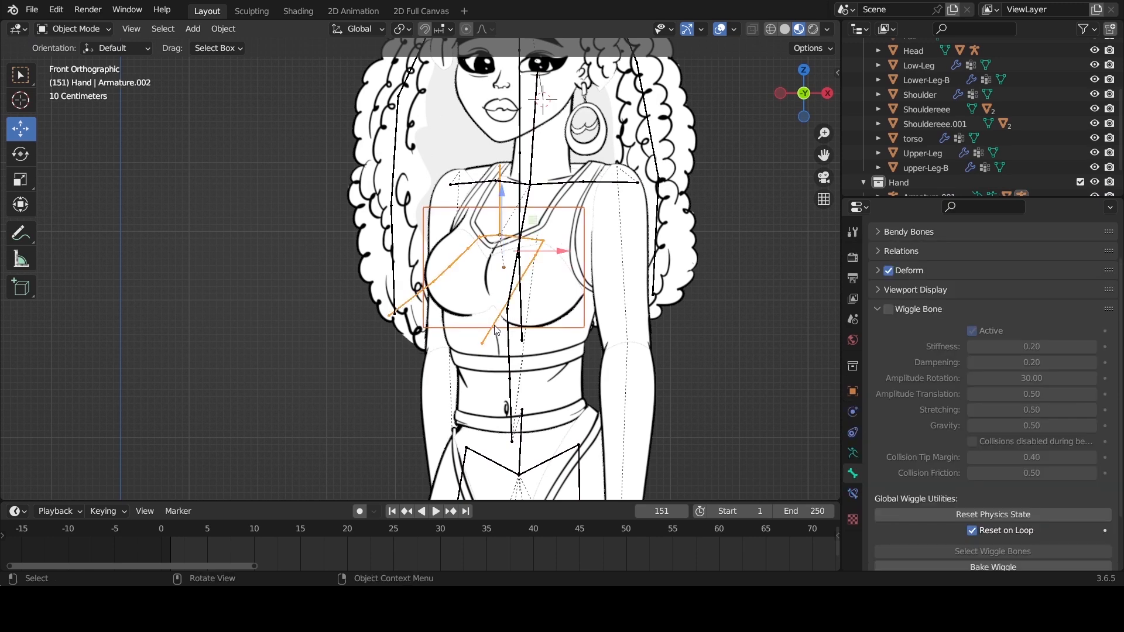
{"action": "key", "text": "KP_Divide"}
{"action": "left_click", "coordinate": [557, 322]}
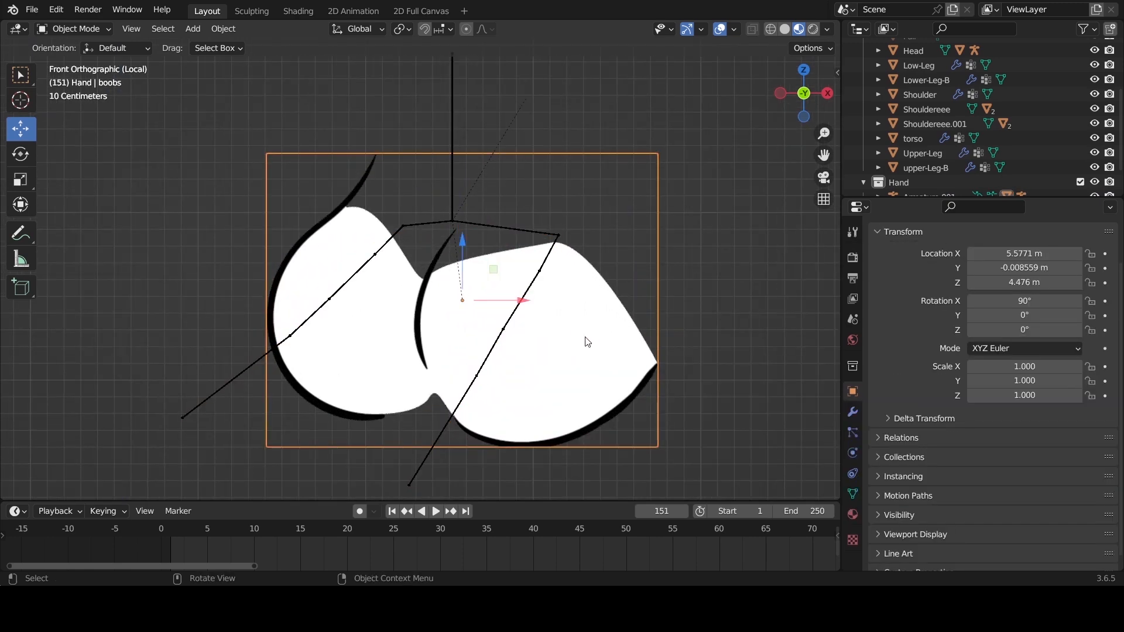
{"action": "left_click", "coordinate": [515, 316]}
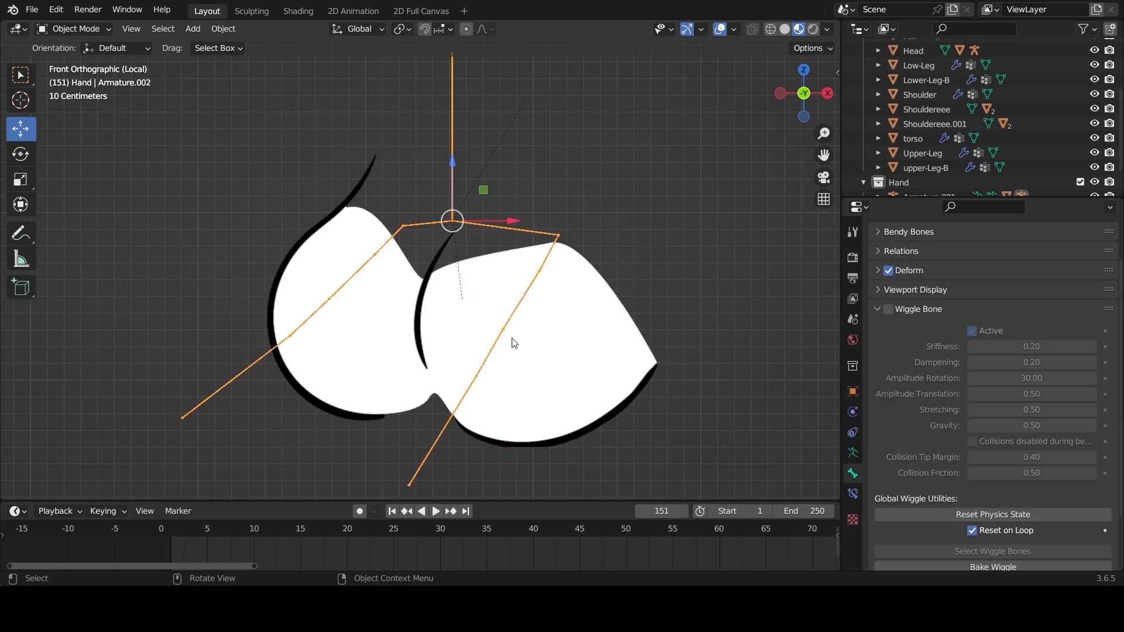
{"action": "key", "text": "ctrl+Tab"}
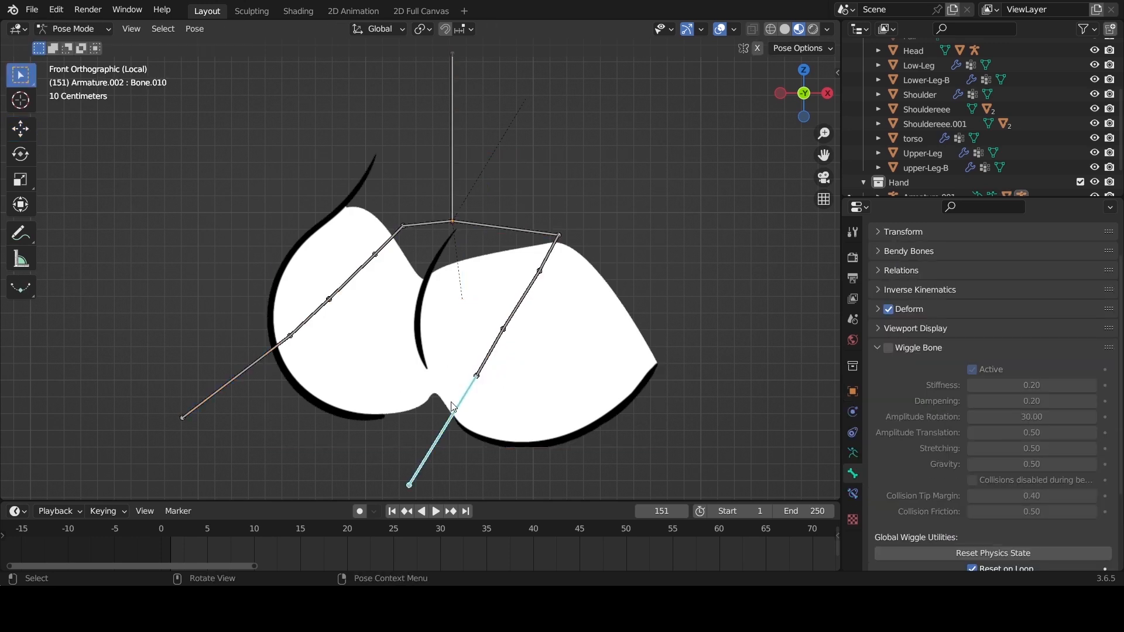
Test-rotate the end bone of one chest chain and cancel, then enable Wiggle Bone on the lower three bones of both chest chains.
{"action": "key", "text": "r"}
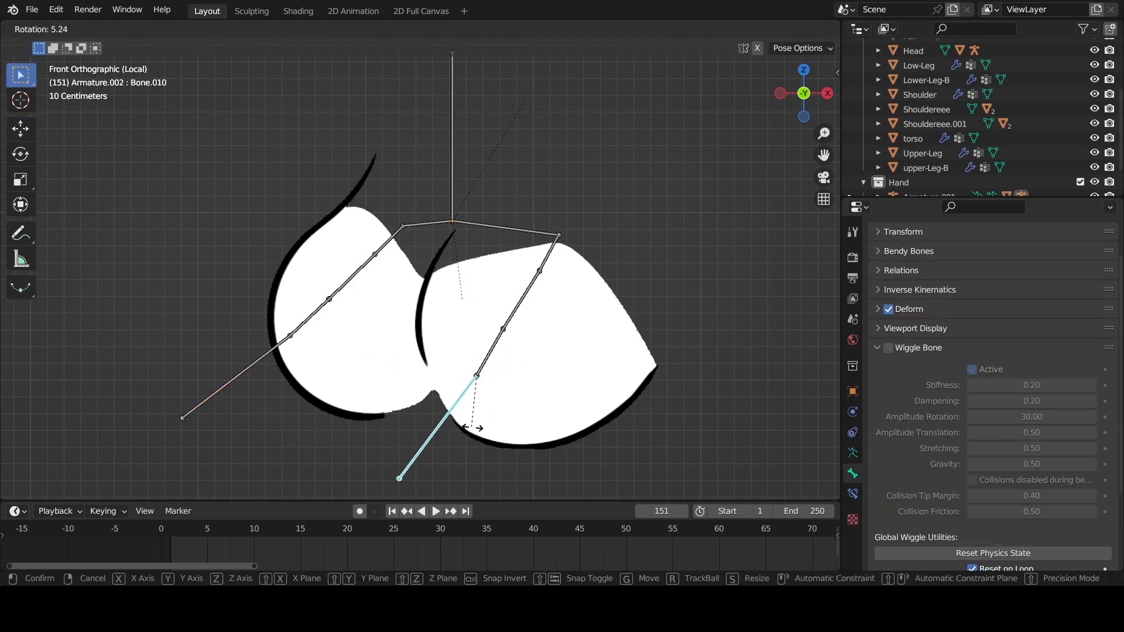
{"action": "key", "text": "Escape"}
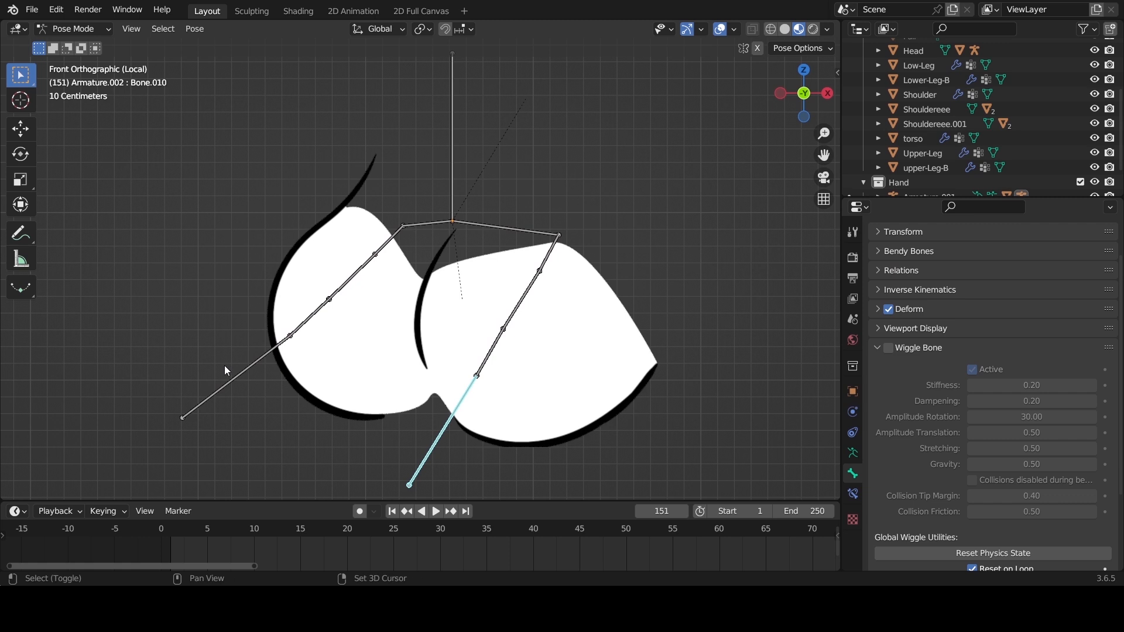
{"action": "left_click", "coordinate": [281, 343], "text": "shift"}
{"action": "left_click", "coordinate": [319, 308], "text": "shift"}
{"action": "left_click", "coordinate": [347, 287], "text": "shift"}
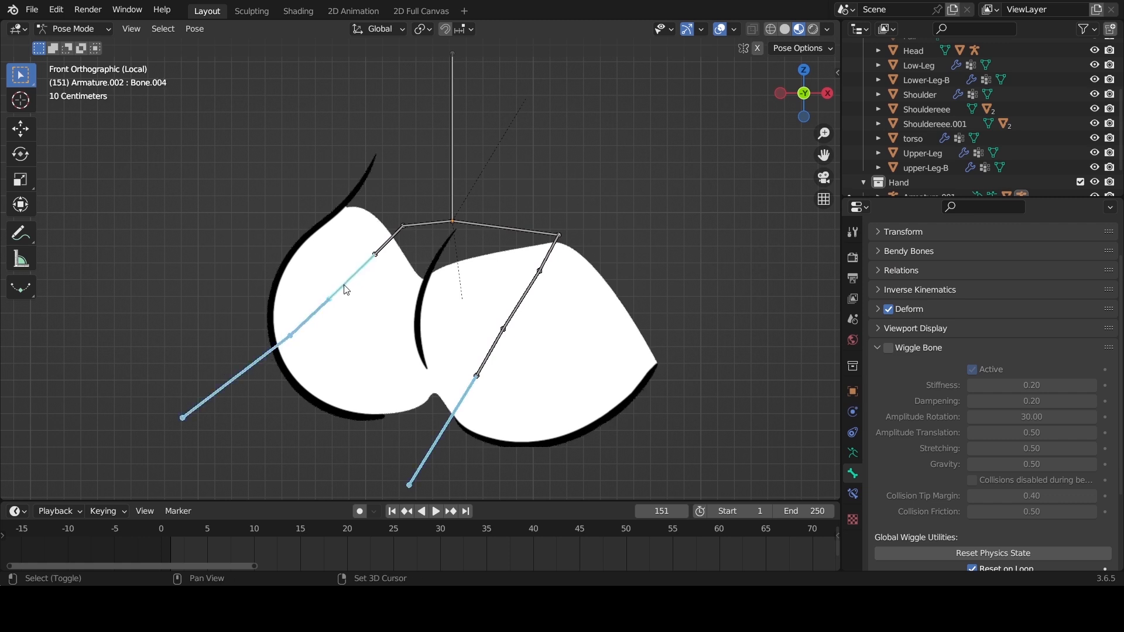
{"action": "left_click", "coordinate": [498, 352], "text": "shift"}
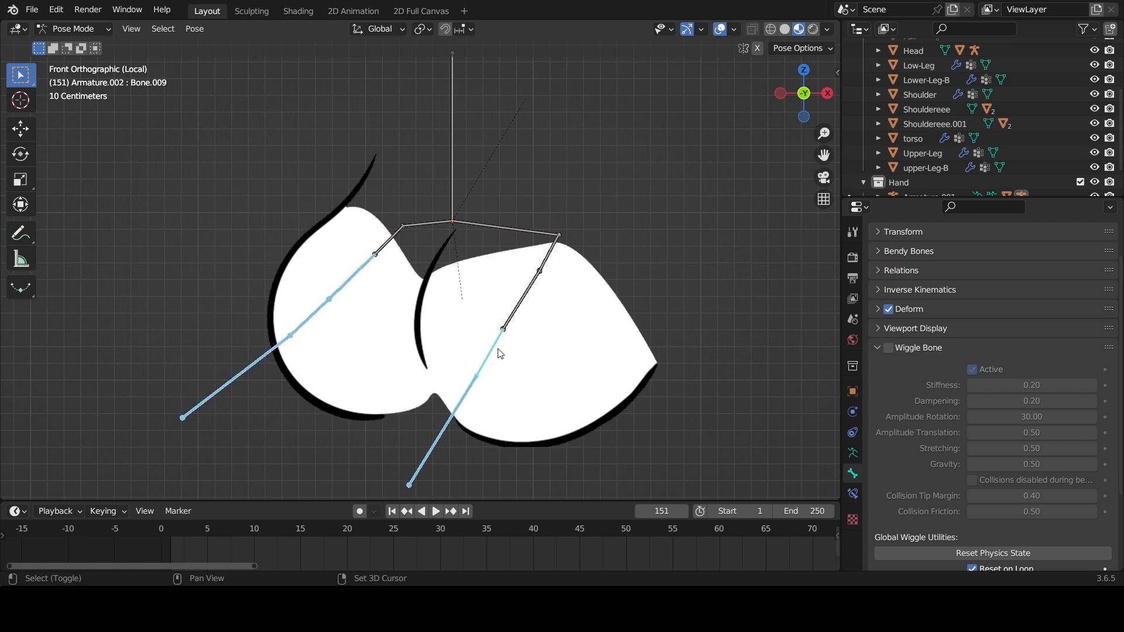
{"action": "left_click", "coordinate": [524, 311], "text": "shift"}
{"action": "scroll", "coordinate": [495, 351], "scroll_direction": "down", "scroll_amount": 3}
{"action": "left_click", "coordinate": [889, 347]}
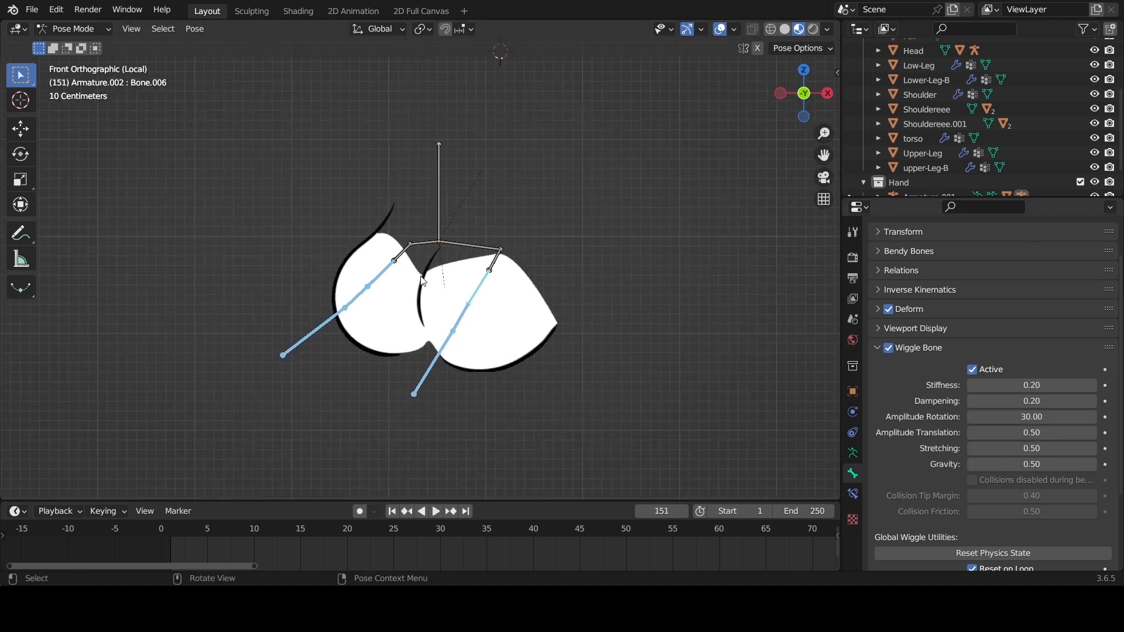
Select only the root bone, both connecting bones and the topmost bone of each chest chain, and turn off their Wiggle Bone Active option.
{"action": "key", "text": "a"}
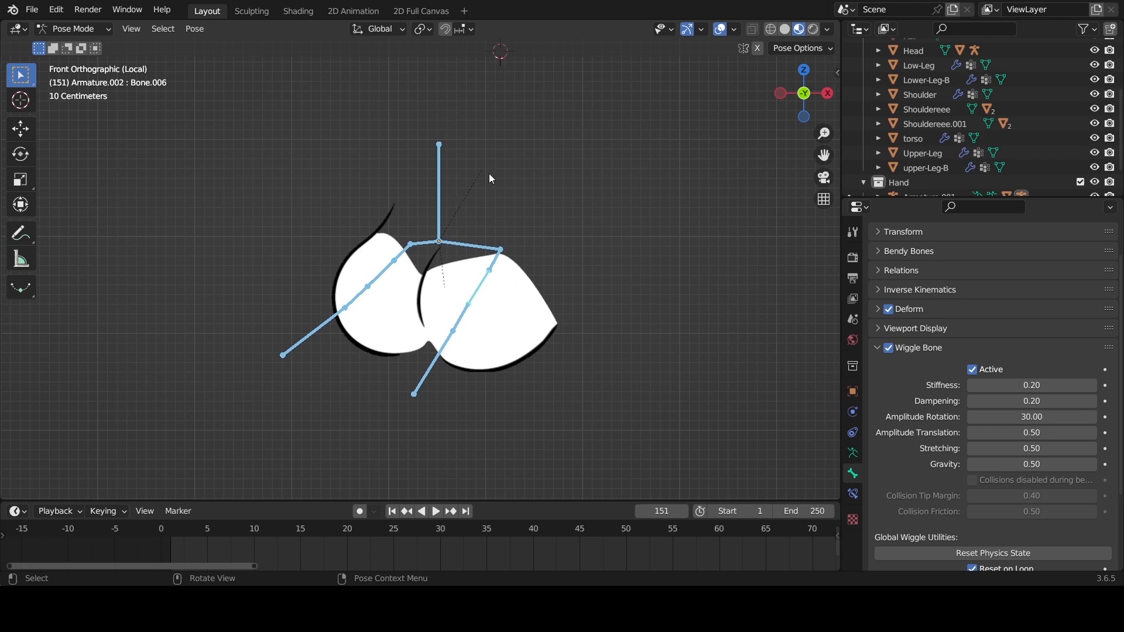
{"action": "left_click_drag", "start_coordinate": [546, 158], "coordinate": [404, 259]}
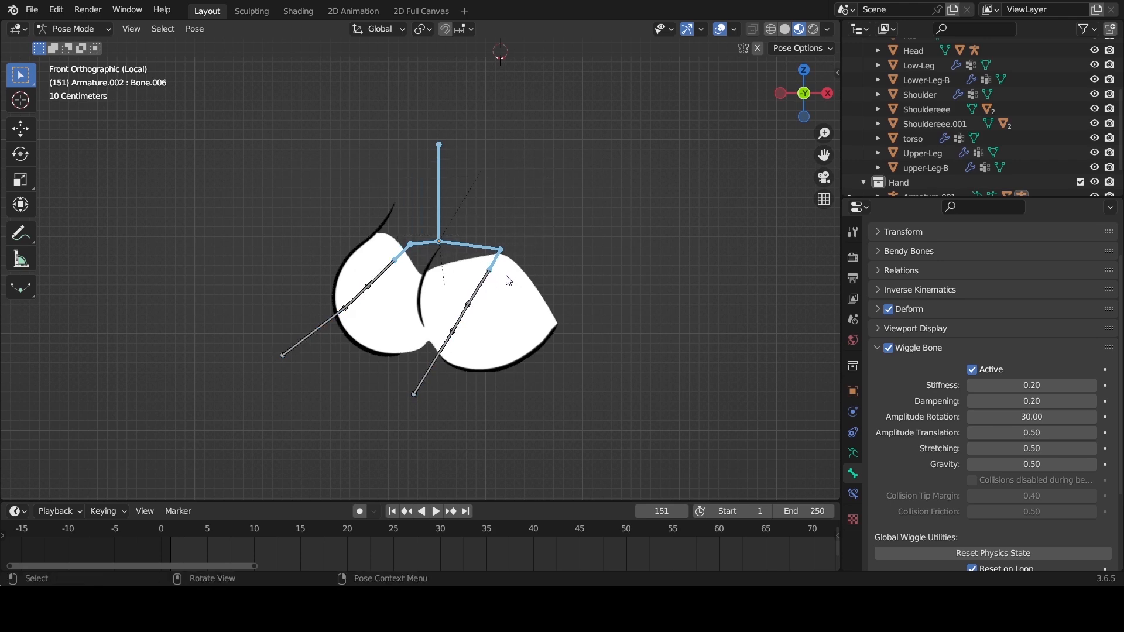
{"action": "scroll", "coordinate": [516, 272], "scroll_direction": "up", "scroll_amount": 2}
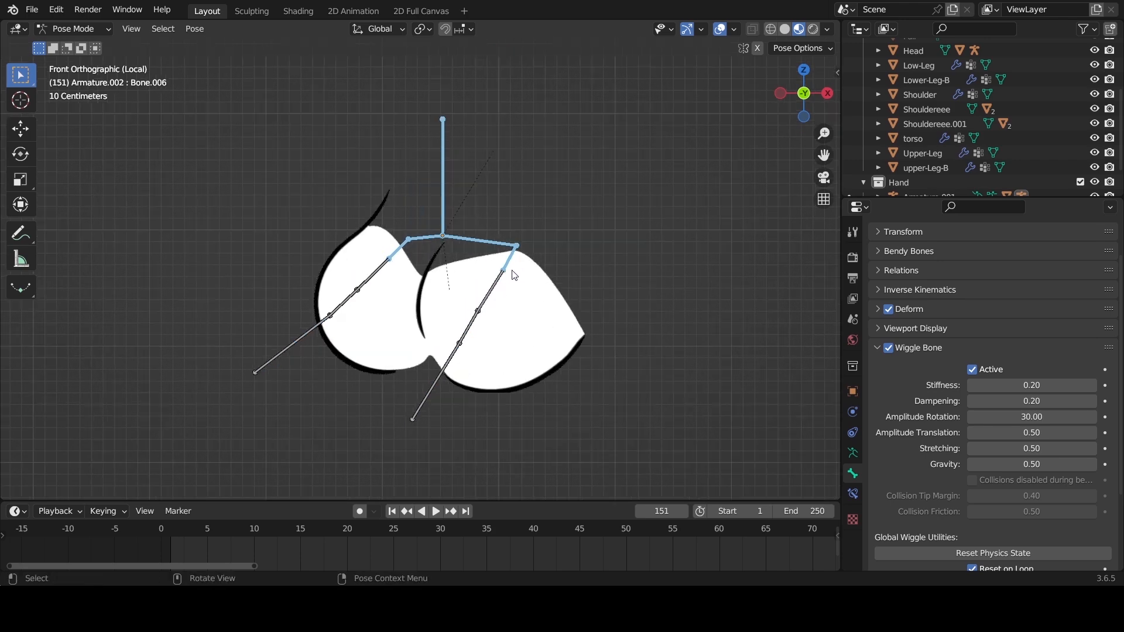
{"action": "left_click", "coordinate": [978, 370]}
Test-move the chest armature's vertical root bone and both connecting bones, cancelling each move, to check whether they are linked.
{"action": "left_click", "coordinate": [452, 205]}
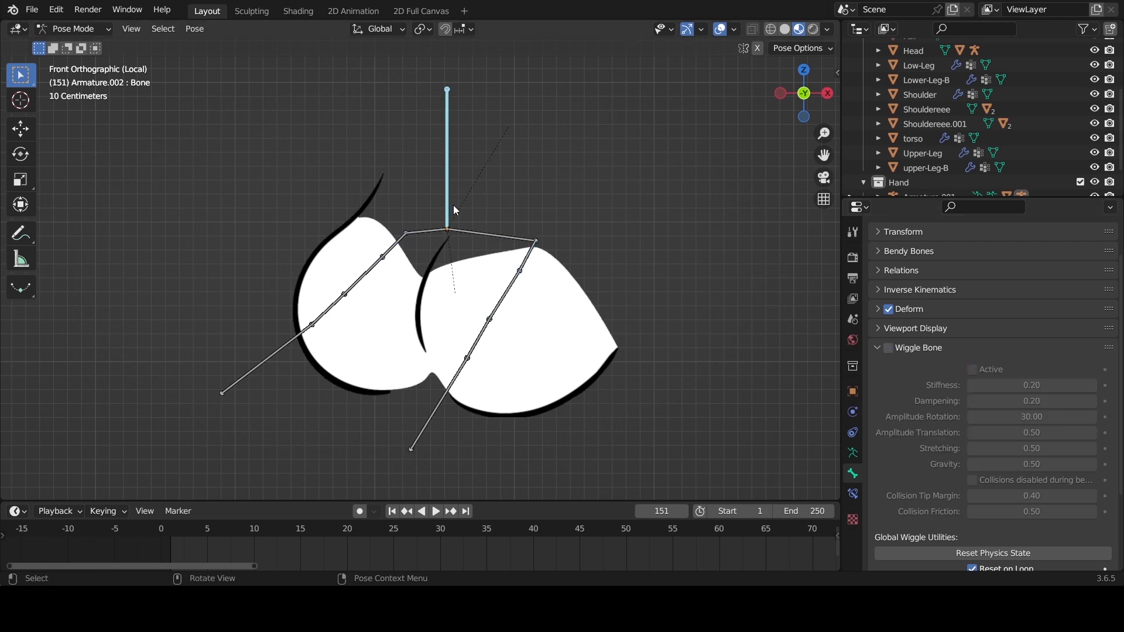
{"action": "key", "text": "g"}
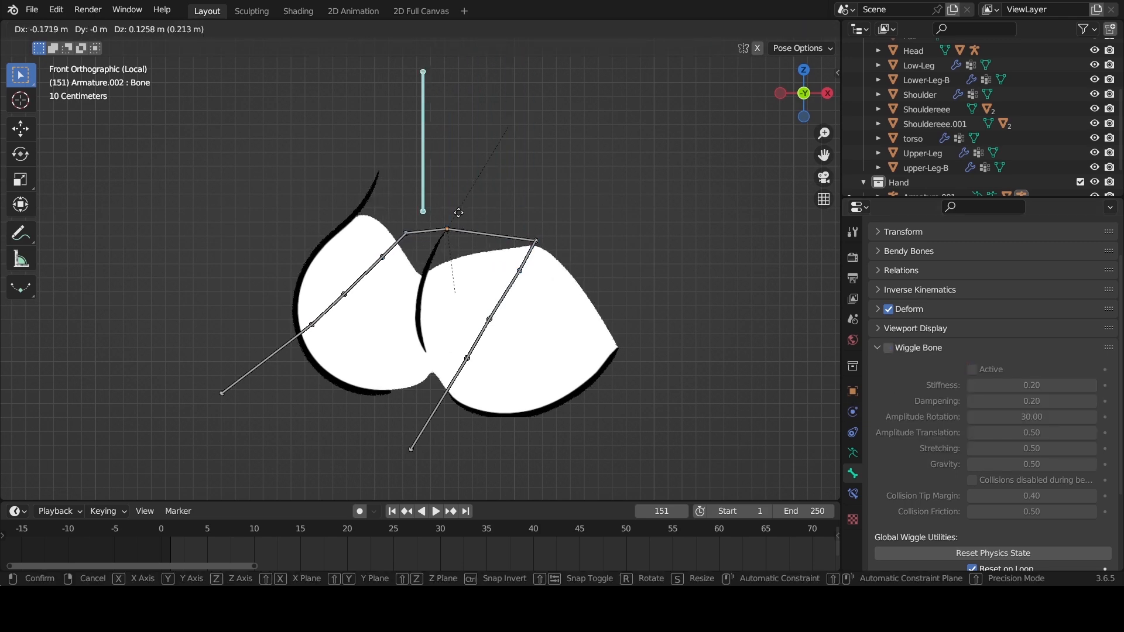
{"action": "key", "text": "Escape"}
{"action": "left_click", "coordinate": [484, 230]}
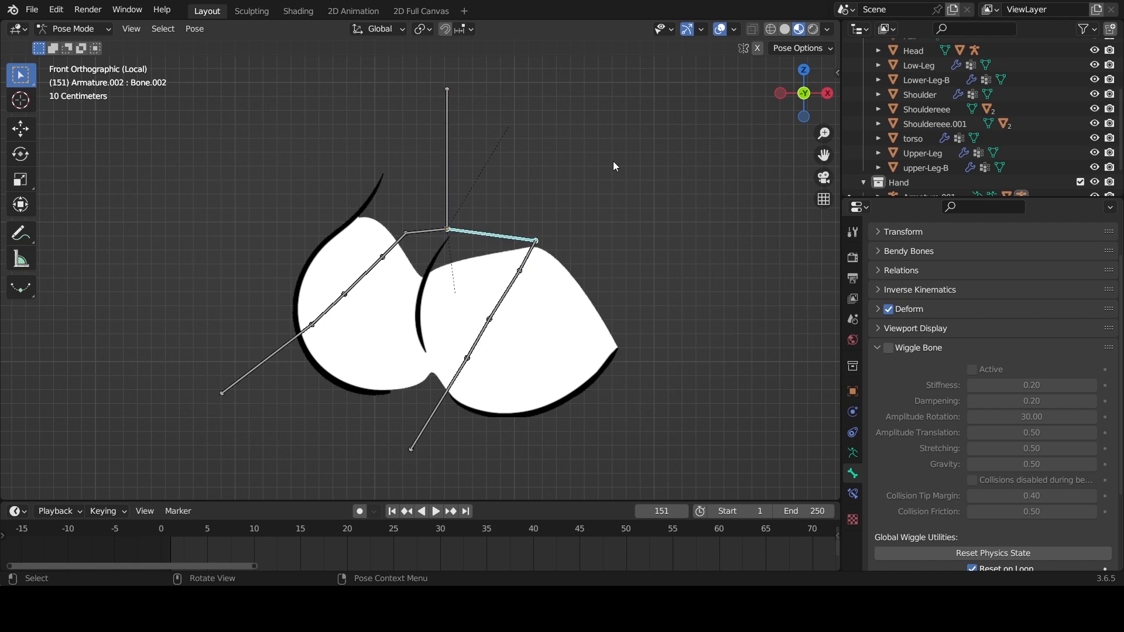
{"action": "key", "text": "g"}
{"action": "key", "text": "Escape"}
{"action": "left_click", "coordinate": [411, 233]}
{"action": "key", "text": "g"}
{"action": "key", "text": "Escape"}
In Edit Mode, parent both connecting bones of Armature.002 to the vertical root bone with Keep Offset.
{"action": "scroll", "coordinate": [469, 223], "scroll_direction": "up", "scroll_amount": 4}
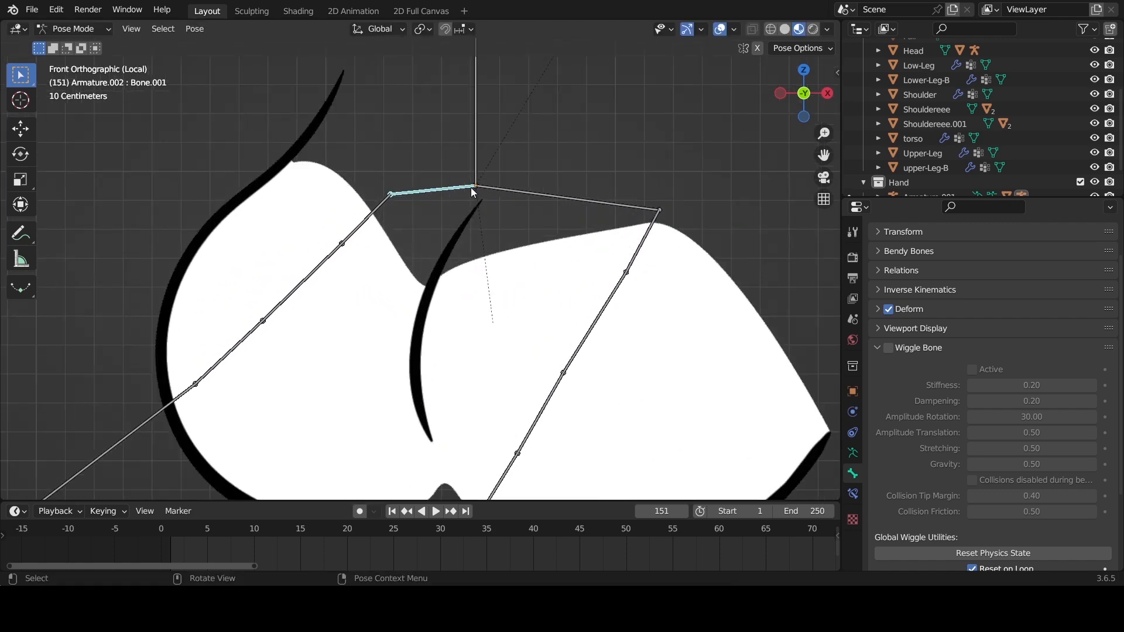
{"action": "key", "text": "Tab"}
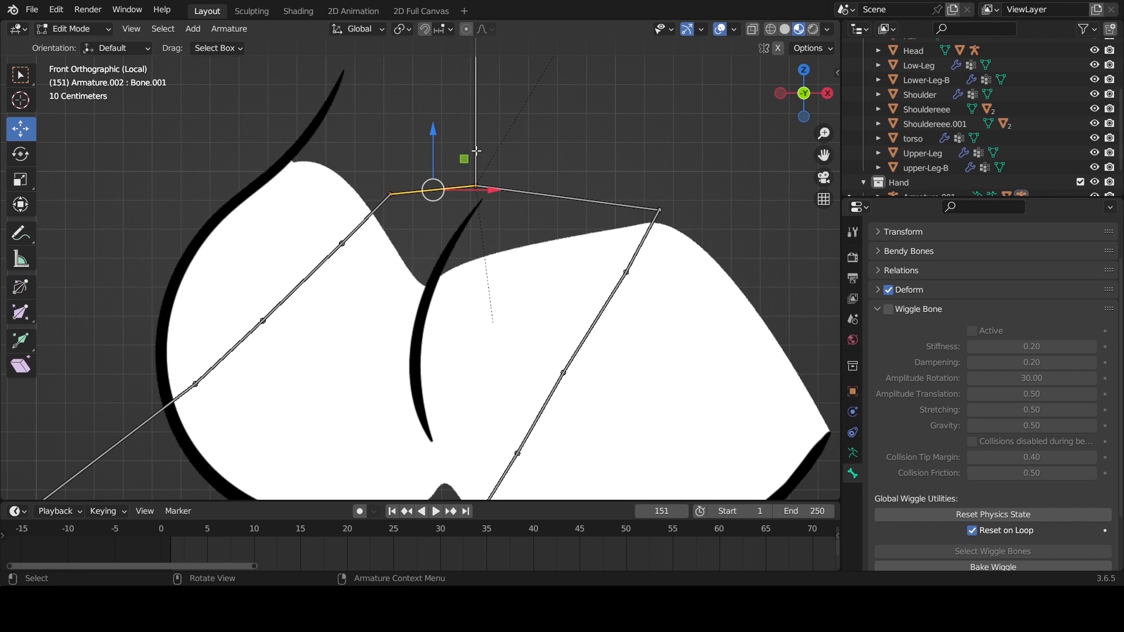
{"action": "left_click", "coordinate": [475, 145], "text": "shift"}
{"action": "key", "text": "ctrl+p"}
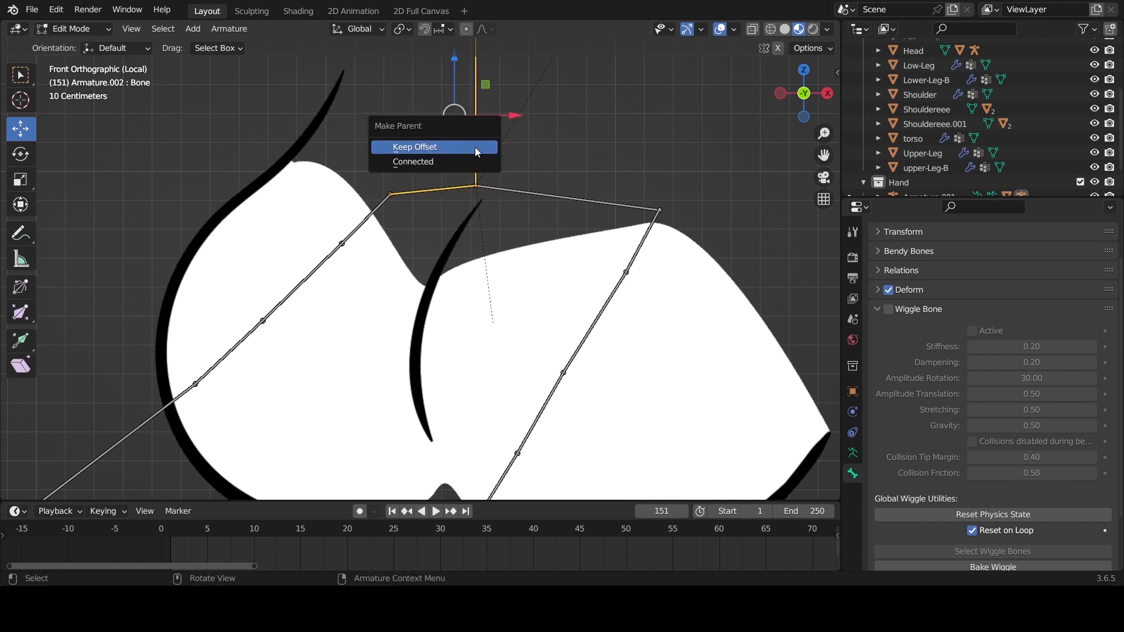
{"action": "left_click", "coordinate": [475, 146]}
{"action": "left_click", "coordinate": [513, 192]}
{"action": "left_click", "coordinate": [477, 149], "text": "shift"}
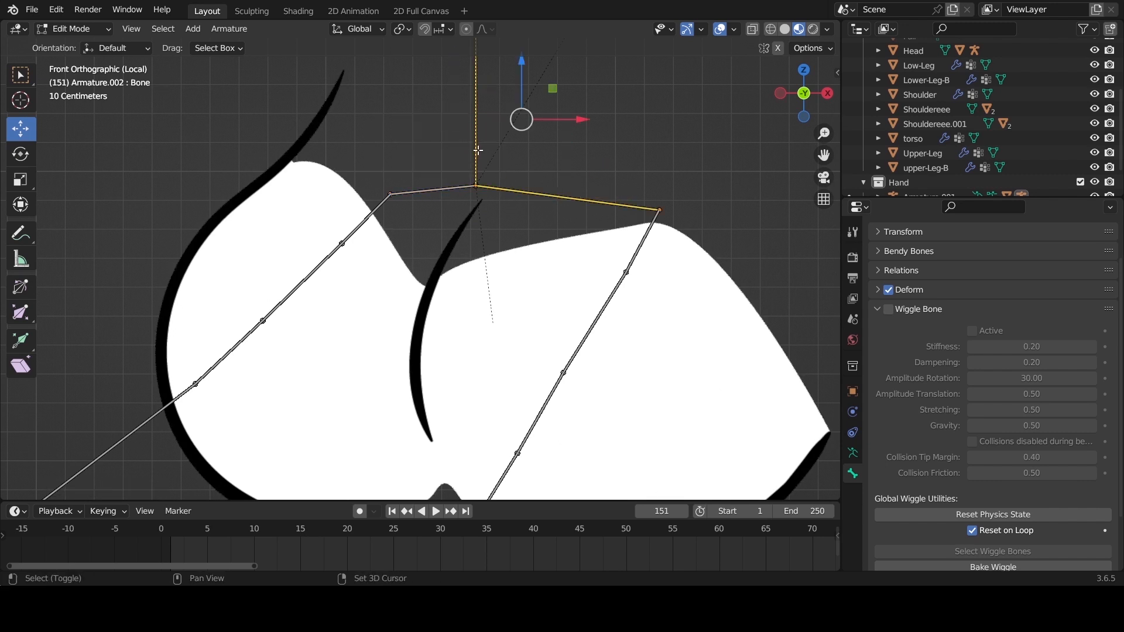
{"action": "key", "text": "ctrl+p"}
{"action": "left_click", "coordinate": [478, 150]}
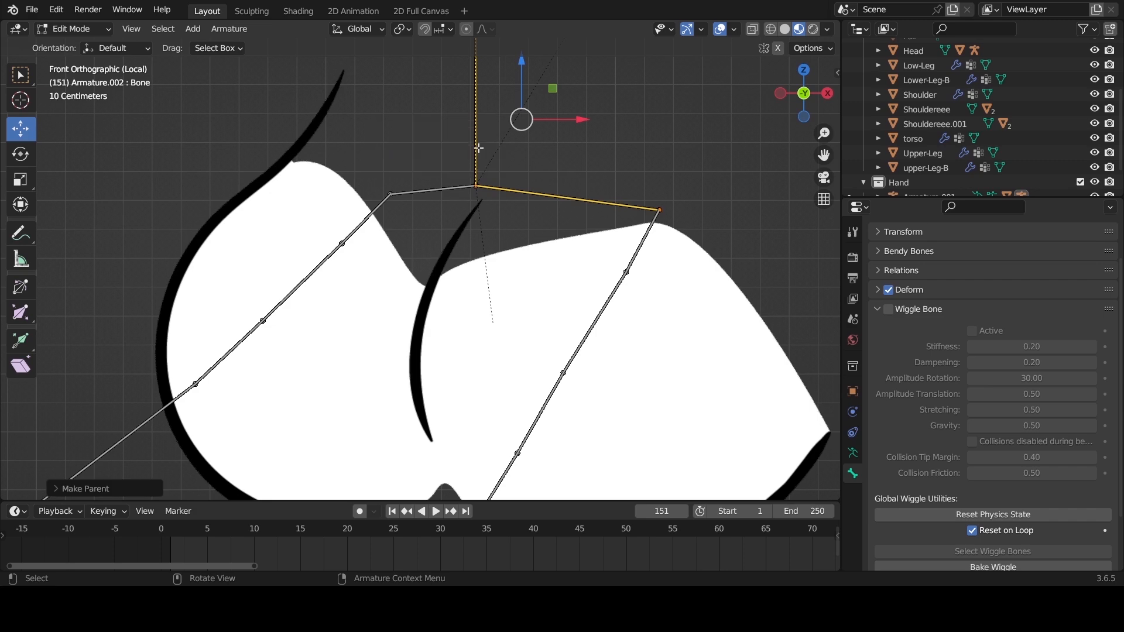
Return Armature.002 to Pose Mode and test-move its root bone to check the parenting, cancelling the move.
{"action": "key", "text": "ctrl+Tab"}
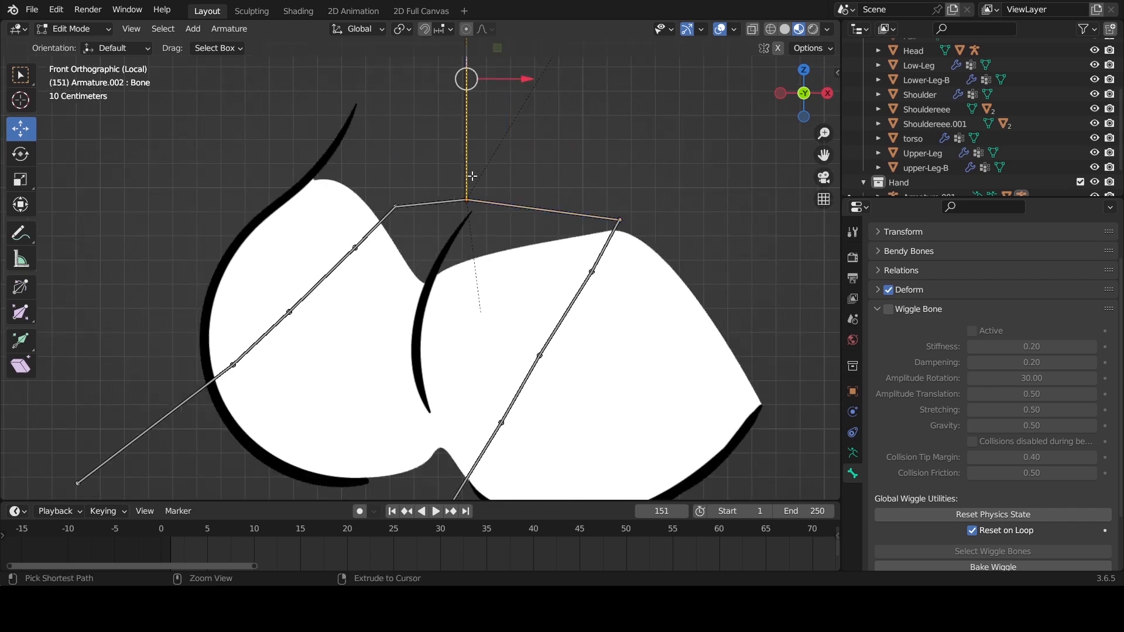
{"action": "key", "text": "g"}
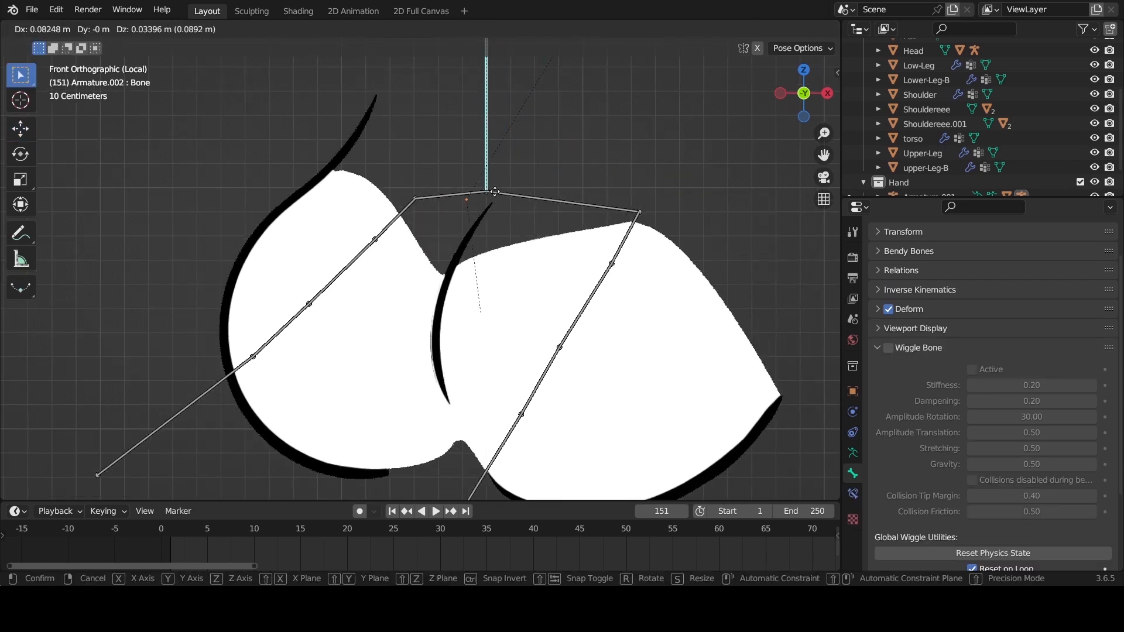
{"action": "right_click", "coordinate": [466, 205]}
{"action": "scroll", "coordinate": [464, 246], "scroll_direction": "down", "scroll_amount": 2}
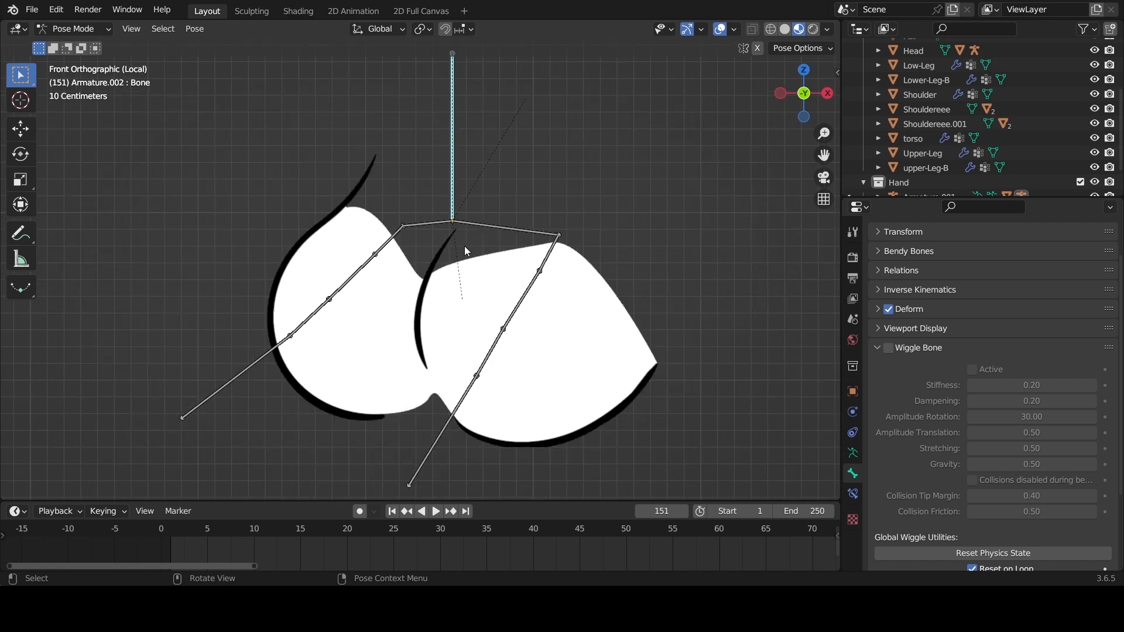
Leave Local View and switch from Armature.002 to Armature.001 in Pose Mode.
{"action": "key", "text": "KP_Divide"}
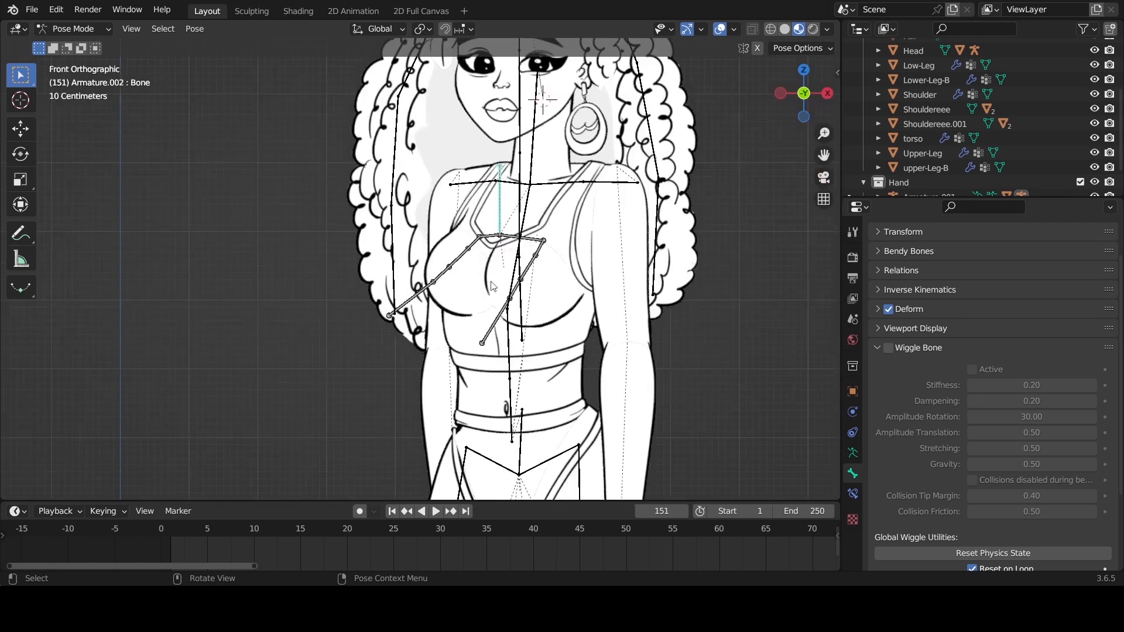
{"action": "key", "text": "ctrl+Tab"}
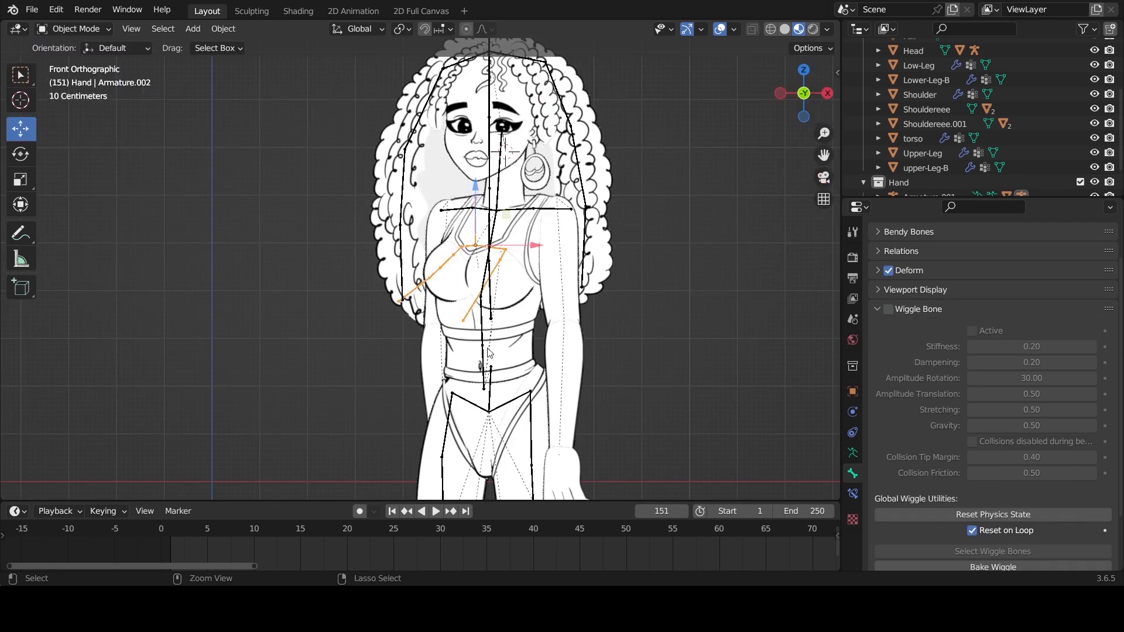
{"action": "left_click", "coordinate": [493, 389]}
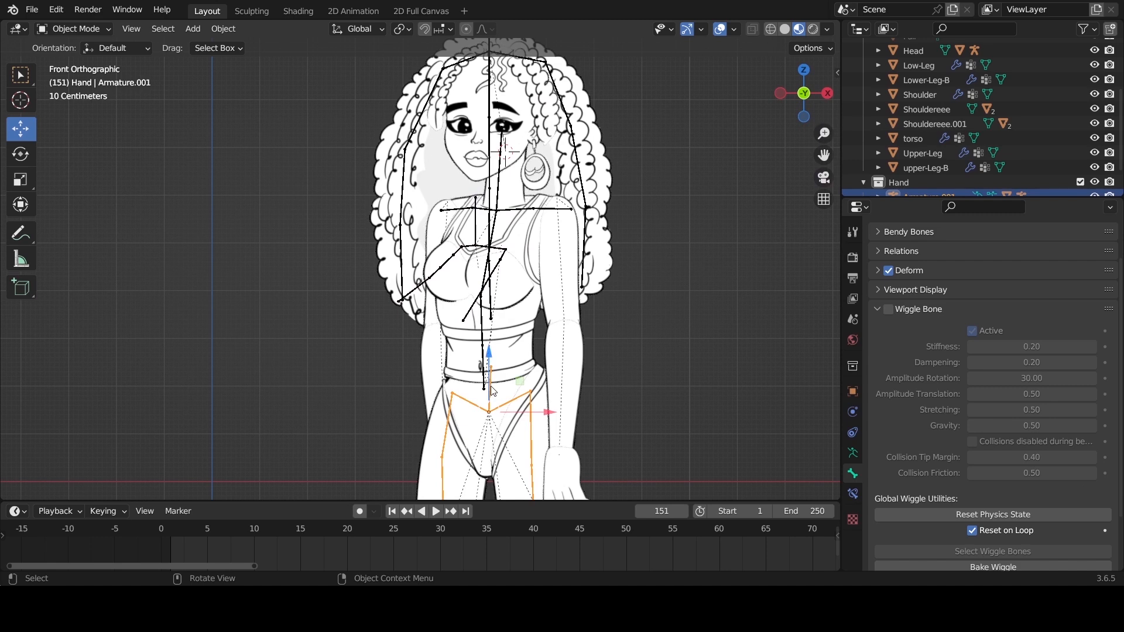
{"action": "key", "text": "ctrl+Tab"}
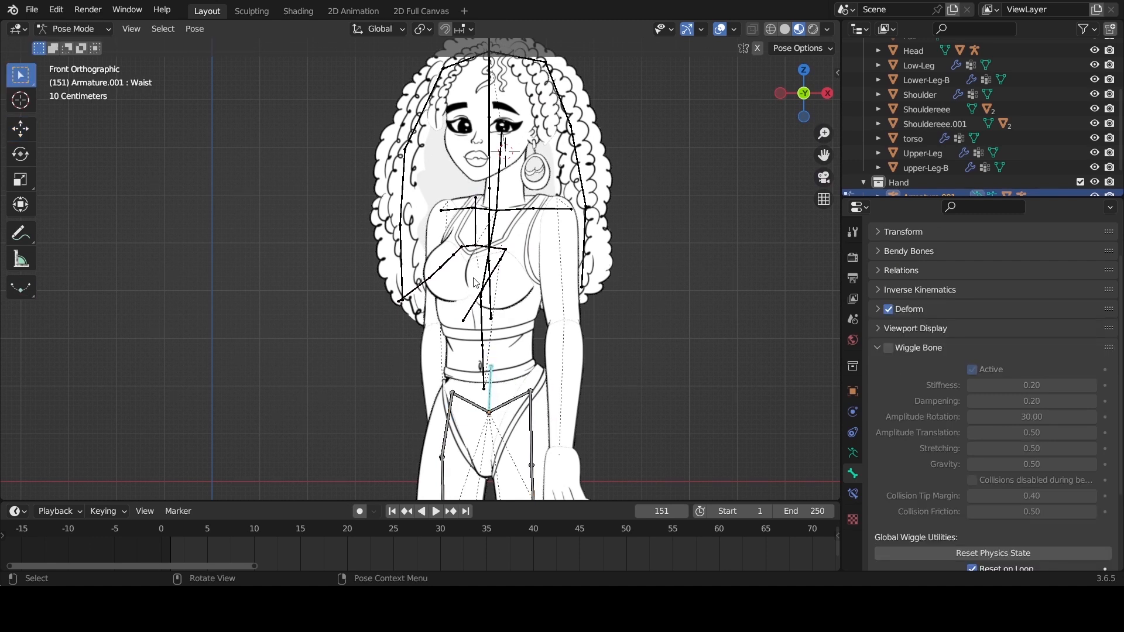
Hide the viewport overlays and test-move the Waist bone during playback to check the chest wiggle up close, cancelling the move.
{"action": "scroll", "coordinate": [556, 311], "scroll_direction": "up", "scroll_amount": 2}
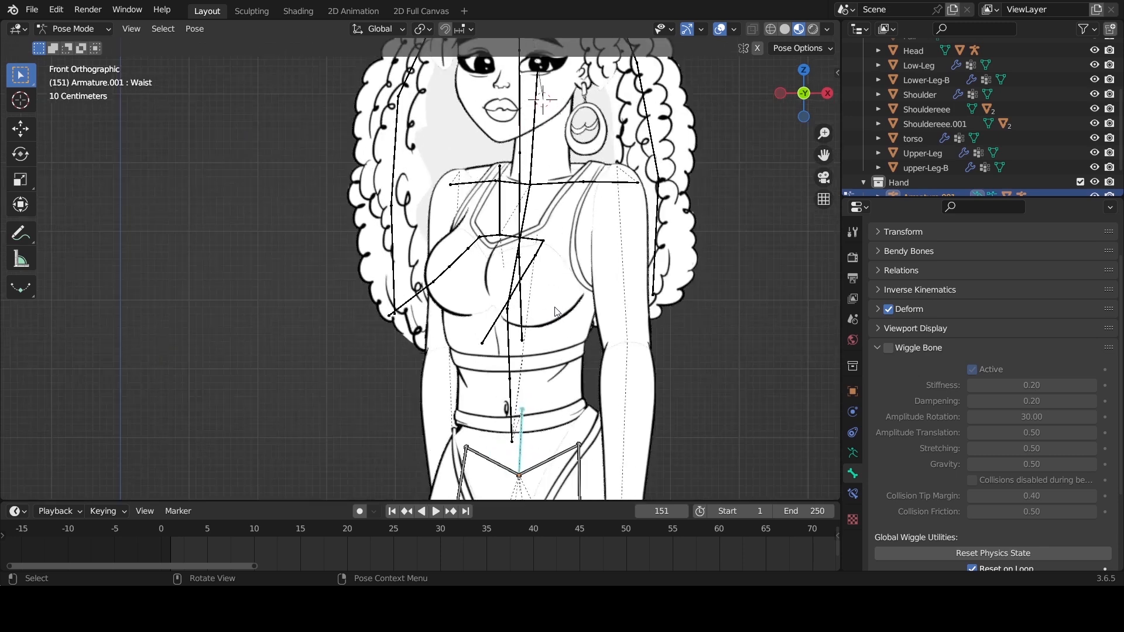
{"action": "left_click_drag", "start_coordinate": [823, 154], "coordinate": [777, 125]}
{"action": "scroll", "coordinate": [692, 238], "scroll_direction": "up", "scroll_amount": 1}
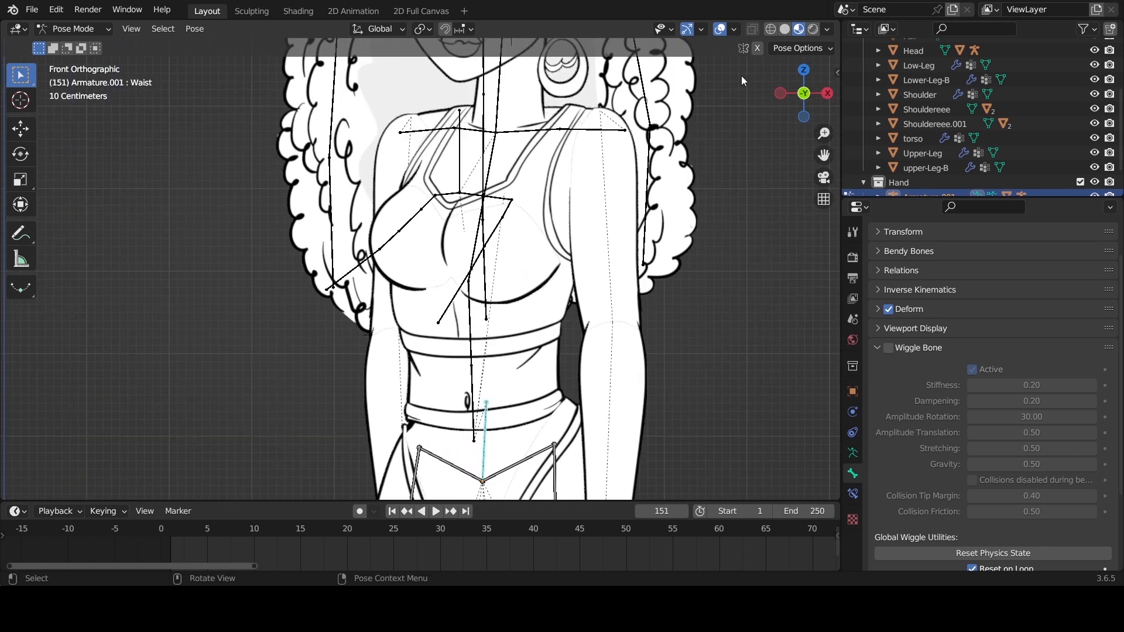
{"action": "left_click", "coordinate": [719, 30]}
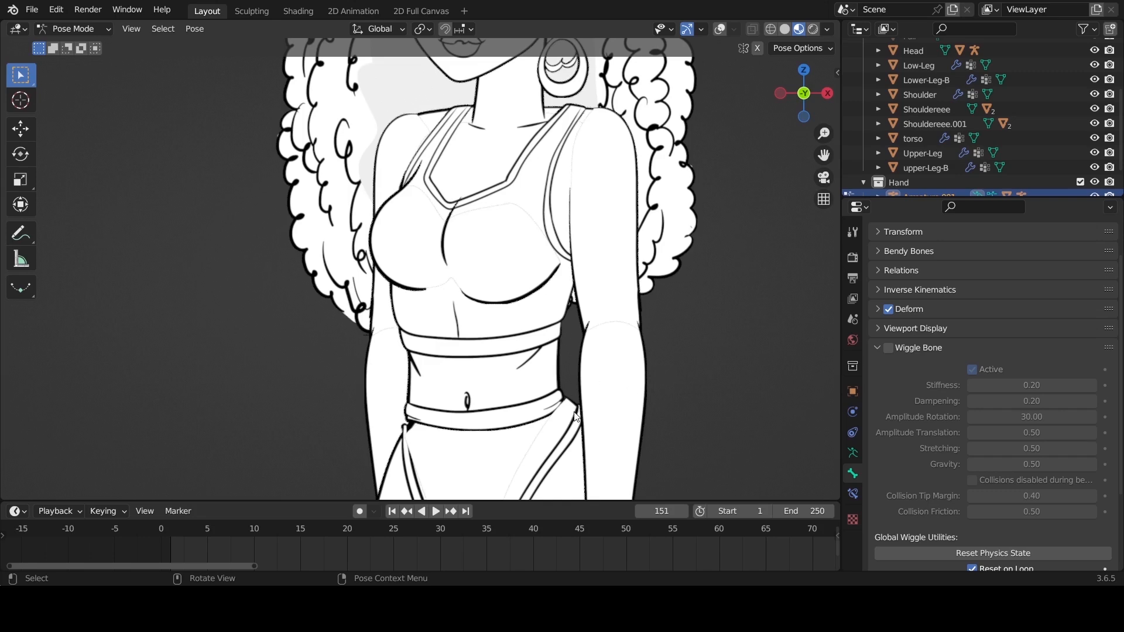
{"action": "key", "text": "space"}
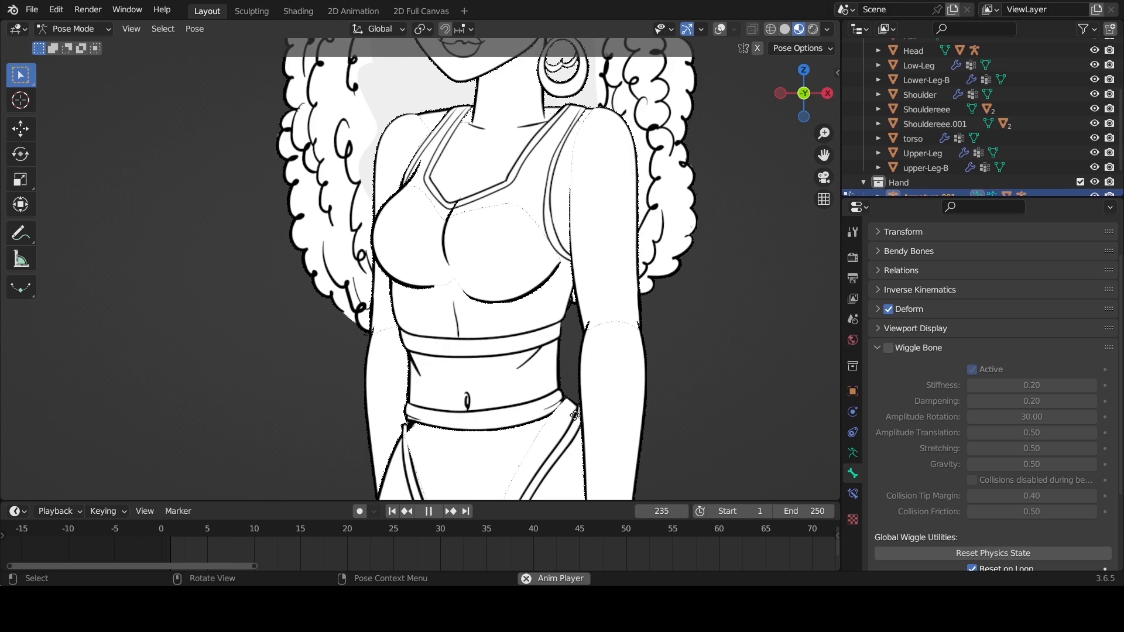
{"action": "key", "text": "g"}
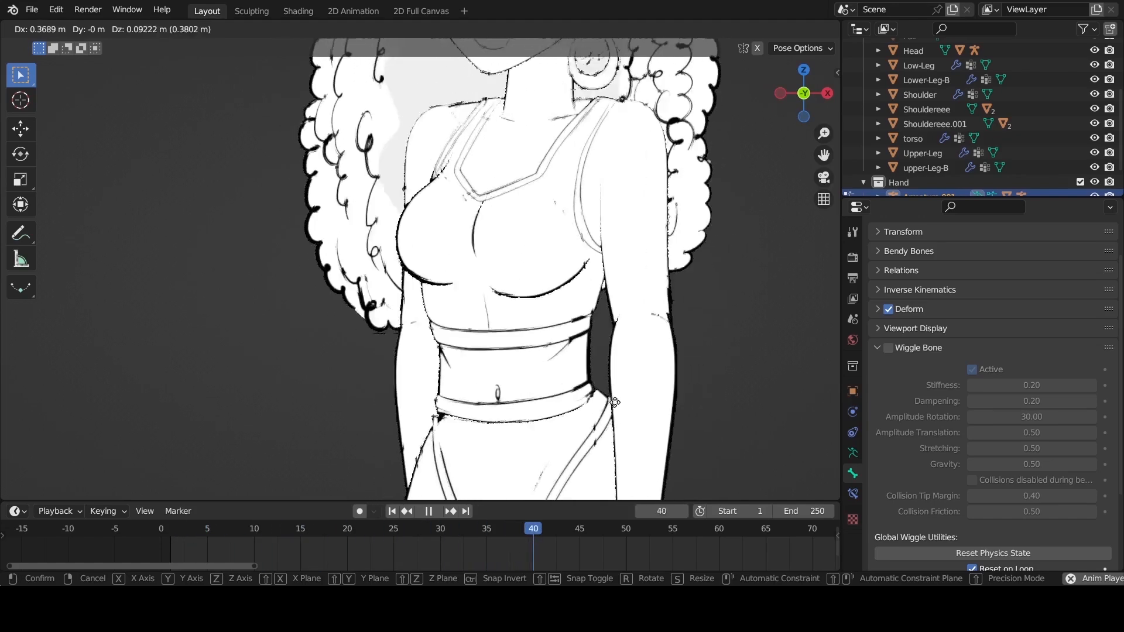
{"action": "left_click", "coordinate": [609, 433]}
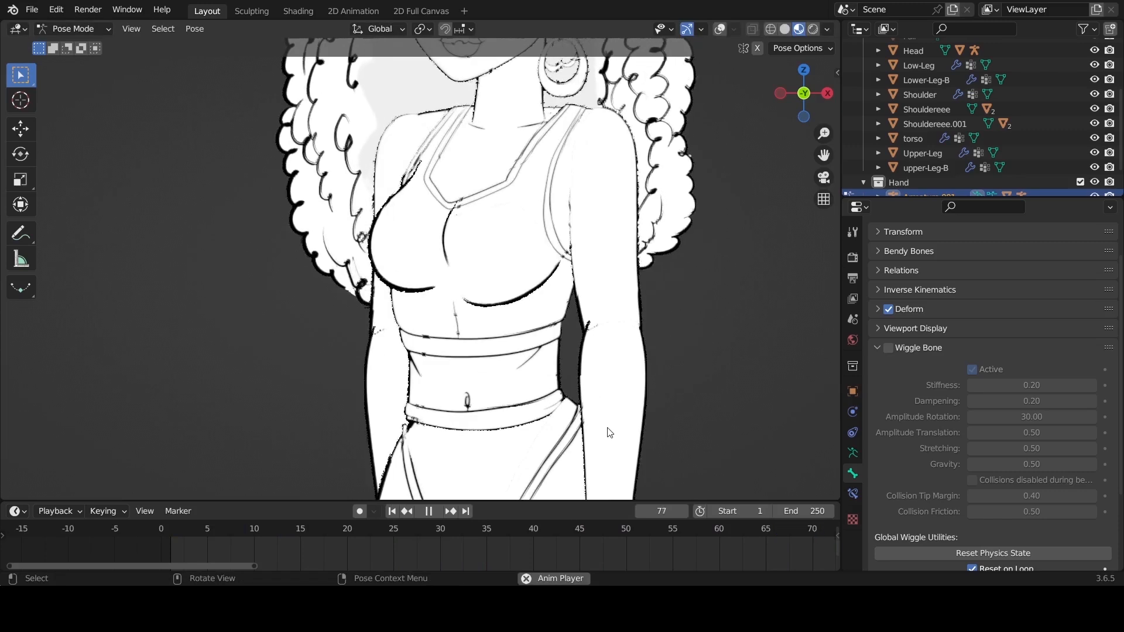
Test-move the Waist bone with the full body in view during playback, cancel the move and stop playback.
{"action": "scroll", "coordinate": [608, 428], "scroll_direction": "down", "scroll_amount": 8}
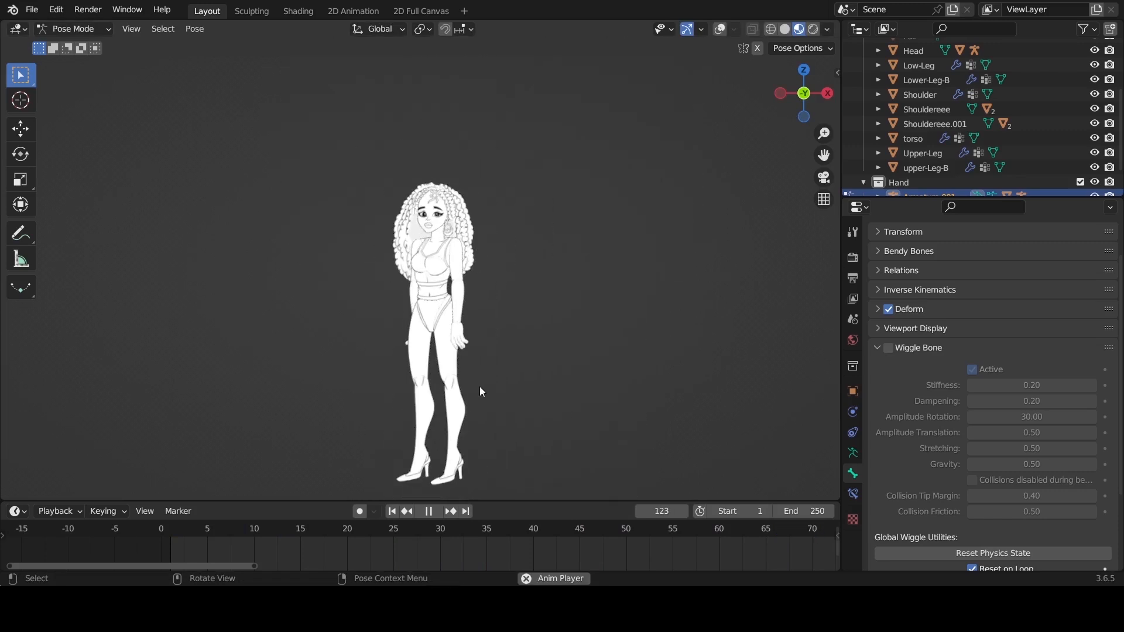
{"action": "key", "text": "g"}
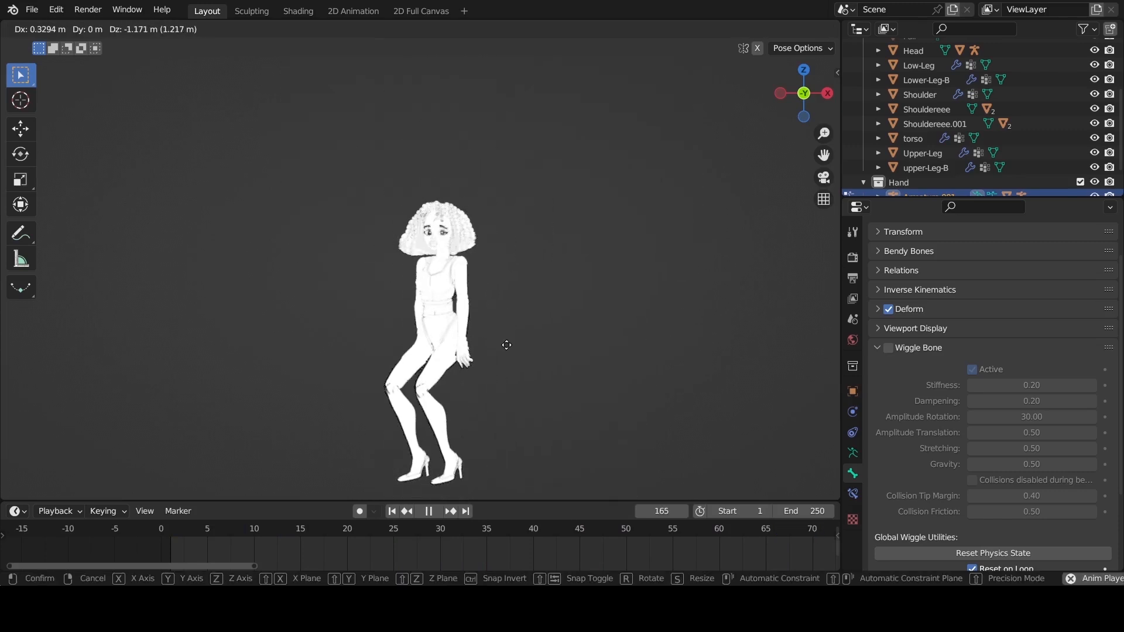
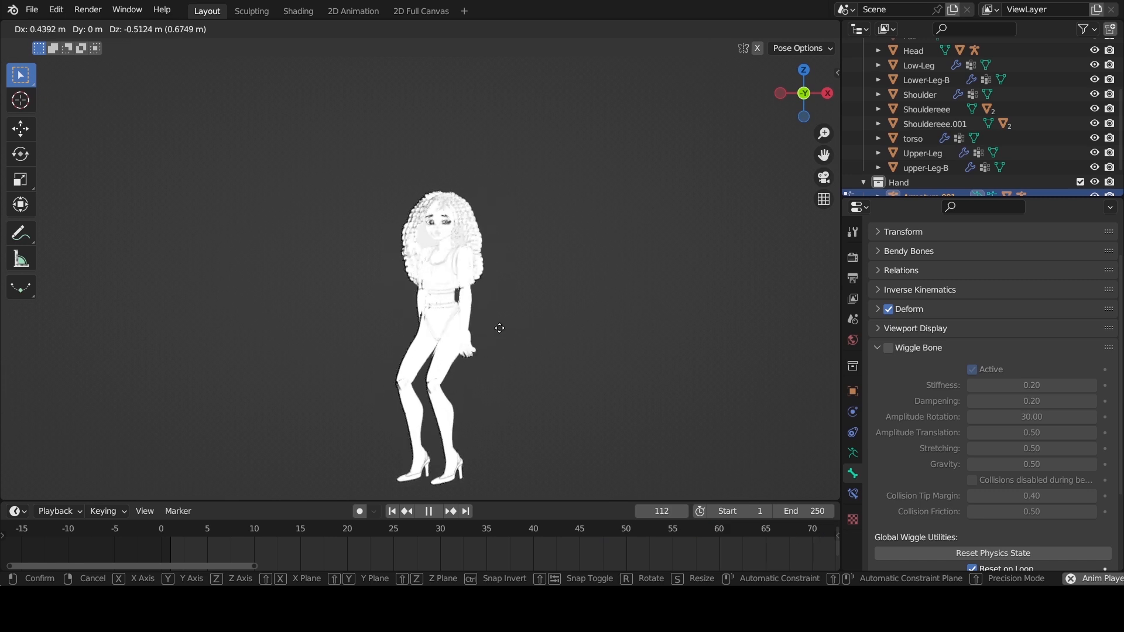
{"action": "left_click", "coordinate": [511, 313]}
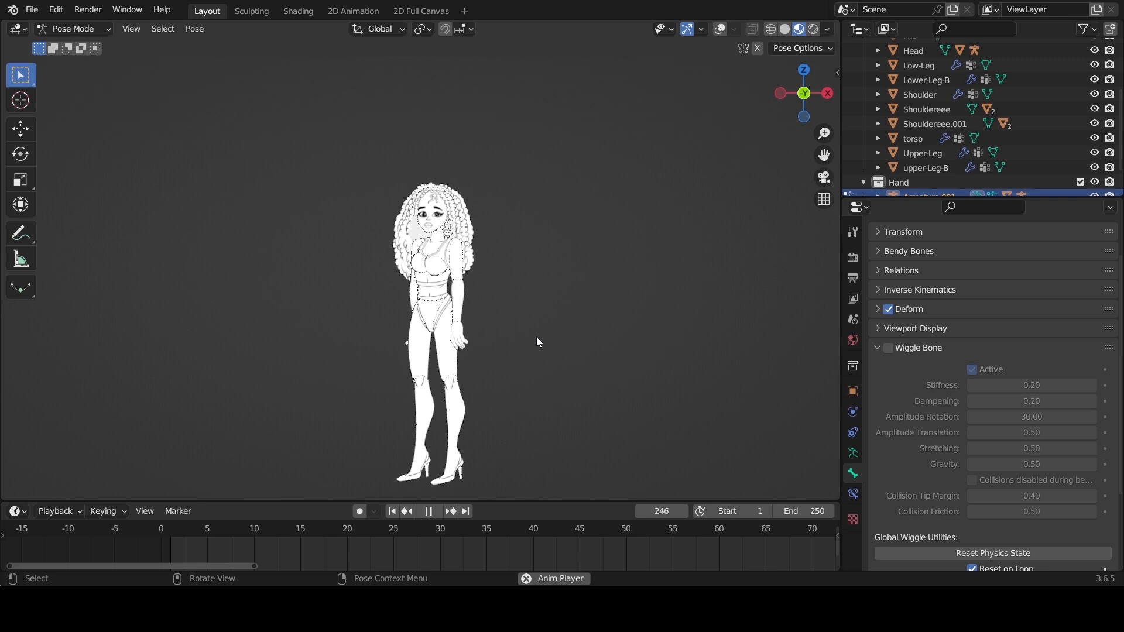
{"action": "key", "text": "space"}
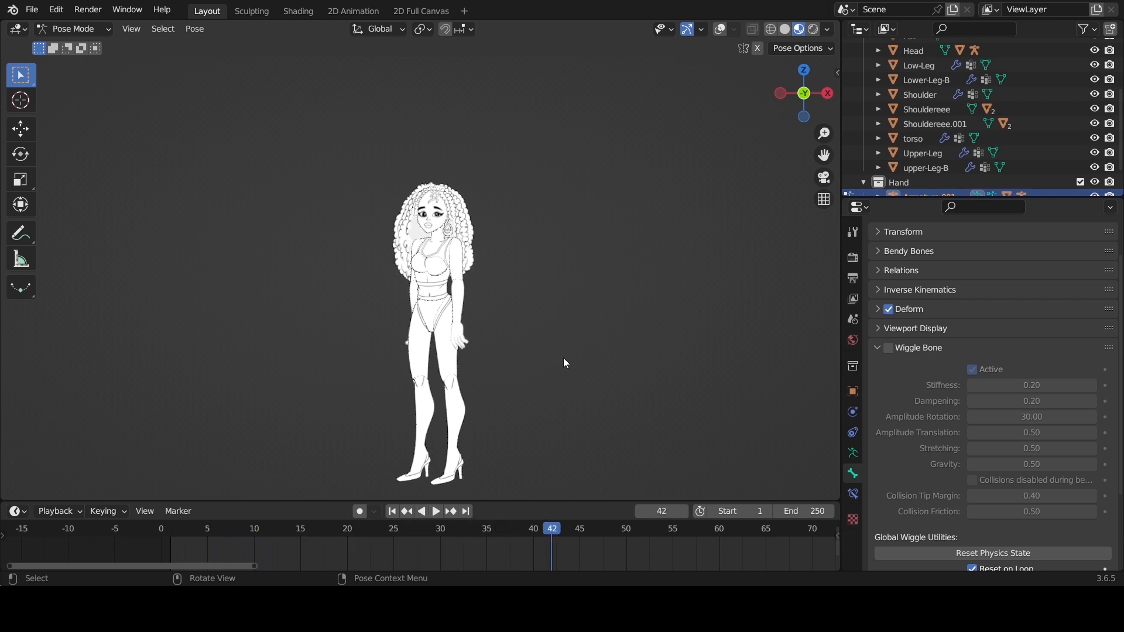
{"action": "scroll", "coordinate": [458, 301], "scroll_direction": "up", "scroll_amount": 4}
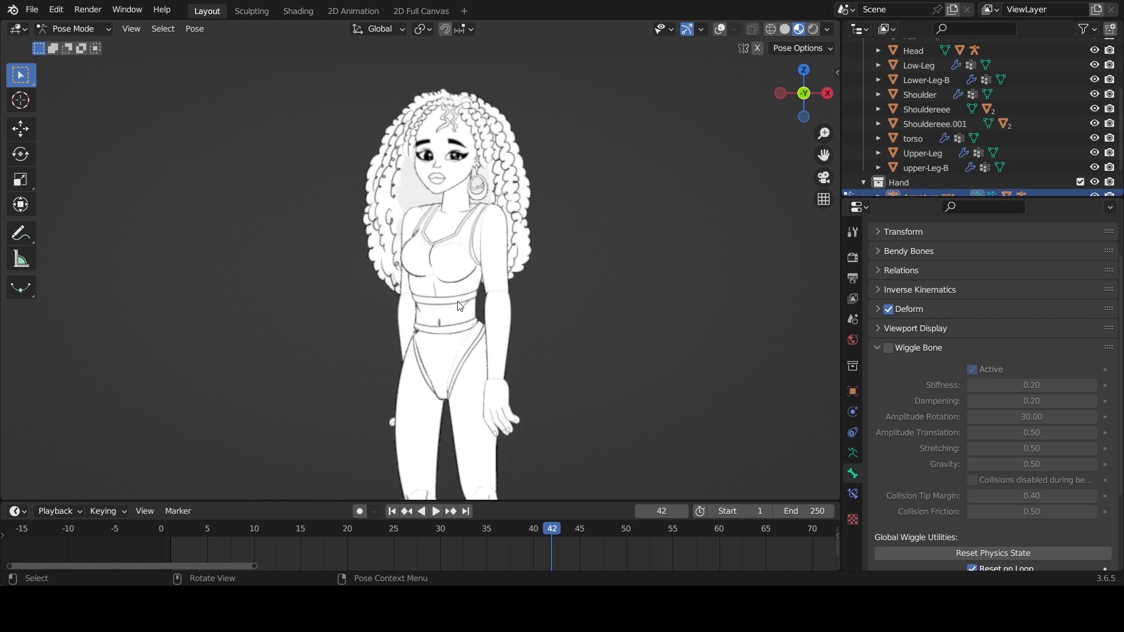
Show the viewport overlays again, isolate the hair armature Armature.003 in Local View and put it in Pose Mode.
{"action": "left_click", "coordinate": [719, 30]}
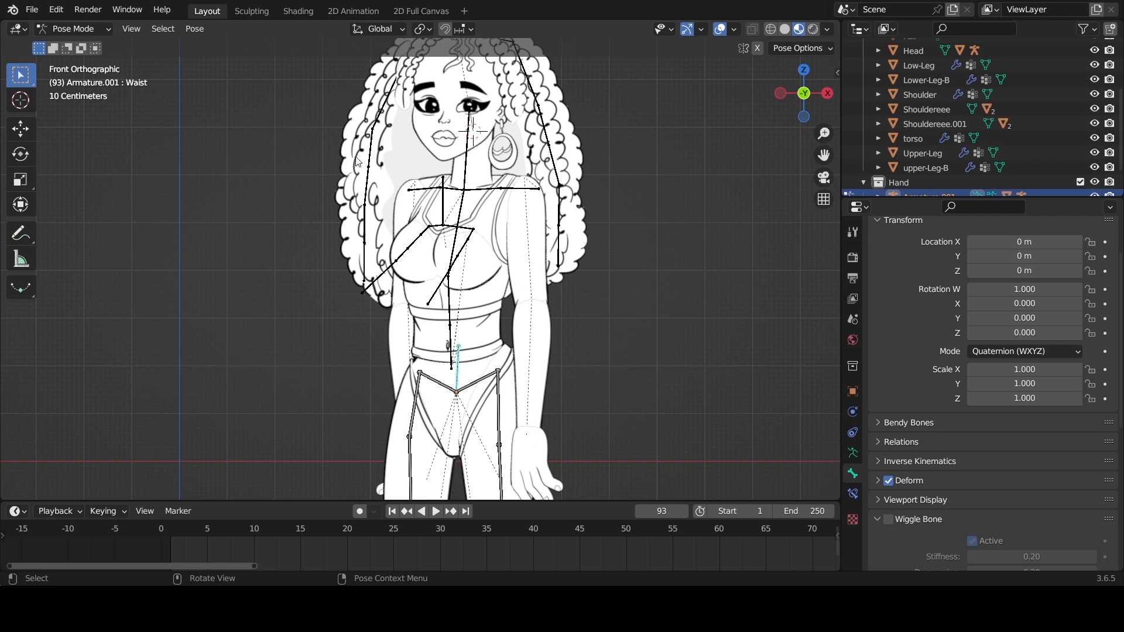
{"action": "key", "text": "ctrl+Tab"}
{"action": "left_click", "coordinate": [555, 160]}
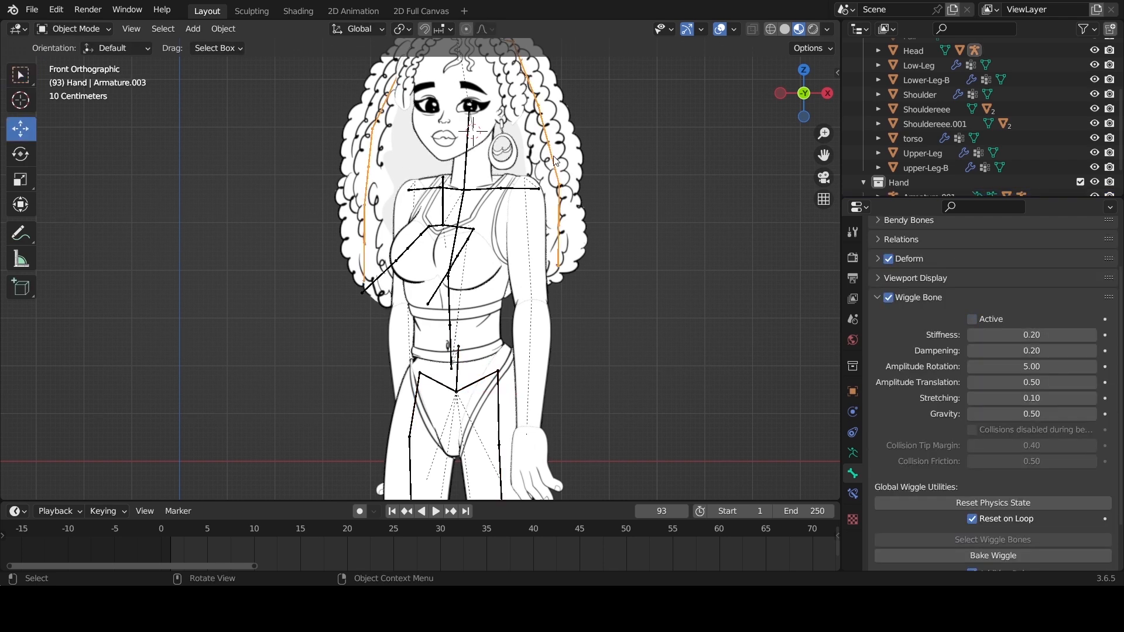
{"action": "key", "text": "KP_Divide"}
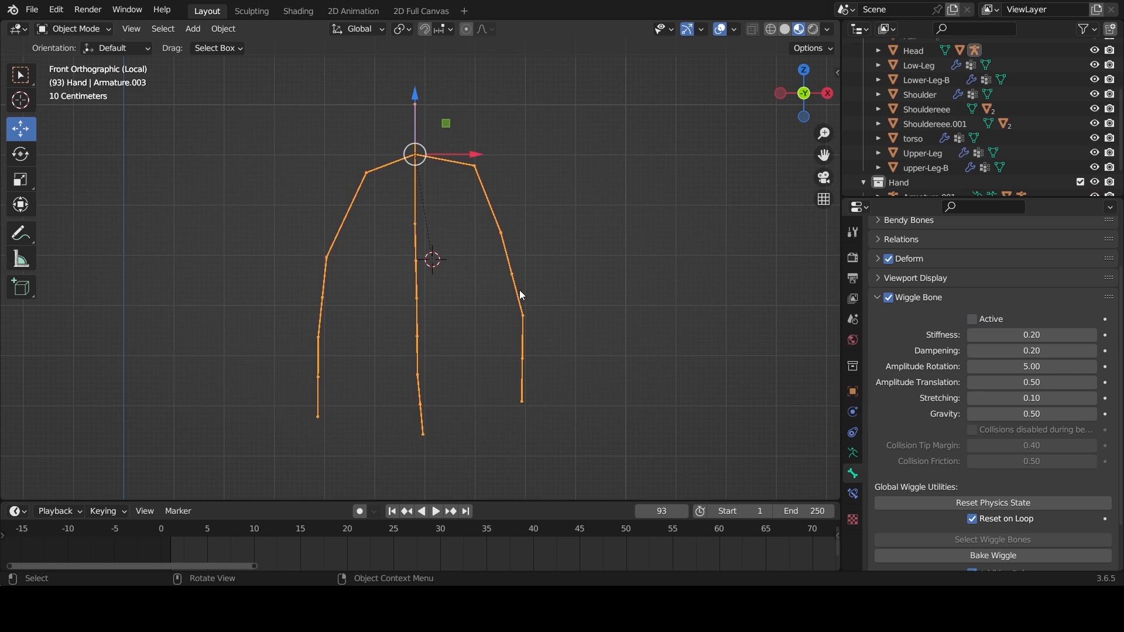
{"action": "key", "text": "ctrl+Tab"}
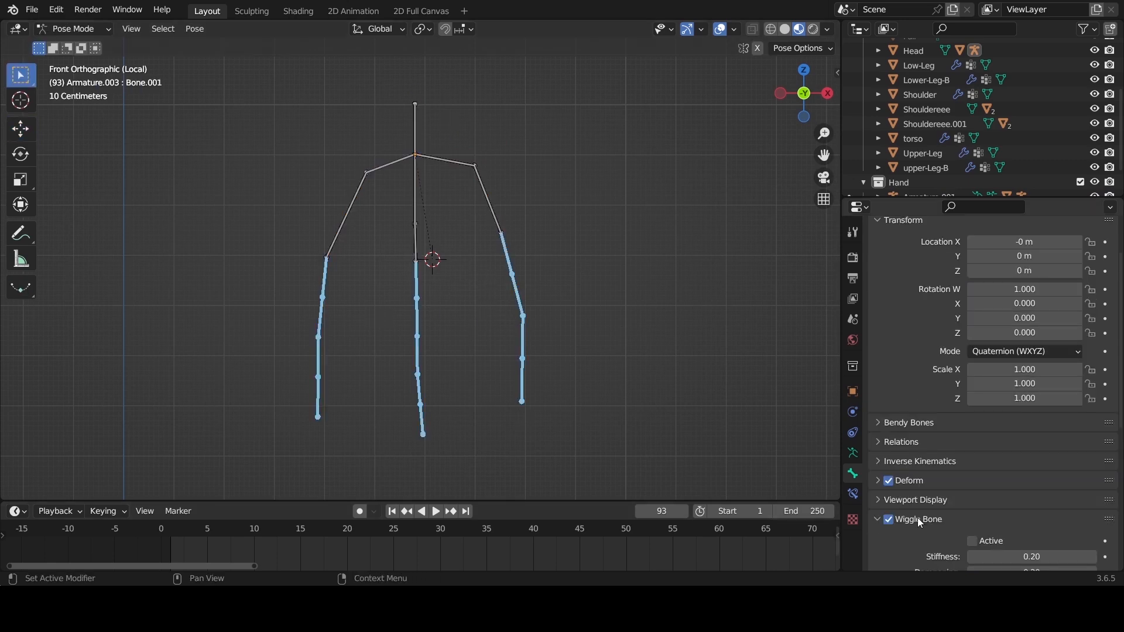
Check the wiggle setting bone by bone along the right hair strand, enabling Wiggle Bone on Bone.013 and the tip bone Bone.014.
{"action": "scroll", "coordinate": [932, 520], "scroll_direction": "down", "scroll_amount": 6}
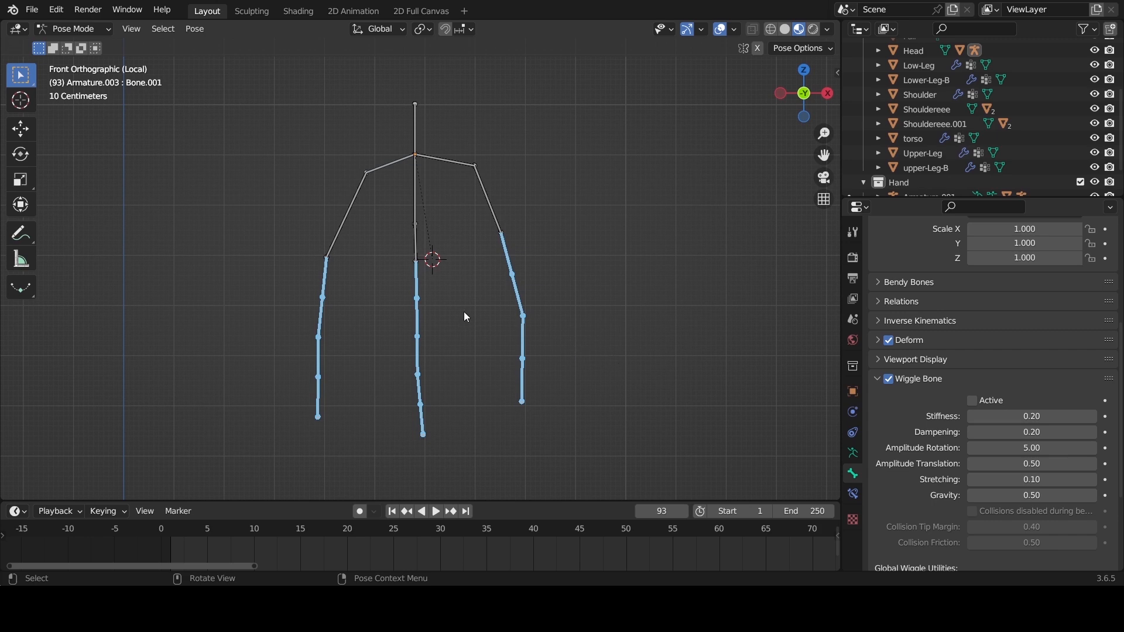
{"action": "left_click", "coordinate": [417, 279]}
{"action": "left_click", "coordinate": [508, 260]}
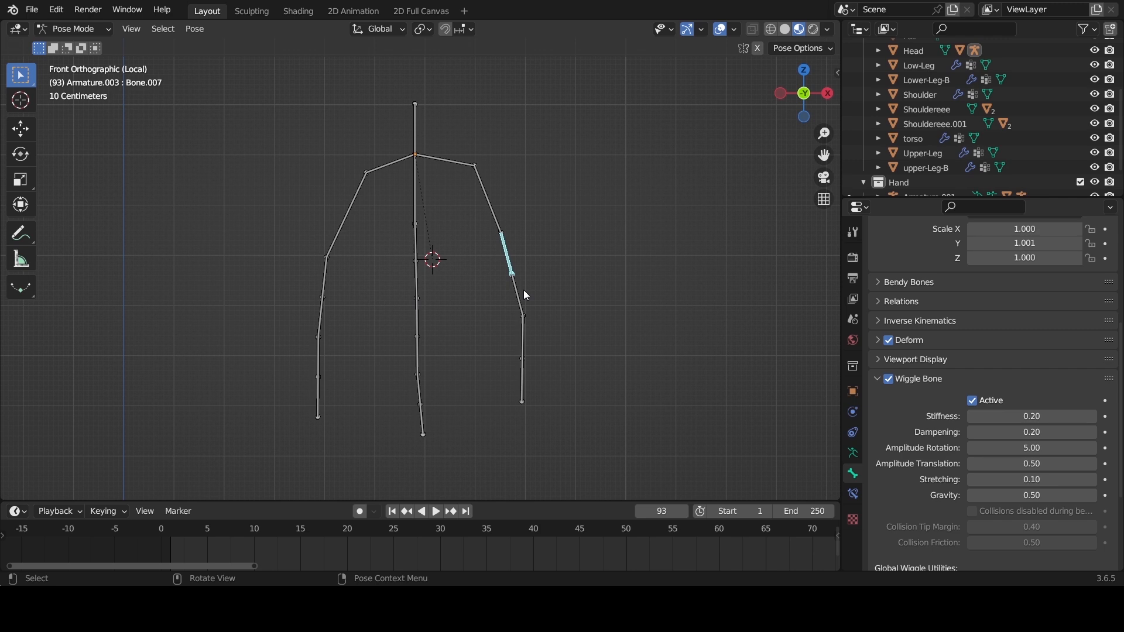
{"action": "left_click", "coordinate": [523, 308]}
{"action": "left_click", "coordinate": [523, 351]}
{"action": "left_click", "coordinate": [523, 373]}
{"action": "left_click", "coordinate": [521, 303]}
{"action": "left_click", "coordinate": [513, 269]}
{"action": "left_click", "coordinate": [521, 301]}
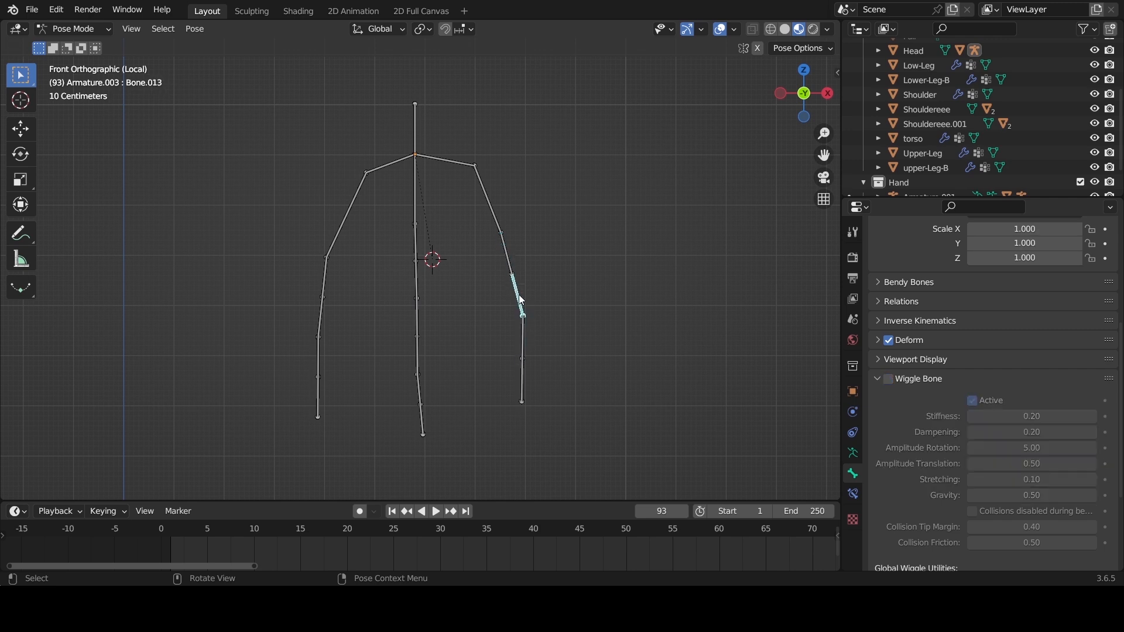
{"action": "left_click", "coordinate": [892, 379]}
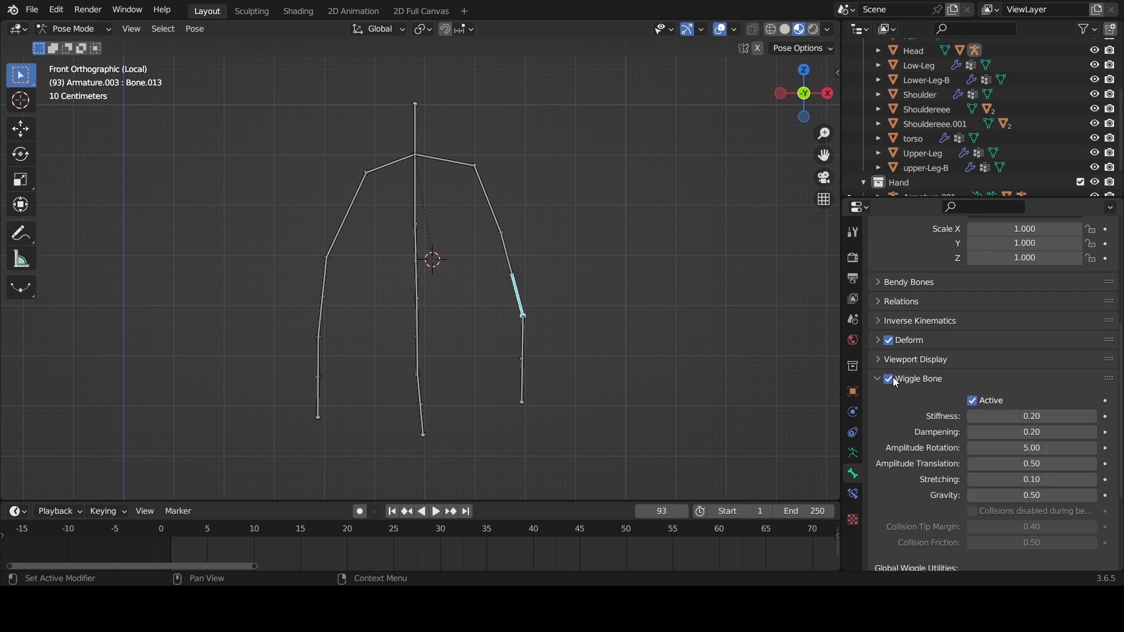
{"action": "left_click", "coordinate": [523, 330]}
{"action": "left_click", "coordinate": [522, 383]}
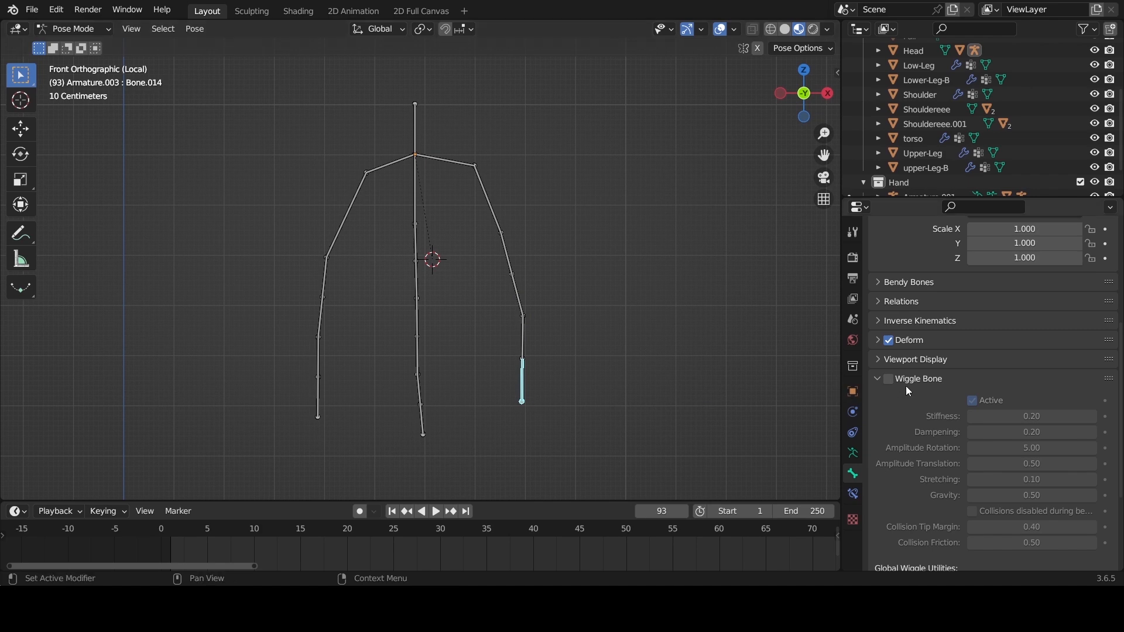
{"action": "left_click", "coordinate": [888, 379]}
Enable Wiggle Bone on the middle hair strand's tip bone, Bone.018 and Bone.017, checking the bones in between.
{"action": "left_click", "coordinate": [423, 399]}
{"action": "left_click", "coordinate": [889, 379]}
{"action": "left_click", "coordinate": [422, 387]}
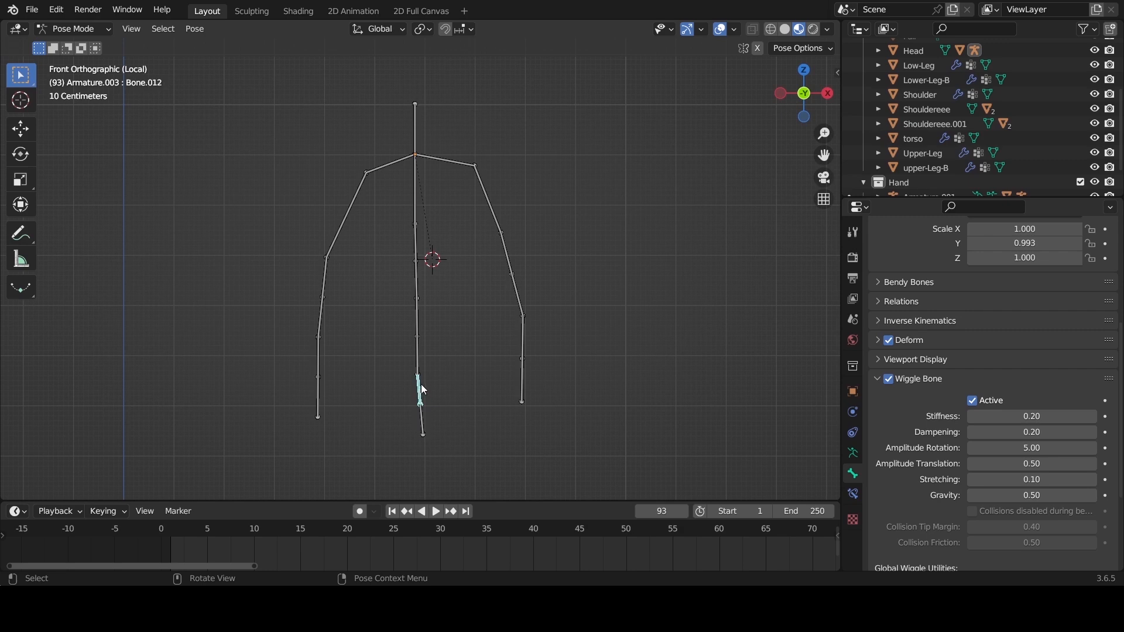
{"action": "left_click", "coordinate": [414, 361]}
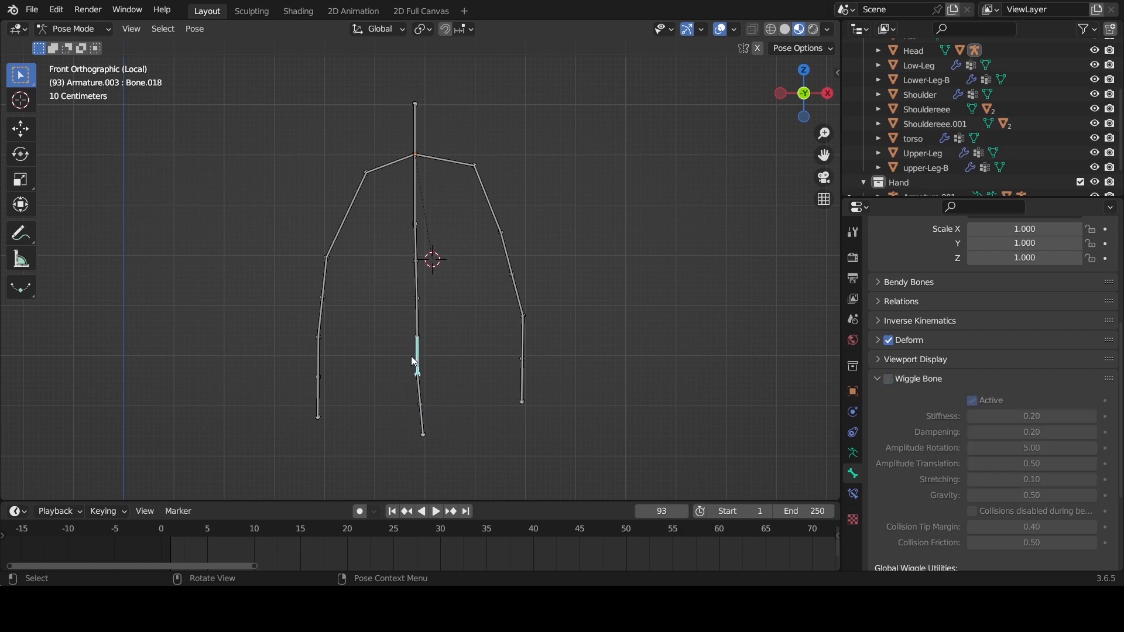
{"action": "left_click", "coordinate": [889, 380]}
{"action": "left_click", "coordinate": [413, 316]}
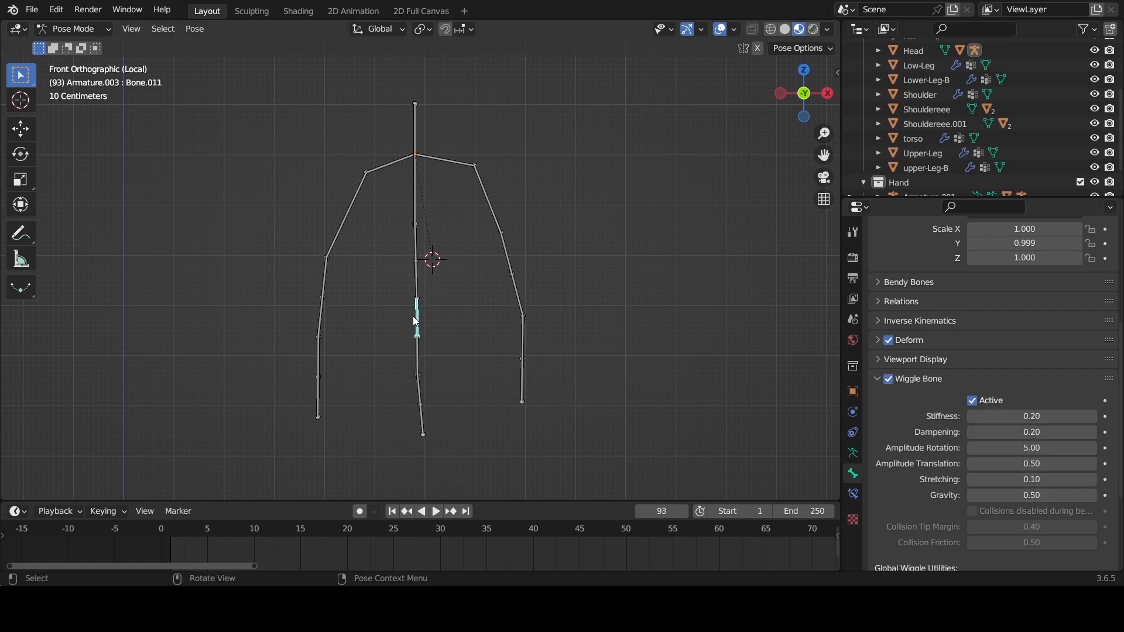
{"action": "left_click", "coordinate": [417, 287]}
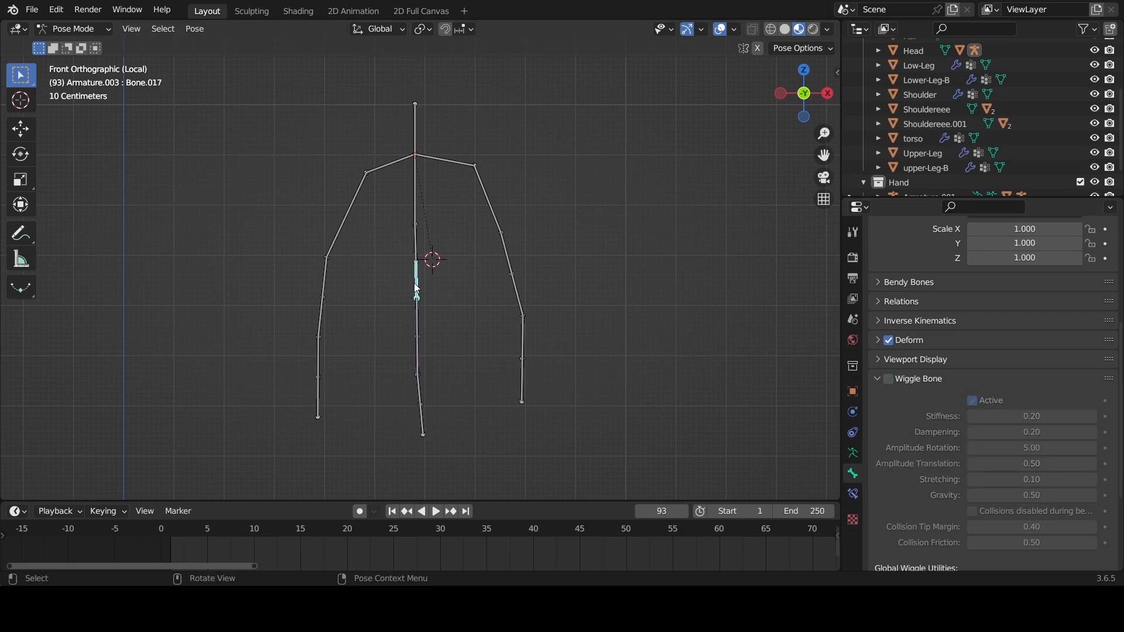
{"action": "left_click", "coordinate": [894, 381]}
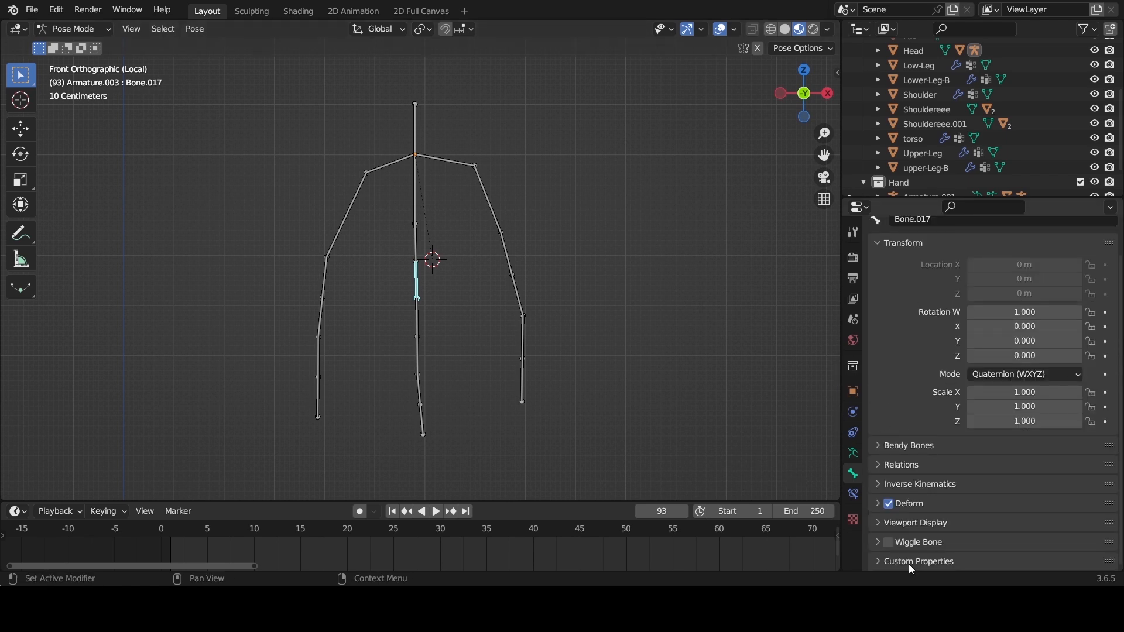
{"action": "left_click", "coordinate": [889, 543]}
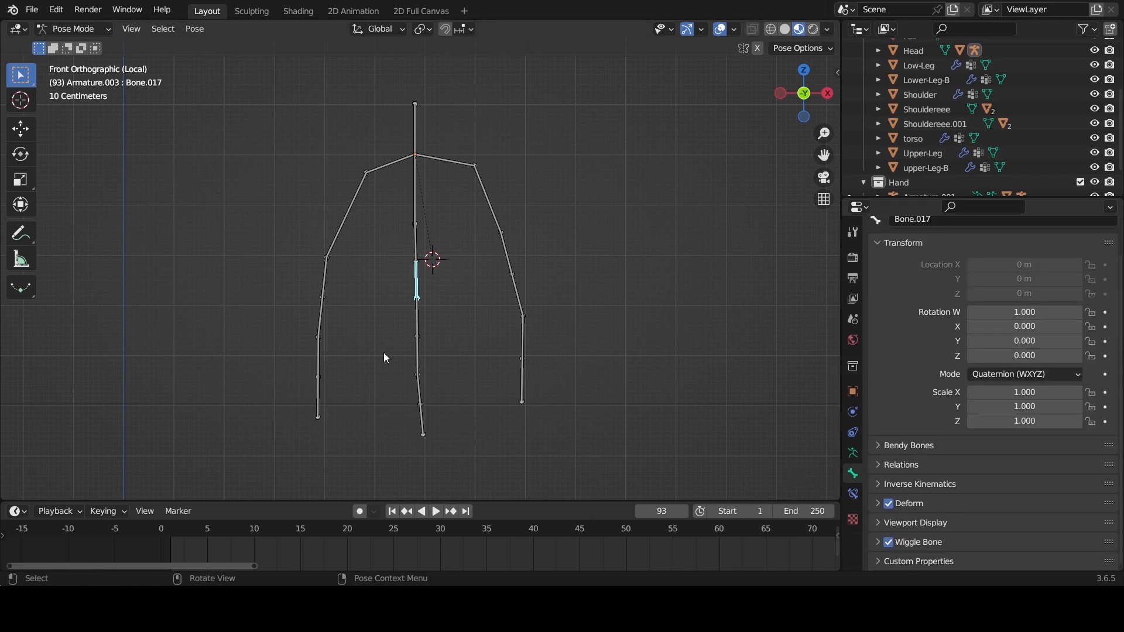
Check the left hair strand's bones and enable Wiggle Bone on Bone.015 and the tip bone Bone.016.
{"action": "left_click", "coordinate": [324, 300]}
{"action": "left_click", "coordinate": [323, 285]}
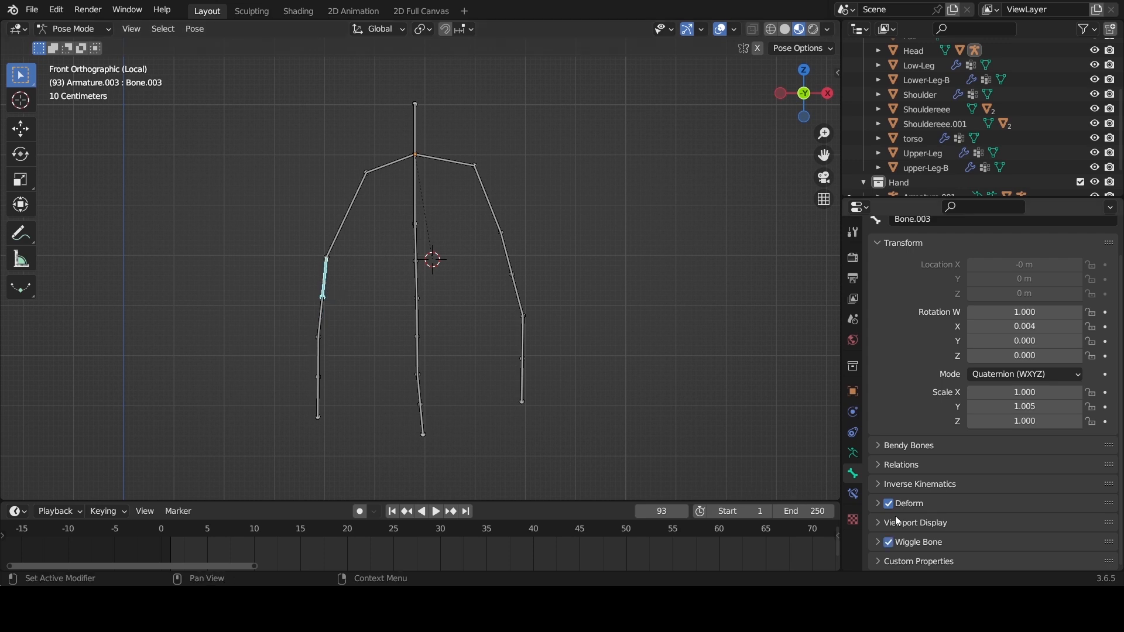
{"action": "left_click", "coordinate": [317, 319]}
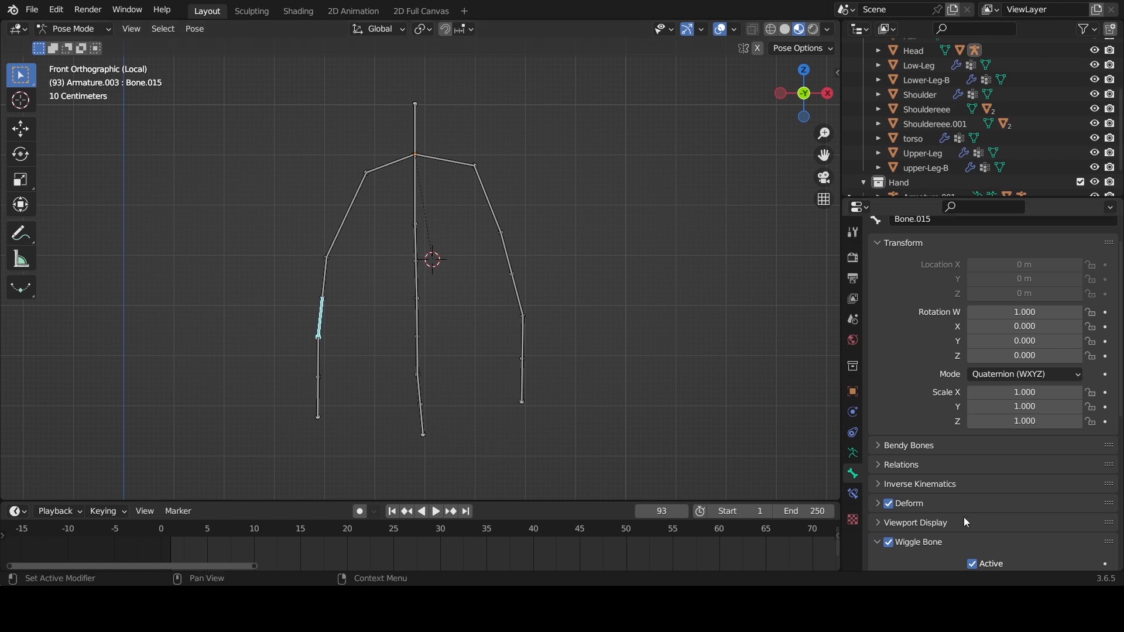
{"action": "left_click", "coordinate": [964, 540]}
{"action": "scroll", "coordinate": [964, 527], "scroll_direction": "down", "scroll_amount": 5}
{"action": "left_click", "coordinate": [322, 360]}
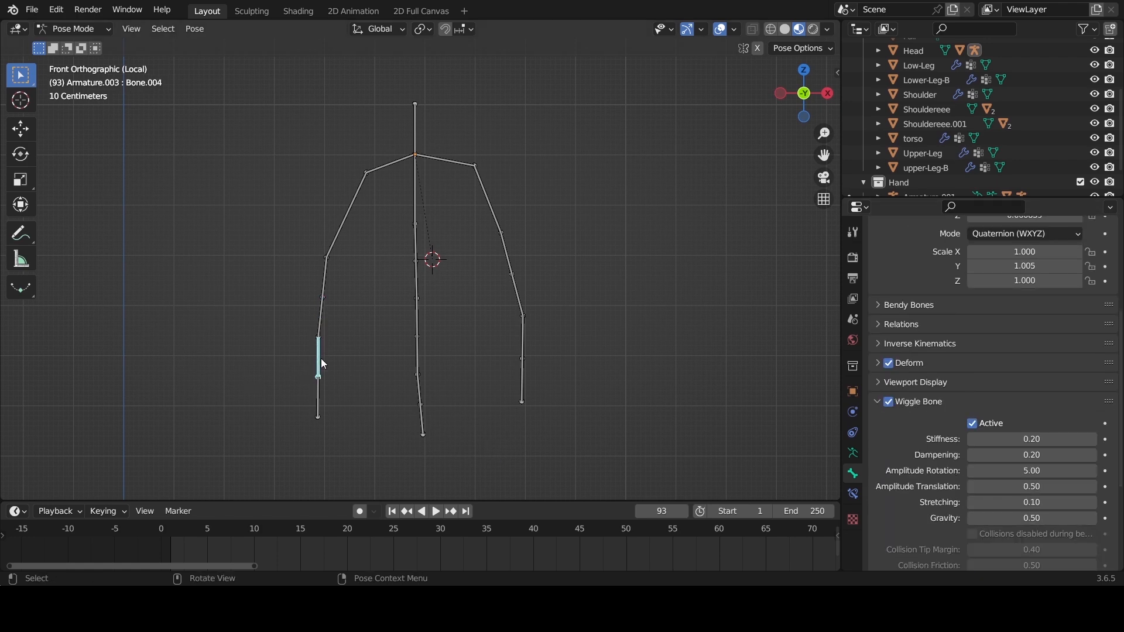
{"action": "left_click", "coordinate": [319, 401]}
{"action": "left_click", "coordinate": [889, 403]}
Leave Local View and switch from the hair armature to the body armature Armature.001 in Pose Mode.
{"action": "key", "text": "KP_Divide"}
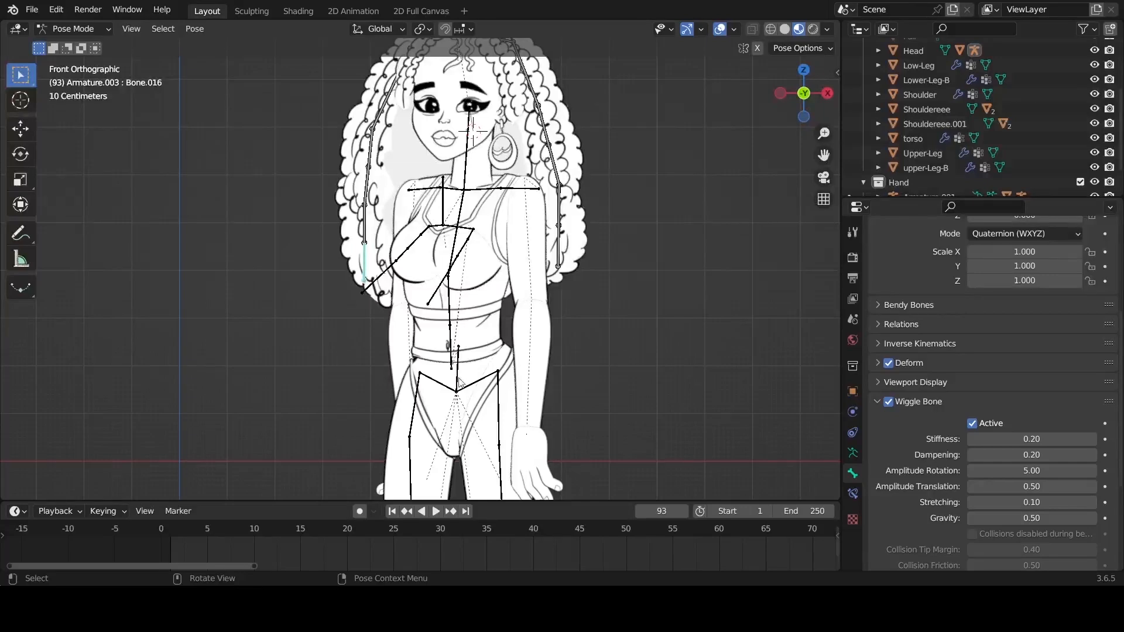
{"action": "key", "text": "ctrl+Tab"}
{"action": "left_click", "coordinate": [459, 376]}
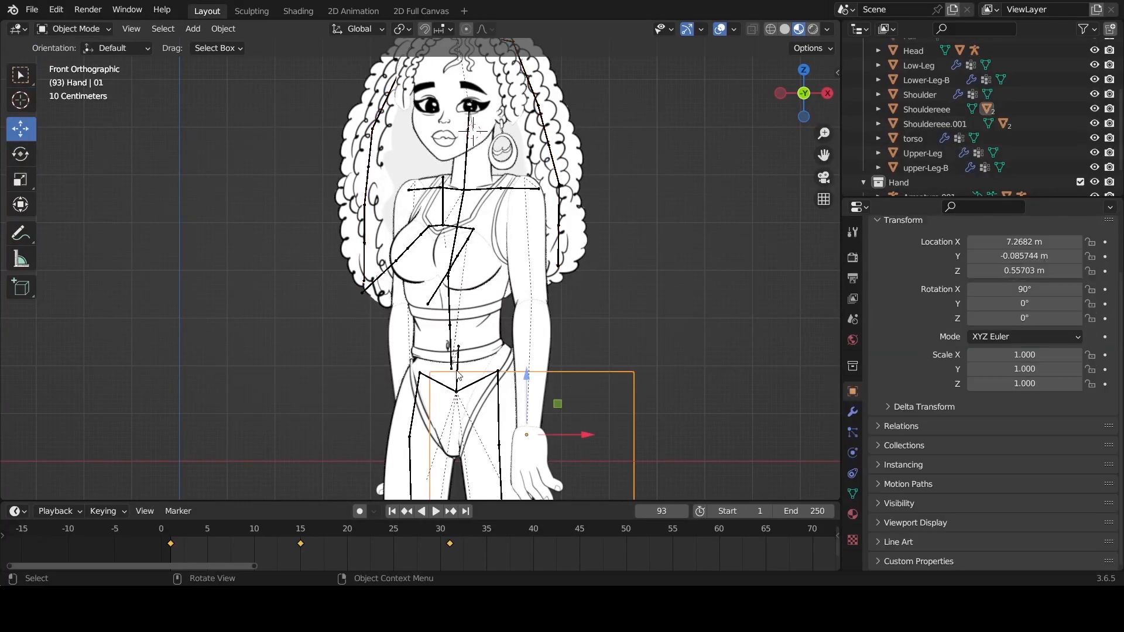
{"action": "left_click", "coordinate": [460, 376]}
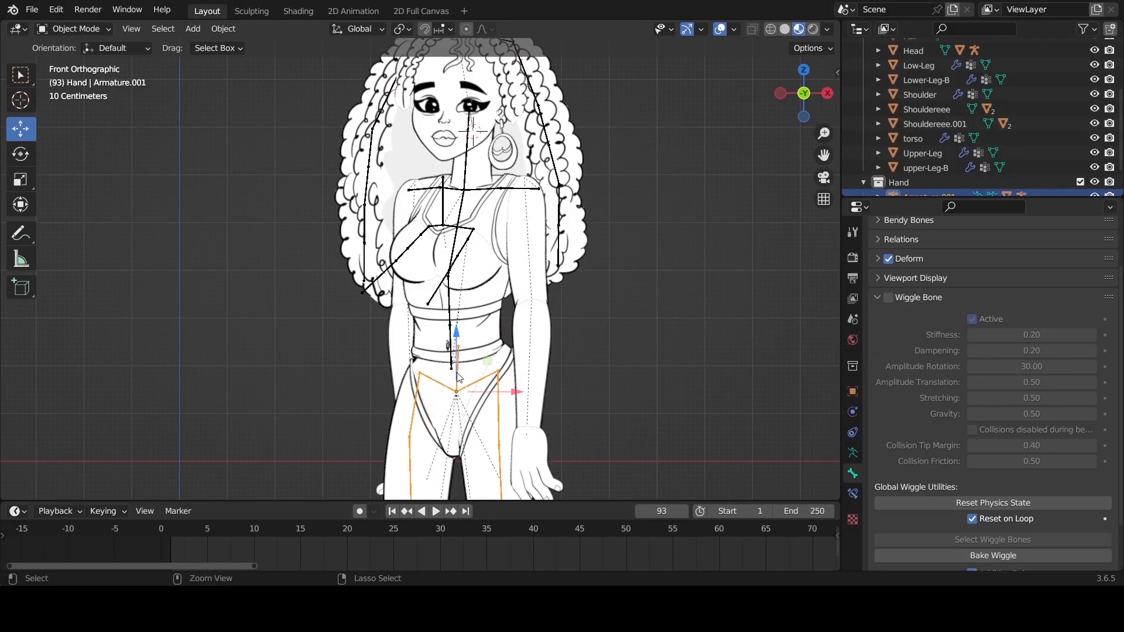
{"action": "key", "text": "ctrl+Tab"}
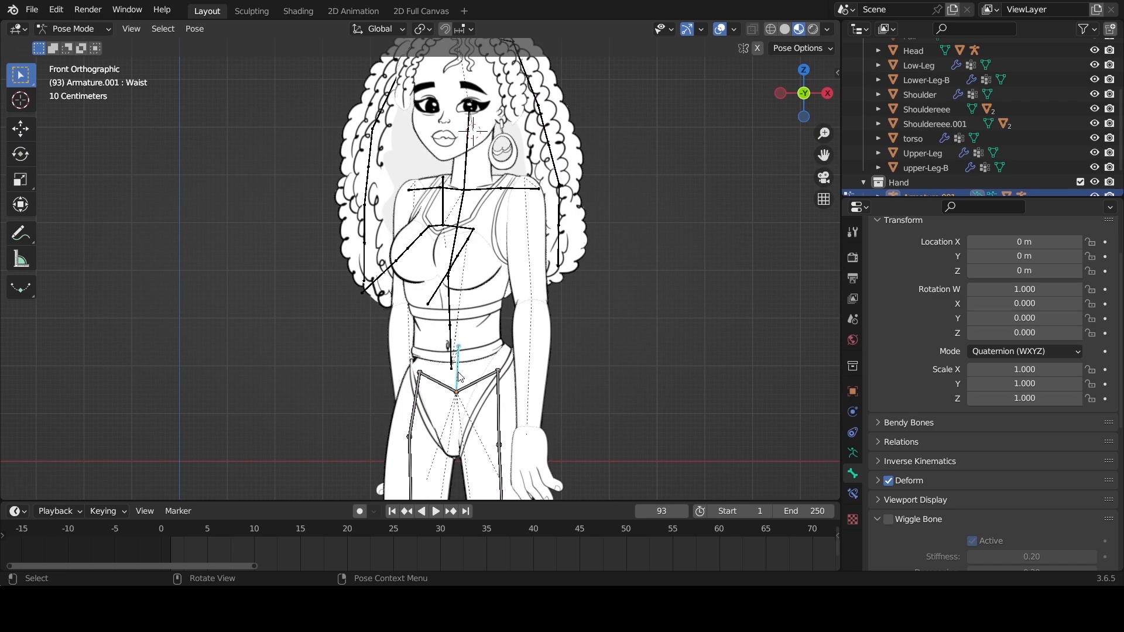
Test-move the Waist bone during playback to check the hair wiggle, cancel the move and stop playback.
{"action": "key", "text": "space"}
{"action": "key", "text": "g"}
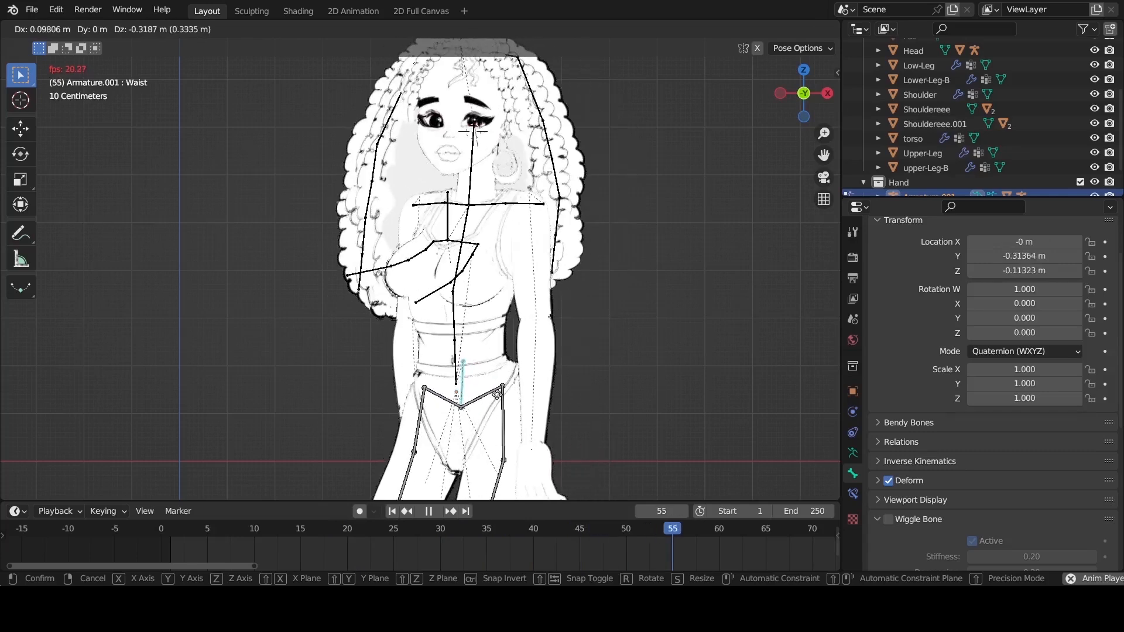
{"action": "key", "text": "Escape"}
{"action": "key", "text": "space"}
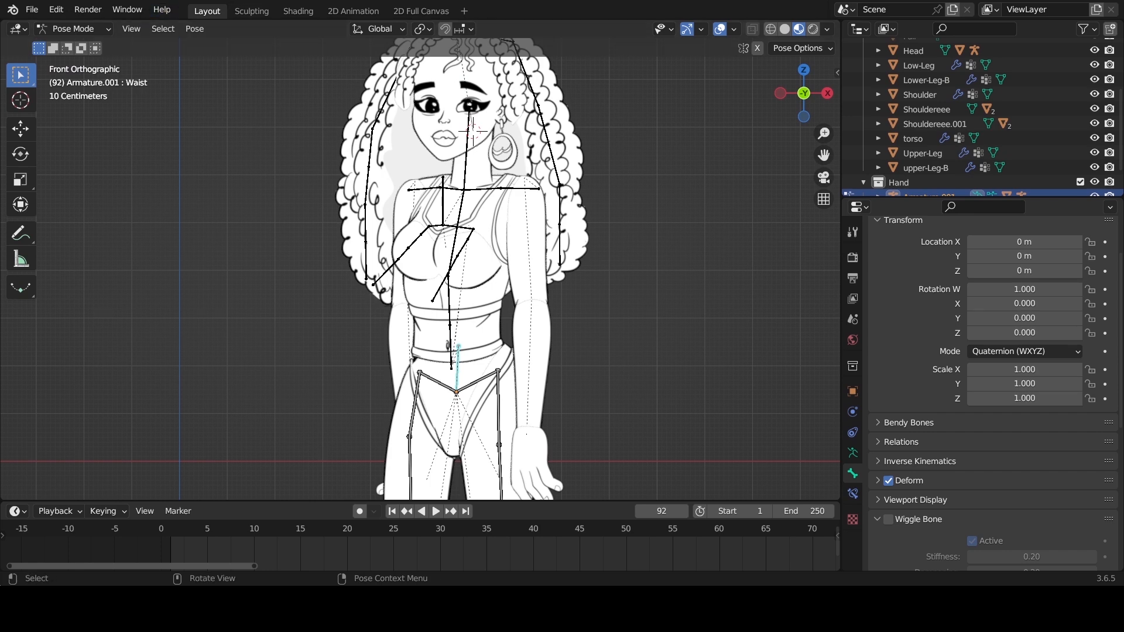
Select the Shouldereee upper arm in Object Mode, test its rotation, cancel it and save the file.
{"action": "left_click", "coordinate": [530, 250]}
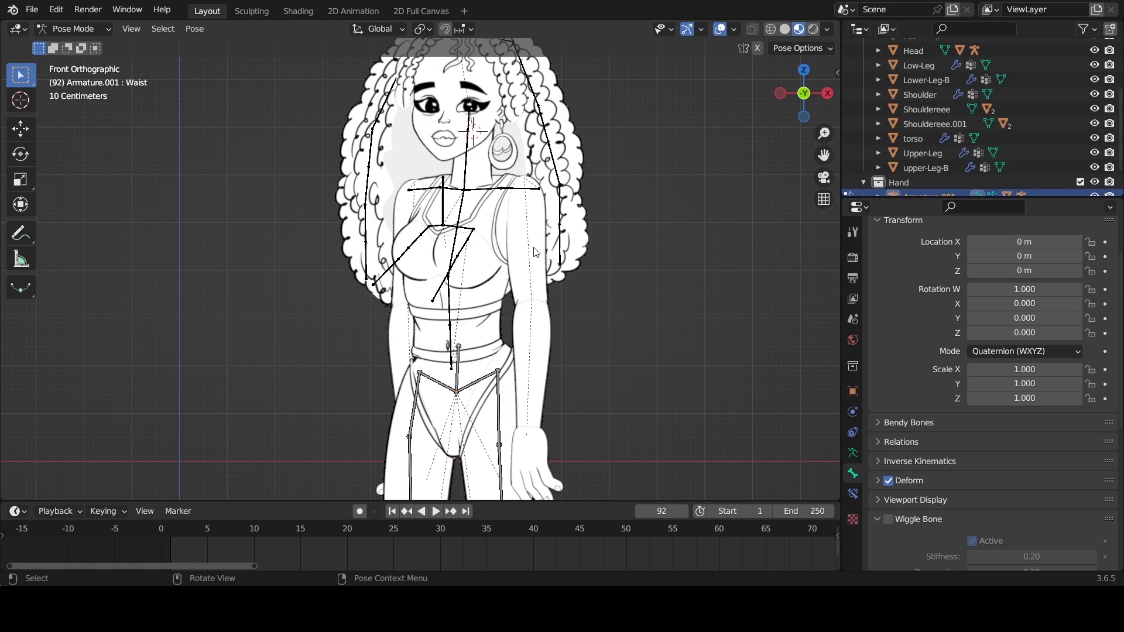
{"action": "key", "text": "ctrl+Tab"}
{"action": "left_click", "coordinate": [532, 288]}
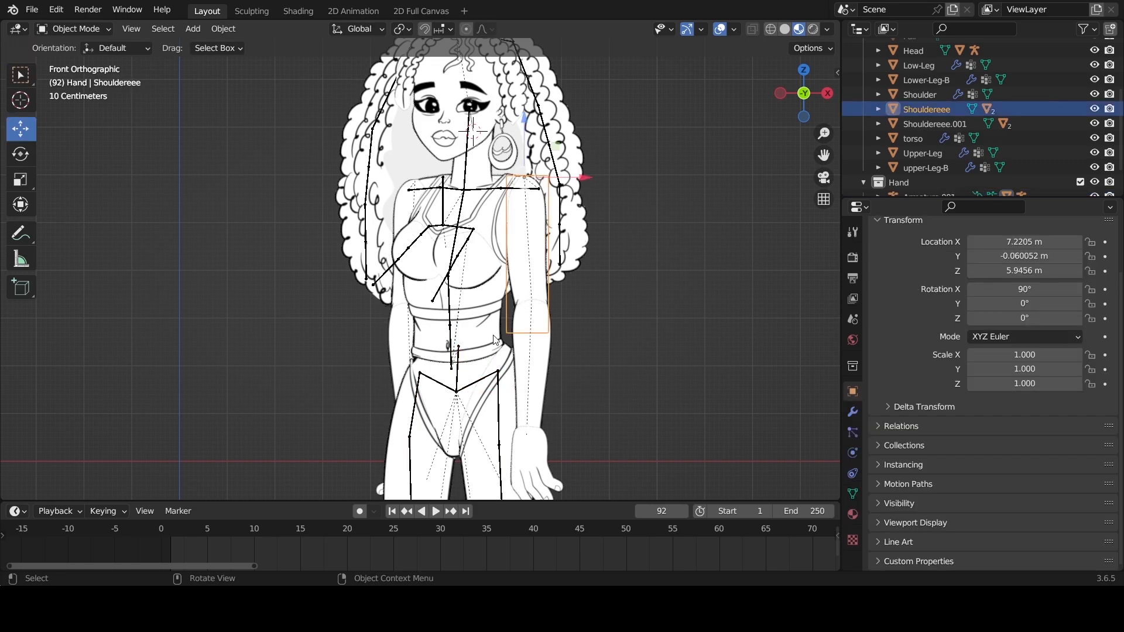
{"action": "scroll", "coordinate": [497, 339], "scroll_direction": "down", "scroll_amount": 3}
{"action": "scroll", "coordinate": [500, 339], "scroll_direction": "up", "scroll_amount": 3}
{"action": "key", "text": "r"}
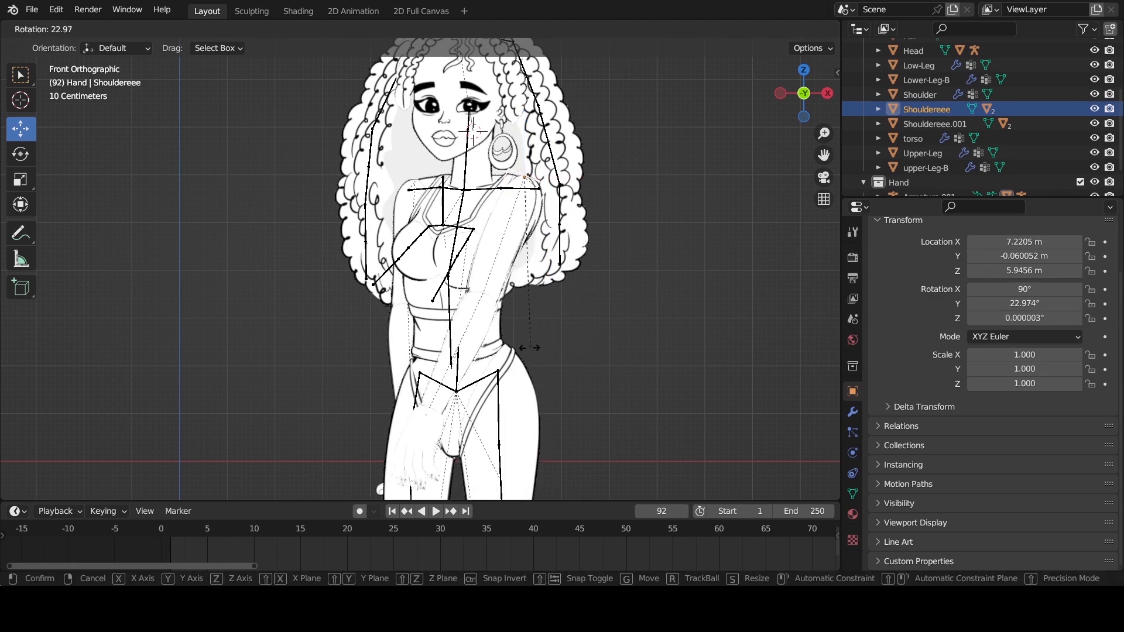
{"action": "key", "text": "Escape"}
{"action": "key", "text": "ctrl+s"}
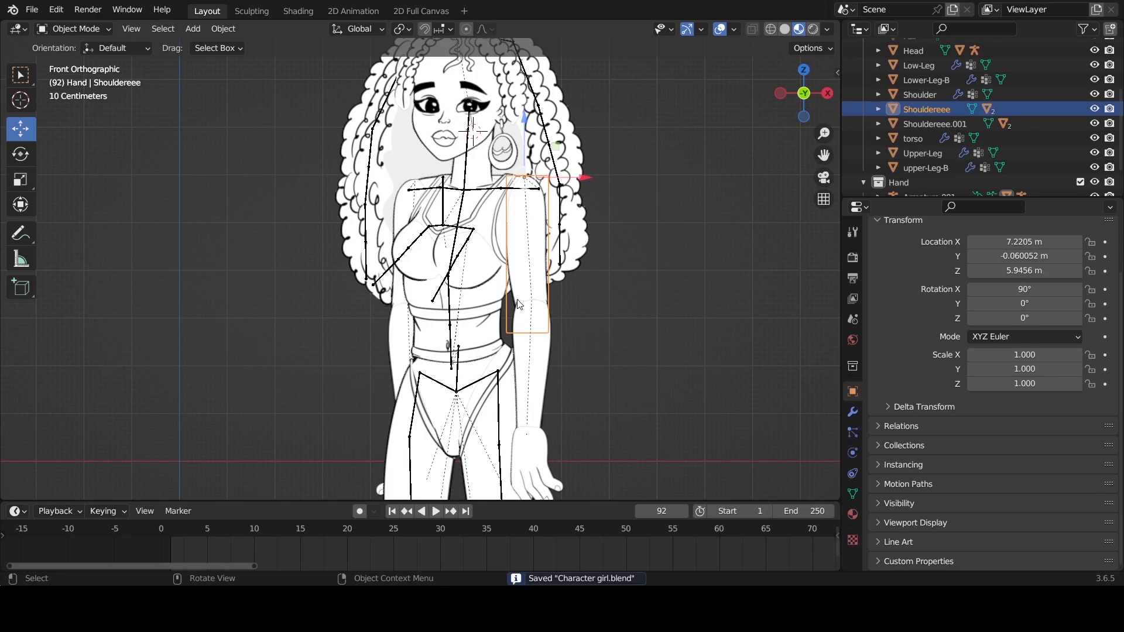
Rotate the Shouldereee upper arm about 85° across the chest and move it slightly down and outward to fit the shoulder.
{"action": "key", "text": "r"}
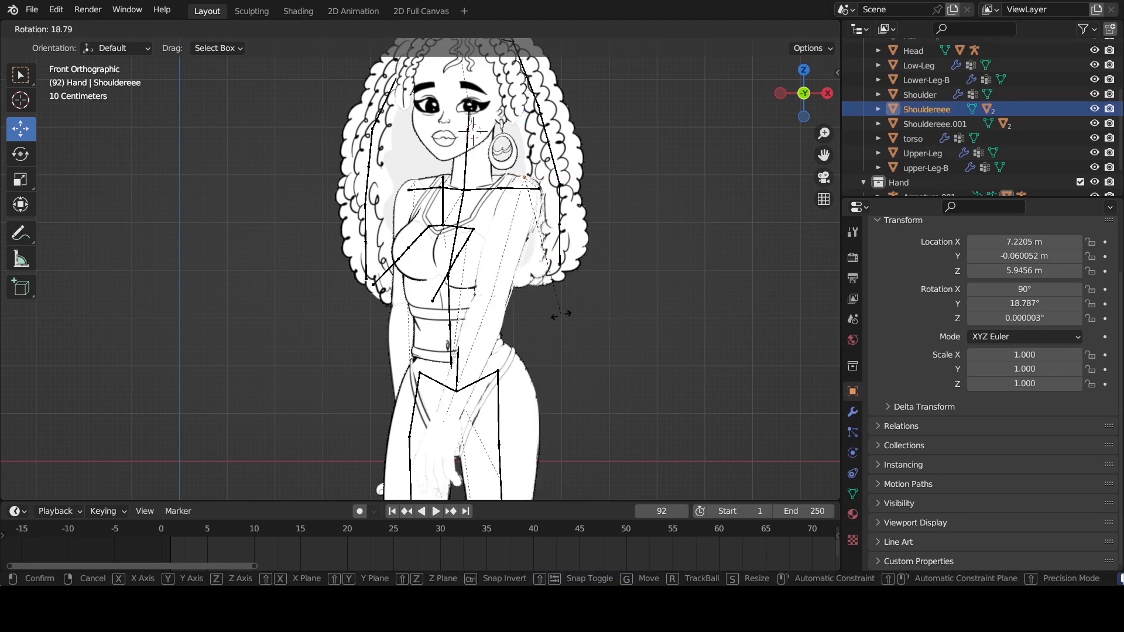
{"action": "left_click", "coordinate": [424, 261]}
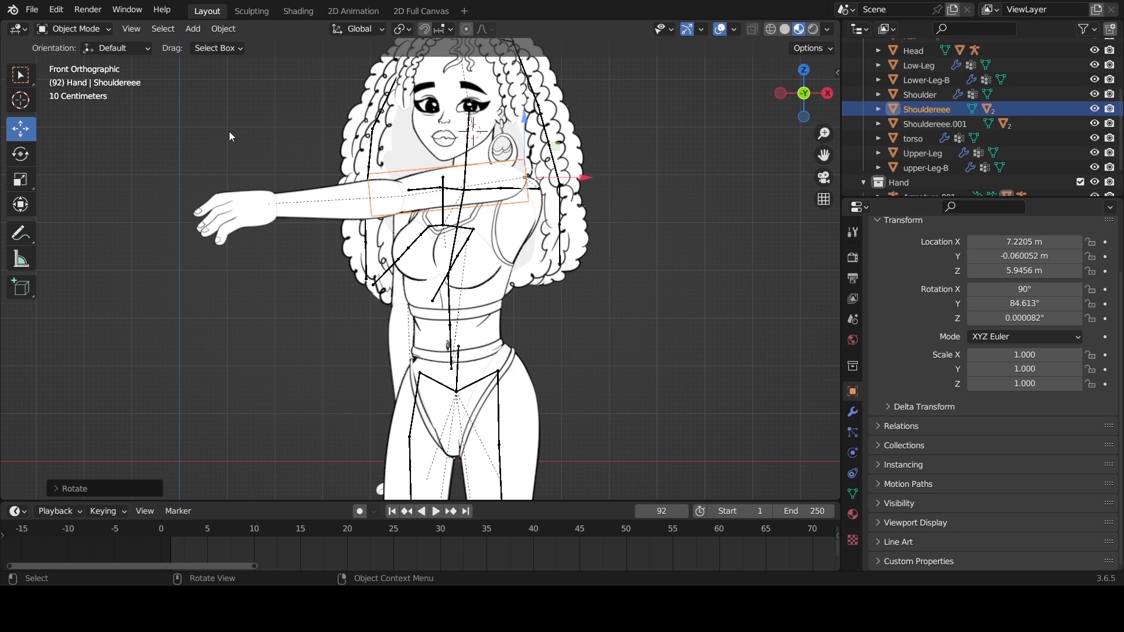
{"action": "key", "text": "g"}
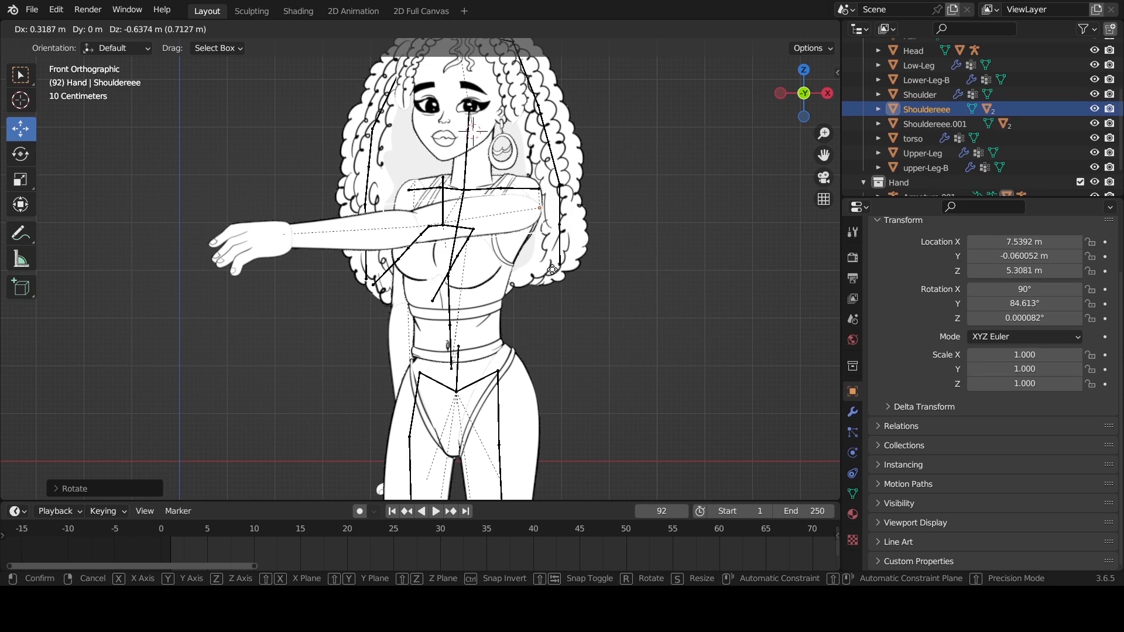
{"action": "left_click", "coordinate": [556, 275]}
Rotate the wrist forearm piece upward by about 50° so the hand is raised beside the hair.
{"action": "left_click", "coordinate": [367, 236]}
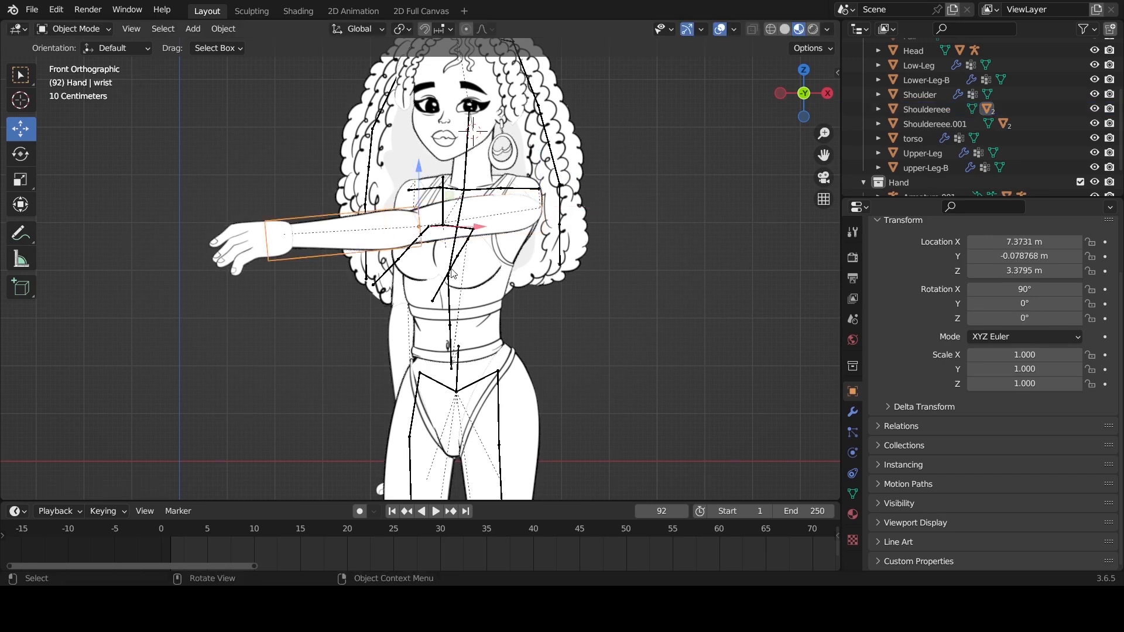
{"action": "key", "text": "r"}
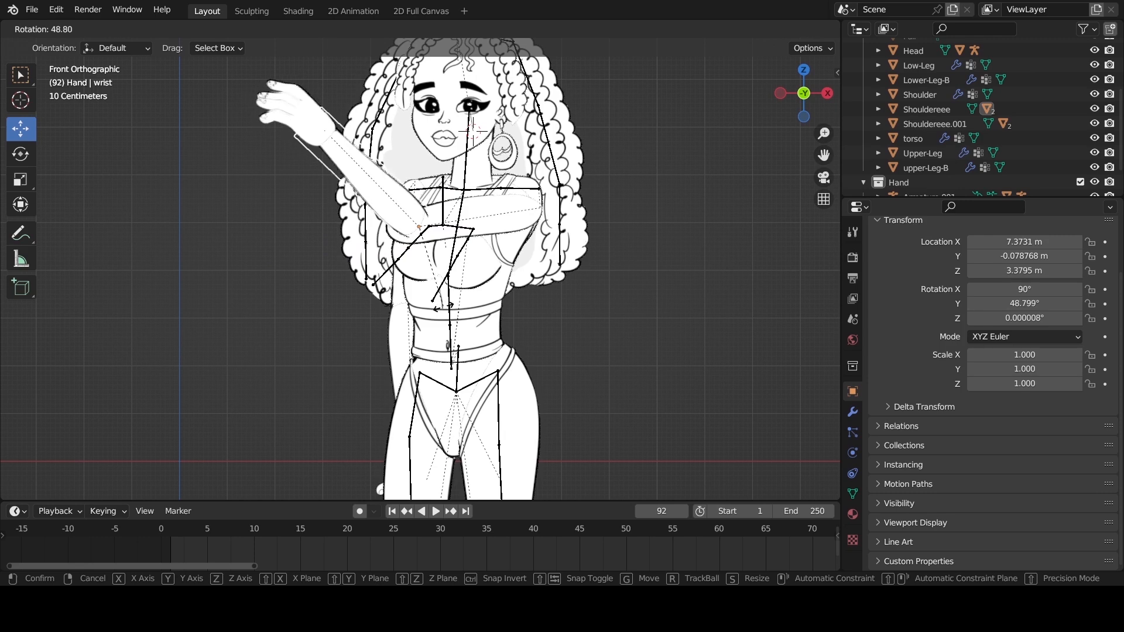
{"action": "left_click", "coordinate": [440, 303]}
Set the 01 hand plane's image sequence offset to -36 to swap in a different hand pose.
{"action": "left_click", "coordinate": [311, 104]}
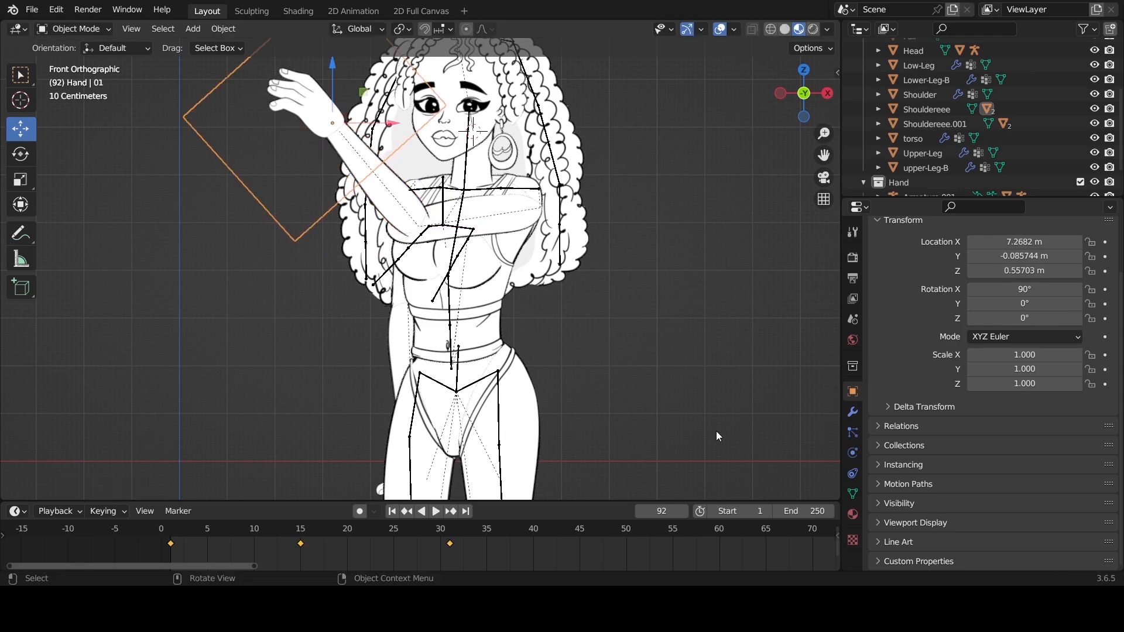
{"action": "left_click", "coordinate": [853, 514]}
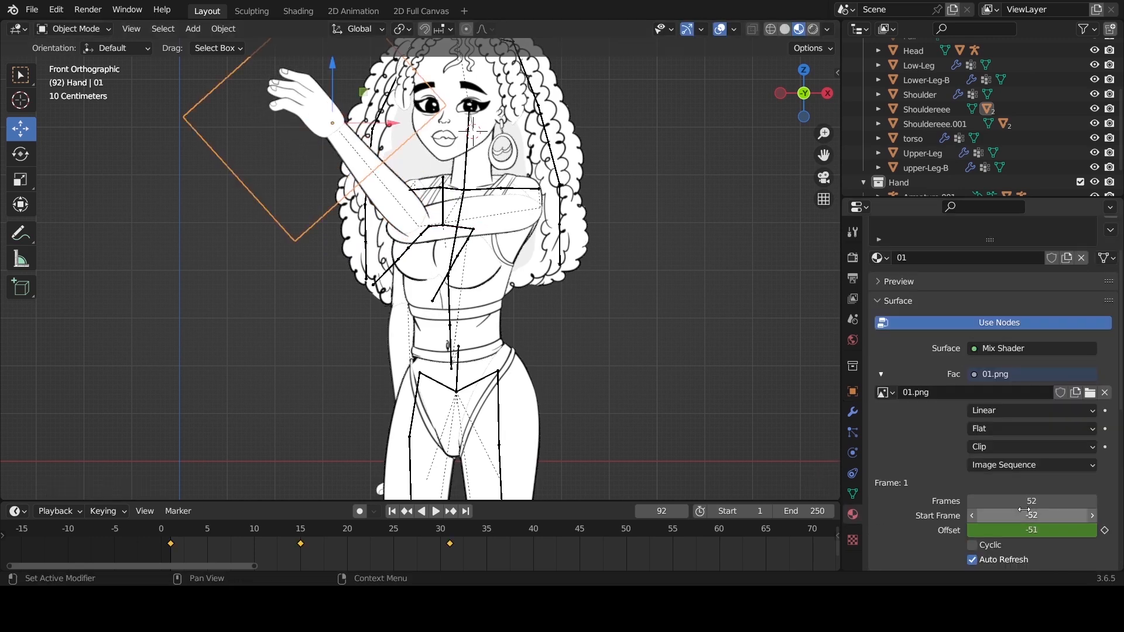
{"action": "left_click", "coordinate": [1092, 530]}
{"action": "left_click", "coordinate": [1092, 531]}
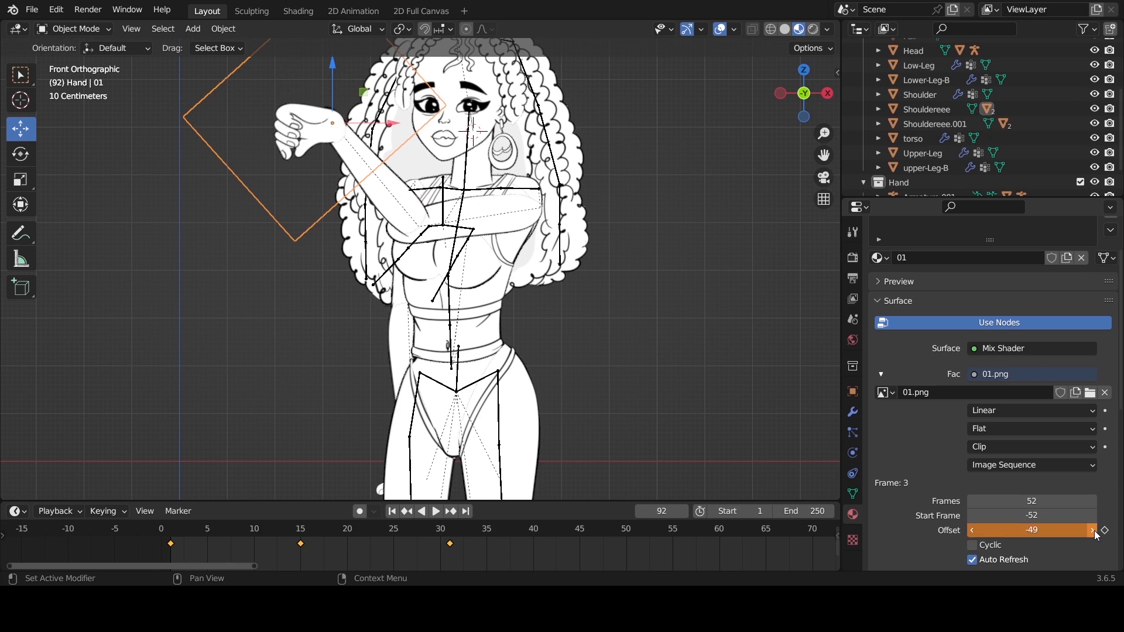
{"action": "left_click", "coordinate": [1092, 531]}
{"action": "left_click", "coordinate": [1093, 531]}
{"action": "left_click", "coordinate": [1092, 531]}
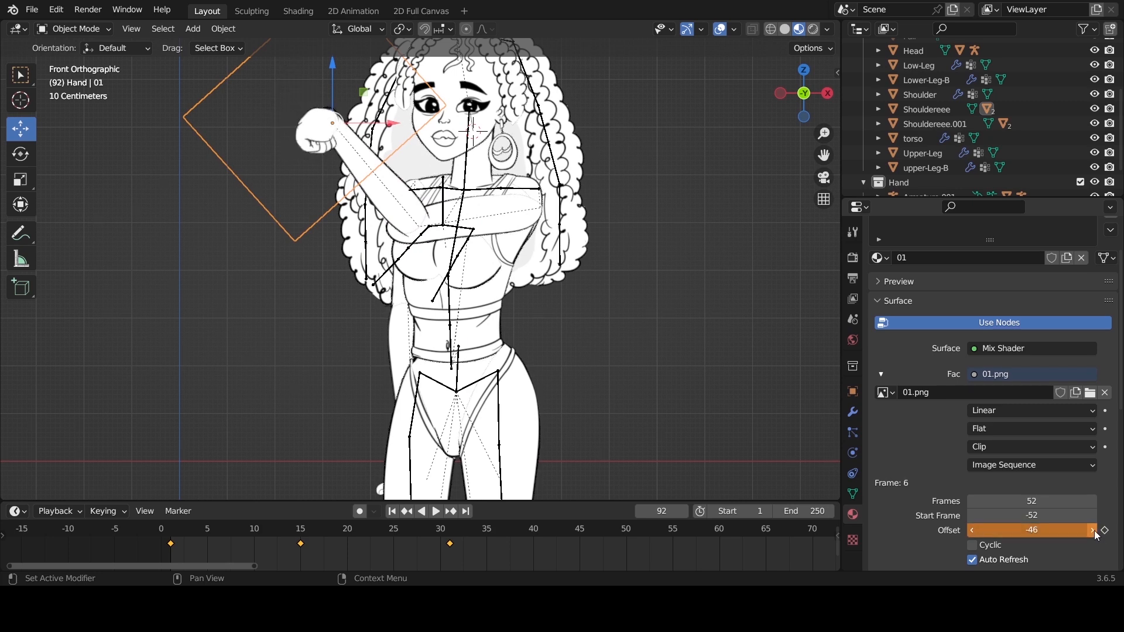
{"action": "left_click", "coordinate": [1092, 530]}
{"action": "left_click", "coordinate": [1093, 530]}
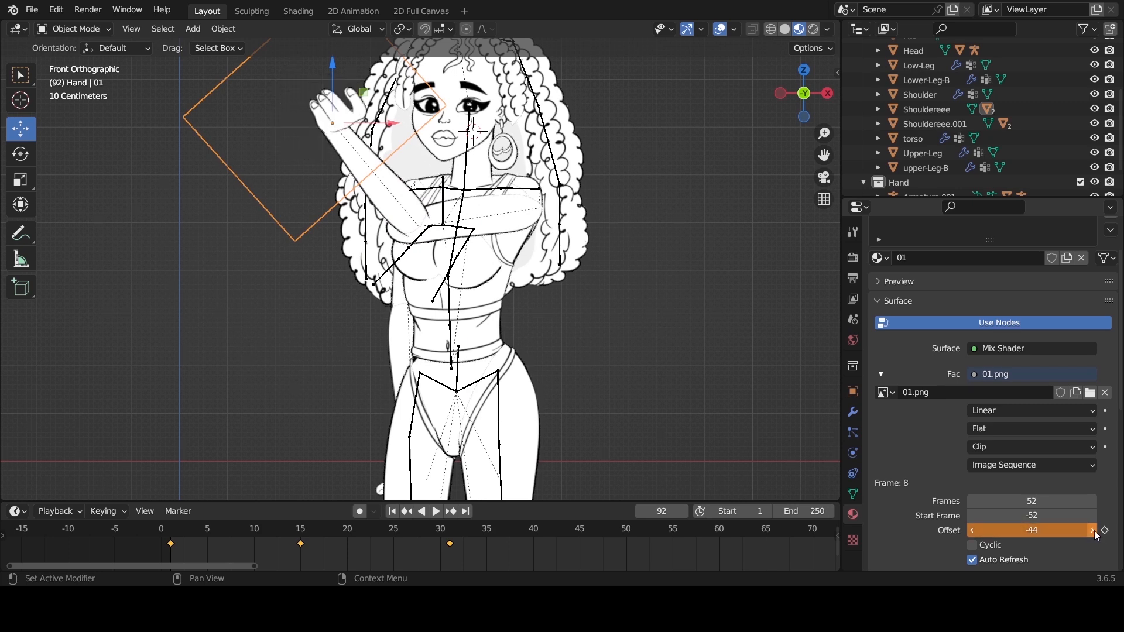
{"action": "left_click", "coordinate": [1093, 530]}
{"action": "left_click", "coordinate": [1092, 530]}
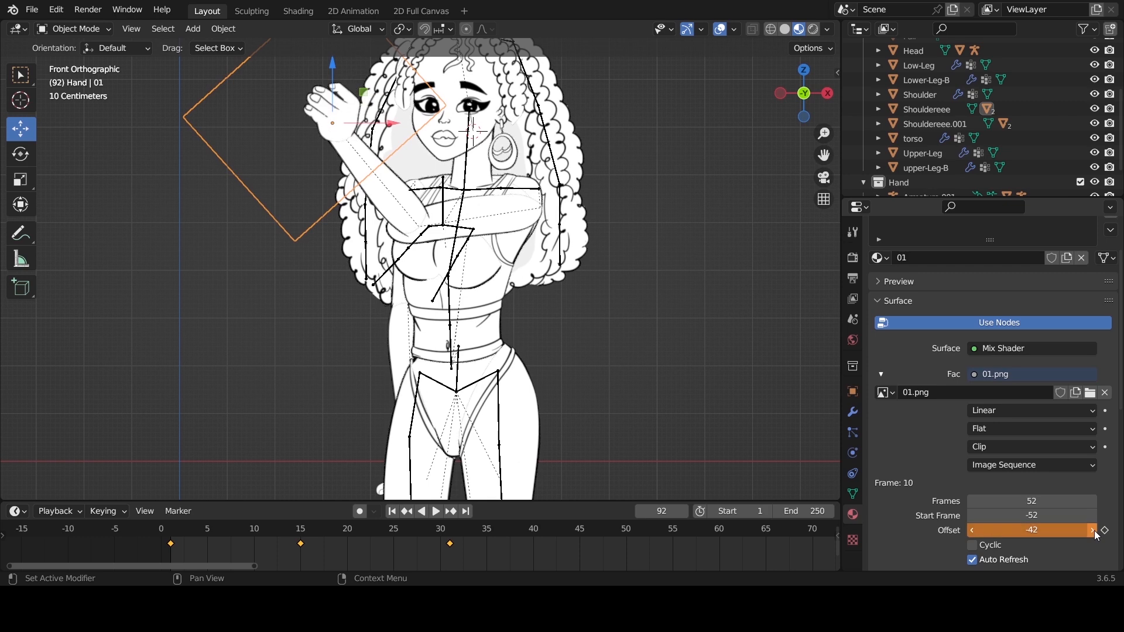
{"action": "left_click", "coordinate": [1093, 530]}
{"action": "left_click", "coordinate": [1092, 531]}
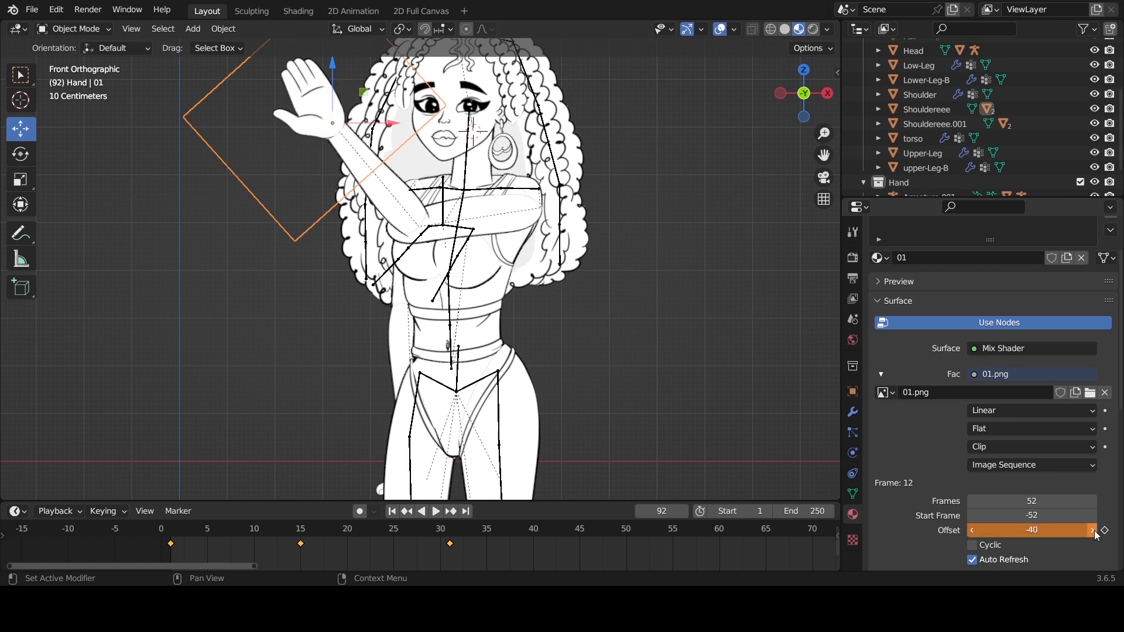
{"action": "left_click", "coordinate": [1092, 531]}
{"action": "left_click", "coordinate": [1093, 531]}
{"action": "left_click", "coordinate": [1092, 530]}
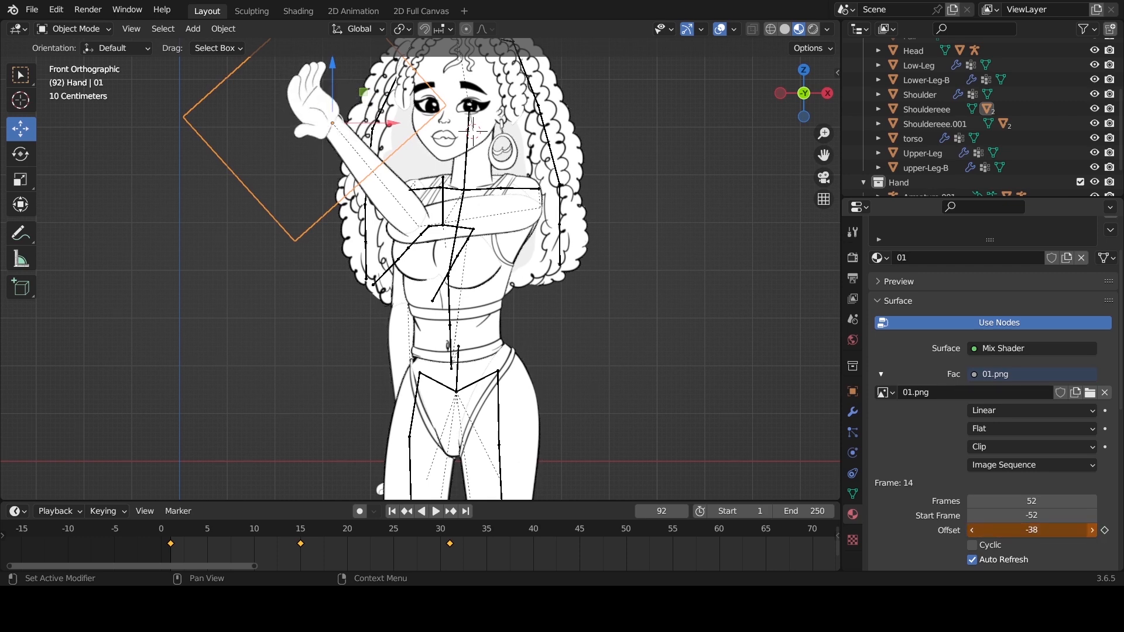
{"action": "left_click", "coordinate": [1092, 530]}
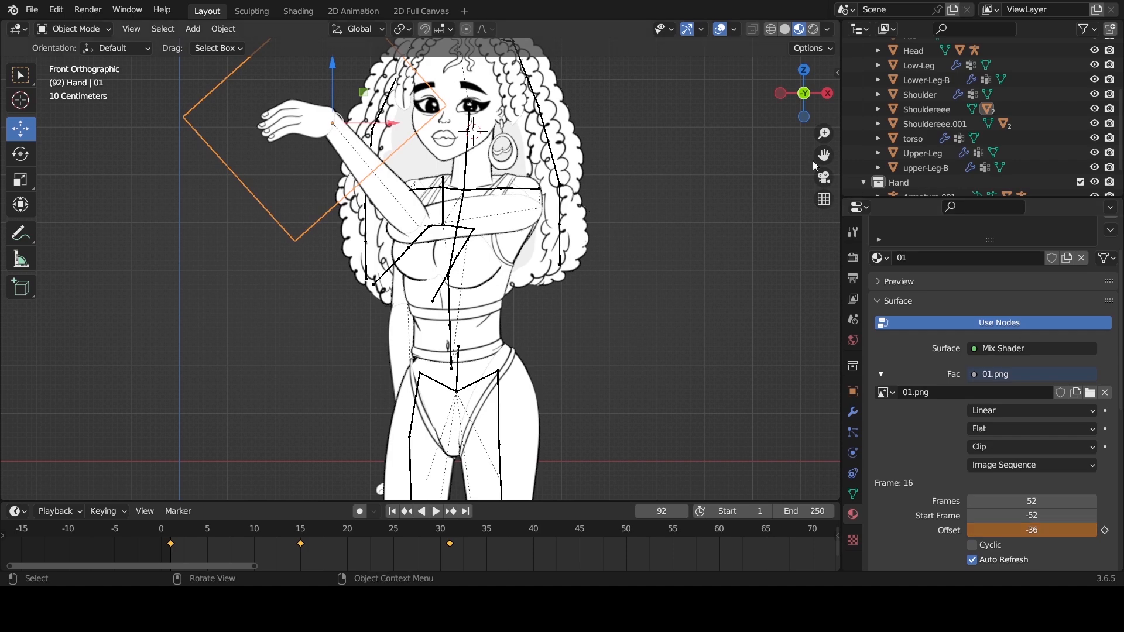
Select the Shouldereee upper arm and check which tools the viewport sidebar offers.
{"action": "left_click_drag", "start_coordinate": [821, 153], "coordinate": [826, 204]}
{"action": "scroll", "coordinate": [374, 240], "scroll_direction": "up", "scroll_amount": 2}
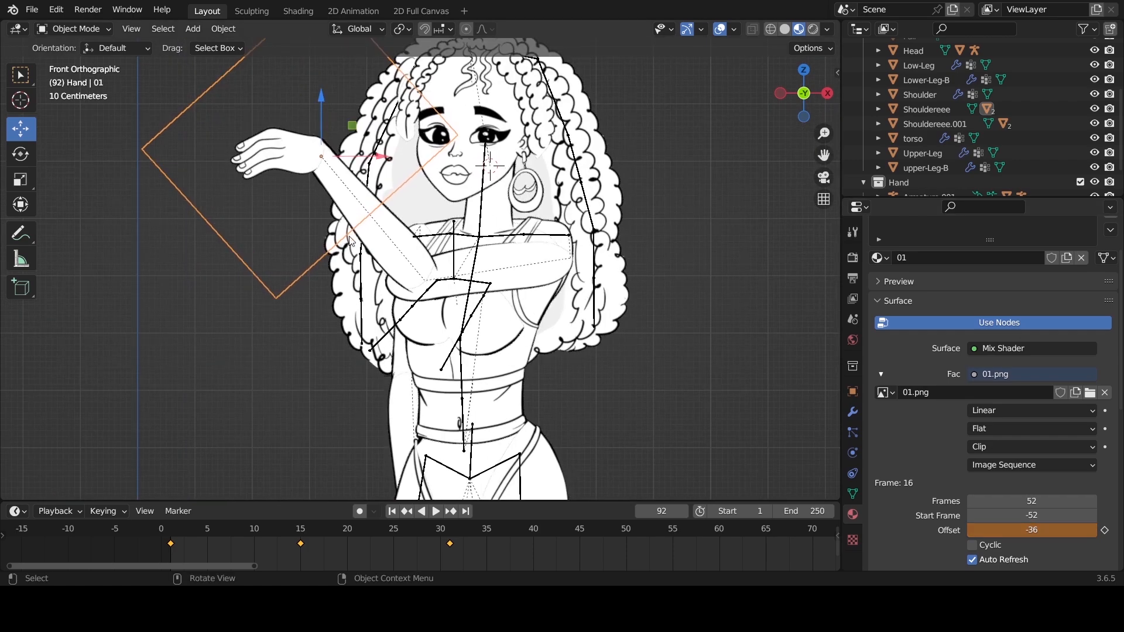
{"action": "left_click", "coordinate": [398, 246]}
{"action": "scroll", "coordinate": [407, 255], "scroll_direction": "up", "scroll_amount": 3}
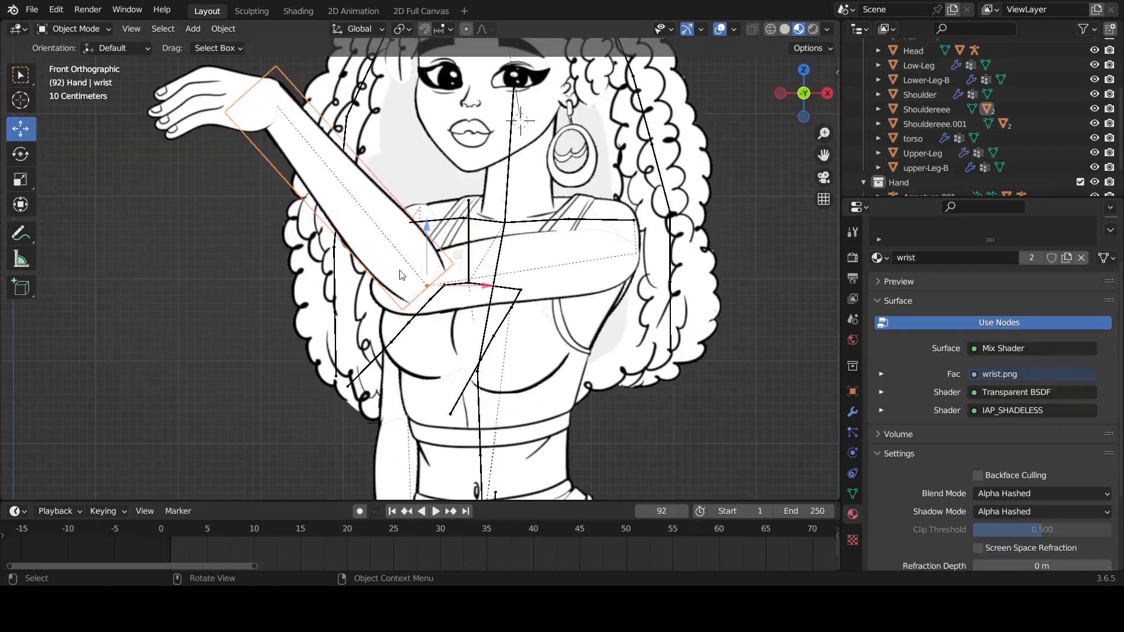
{"action": "left_click", "coordinate": [592, 246]}
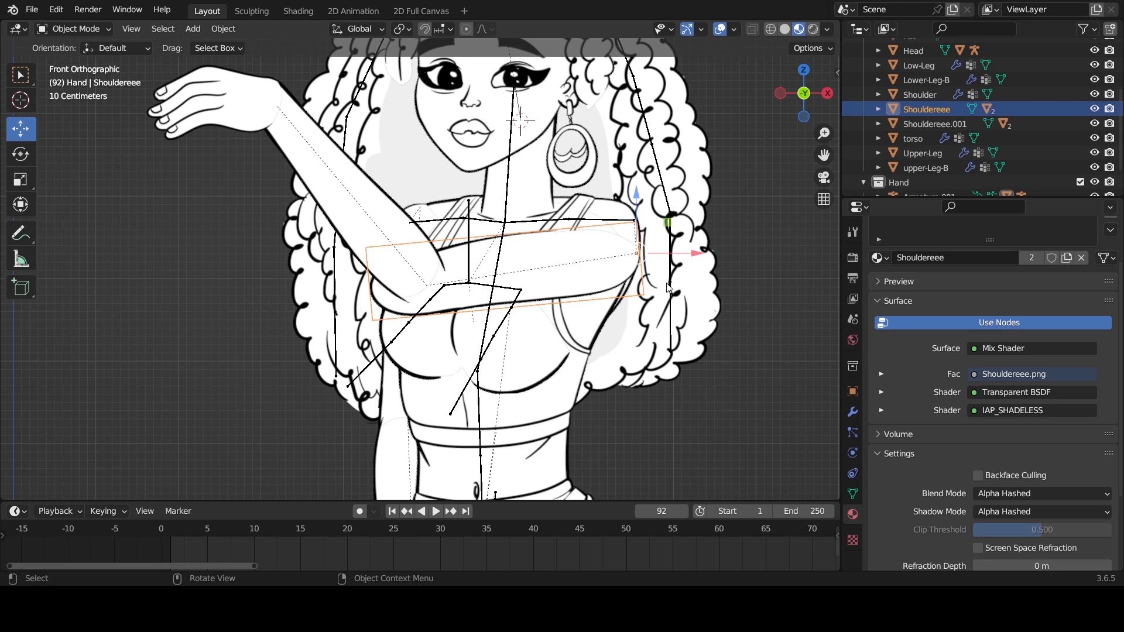
{"action": "key", "text": "n"}
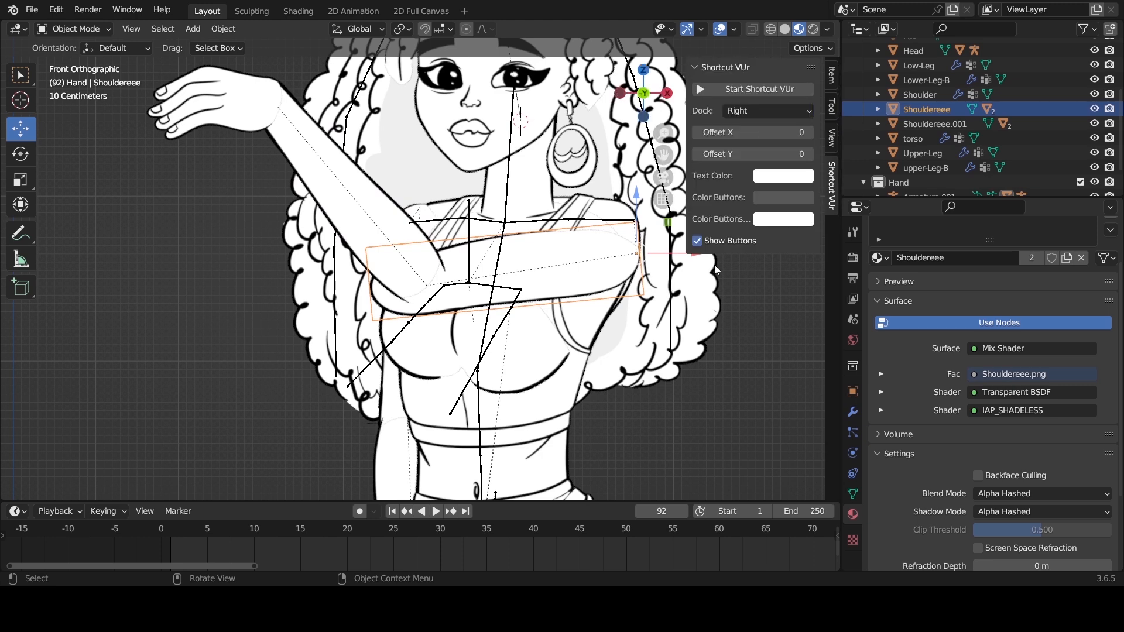
{"action": "key", "text": "n"}
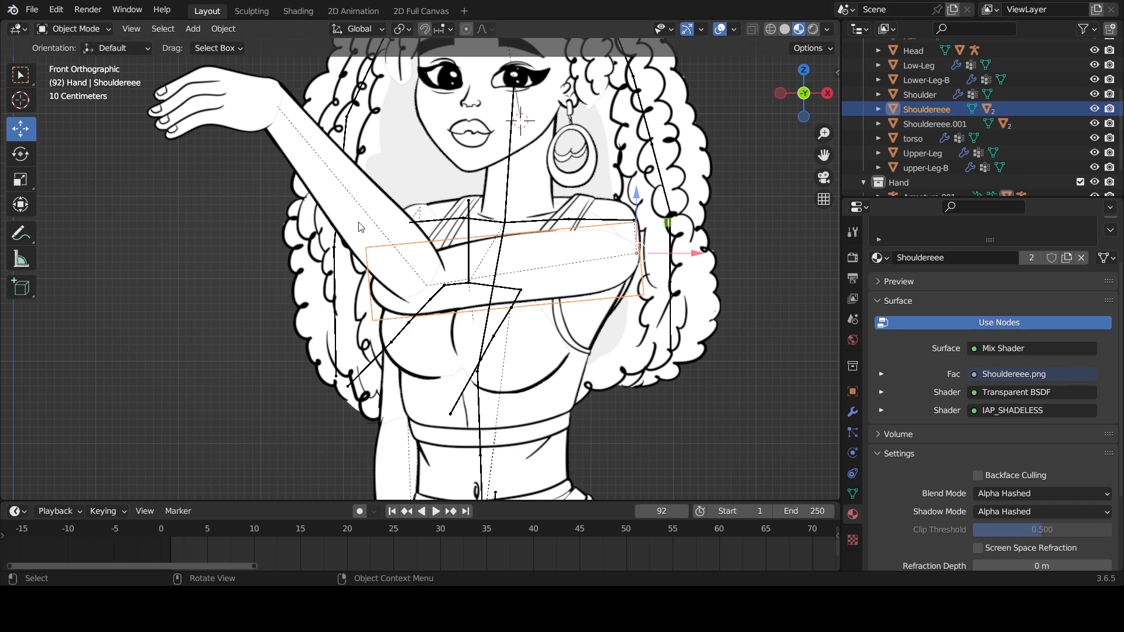
Enable the Animation: AnimAll add-on in the preferences and save the preferences.
{"action": "left_click", "coordinate": [64, 14]}
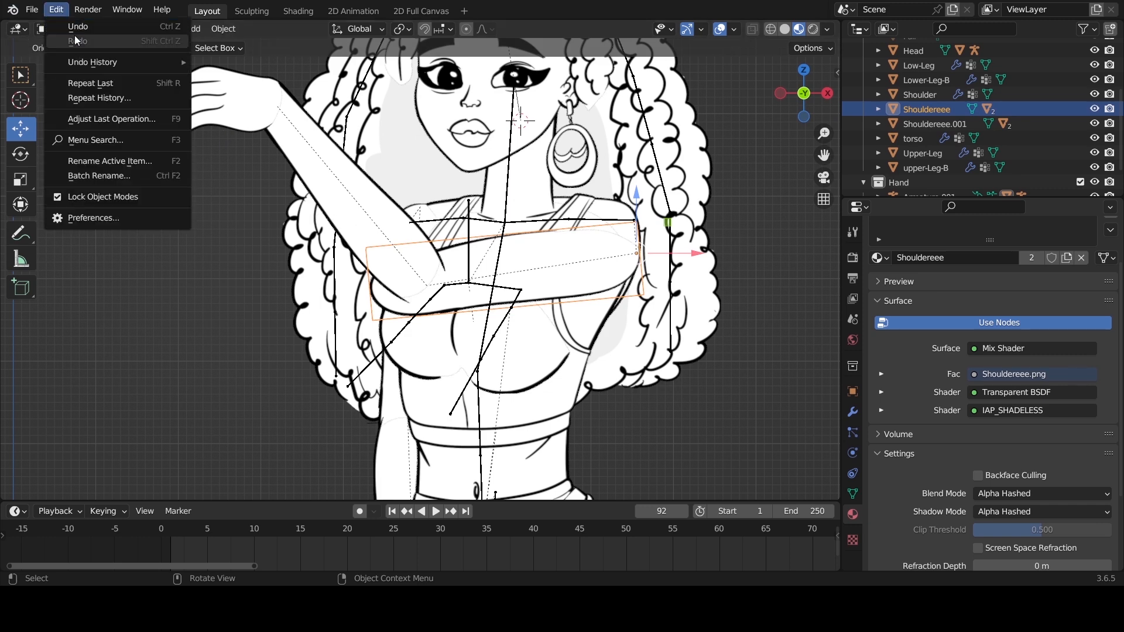
{"action": "left_click", "coordinate": [118, 220]}
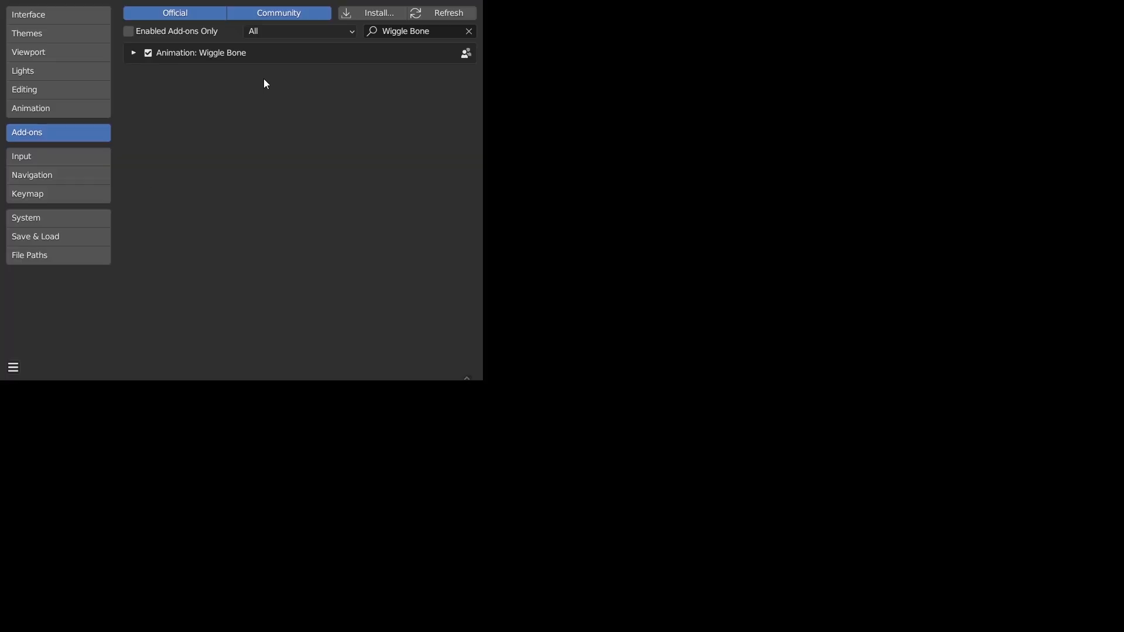
{"action": "left_click", "coordinate": [470, 31]}
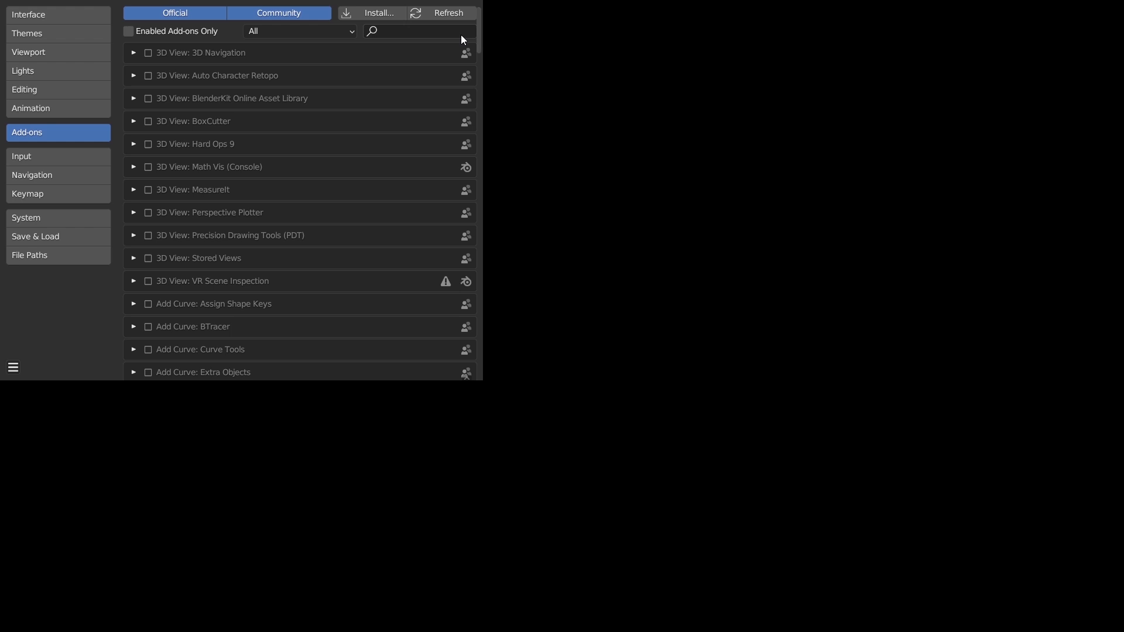
{"action": "left_click", "coordinate": [418, 33]}
{"action": "type", "text": "ANIMA"}
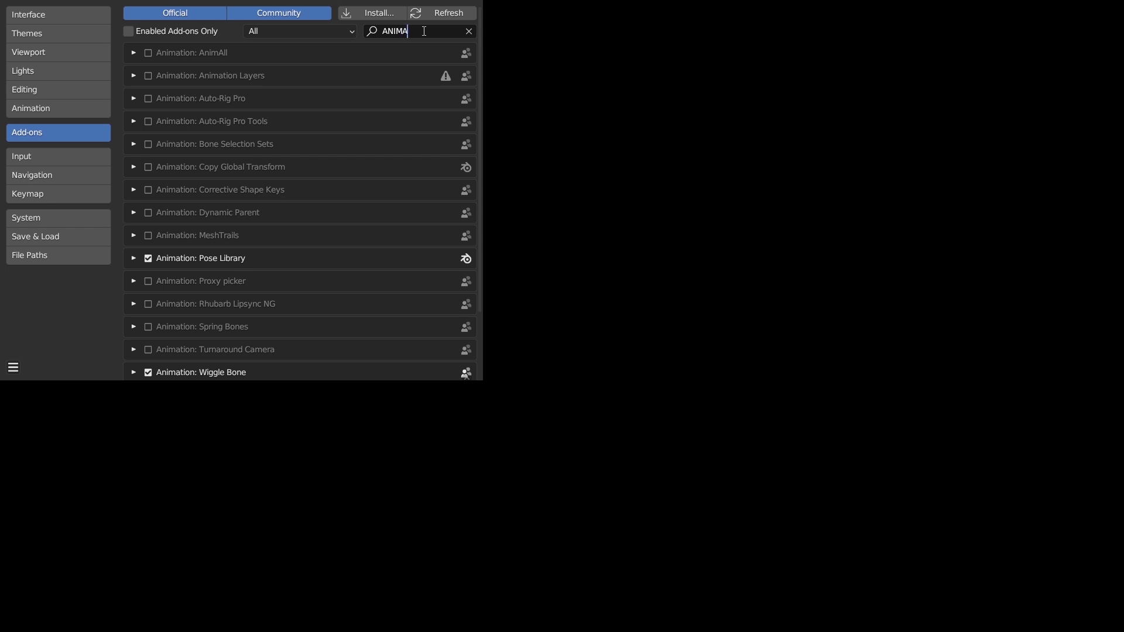
{"action": "type", "text": "L"}
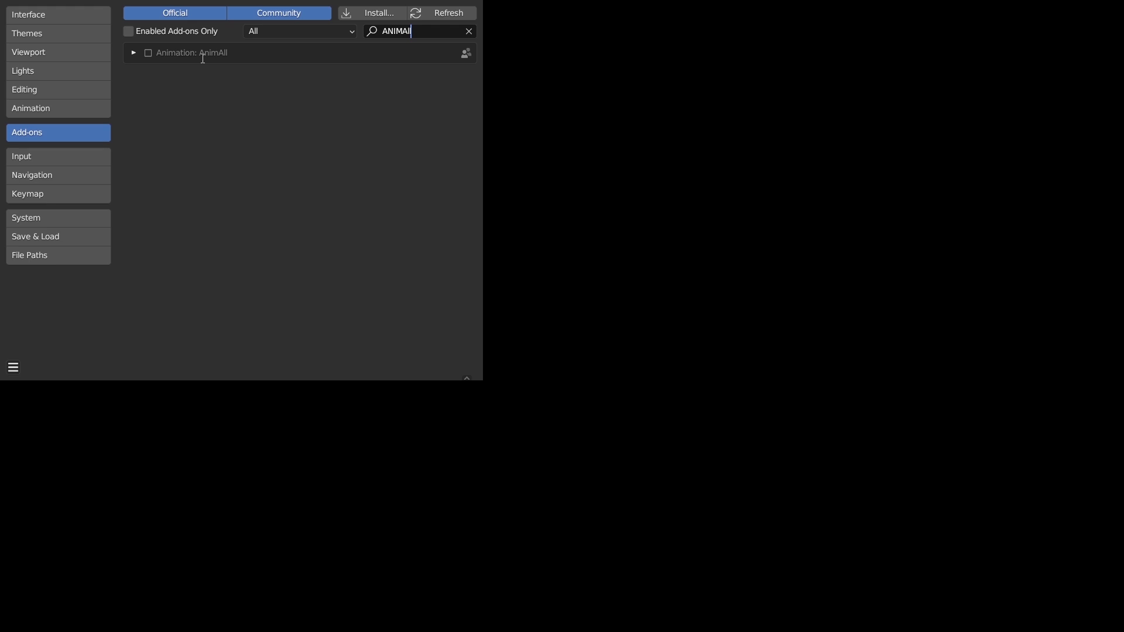
{"action": "left_click", "coordinate": [148, 54]}
{"action": "left_click", "coordinate": [13, 368]}
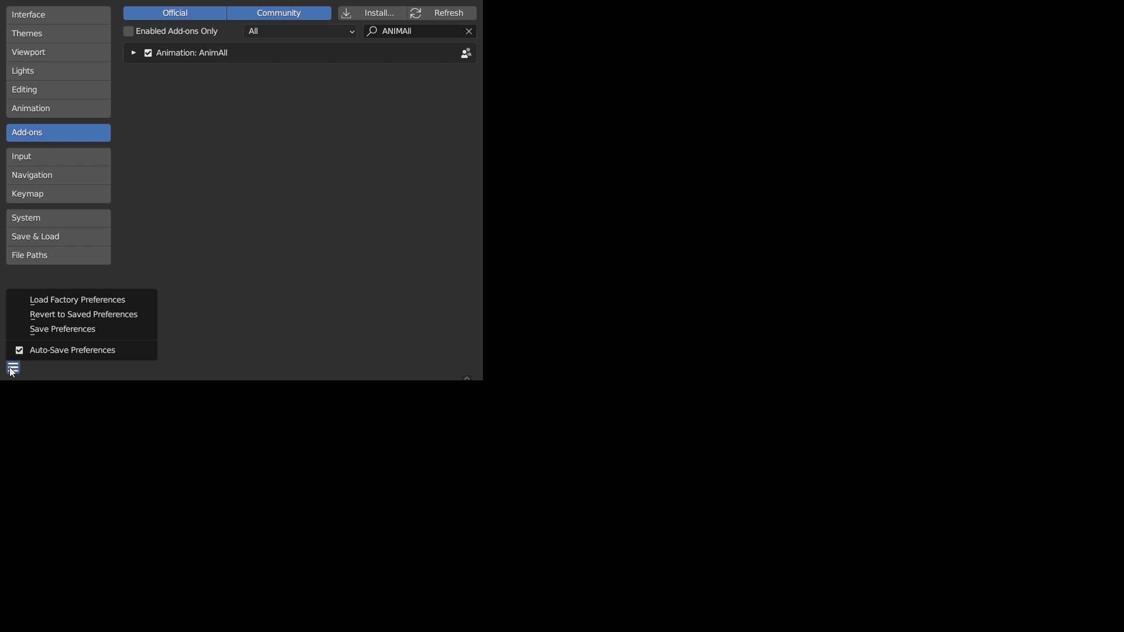
{"action": "left_click", "coordinate": [52, 328]}
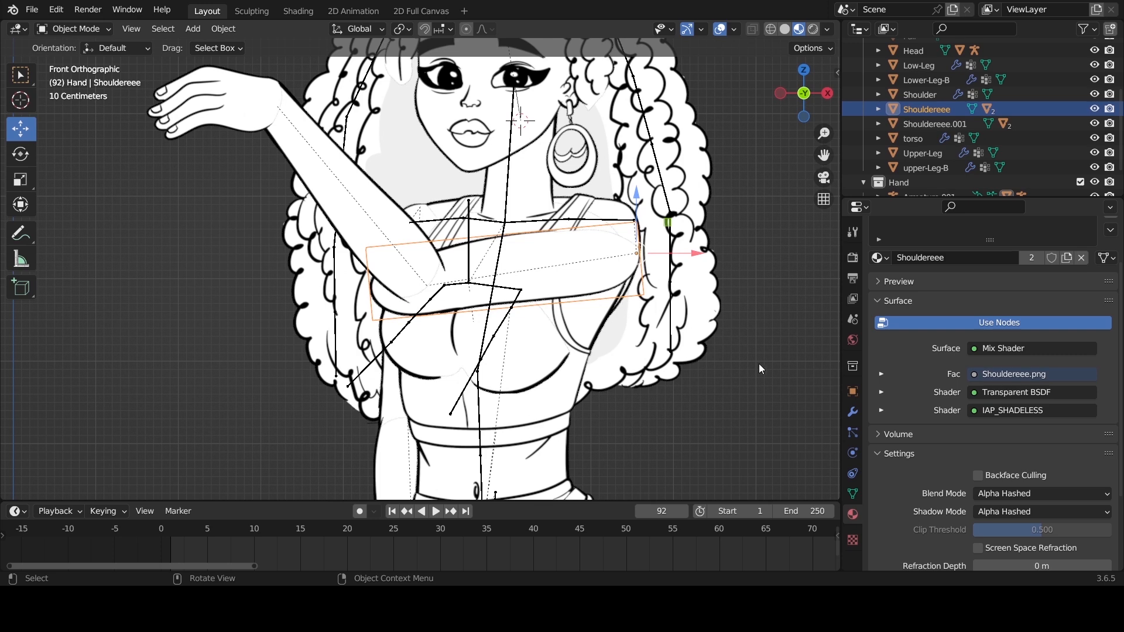
Show the AnimAll options in the viewport sidebar.
{"action": "key", "text": "n"}
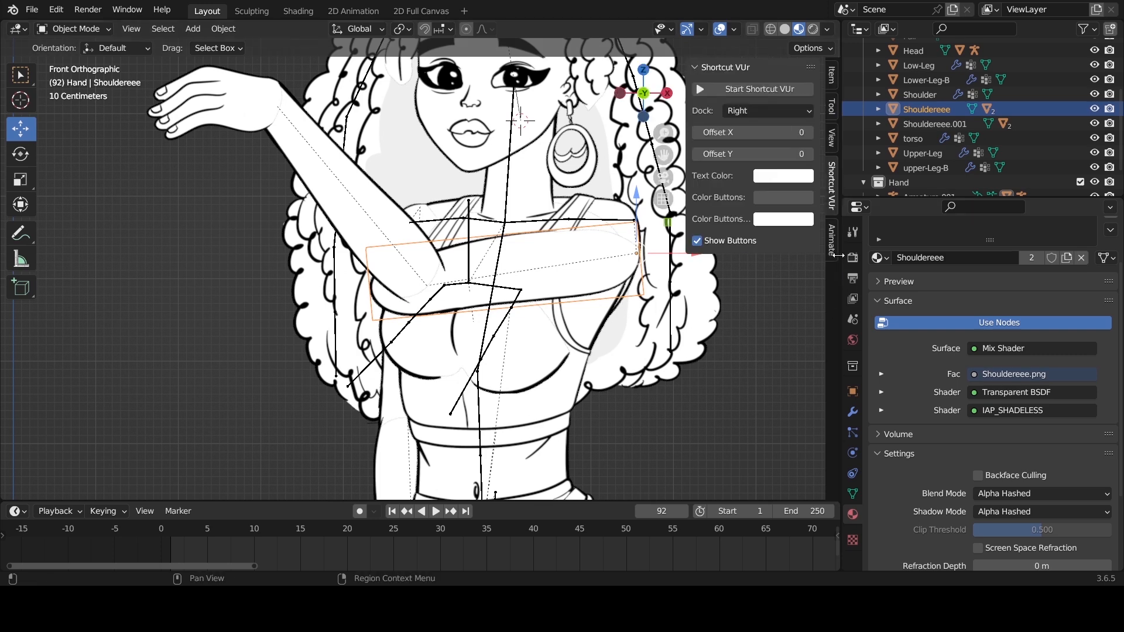
{"action": "left_click", "coordinate": [831, 241]}
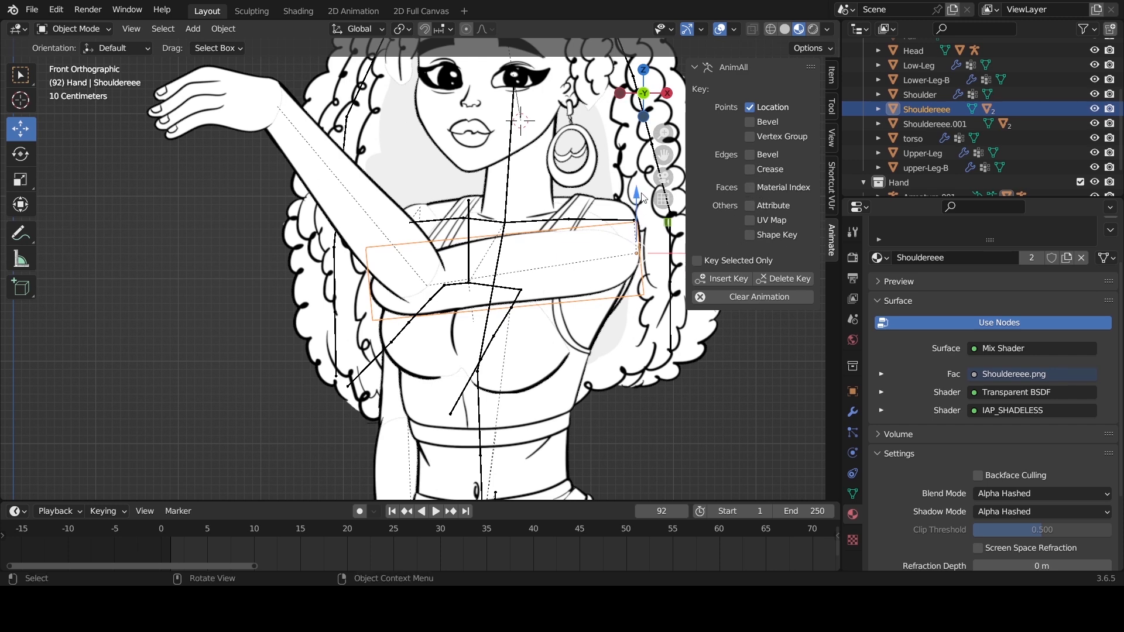
{"action": "left_click_drag", "start_coordinate": [660, 153], "coordinate": [576, 243]}
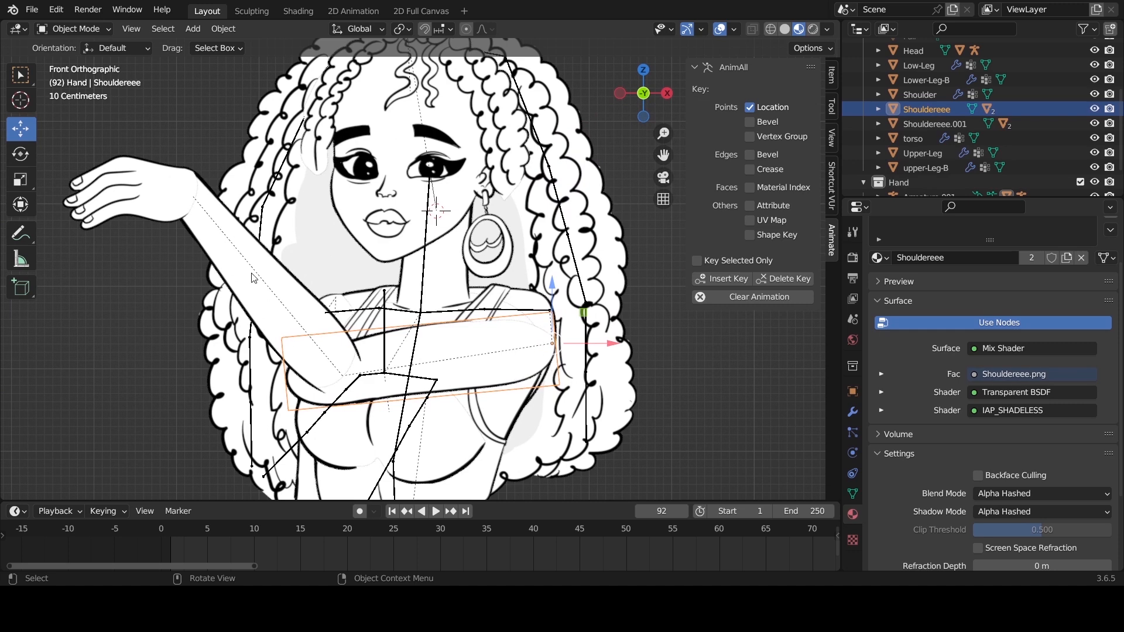
Move the wrist forearm piece about 0.9 m along X, inward over the upper arm.
{"action": "left_click", "coordinate": [294, 309]}
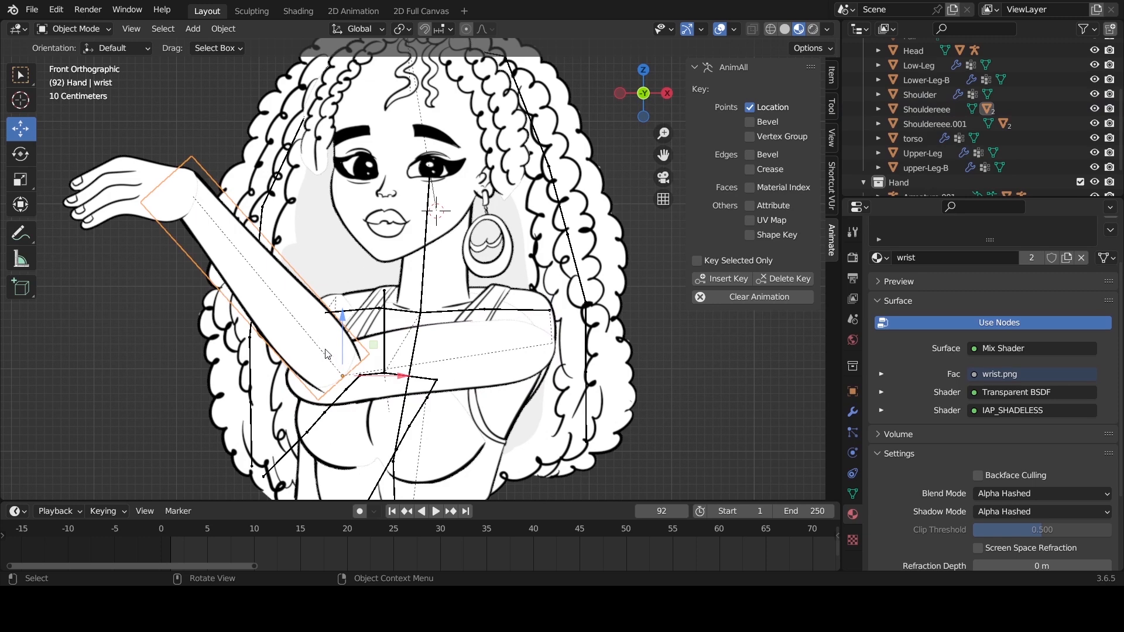
{"action": "key", "text": "g"}
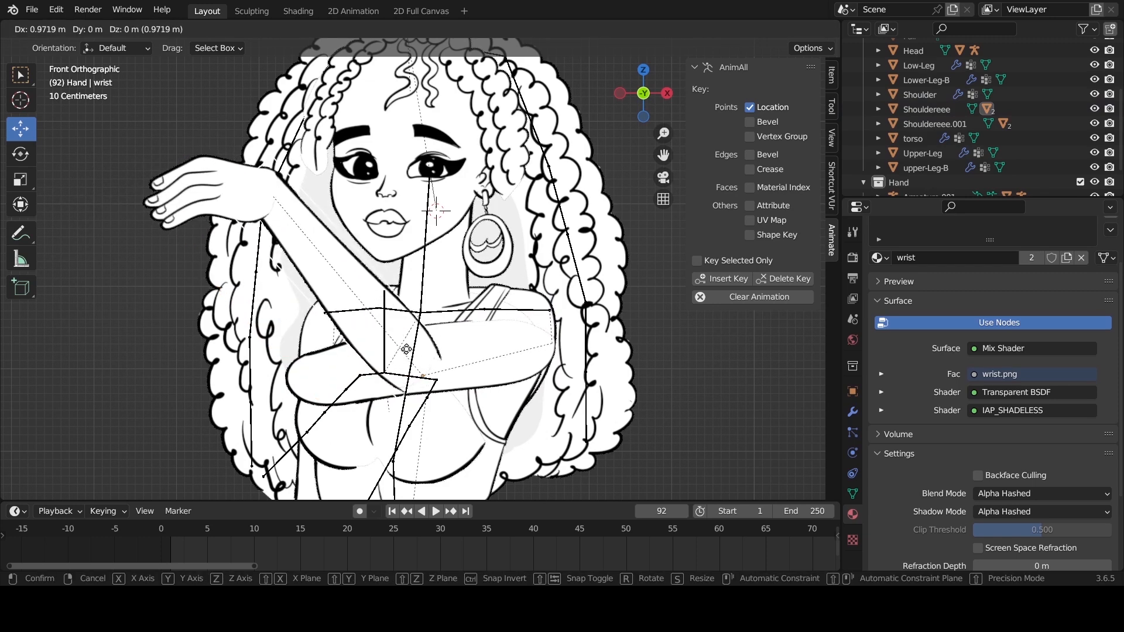
{"action": "left_click", "coordinate": [406, 350]}
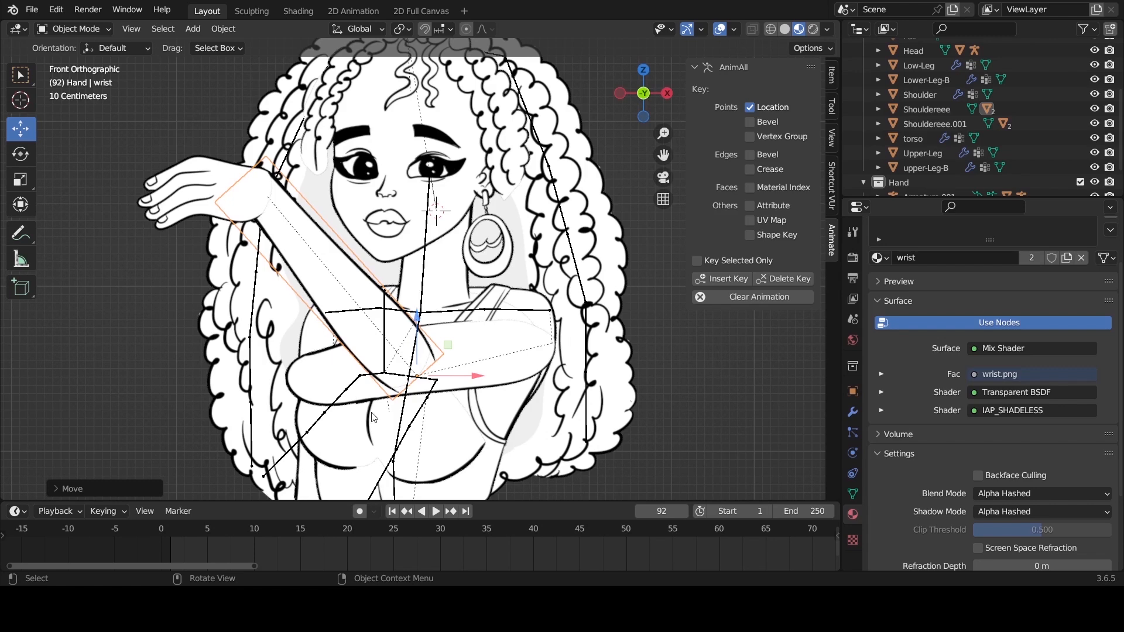
In Edit Mode, select the upper shoulder-end corner of the Shouldereee mesh and nudge it slightly upward to reshape the shoulder.
{"action": "left_click", "coordinate": [522, 370]}
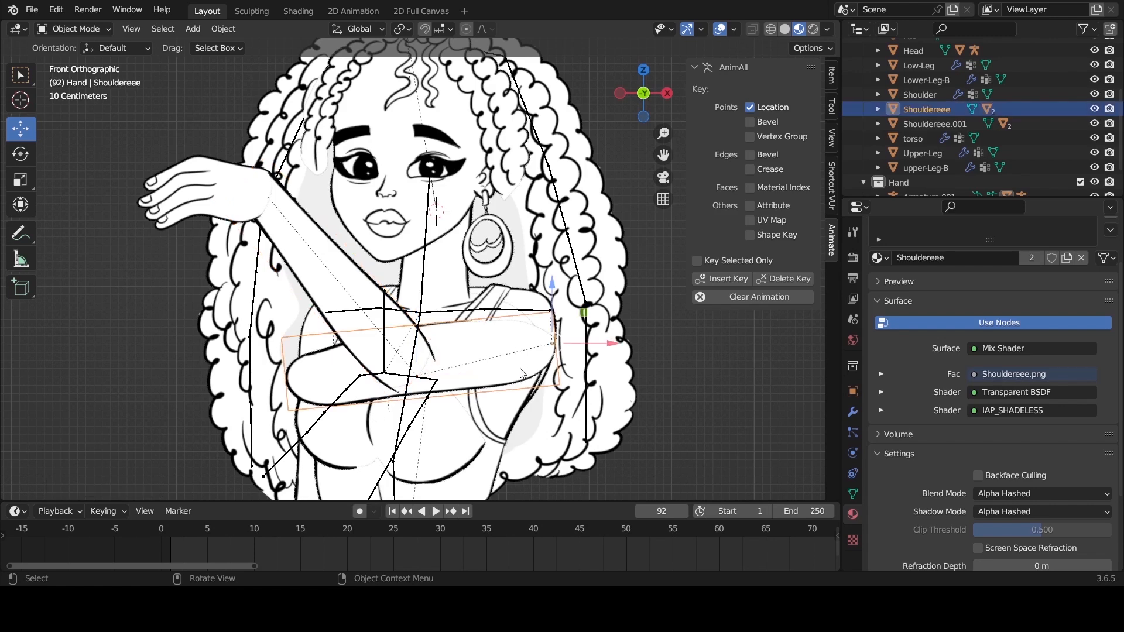
{"action": "key", "text": "Tab"}
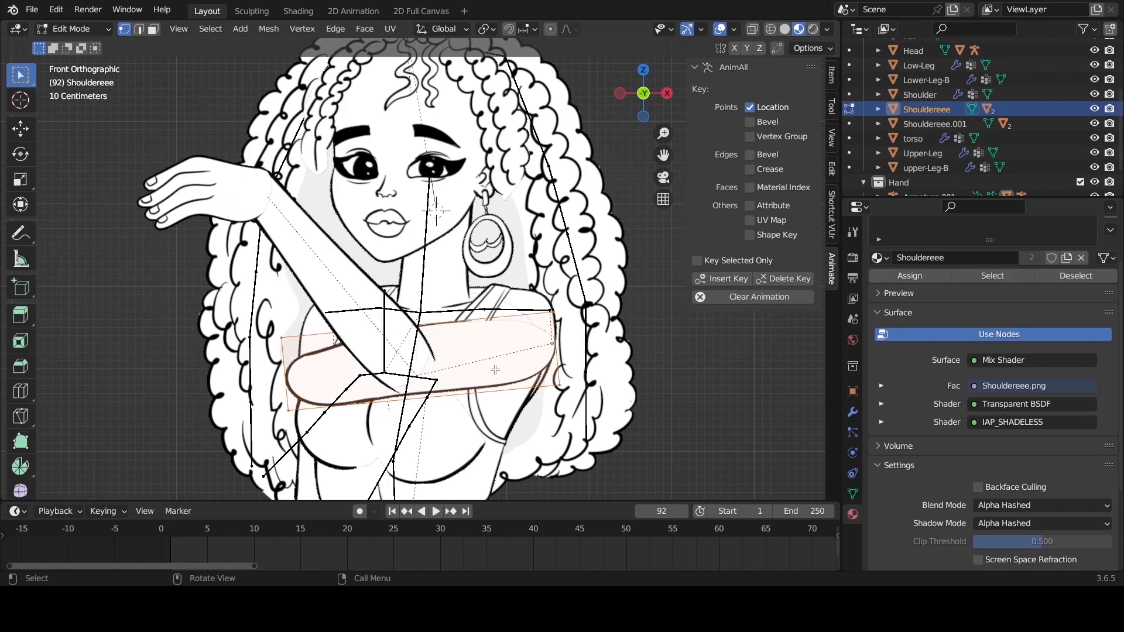
{"action": "key", "text": "b"}
{"action": "left_click_drag", "start_coordinate": [525, 334], "coordinate": [552, 308]}
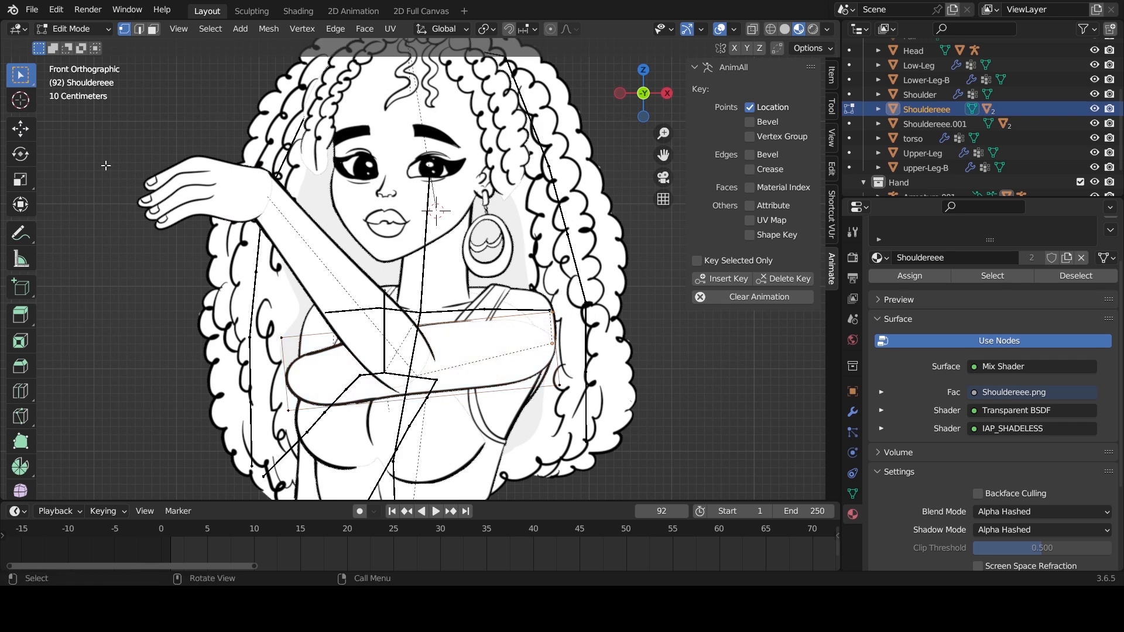
{"action": "left_click", "coordinate": [20, 128]}
{"action": "mouse_move", "coordinate": [582, 282]}
{"action": "left_mouse_down"}
{"action": "mouse_move", "coordinate": [569, 272]}
{"action": "mouse_move", "coordinate": [575, 279]}
{"action": "left_mouse_up"}
Pull the upper arm's elbow-end vertices inward to meet the forearm's elbow, and hide the viewport overlays.
{"action": "left_click_drag", "start_coordinate": [246, 302], "coordinate": [301, 432]}
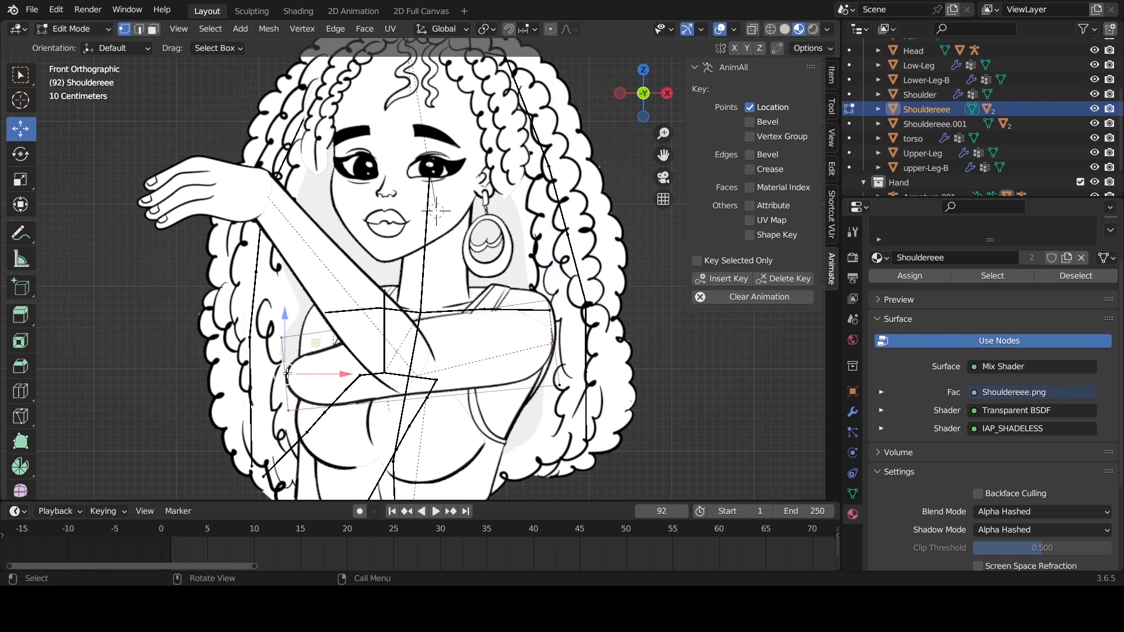
{"action": "left_click_drag", "start_coordinate": [290, 373], "coordinate": [386, 365]}
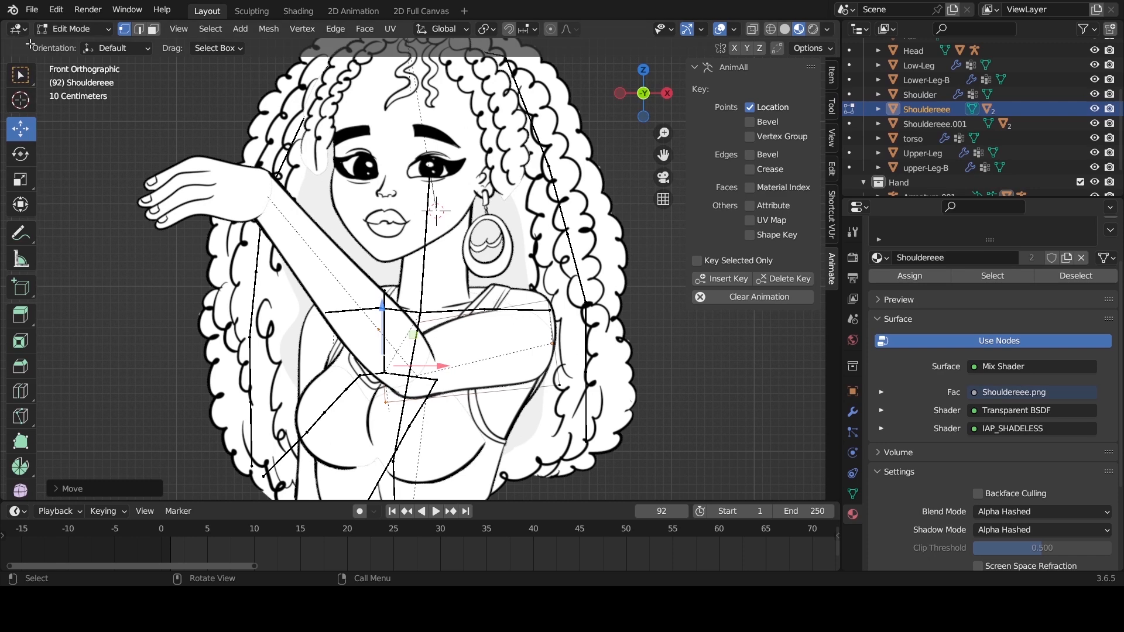
{"action": "scroll", "coordinate": [602, 271], "scroll_direction": "down", "scroll_amount": 2}
{"action": "scroll", "coordinate": [602, 271], "scroll_direction": "down", "scroll_amount": 3}
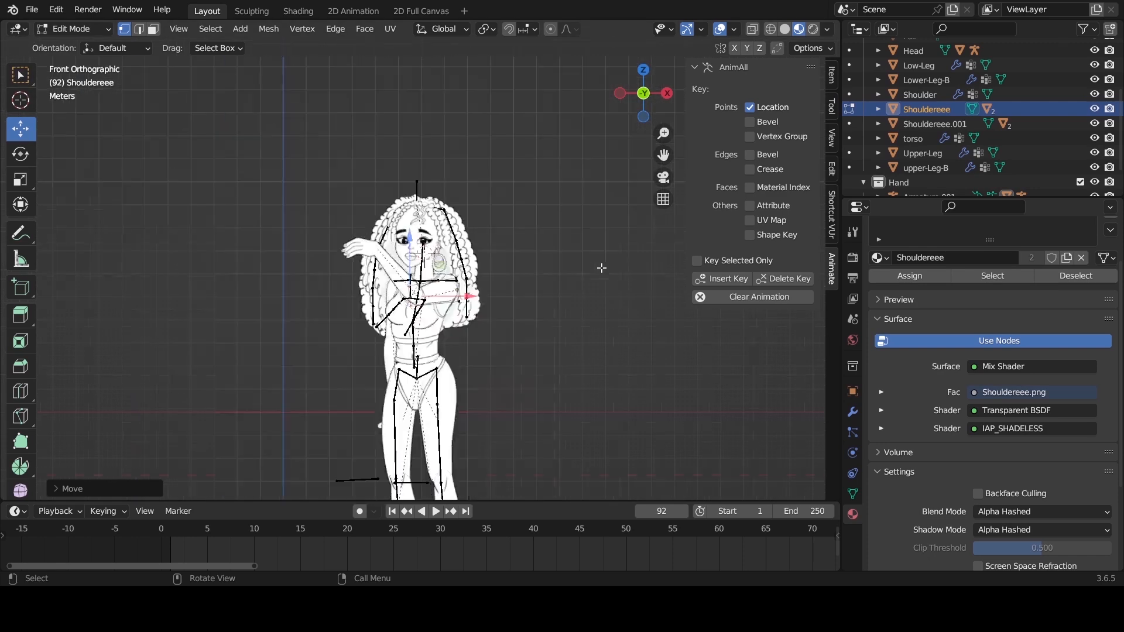
{"action": "scroll", "coordinate": [602, 266], "scroll_direction": "up", "scroll_amount": 5}
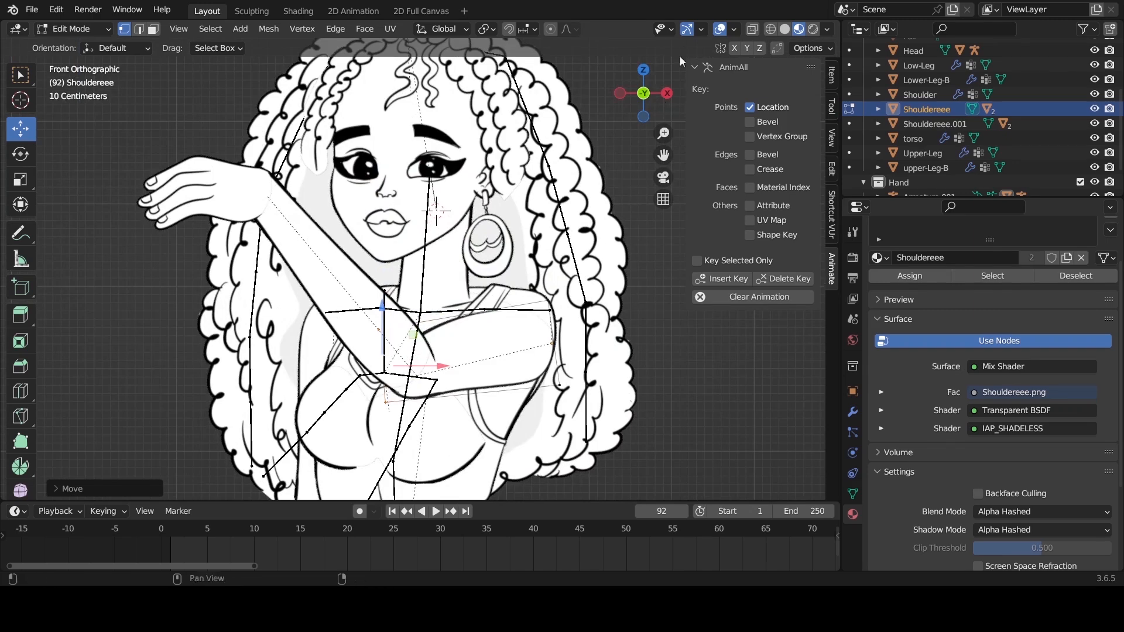
{"action": "left_click", "coordinate": [720, 29]}
{"action": "scroll", "coordinate": [444, 269], "scroll_direction": "down", "scroll_amount": 4}
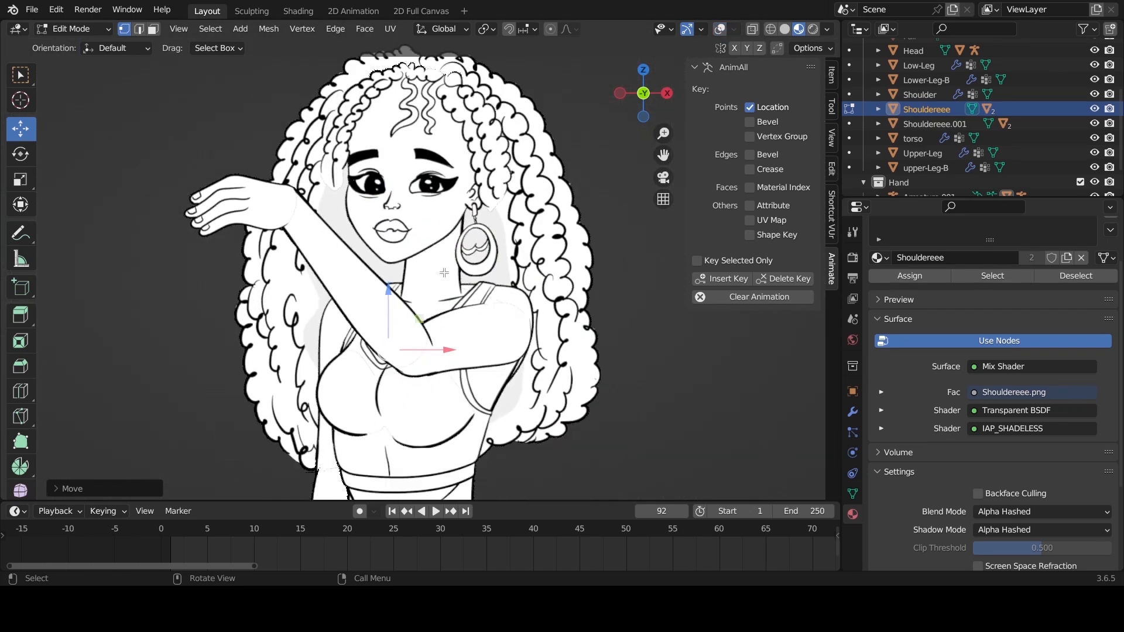
Insert an AnimAll location key for the Shouldereee mesh at frame 92 and show the viewport overlays again.
{"action": "scroll", "coordinate": [444, 270], "scroll_direction": "up", "scroll_amount": 3}
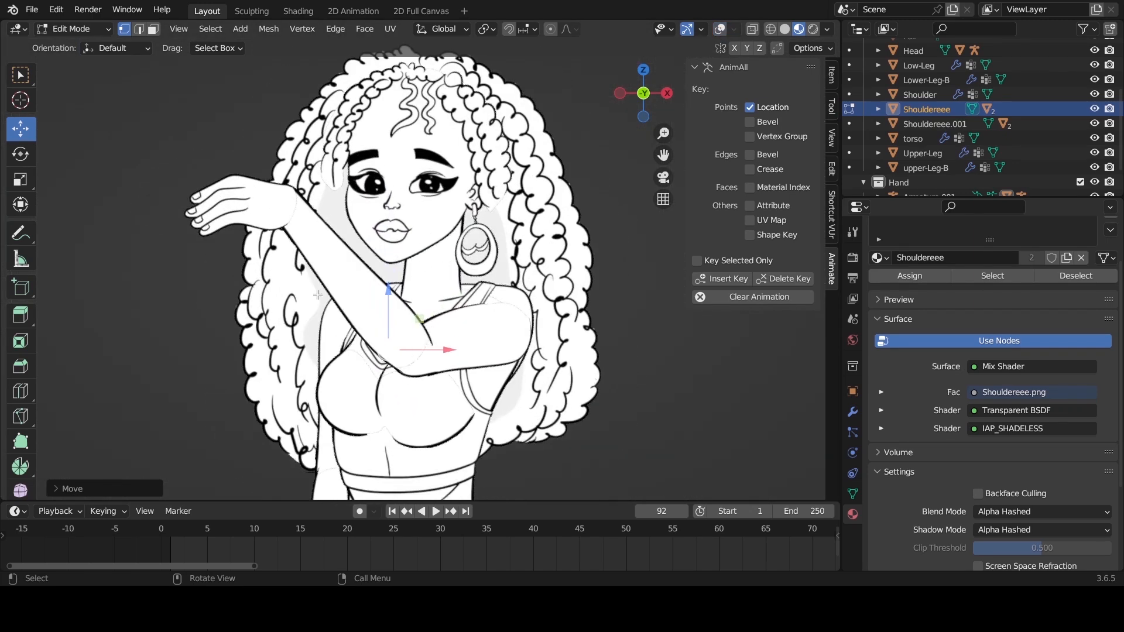
{"action": "left_click", "coordinate": [158, 149]}
{"action": "scroll", "coordinate": [495, 321], "scroll_direction": "down", "scroll_amount": 3}
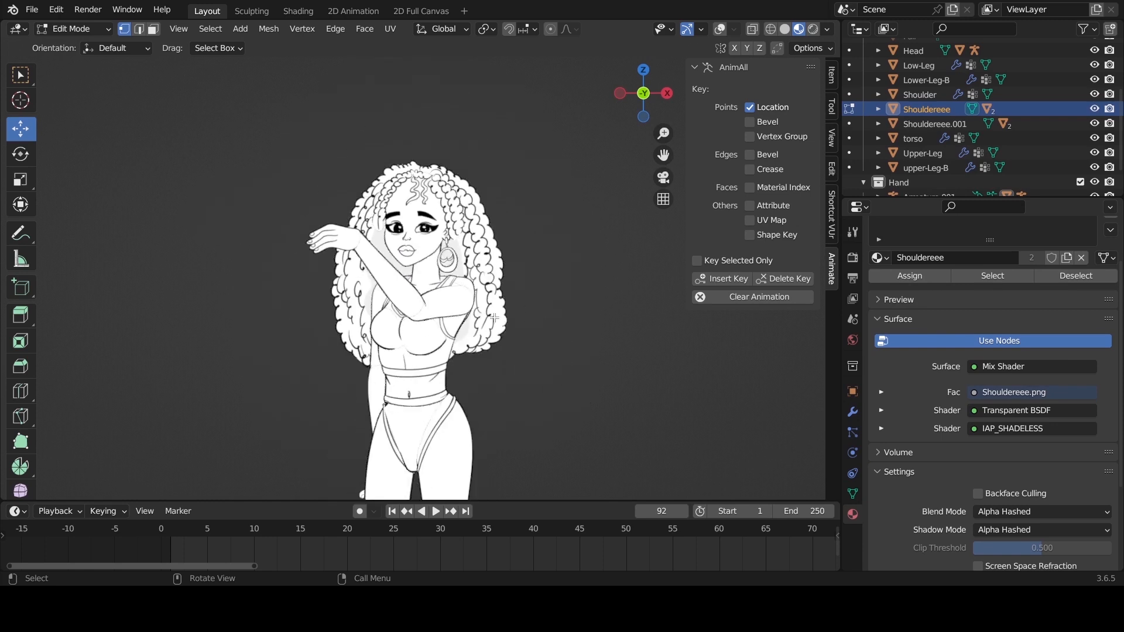
{"action": "scroll", "coordinate": [495, 320], "scroll_direction": "up", "scroll_amount": 1}
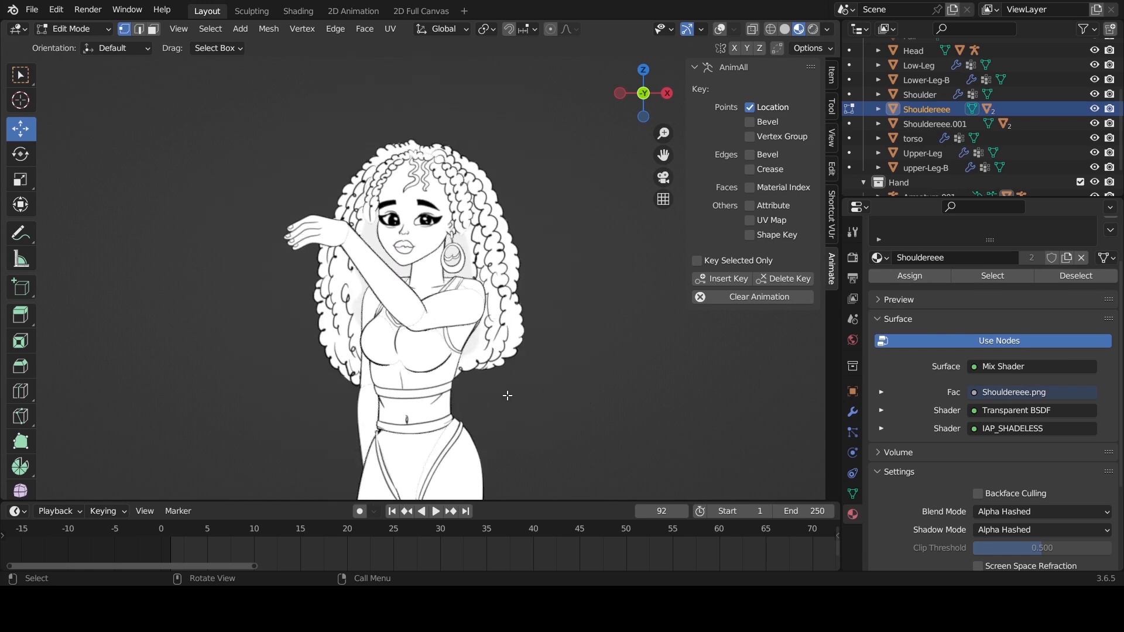
{"action": "scroll", "coordinate": [411, 411], "scroll_direction": "down", "scroll_amount": 2}
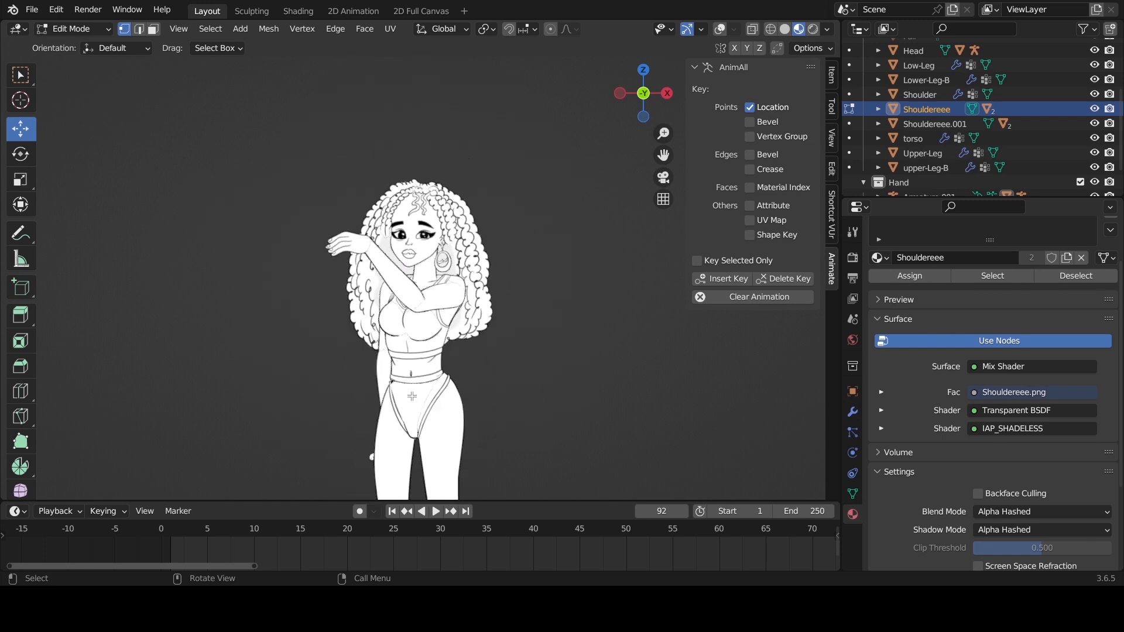
{"action": "scroll", "coordinate": [412, 396], "scroll_direction": "up", "scroll_amount": 3}
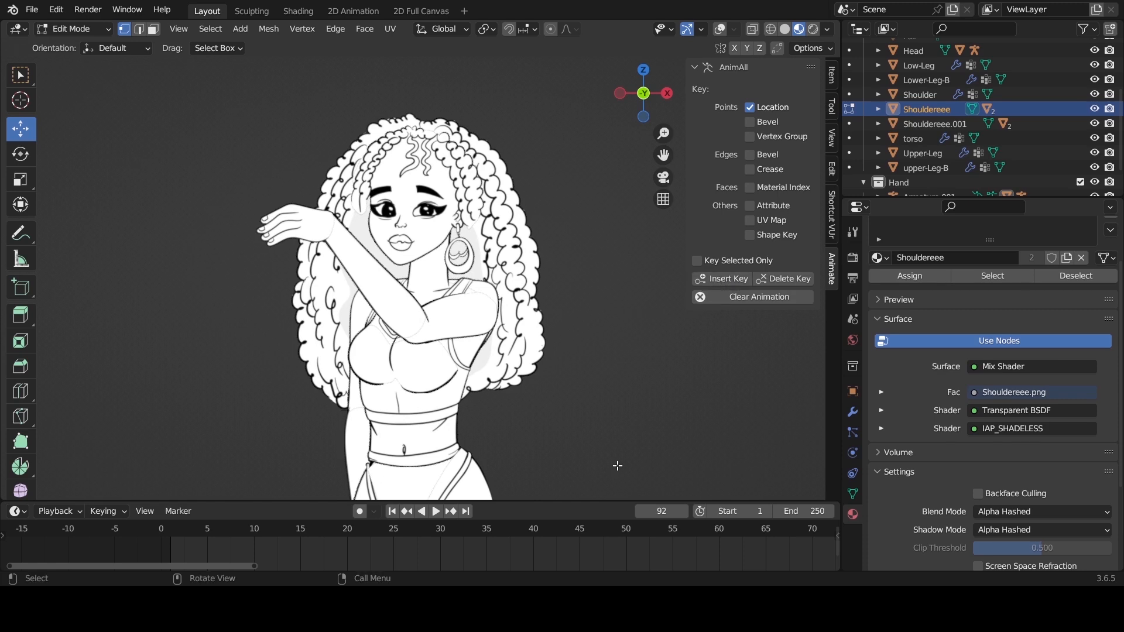
{"action": "left_click_drag", "start_coordinate": [204, 567], "coordinate": [384, 566]}
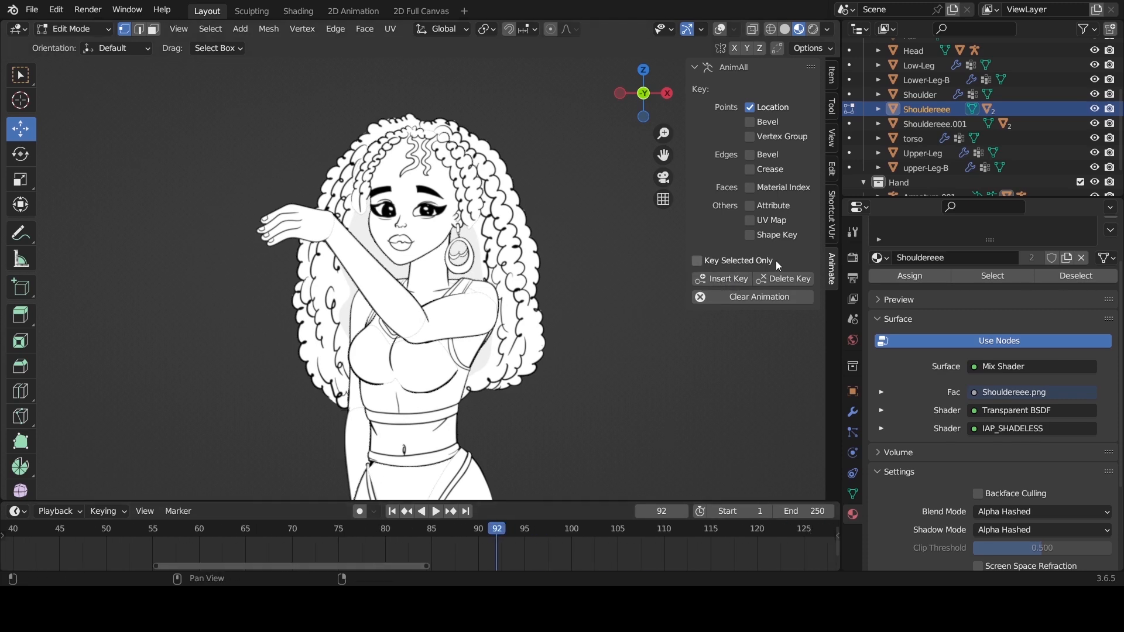
{"action": "left_click", "coordinate": [718, 279]}
{"action": "left_click", "coordinate": [720, 28]}
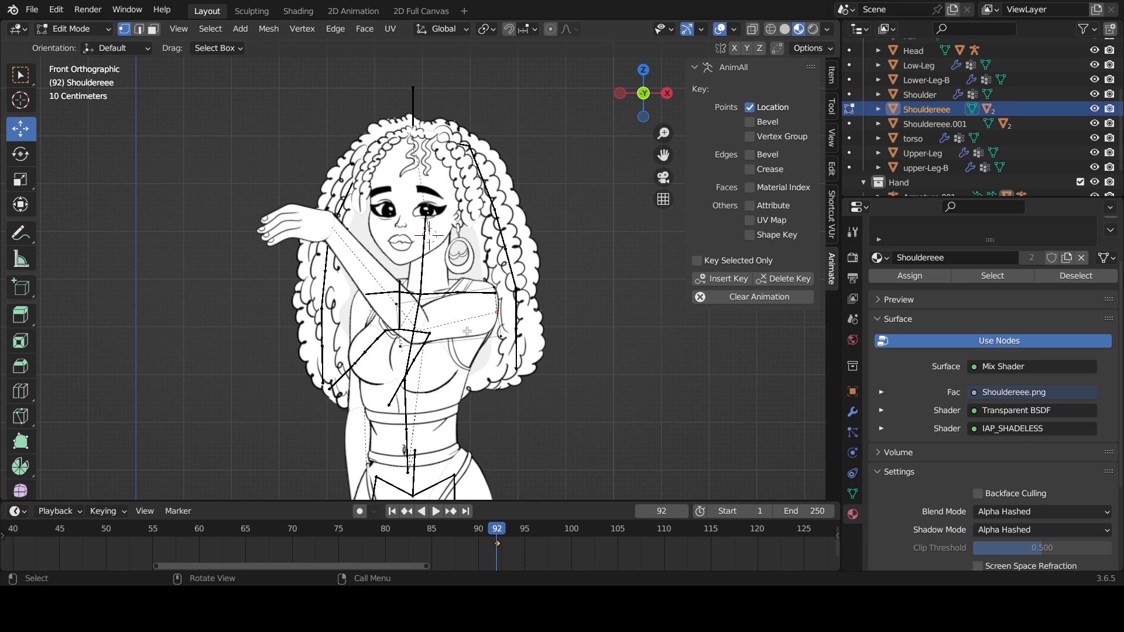
Reveal the Shouldereee mesh's individual vertex channels in the timeline and enlarge the timeline area to fit them.
{"action": "scroll", "coordinate": [468, 334], "scroll_direction": "up", "scroll_amount": 4}
{"action": "key", "text": "a"}
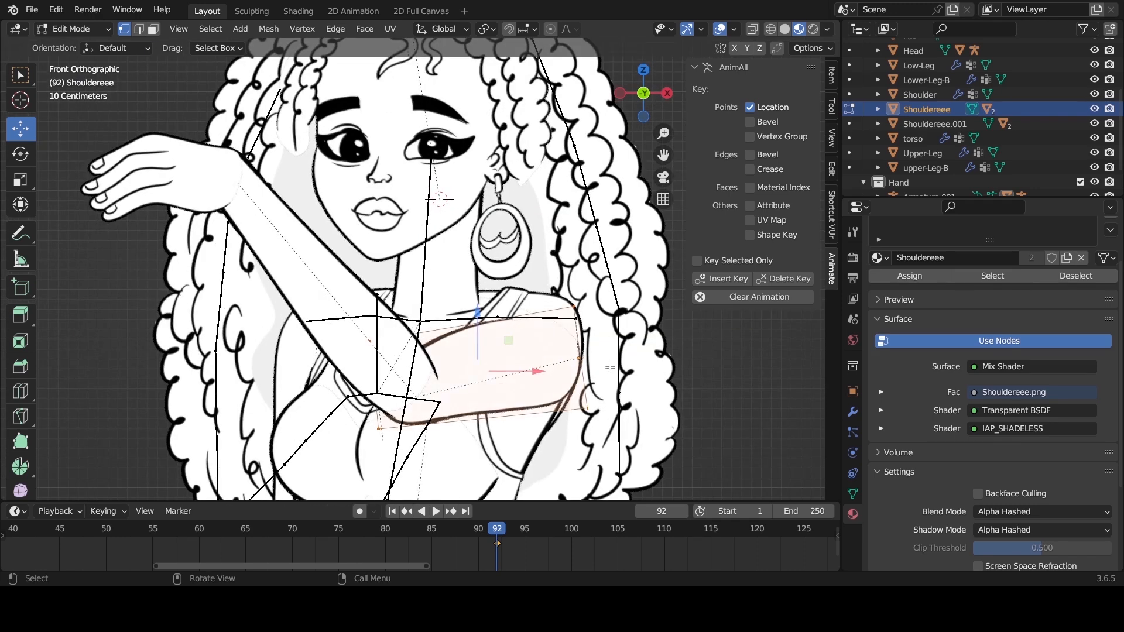
{"action": "left_click", "coordinate": [576, 307]}
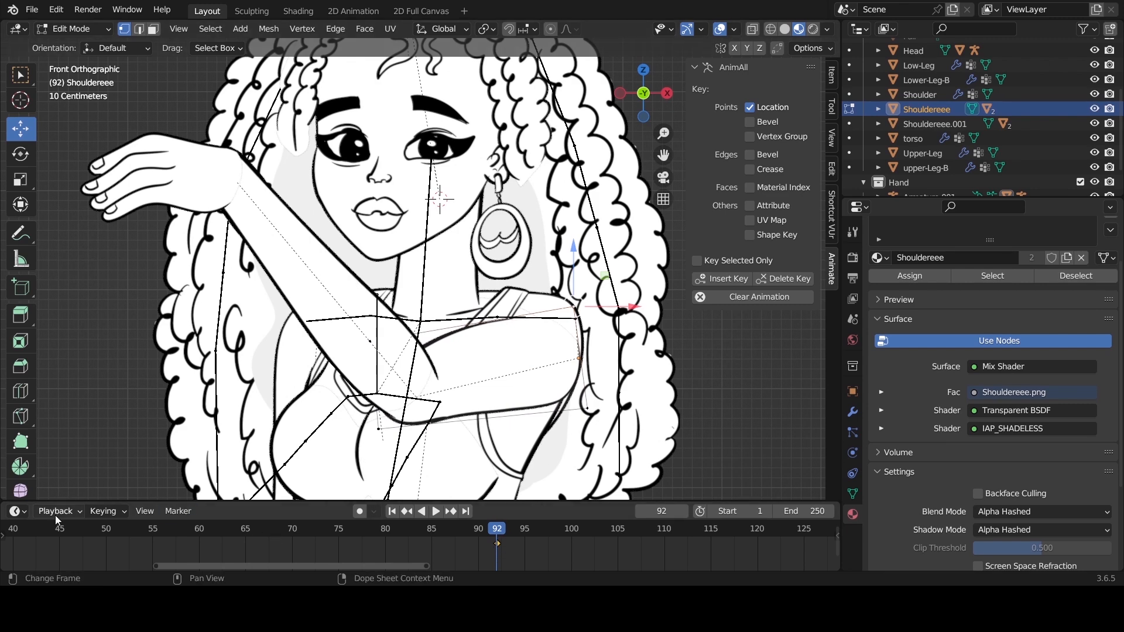
{"action": "left_click", "coordinate": [3, 537]}
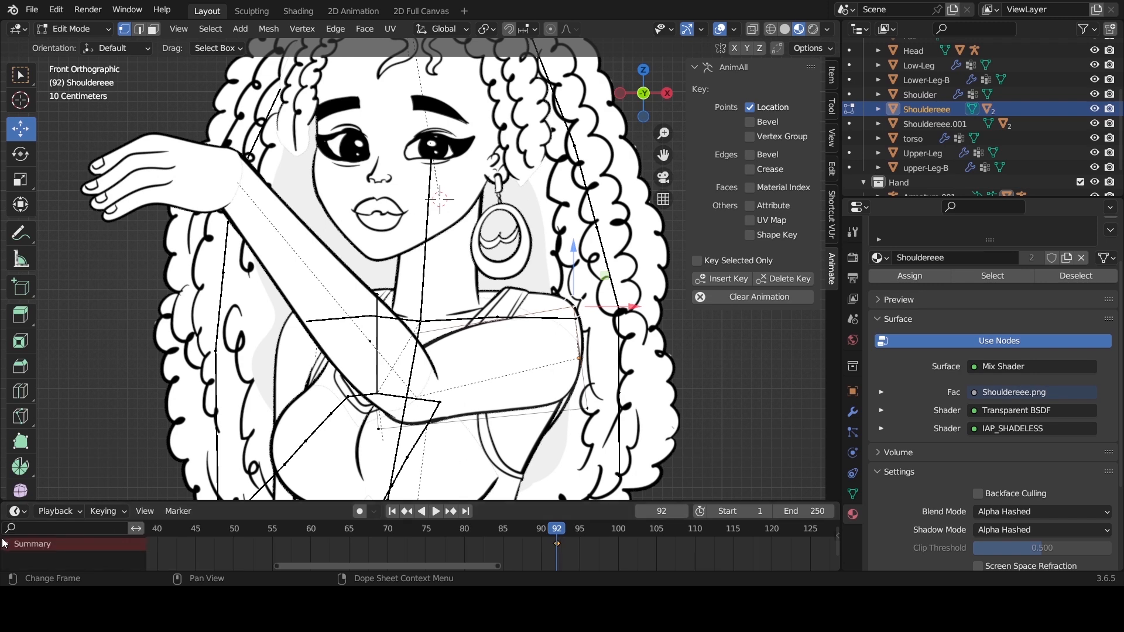
{"action": "left_click", "coordinate": [8, 546]}
{"action": "scroll", "coordinate": [76, 559], "scroll_direction": "down", "scroll_amount": 1}
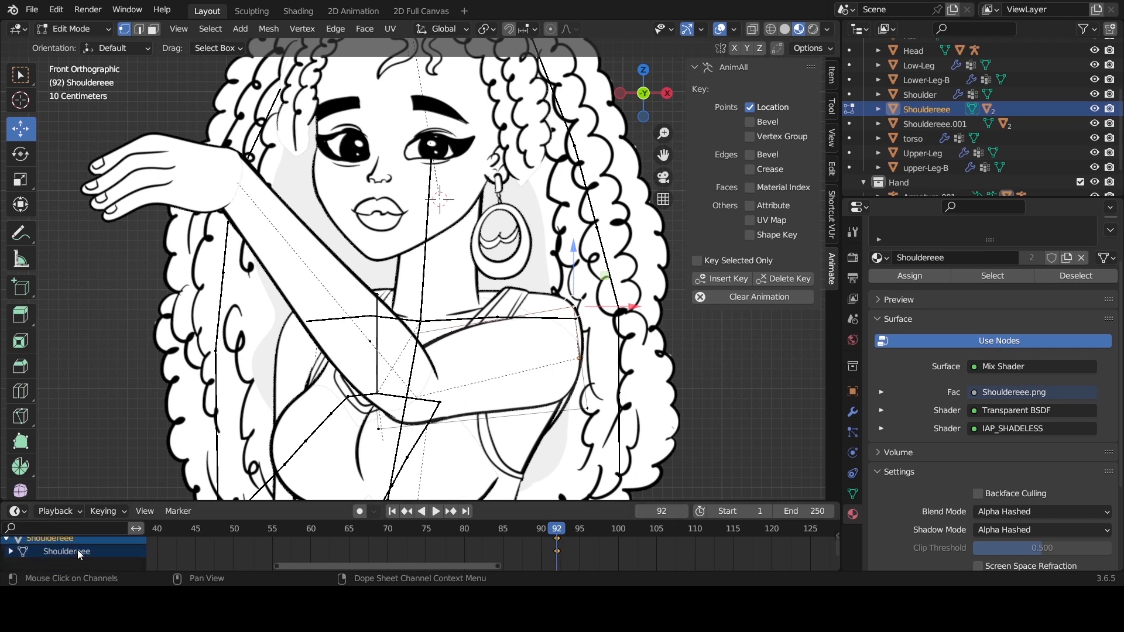
{"action": "left_click", "coordinate": [11, 552]}
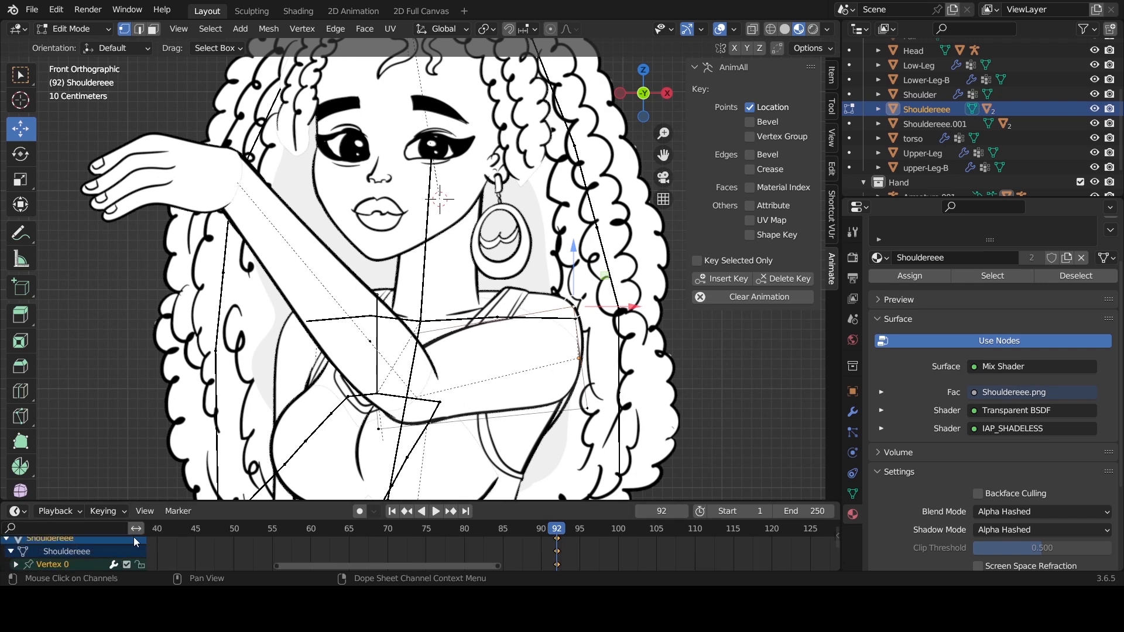
{"action": "left_click_drag", "start_coordinate": [217, 499], "coordinate": [216, 427]}
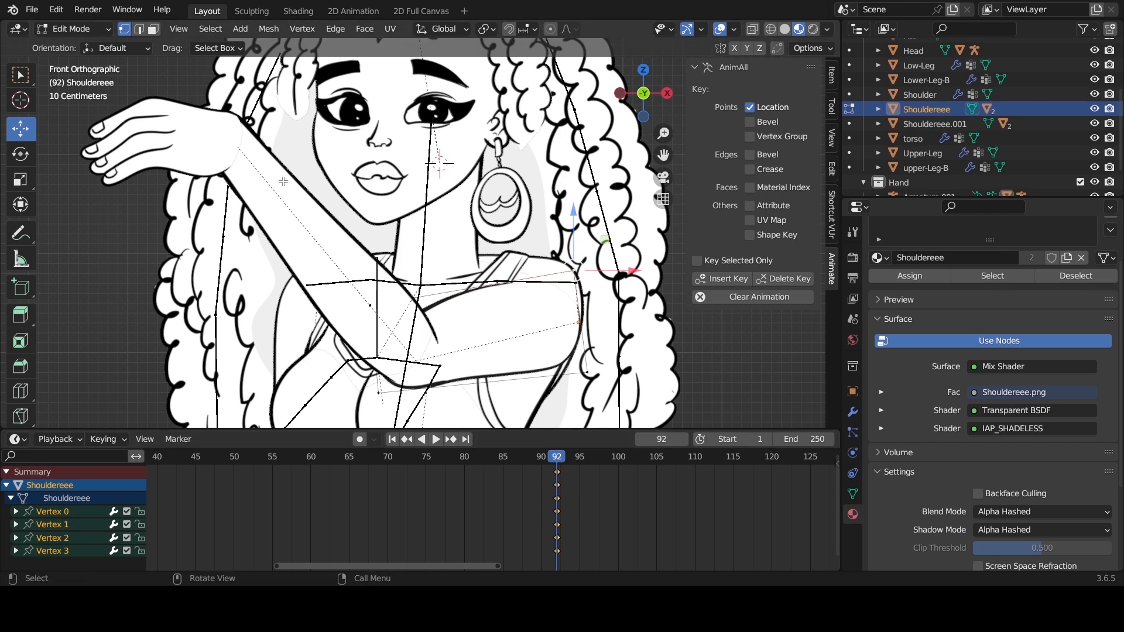
Move the wrist mesh's hand-end vertices about 1.2 m inward along X and 0.7 m down, and insert an AnimAll location key at frame 92.
{"action": "key", "text": "Tab"}
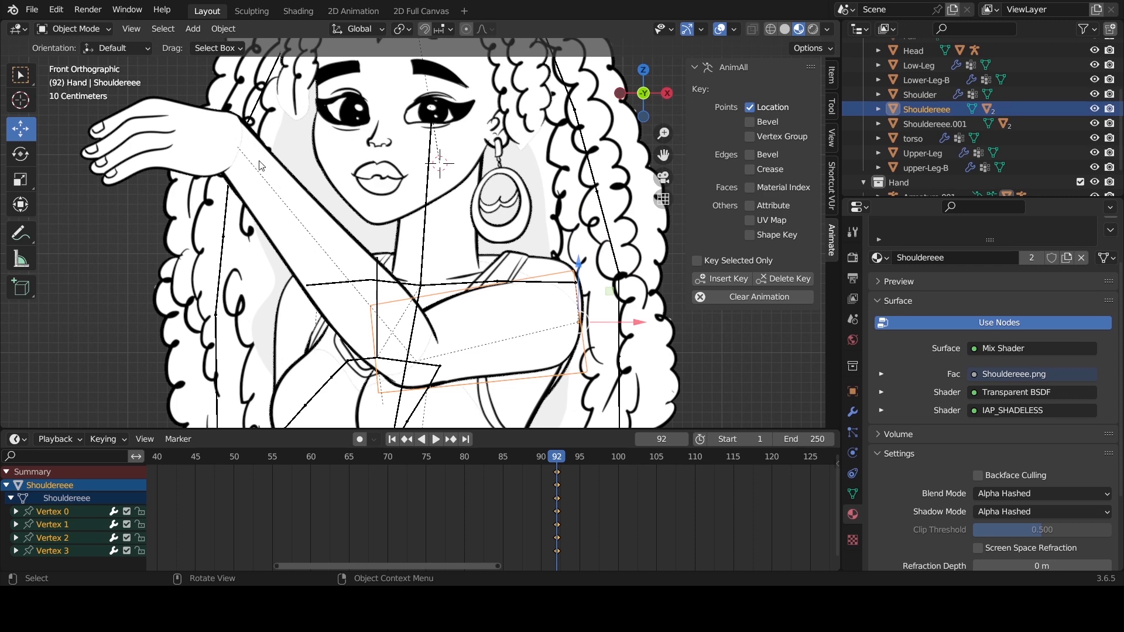
{"action": "left_click", "coordinate": [262, 165]}
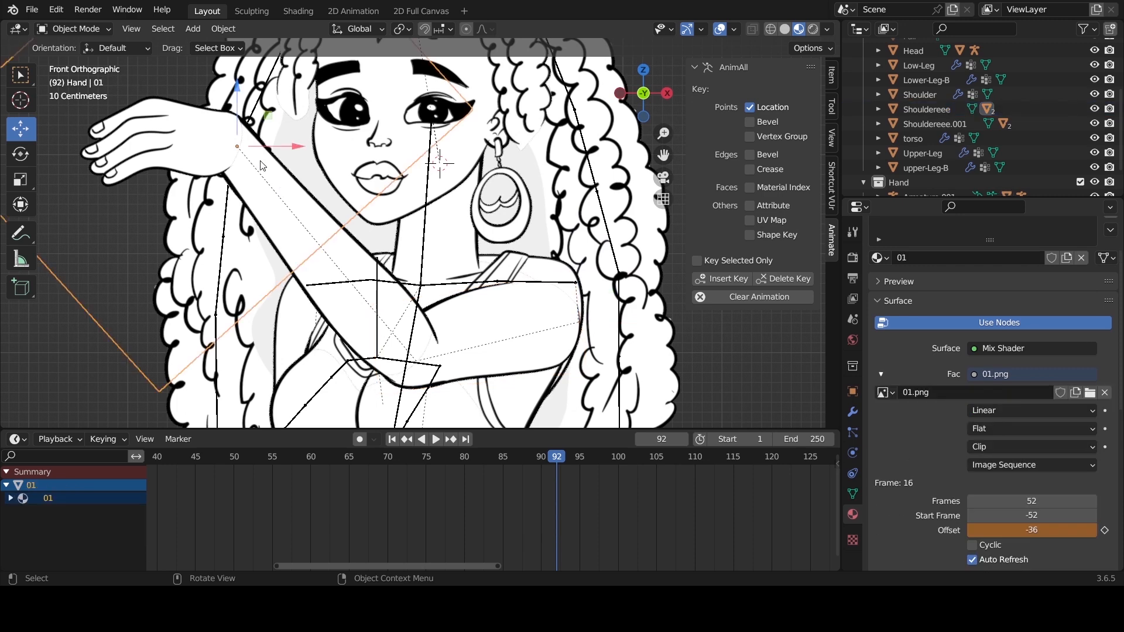
{"action": "left_click", "coordinate": [386, 271]}
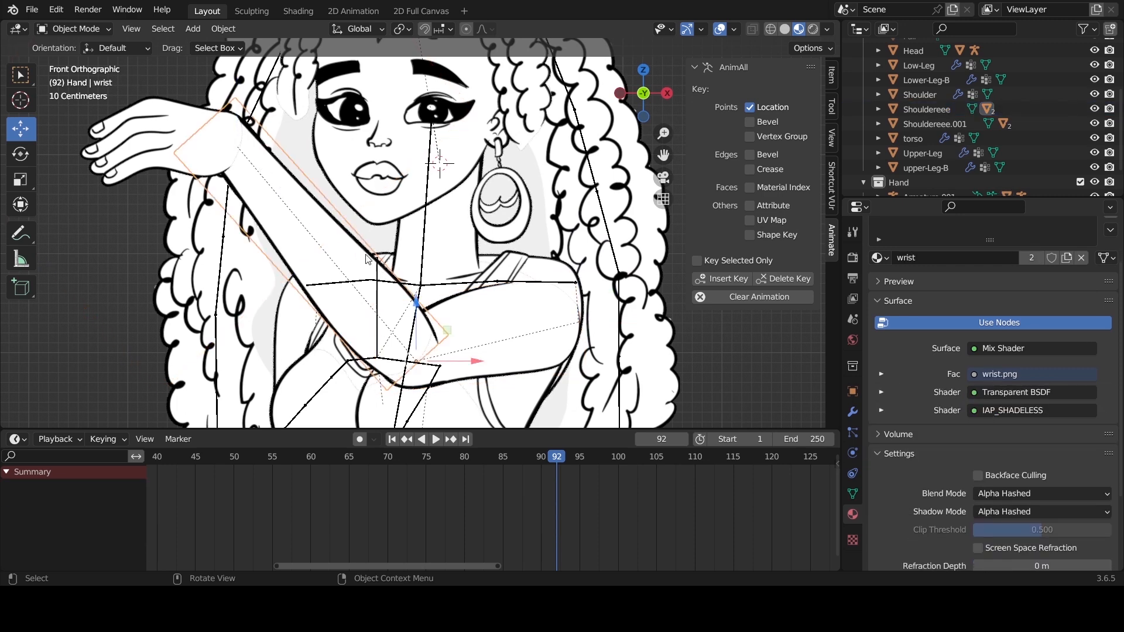
{"action": "key", "text": "Tab"}
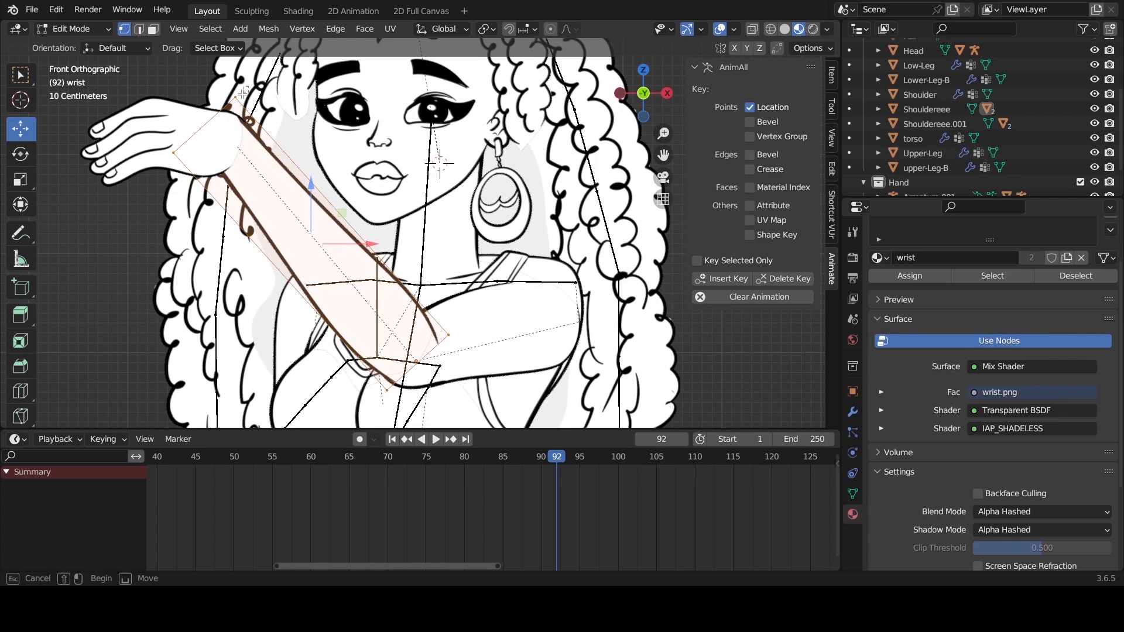
{"action": "left_click", "coordinate": [167, 172]}
{"action": "left_click", "coordinate": [204, 125]}
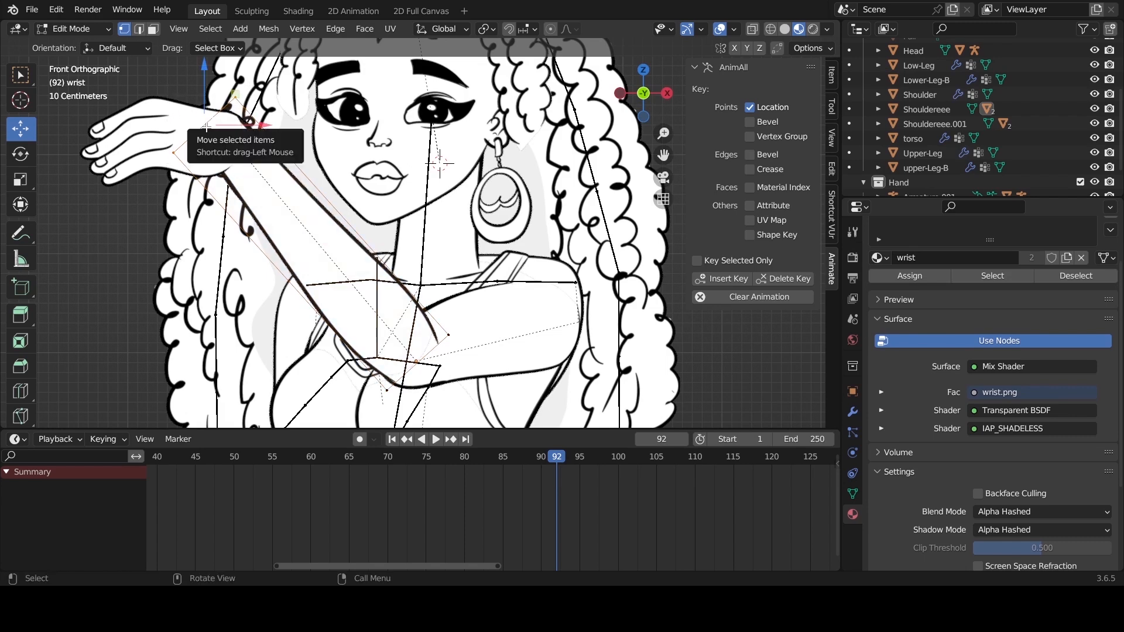
{"action": "key", "text": "g"}
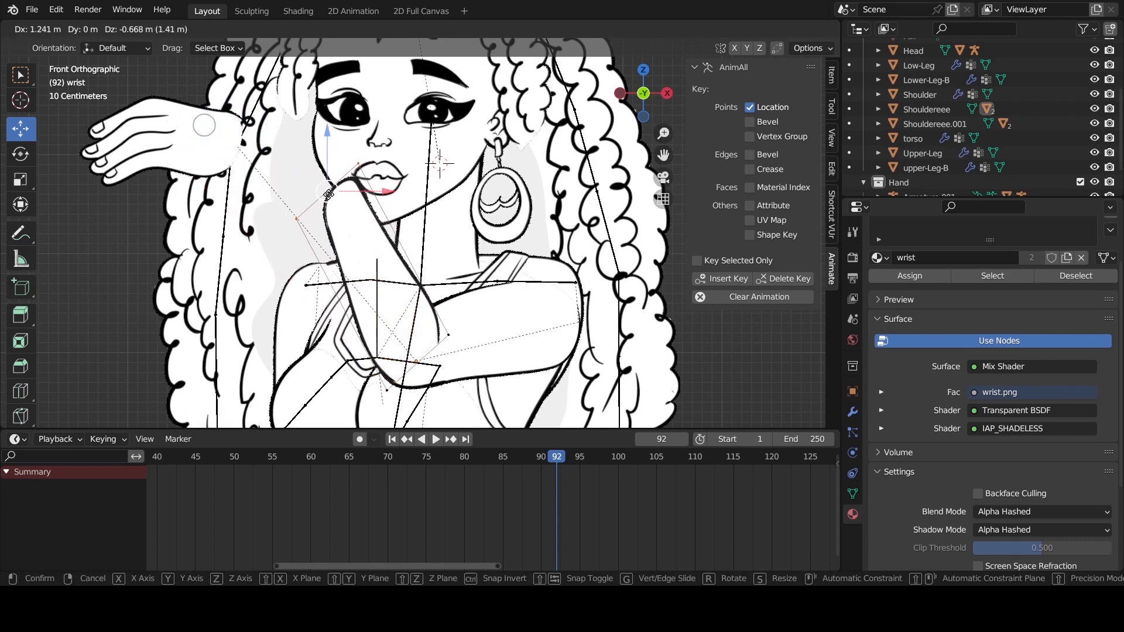
{"action": "left_click", "coordinate": [333, 191]}
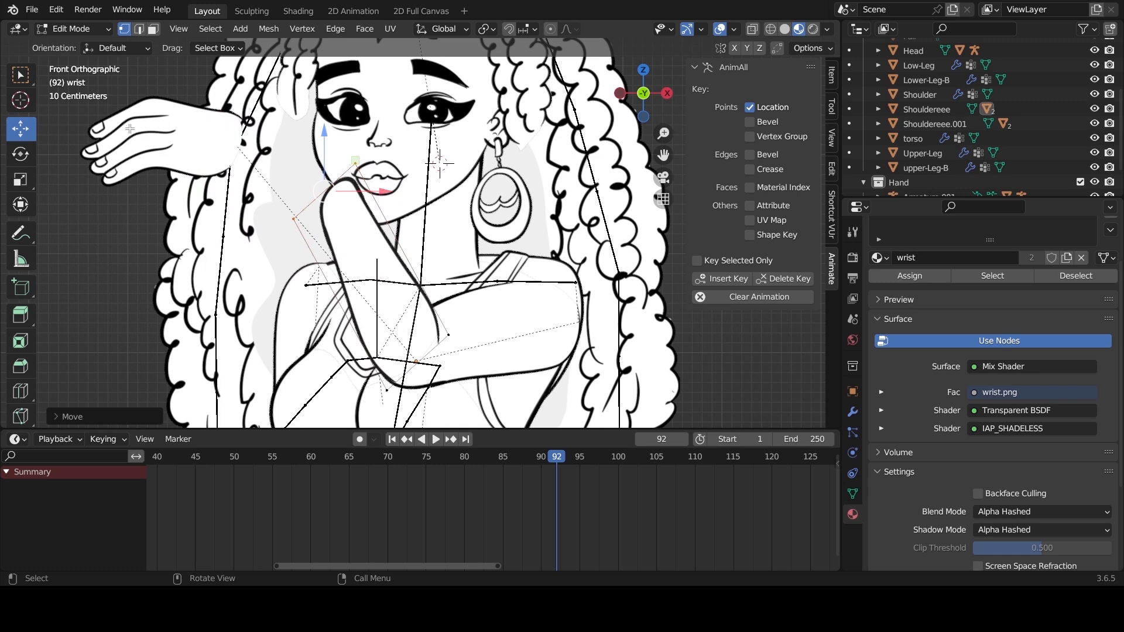
{"action": "left_click", "coordinate": [727, 279]}
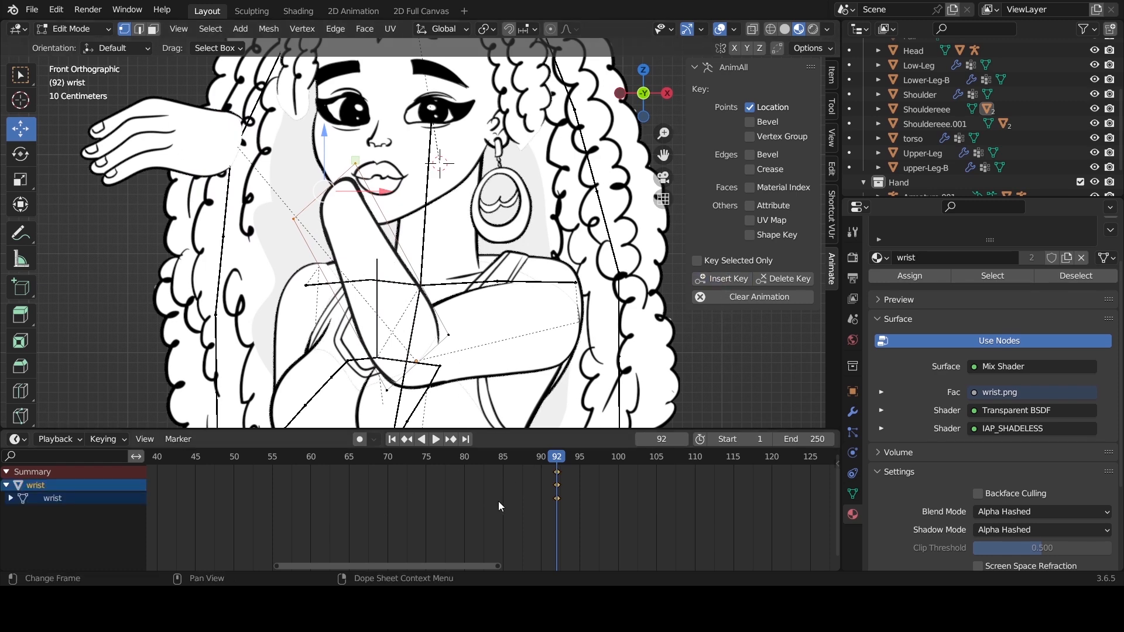
{"action": "key", "text": "Tab"}
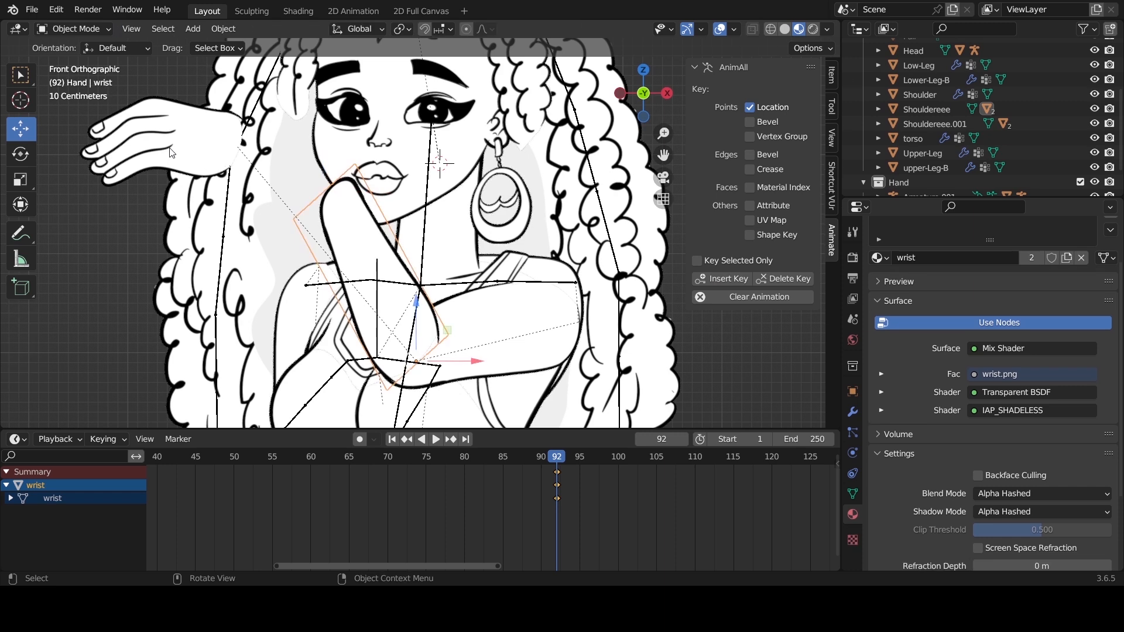
Move the hand object 01 about 1.1 m along X and 0.6 m down onto the forearm's wrist end.
{"action": "left_click", "coordinate": [186, 154]}
{"action": "key", "text": "g"}
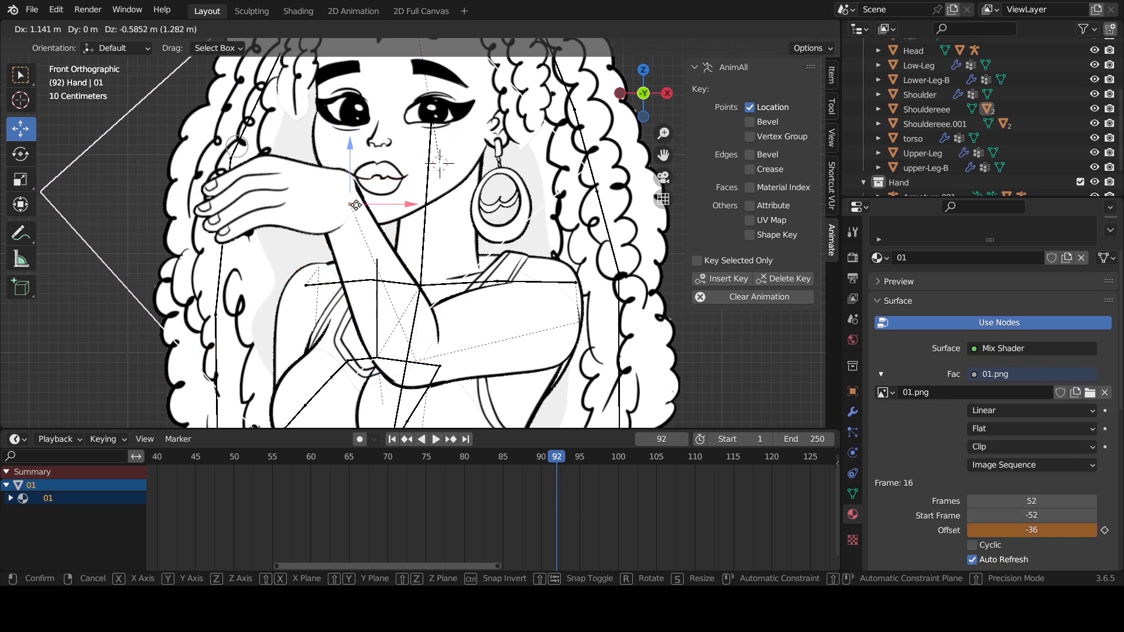
{"action": "left_click", "coordinate": [359, 232]}
Hide the viewport overlays and examine the foreshortened arm and hand pose close up and on the whole figure.
{"action": "scroll", "coordinate": [360, 232], "scroll_direction": "down", "scroll_amount": 3}
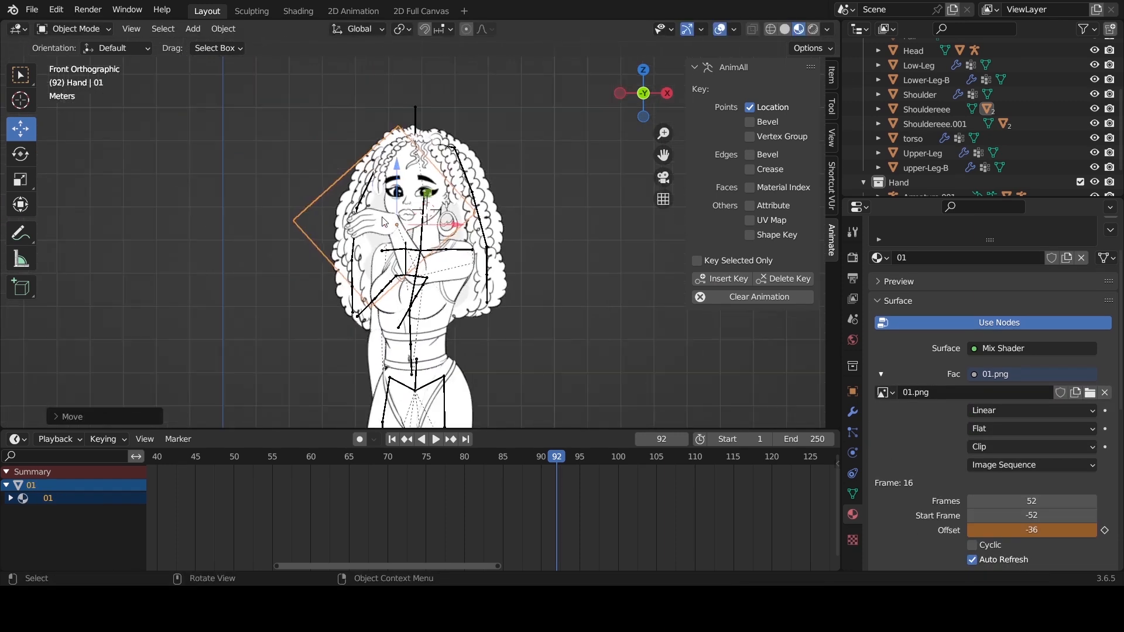
{"action": "scroll", "coordinate": [359, 232], "scroll_direction": "up", "scroll_amount": 1}
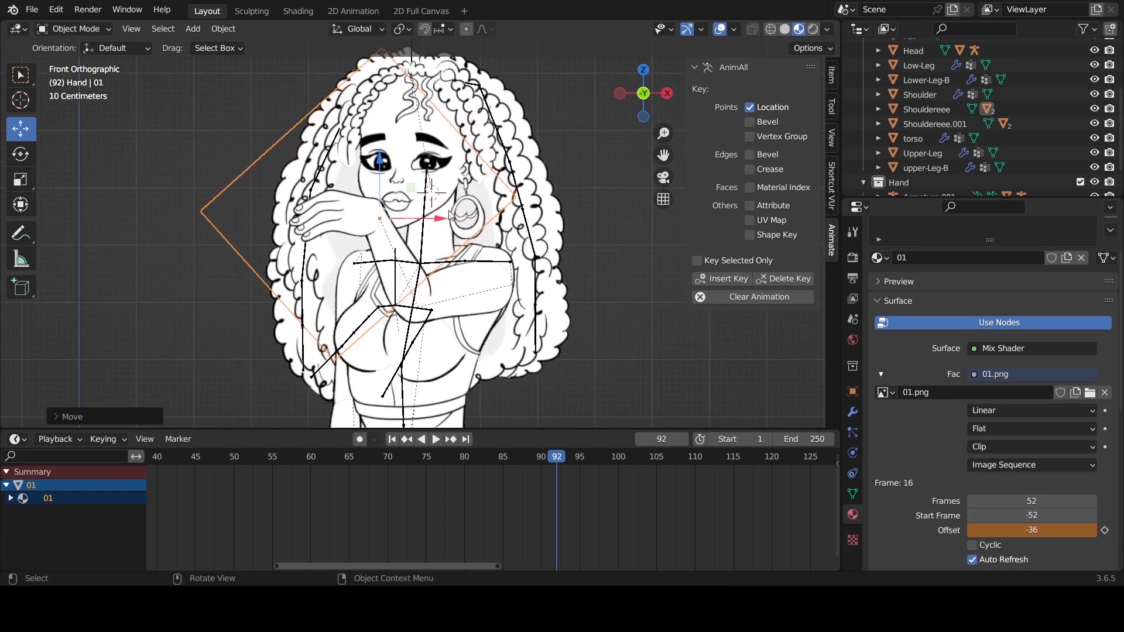
{"action": "left_click", "coordinate": [721, 29]}
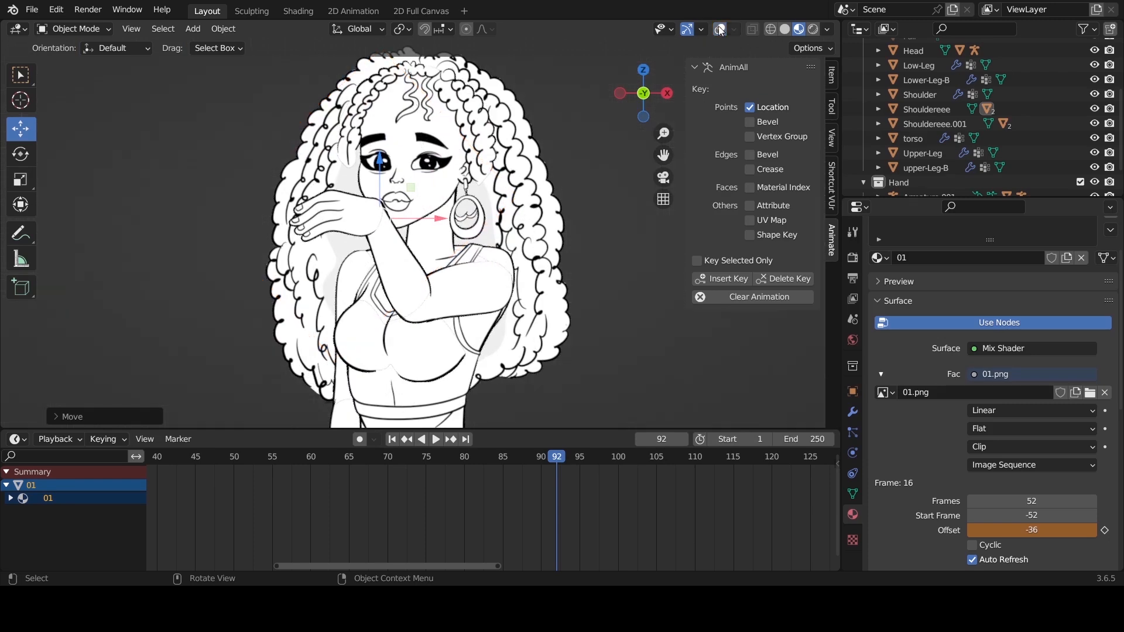
{"action": "scroll", "coordinate": [539, 188], "scroll_direction": "down", "scroll_amount": 2}
{"action": "scroll", "coordinate": [540, 189], "scroll_direction": "up", "scroll_amount": 4}
{"action": "scroll", "coordinate": [540, 188], "scroll_direction": "up", "scroll_amount": 1}
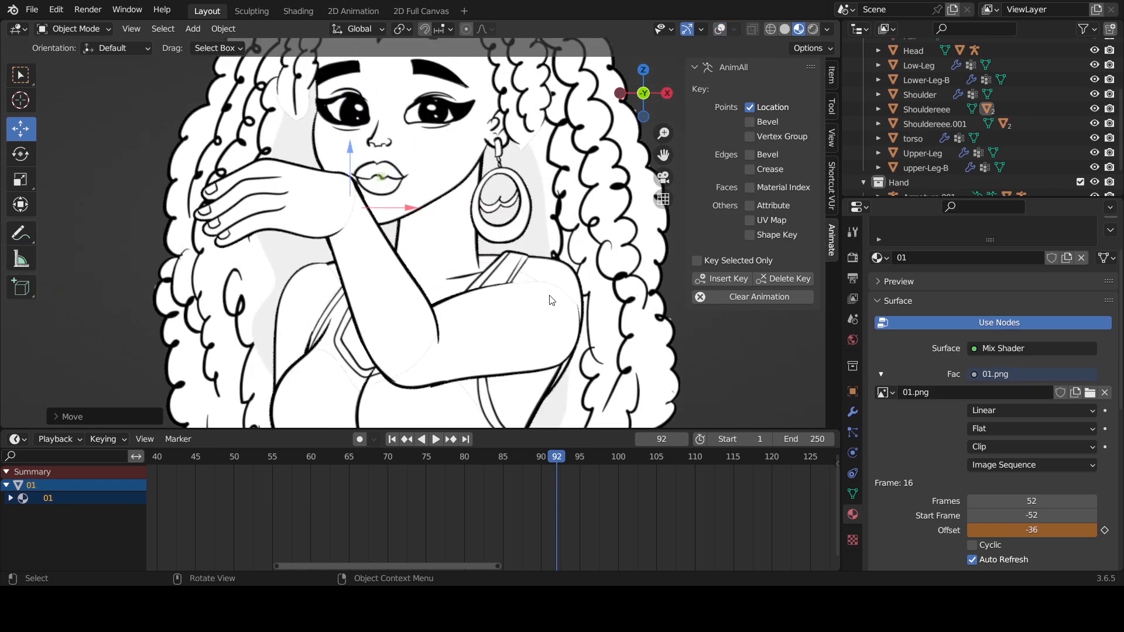
{"action": "scroll", "coordinate": [587, 300], "scroll_direction": "down", "scroll_amount": 6}
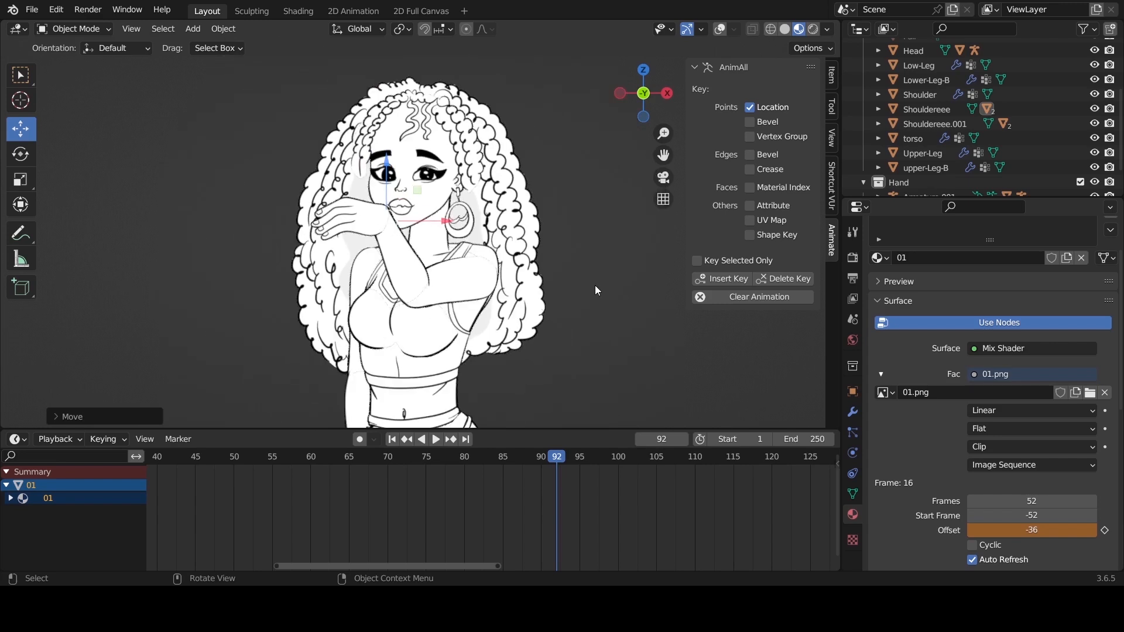
{"action": "left_click_drag", "start_coordinate": [665, 156], "coordinate": [629, 110]}
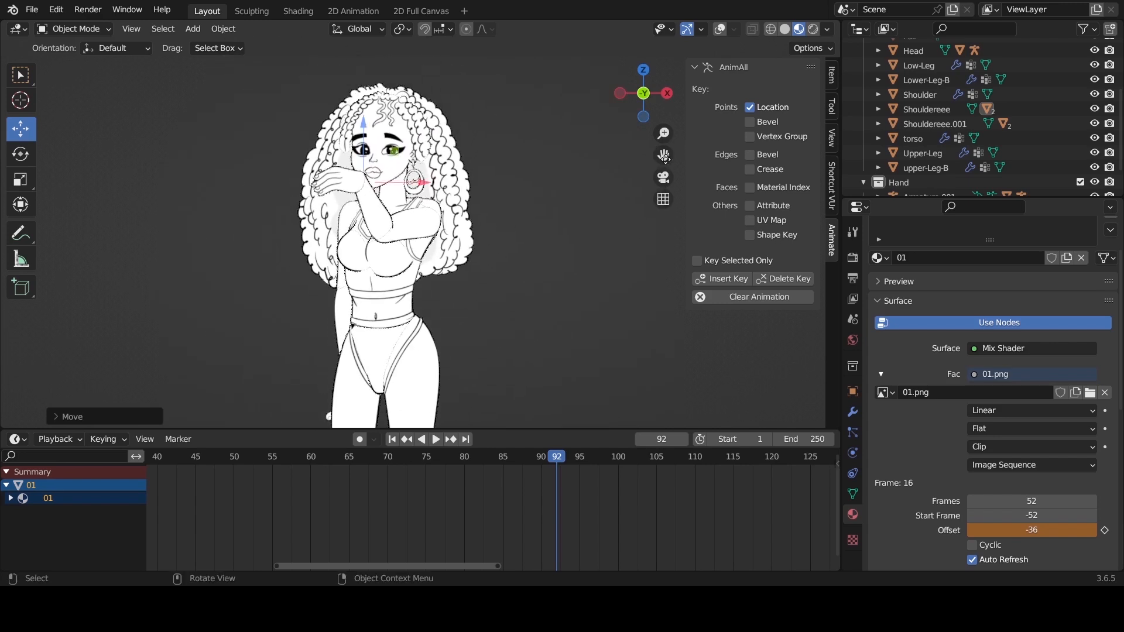
{"action": "scroll", "coordinate": [444, 261], "scroll_direction": "up", "scroll_amount": 6}
{"action": "scroll", "coordinate": [444, 261], "scroll_direction": "down", "scroll_amount": 5}
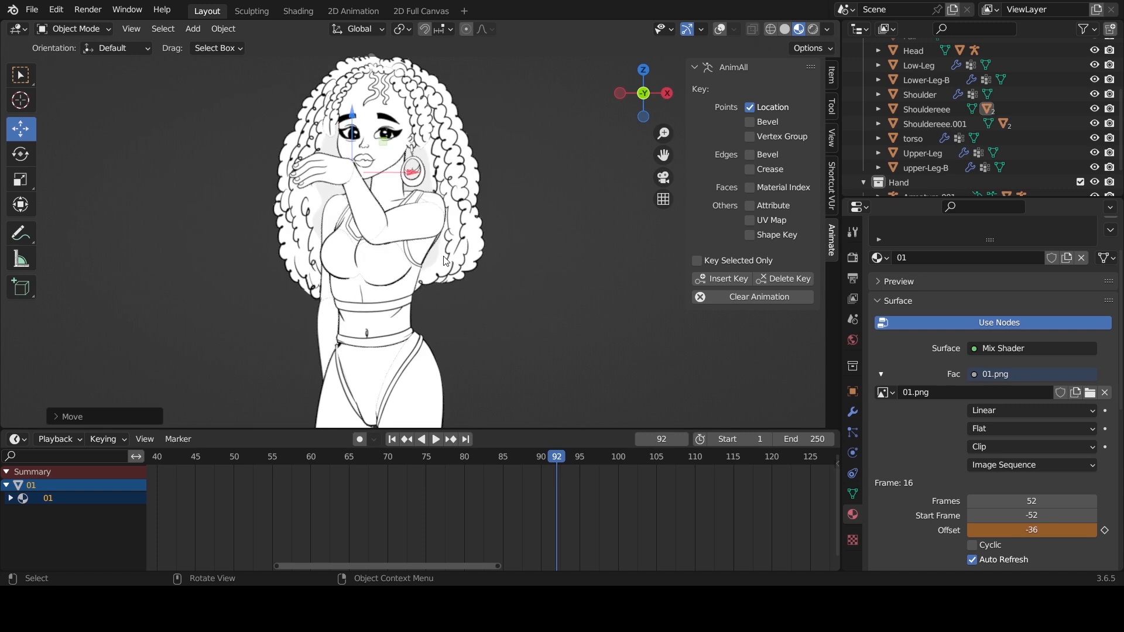